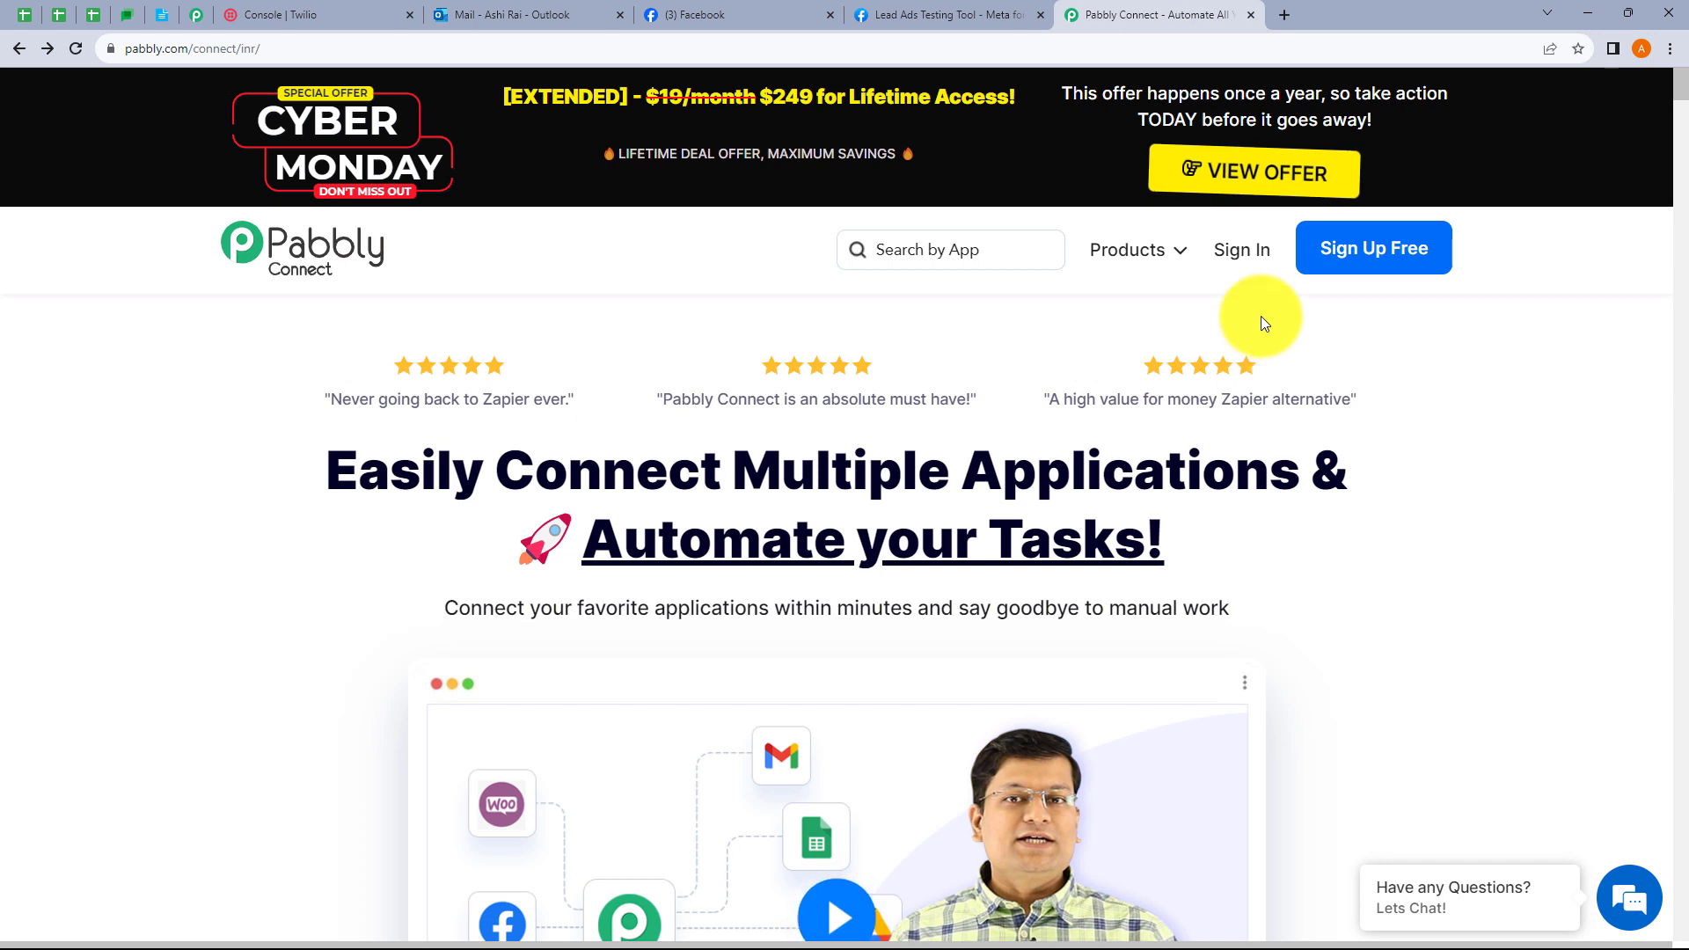
Step: Sign in to the Pabbly account and open the Pabbly Connect dashboard
{"action": "left_click", "coordinate": [1241, 264]}
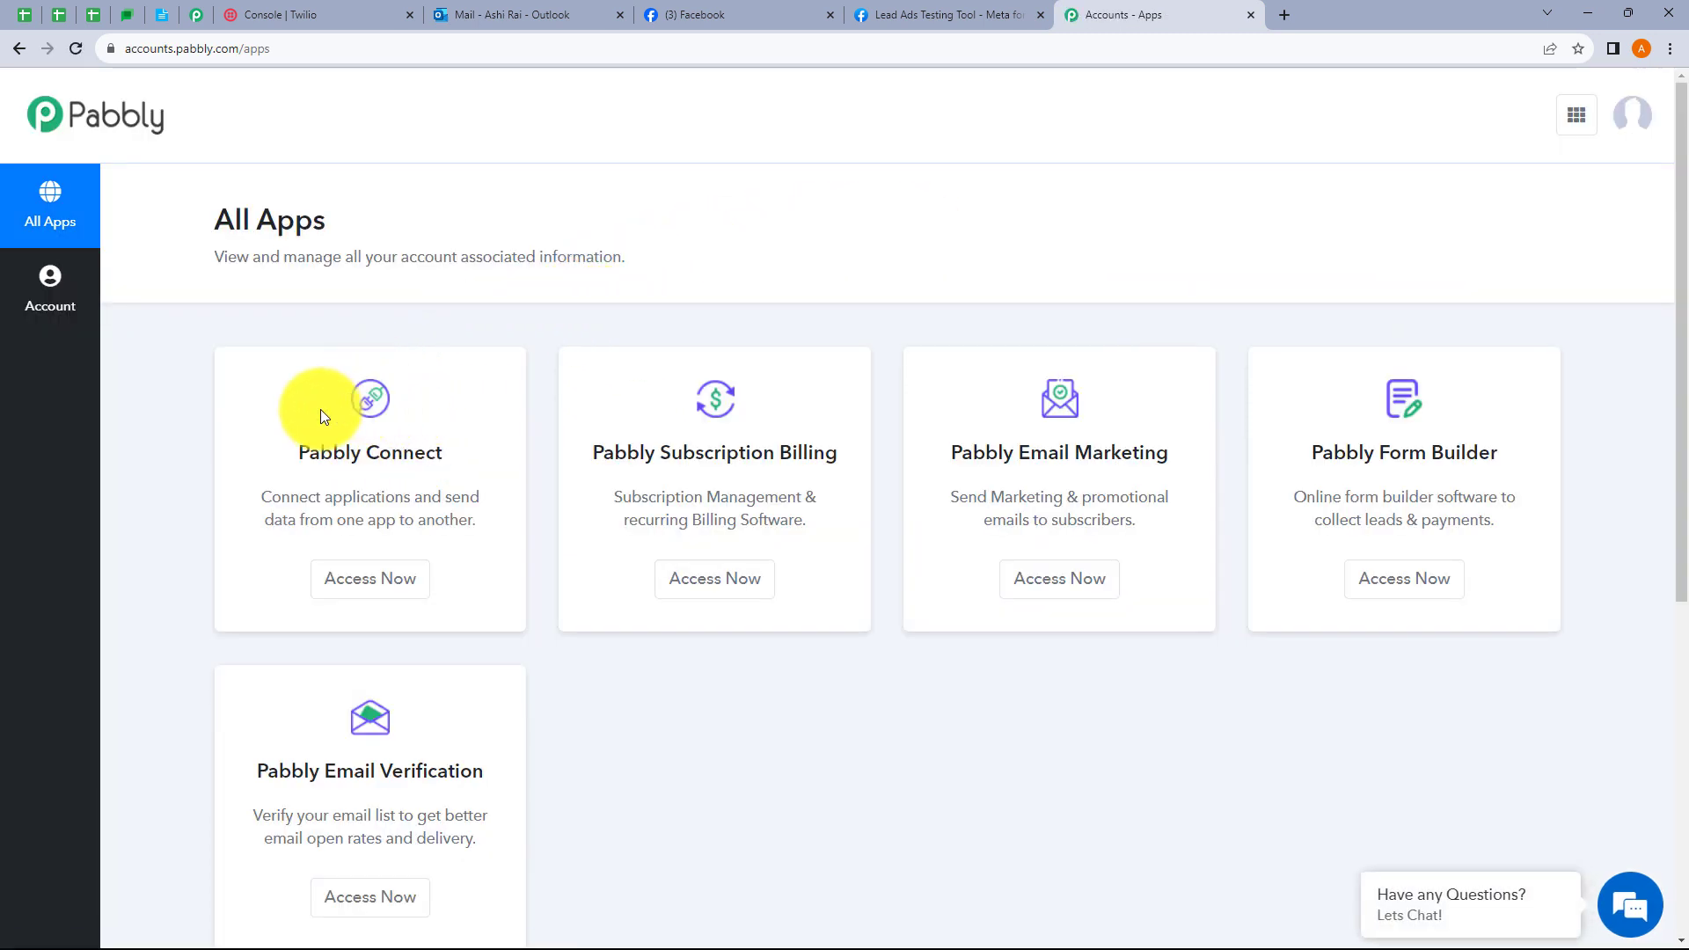
{"action": "left_click", "coordinate": [387, 579]}
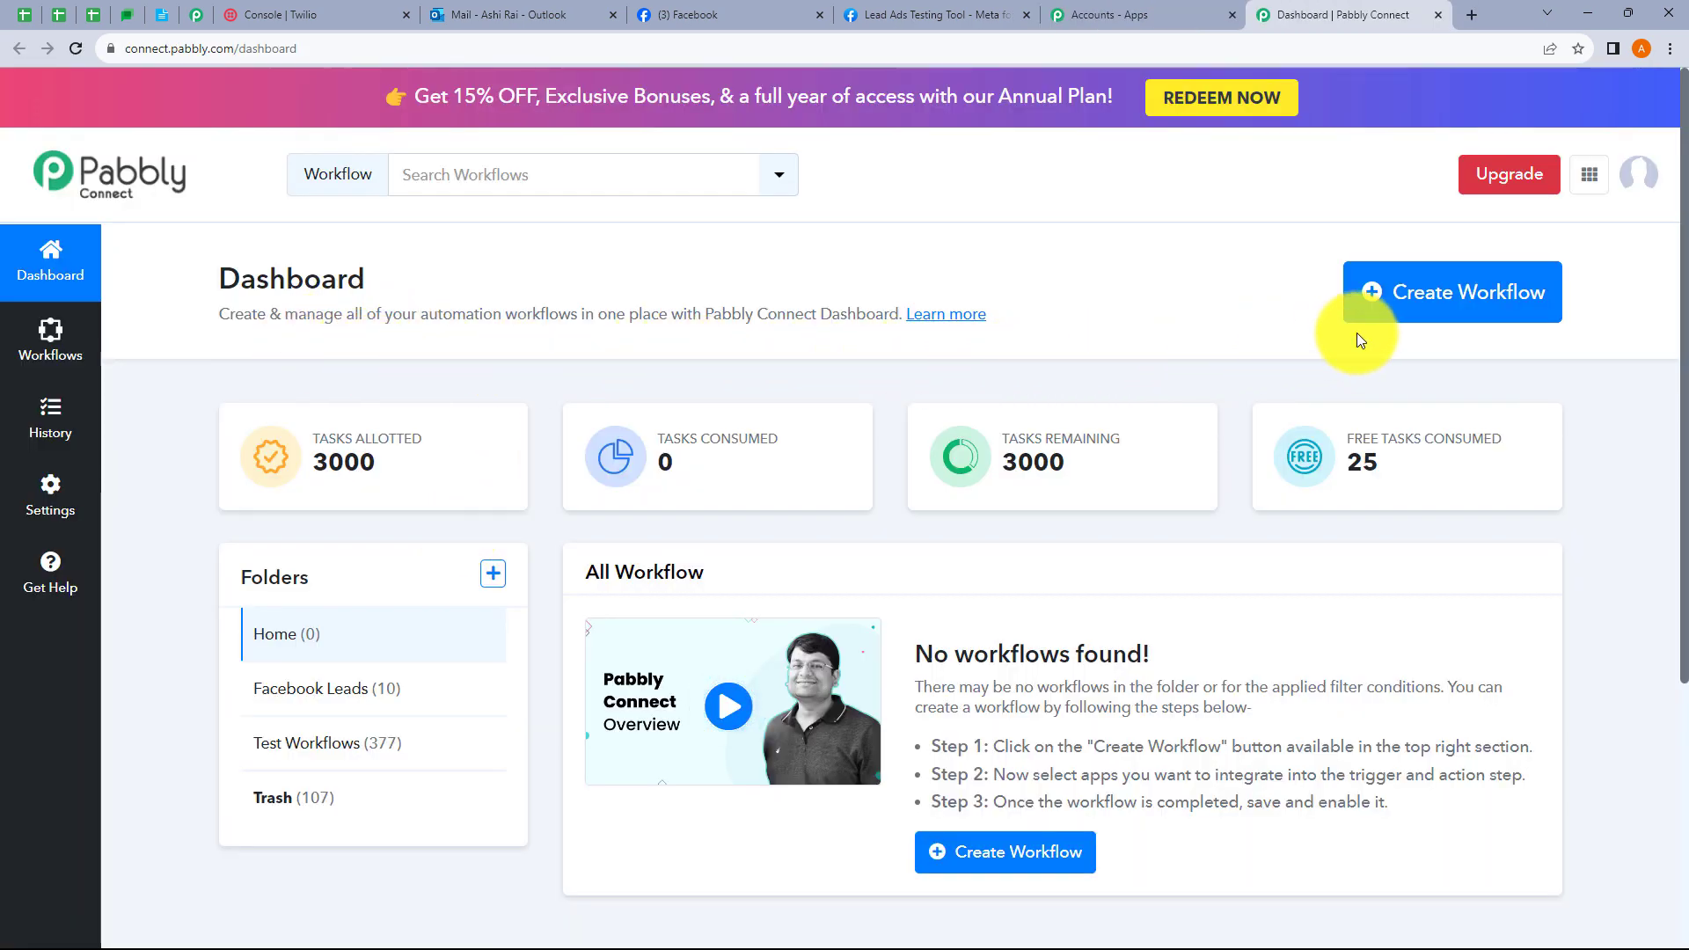
{"action": "left_click", "coordinate": [1436, 299]}
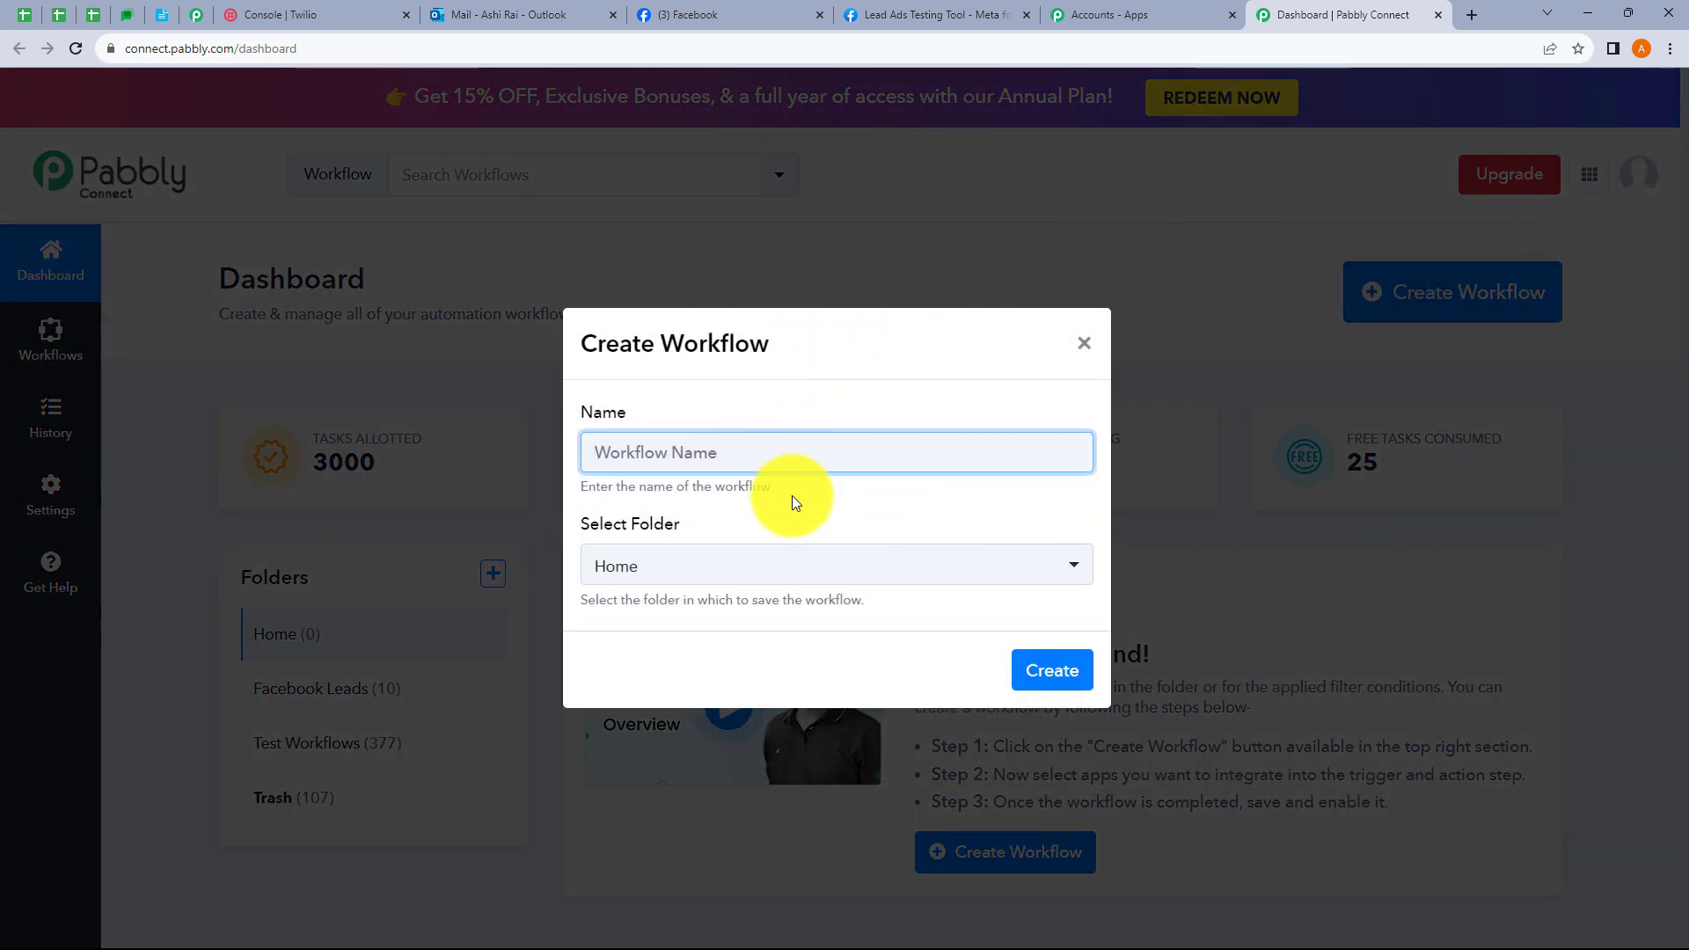
{"action": "left_click_drag", "start_coordinate": [790, 484], "coordinate": [577, 490]}
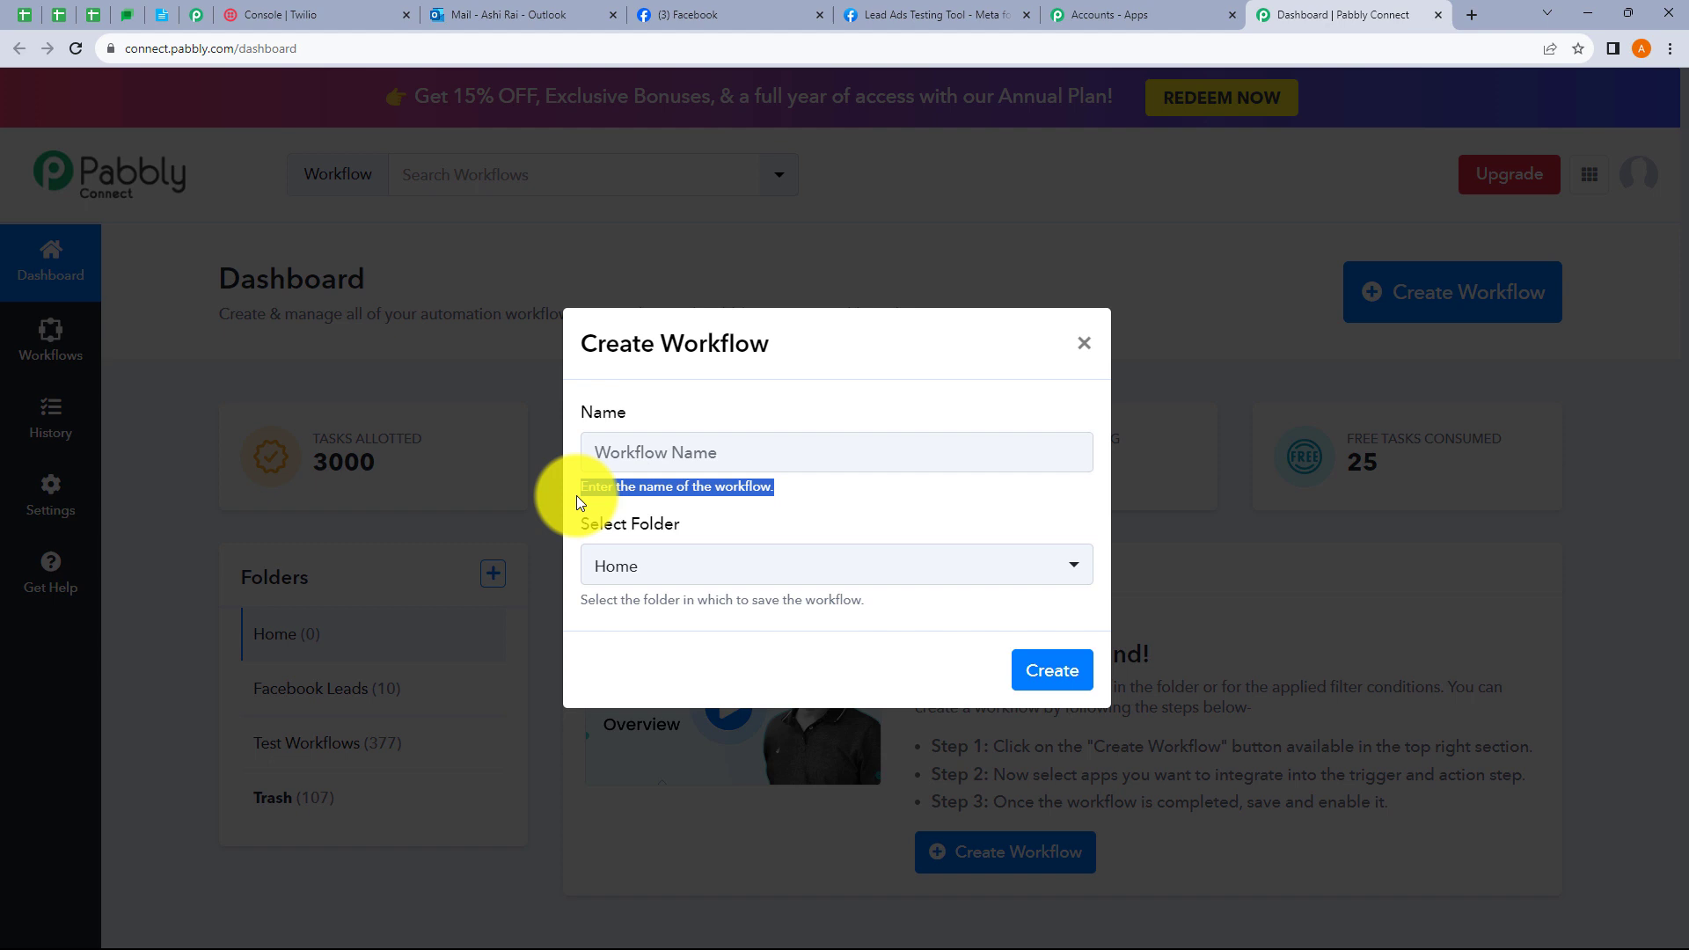
{"action": "left_click", "coordinate": [810, 490]}
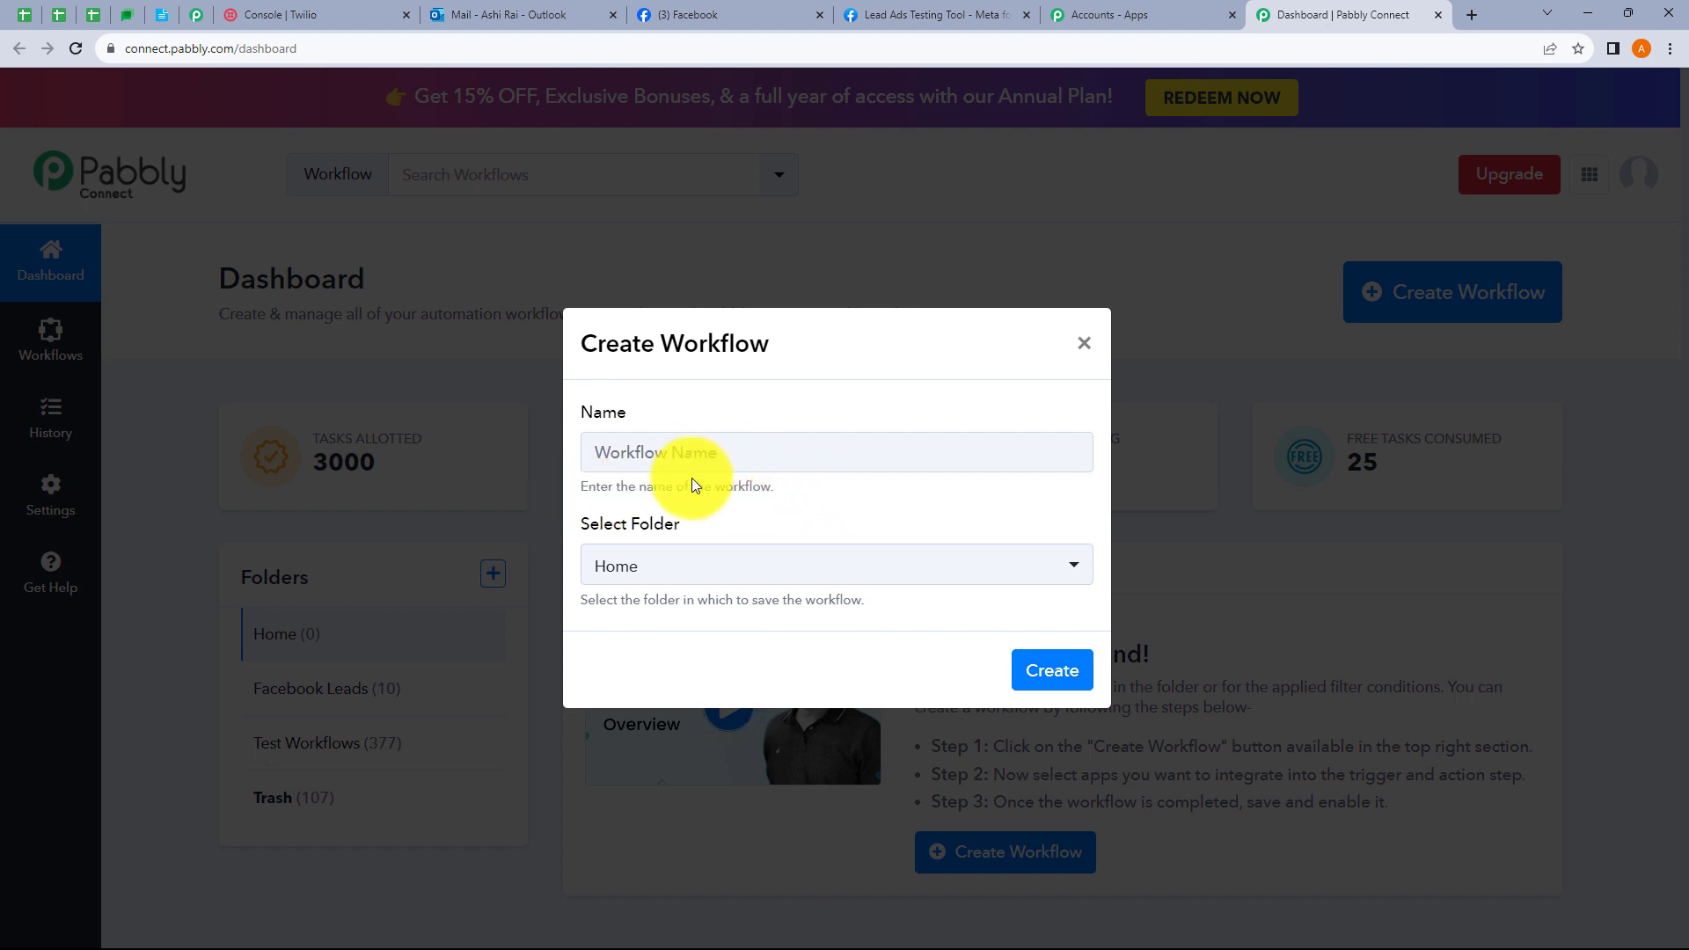
{"action": "left_click", "coordinate": [734, 564]}
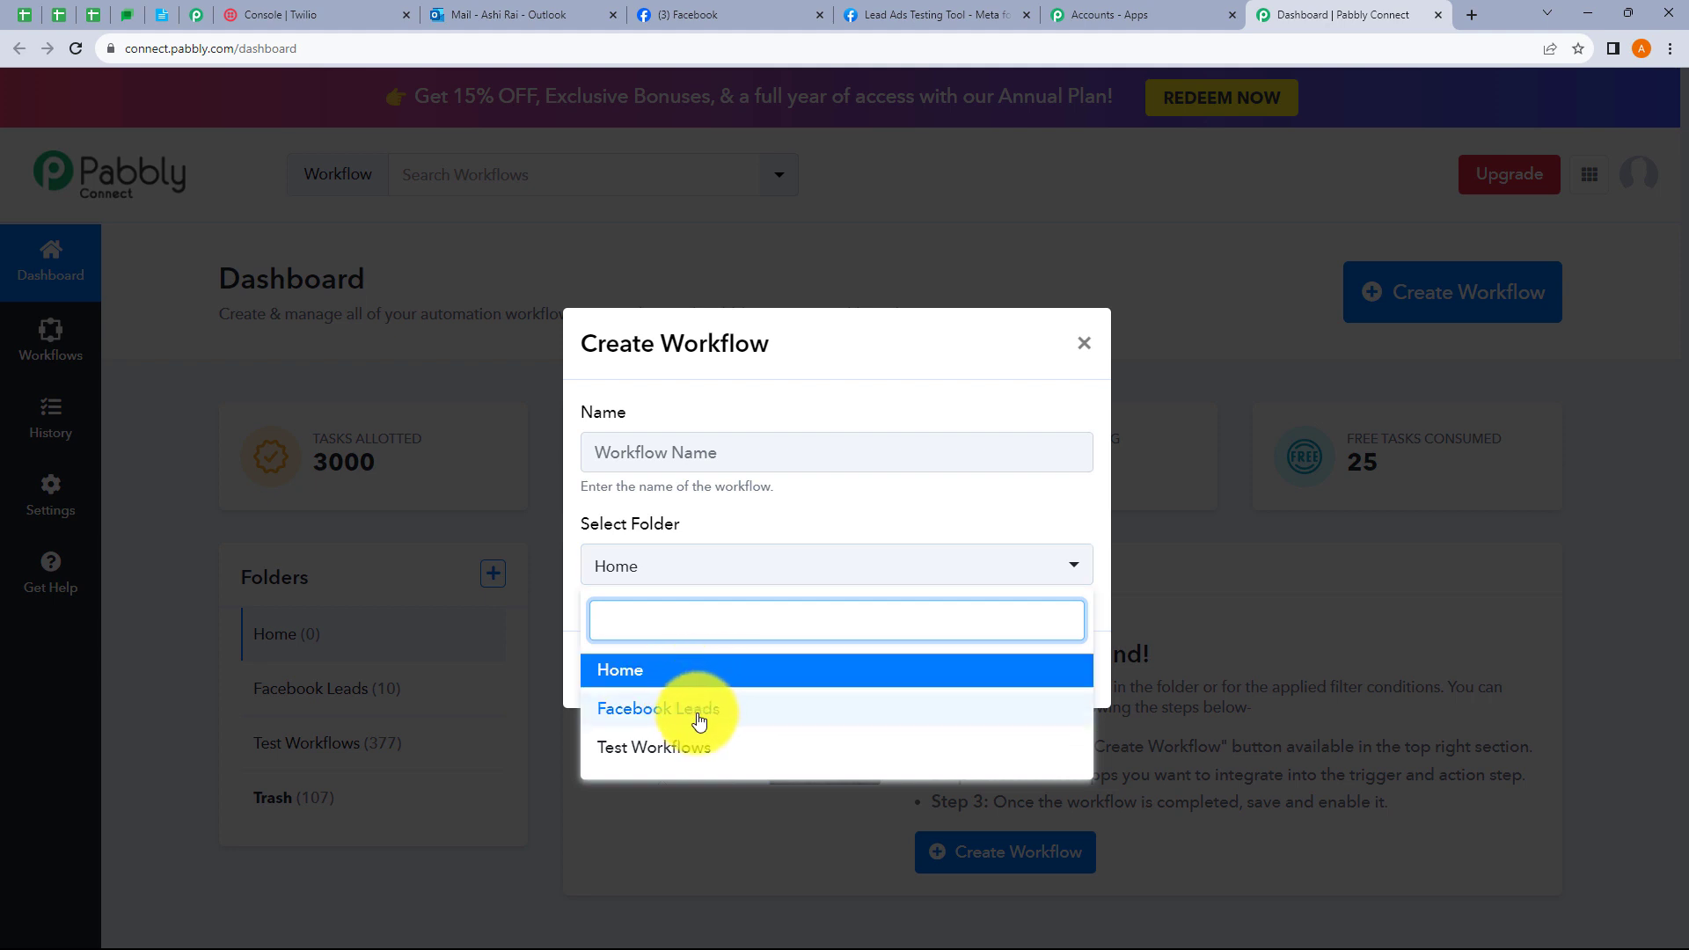
{"action": "left_click", "coordinate": [815, 508]}
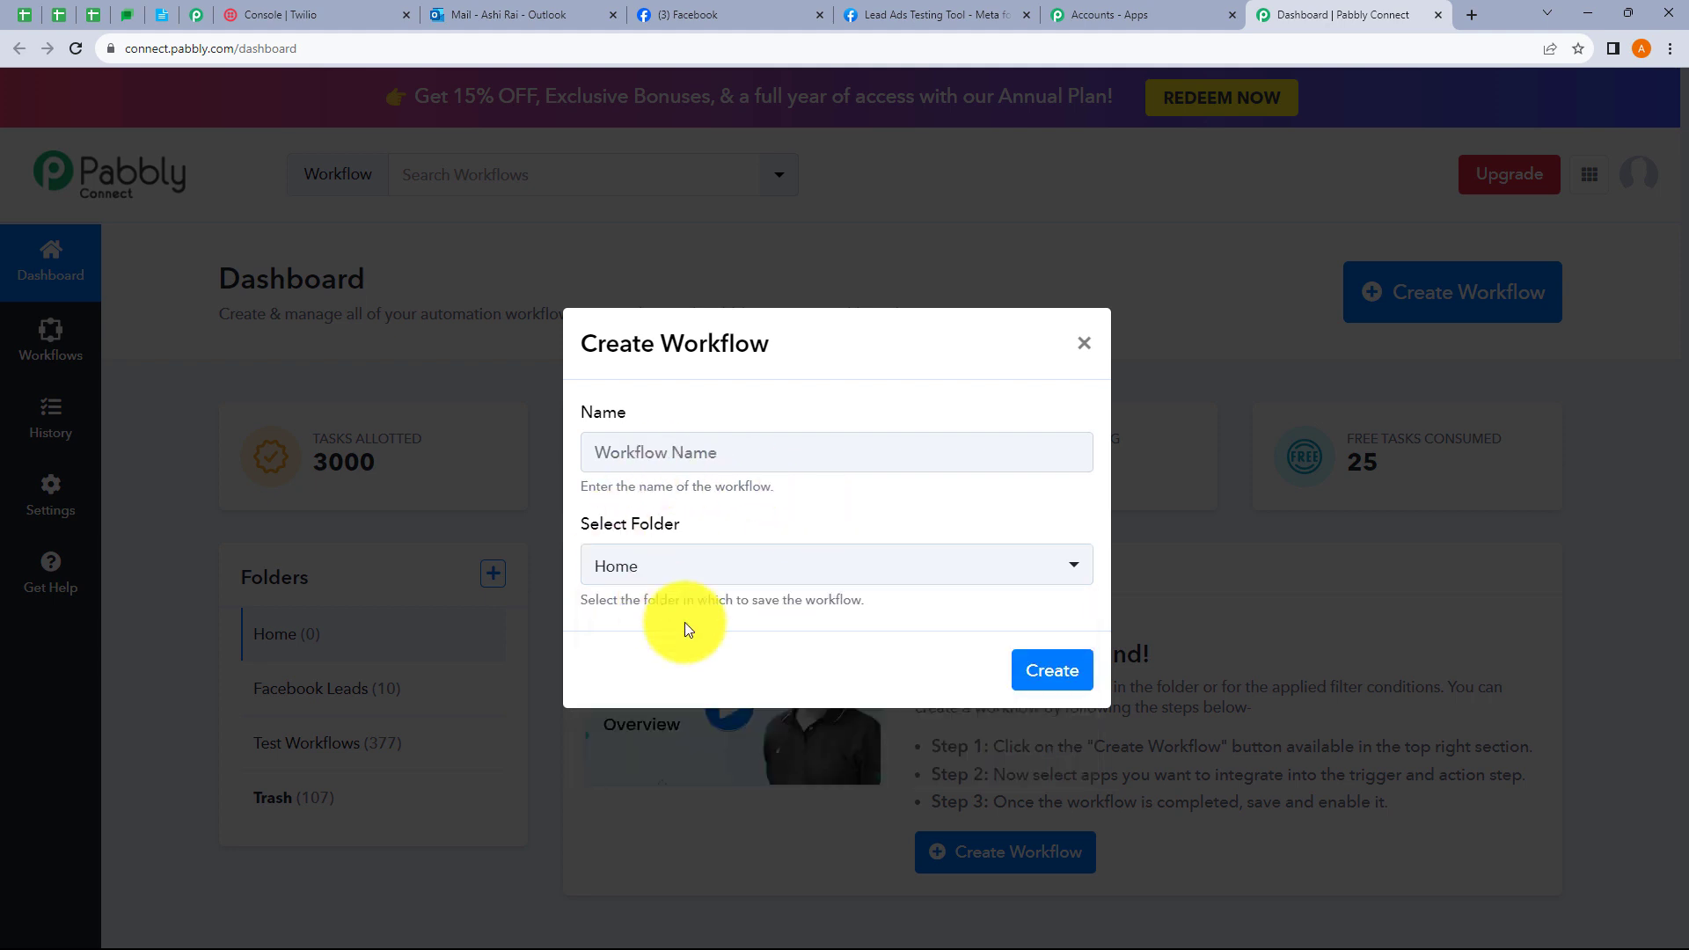
{"action": "left_click", "coordinate": [1083, 346]}
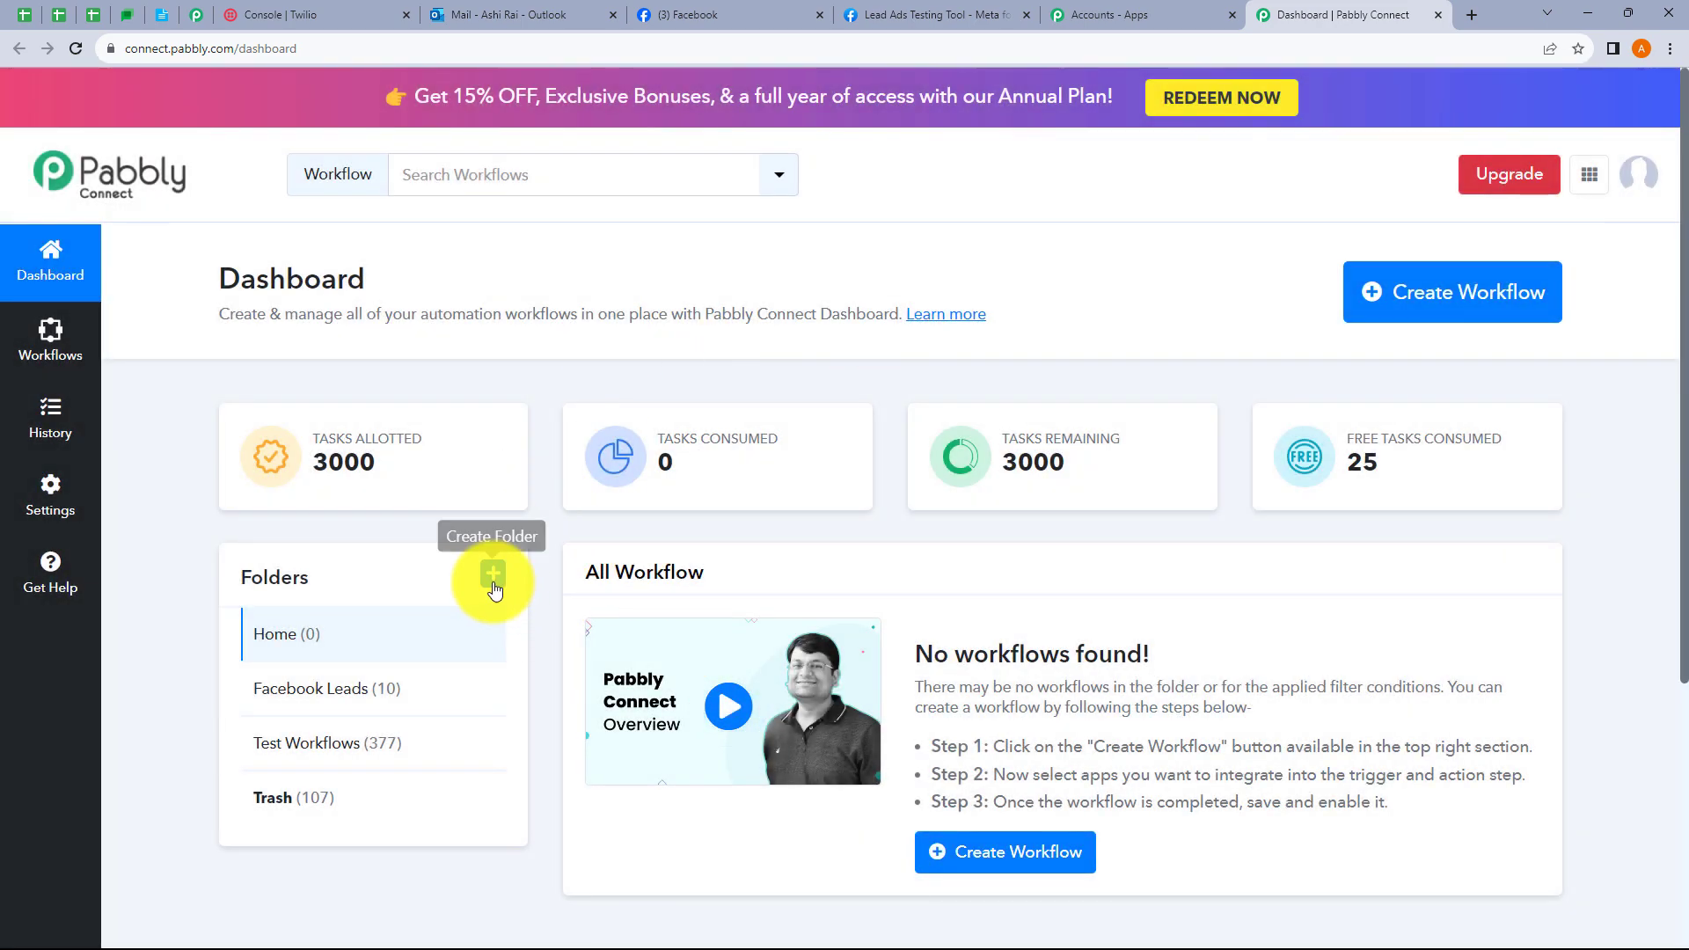
{"action": "left_click", "coordinate": [492, 574]}
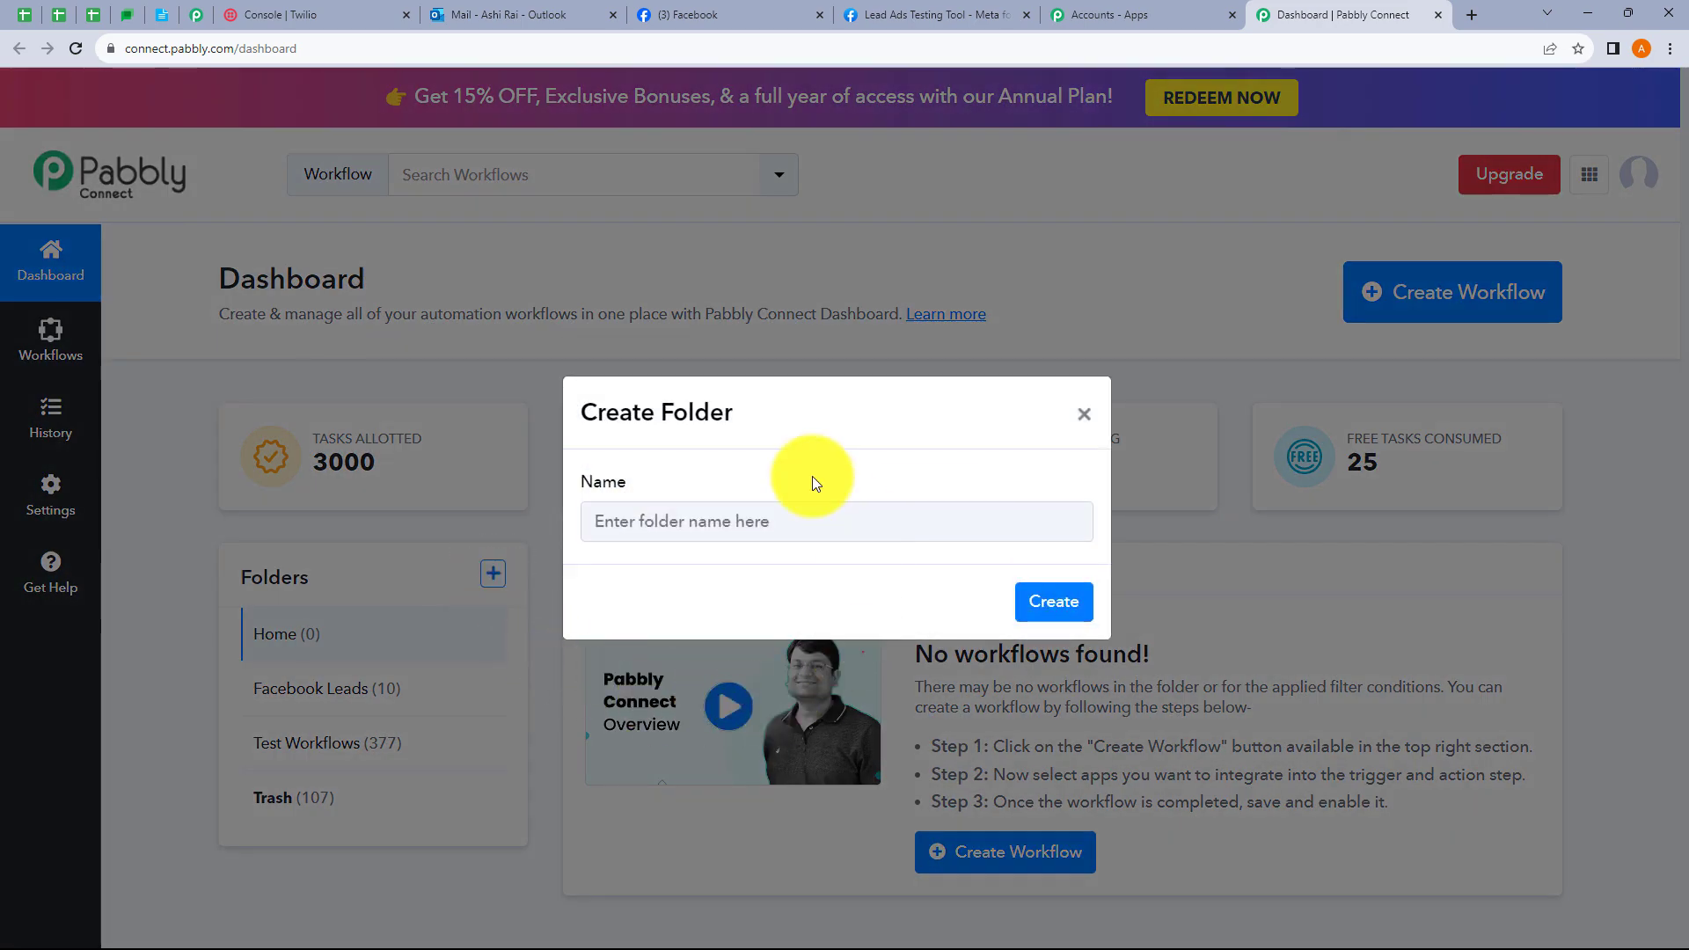
{"action": "left_click", "coordinate": [1084, 415]}
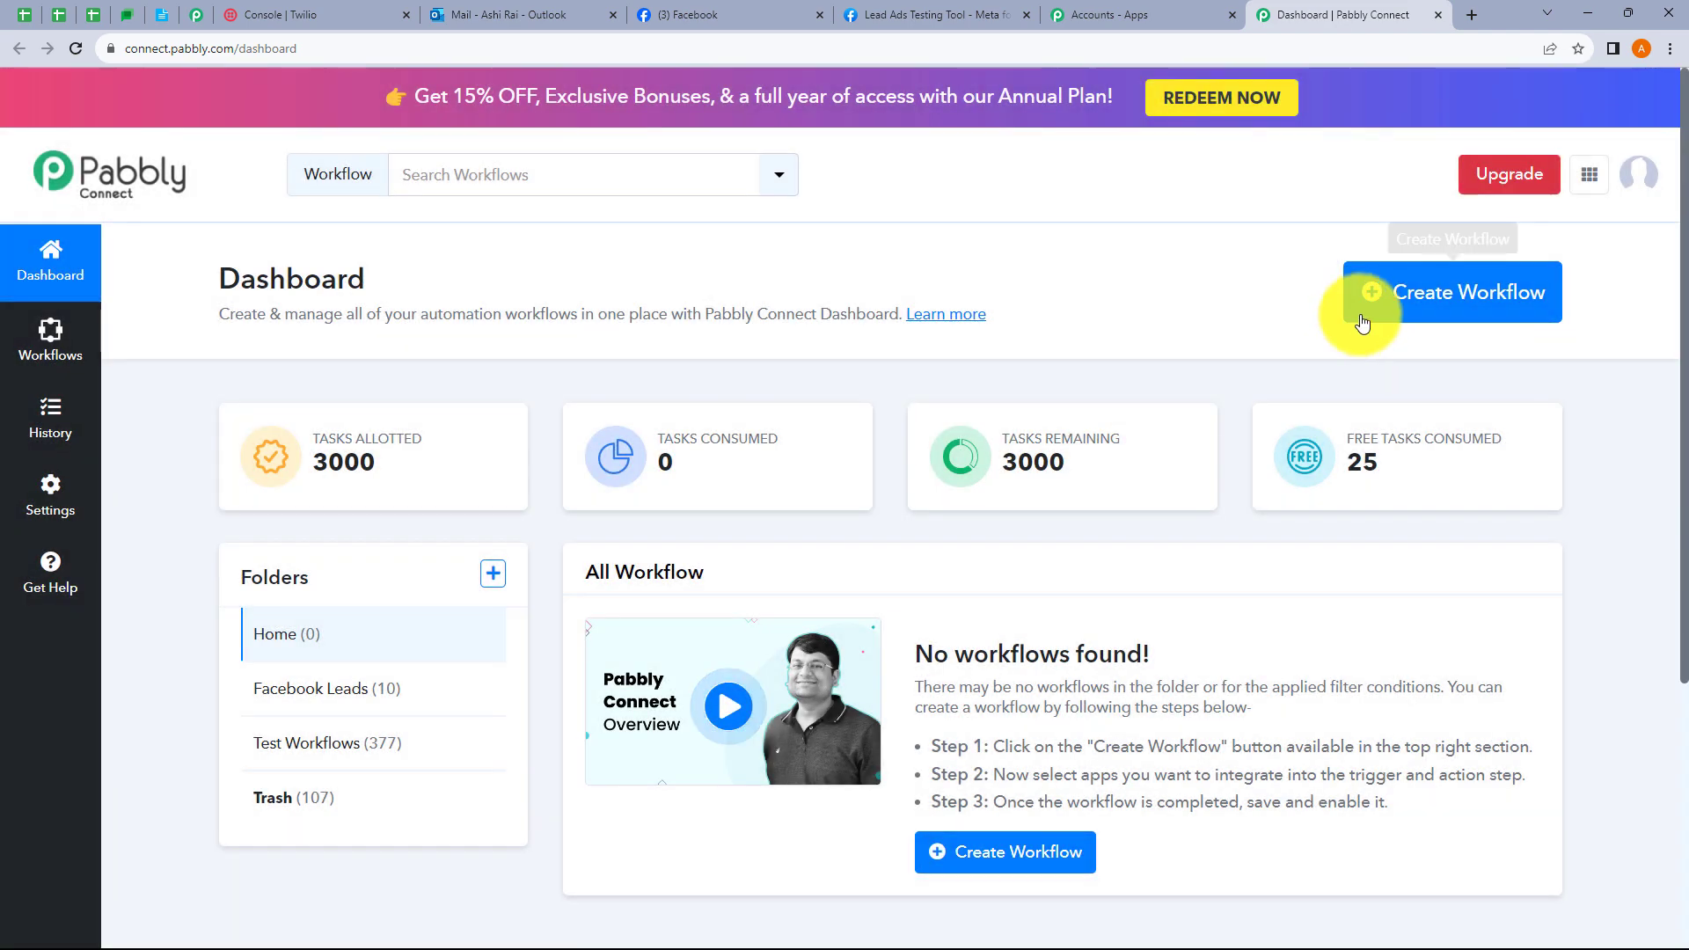
Step: Create a workflow named "Send Automated Outlook Emails & SMS for Facebook Leads" in the Test Workflows folder
{"action": "left_click", "coordinate": [1394, 299]}
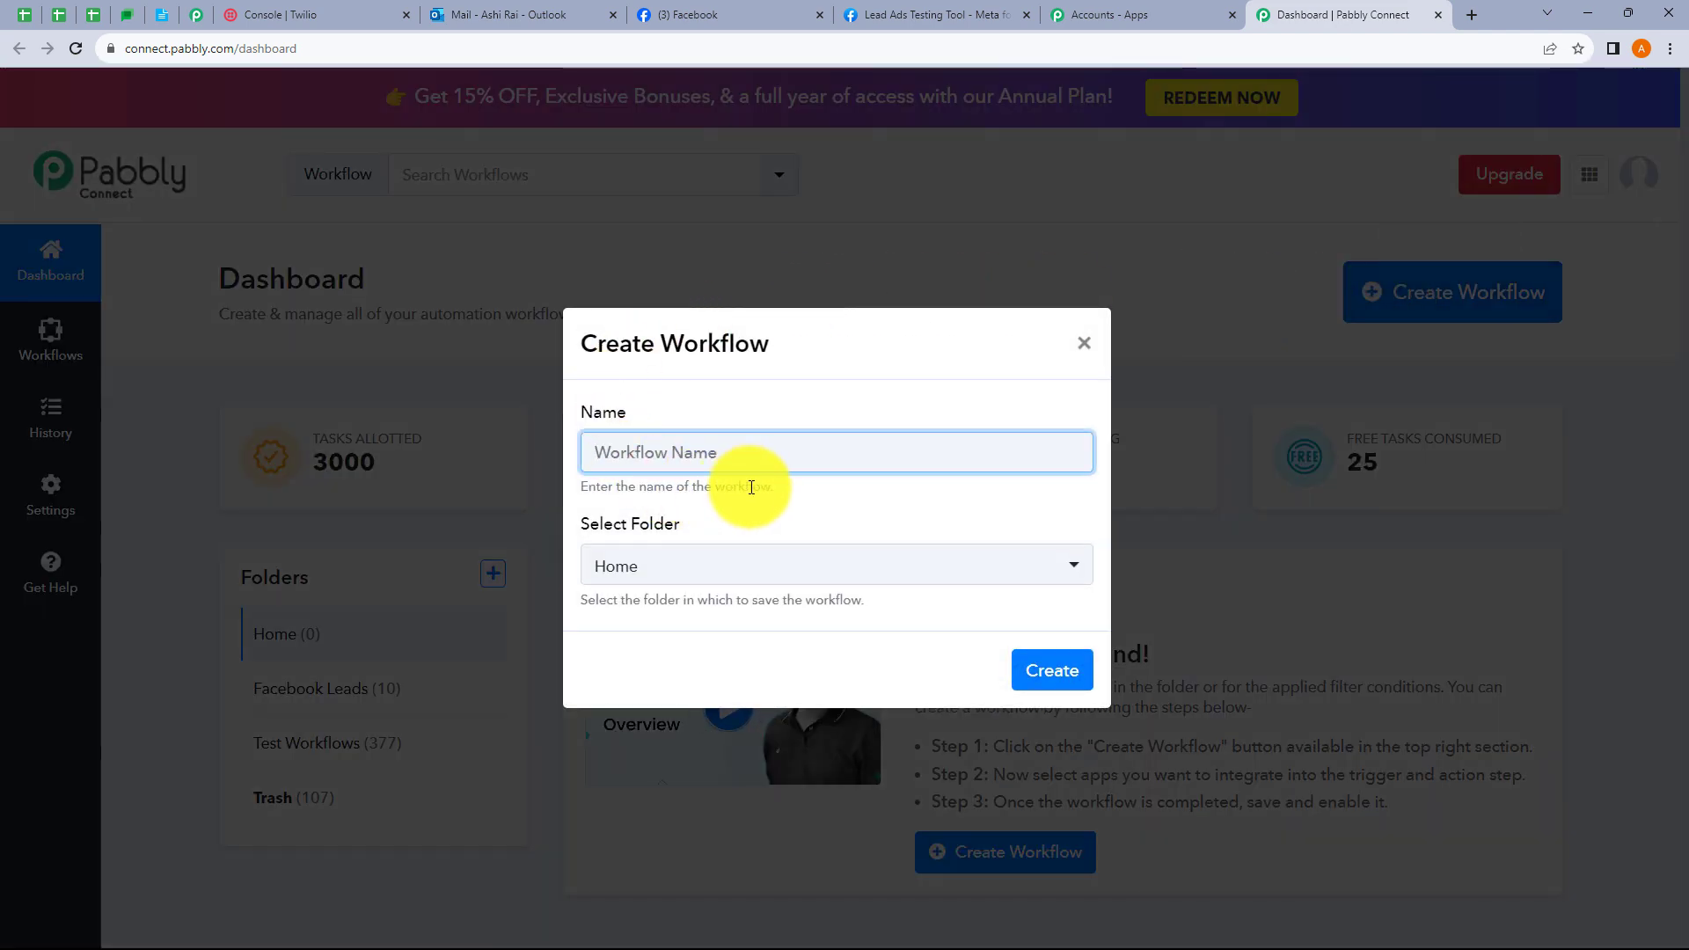
{"action": "type", "text": "Send Automated Outlook Emails & SMS for Facebook Leads"}
{"action": "left_click_drag", "start_coordinate": [713, 452], "coordinate": [1039, 450]}
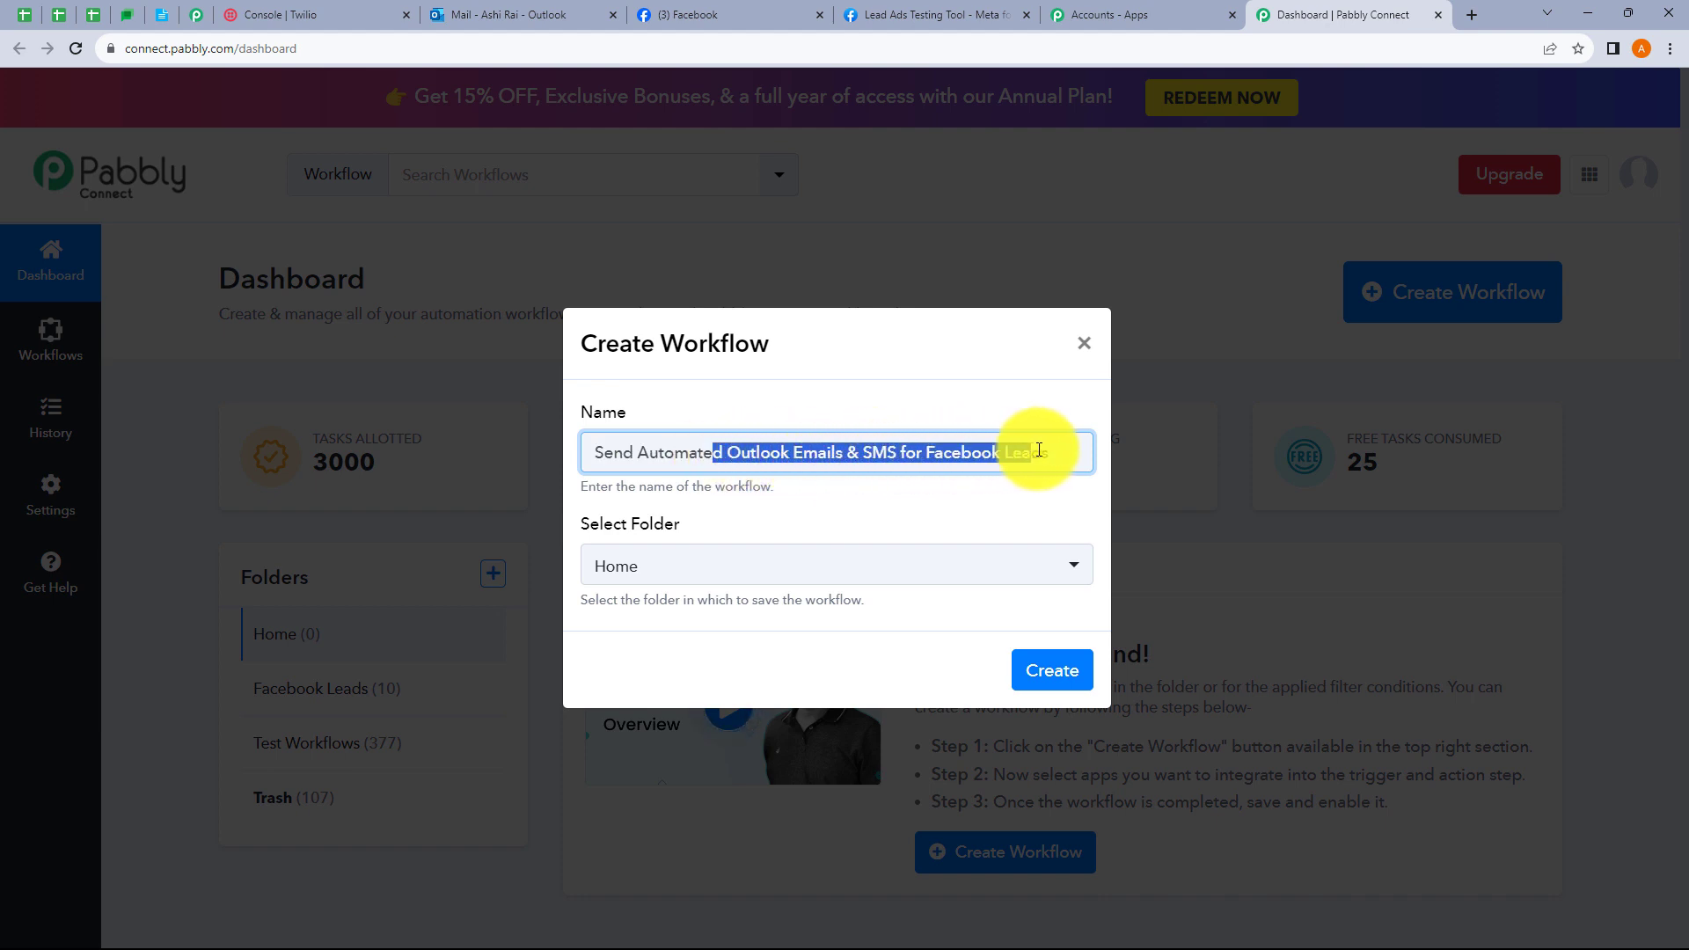
{"action": "left_click", "coordinate": [945, 510]}
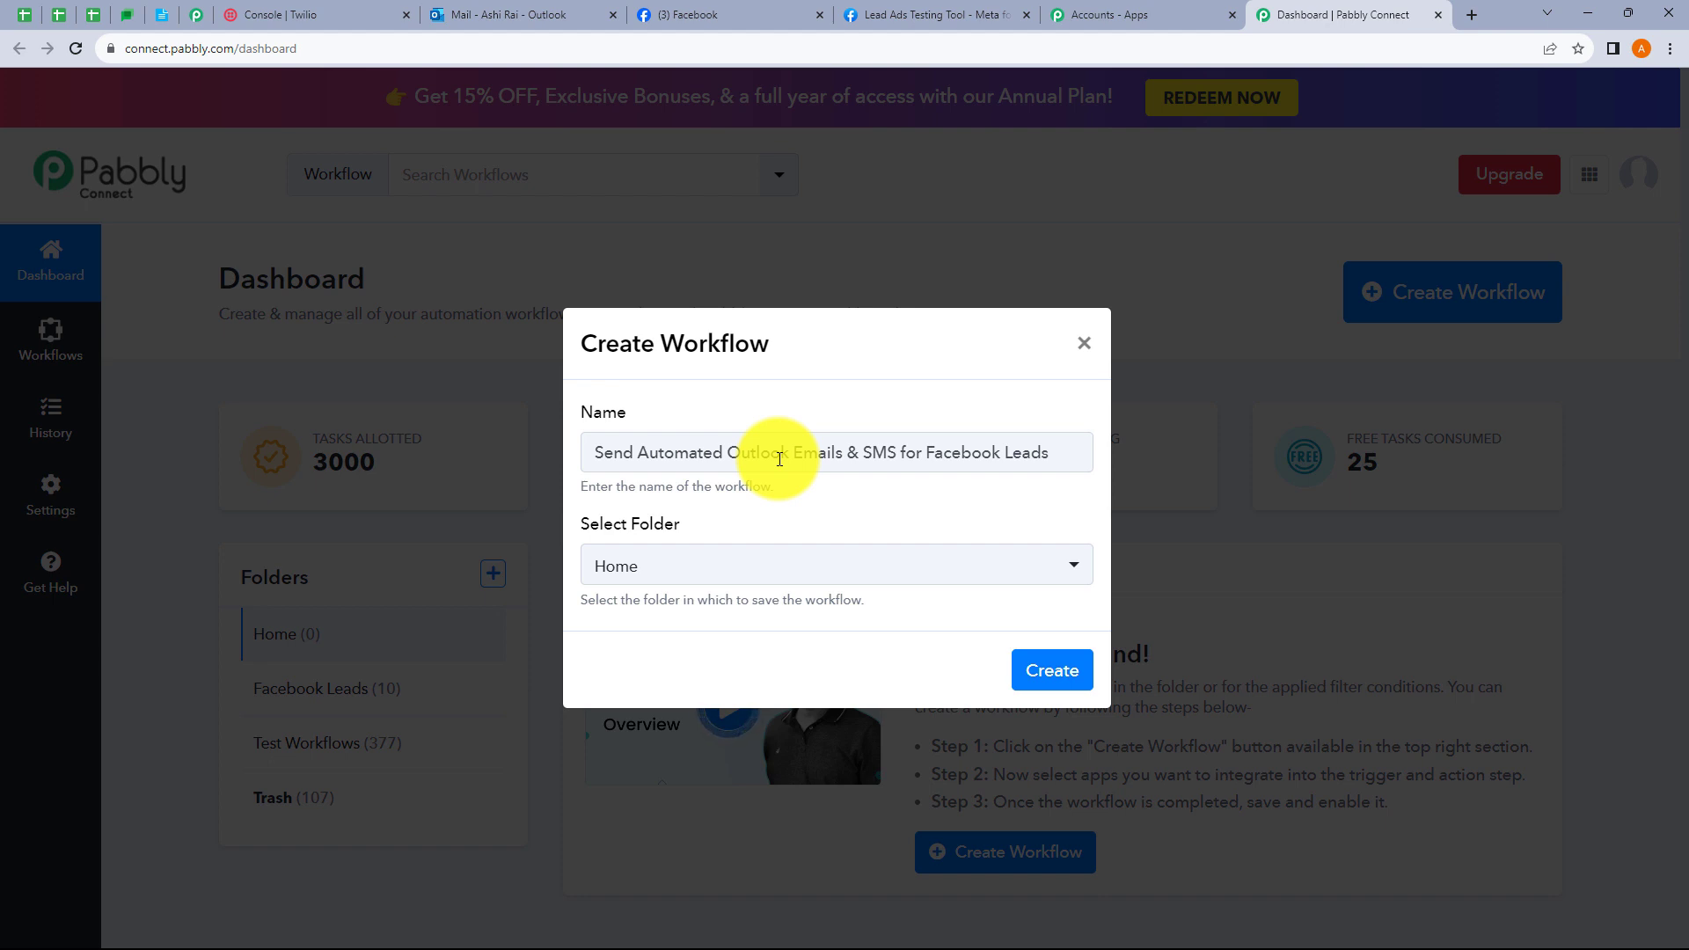
{"action": "left_click", "coordinate": [720, 565]}
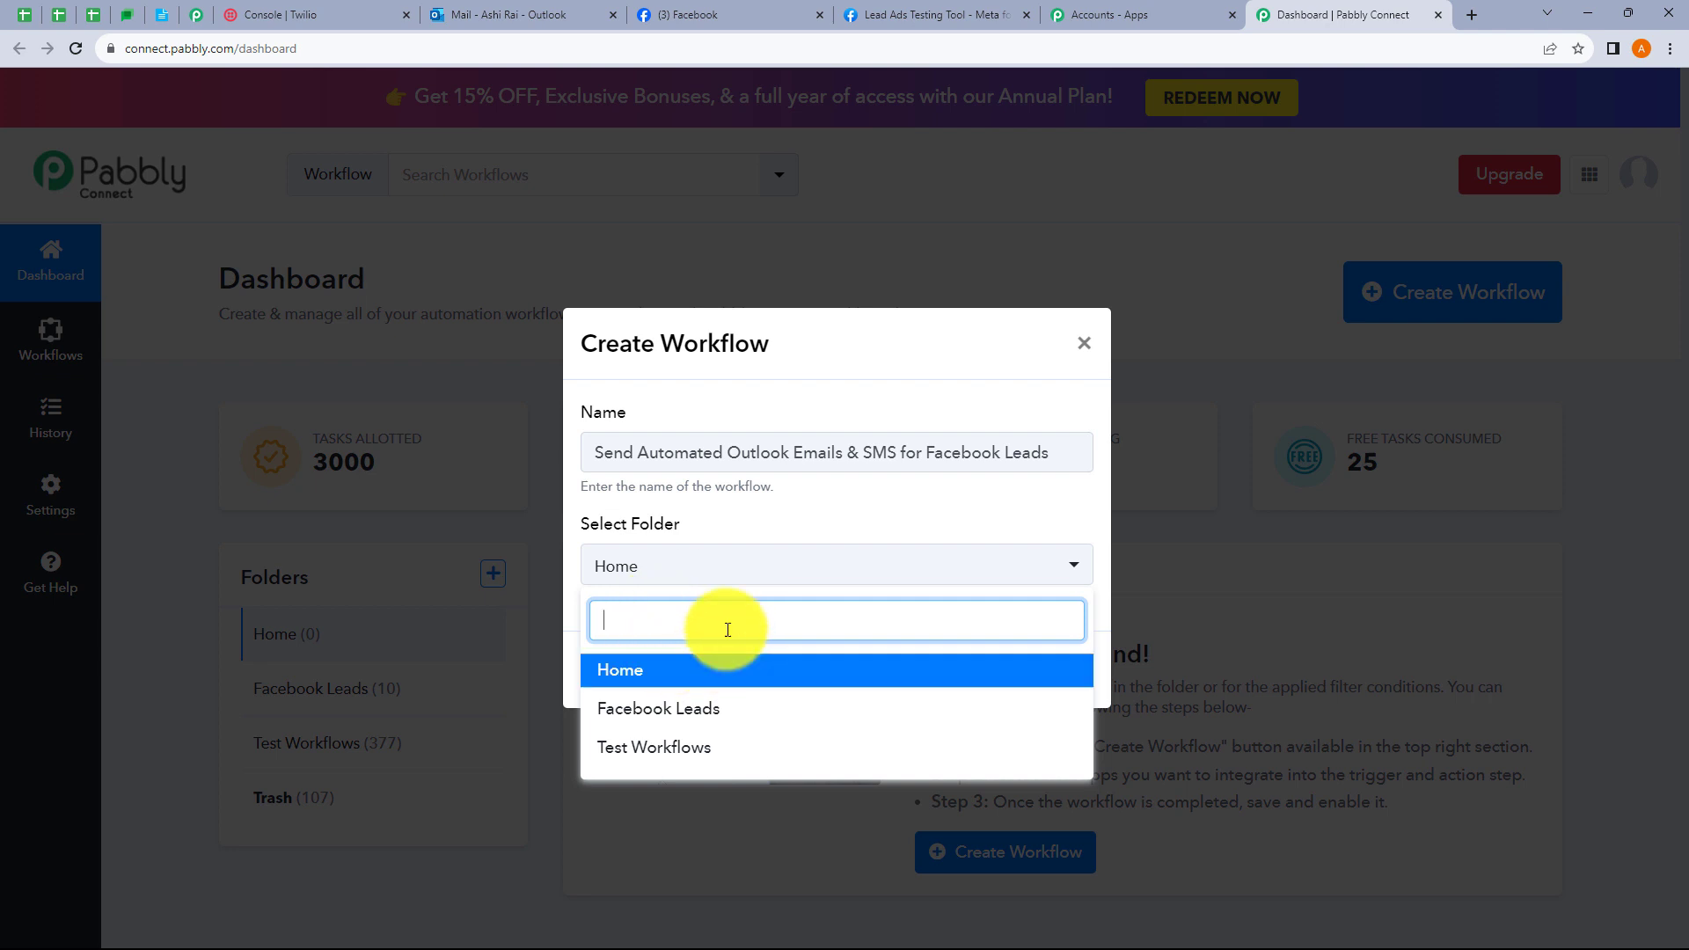
{"action": "left_click", "coordinate": [670, 750]}
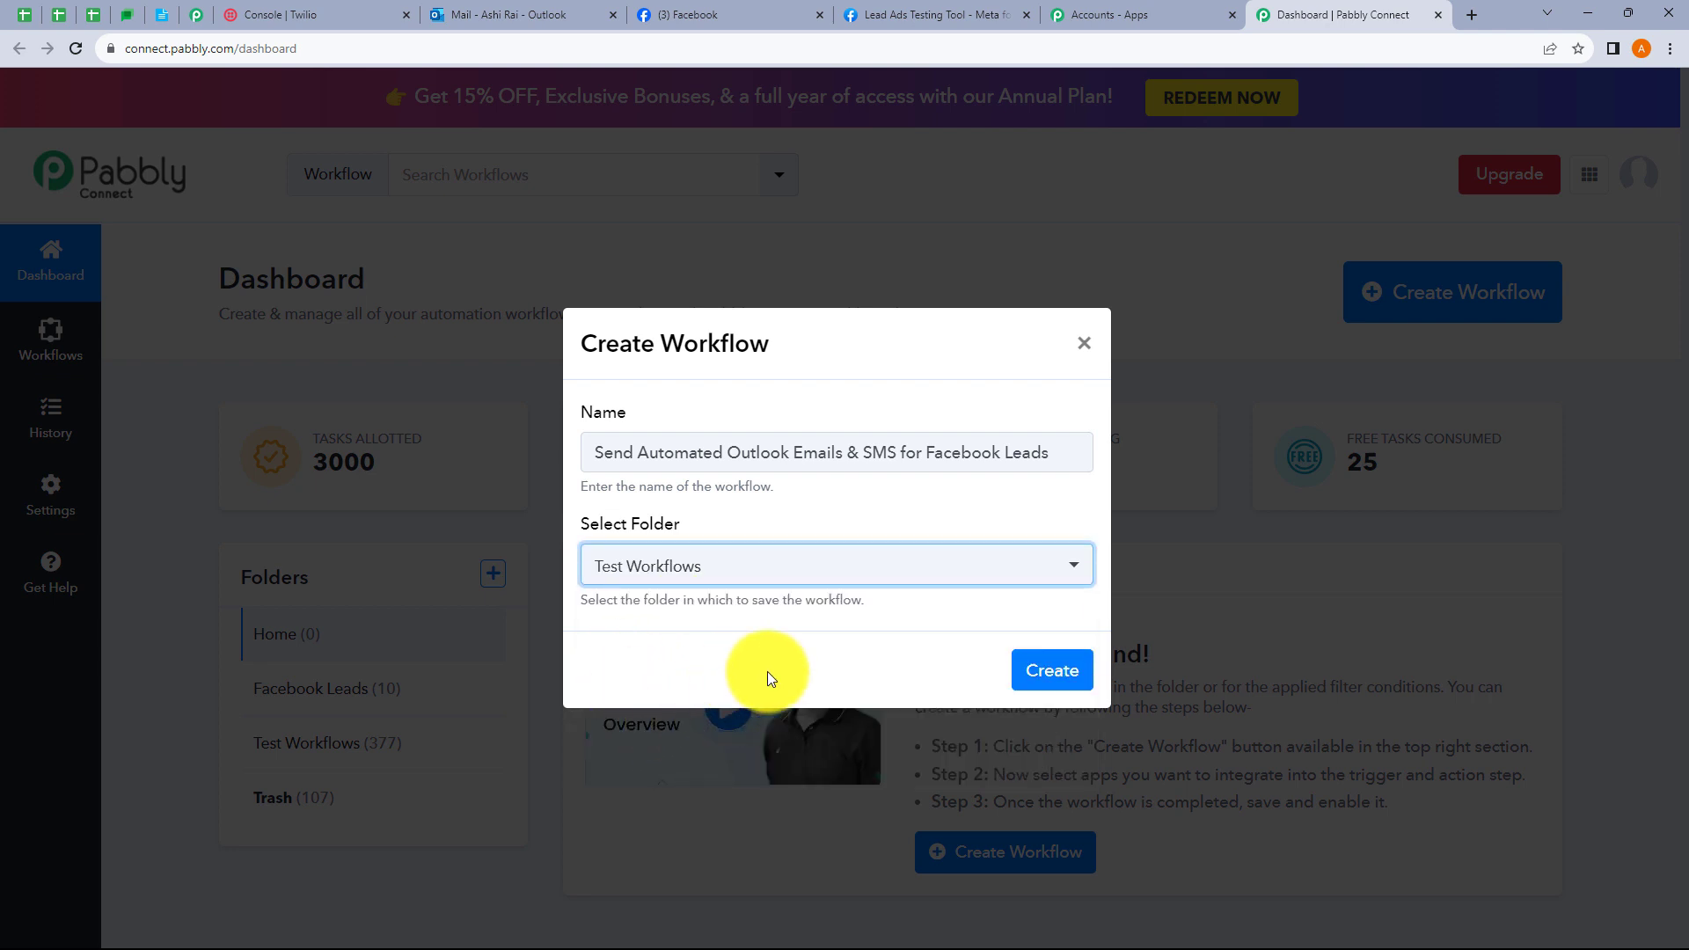
{"action": "left_click", "coordinate": [1051, 677]}
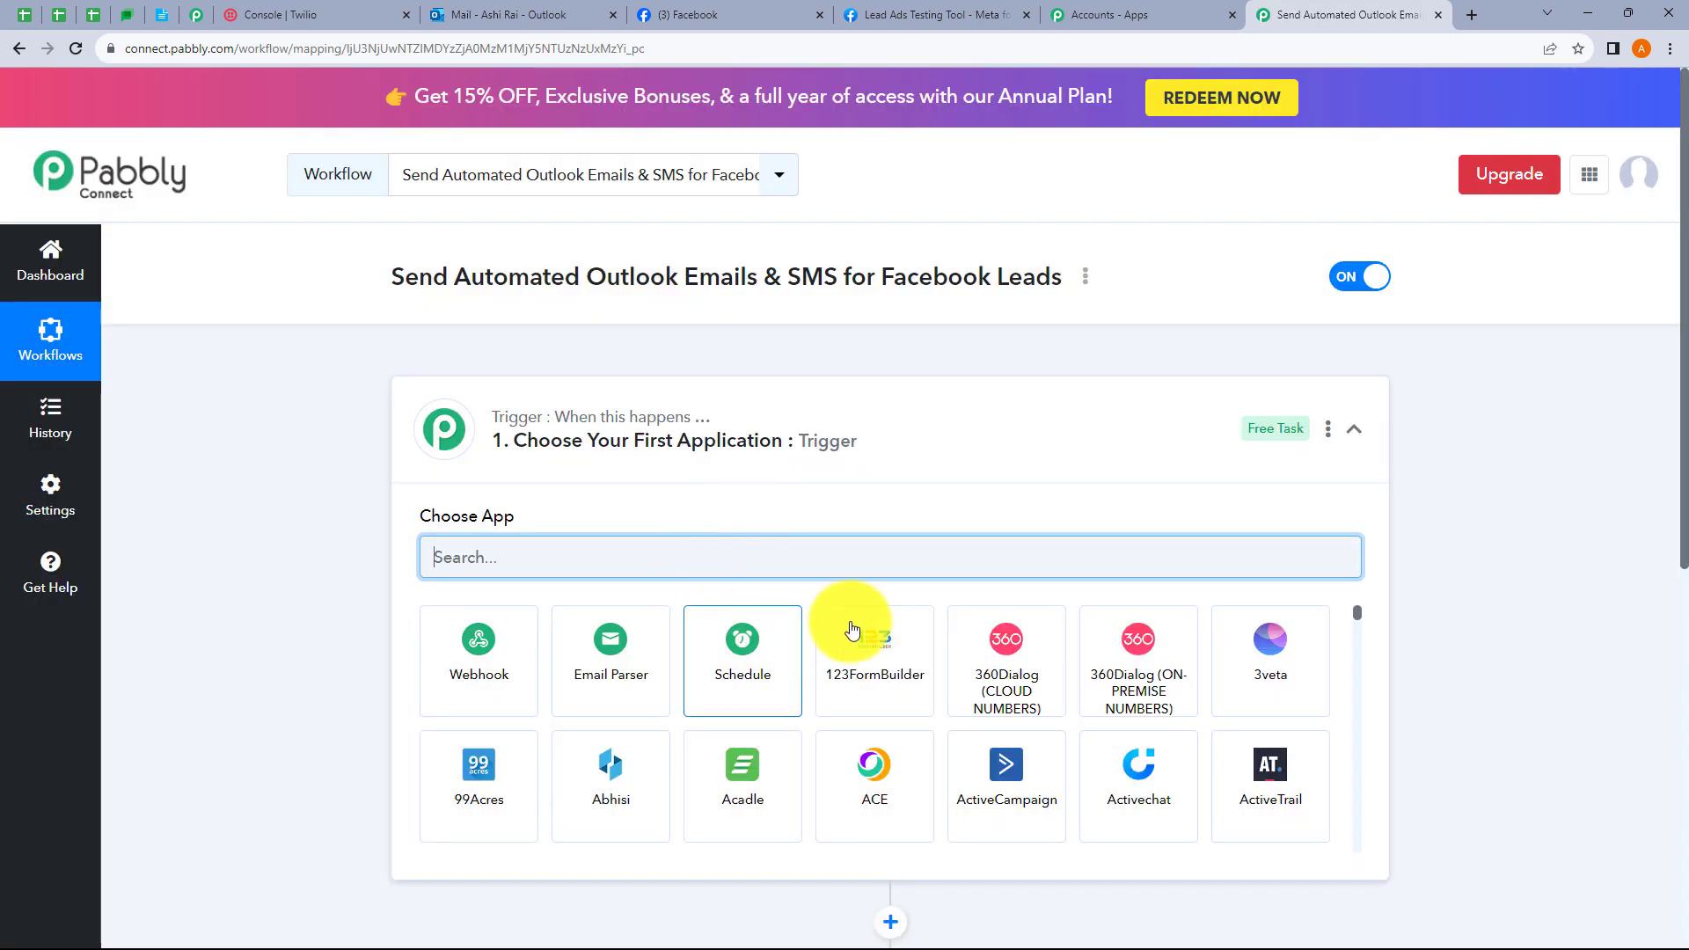
{"action": "left_click", "coordinate": [885, 450]}
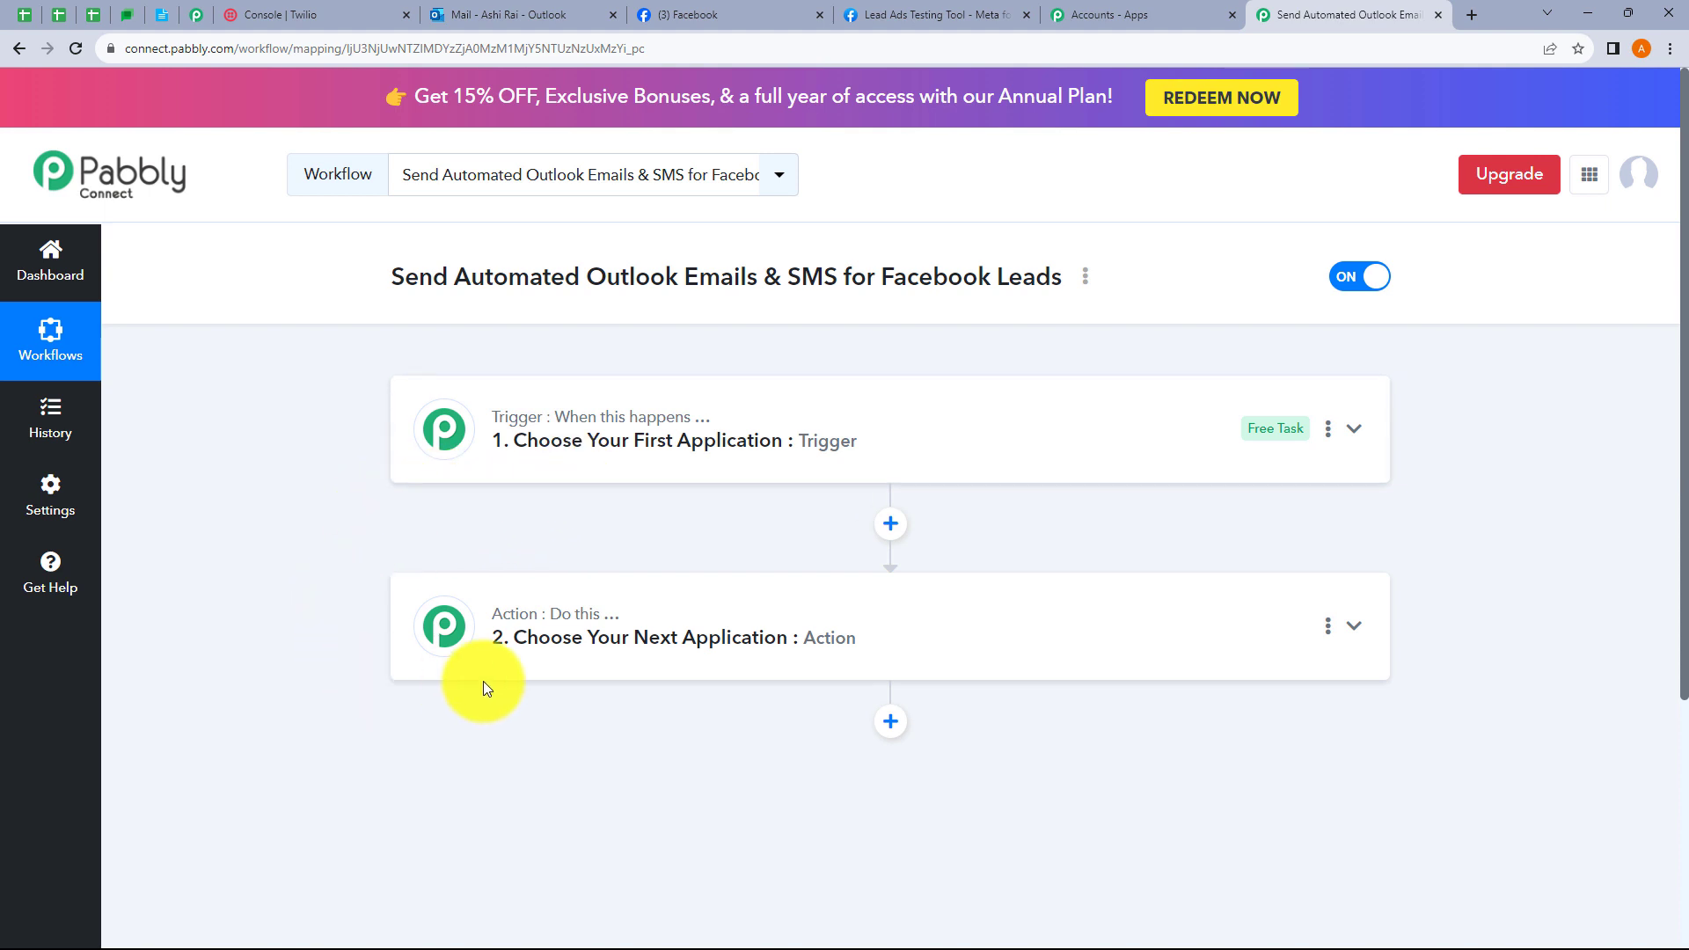
{"action": "mouse_move", "coordinate": [592, 433]}
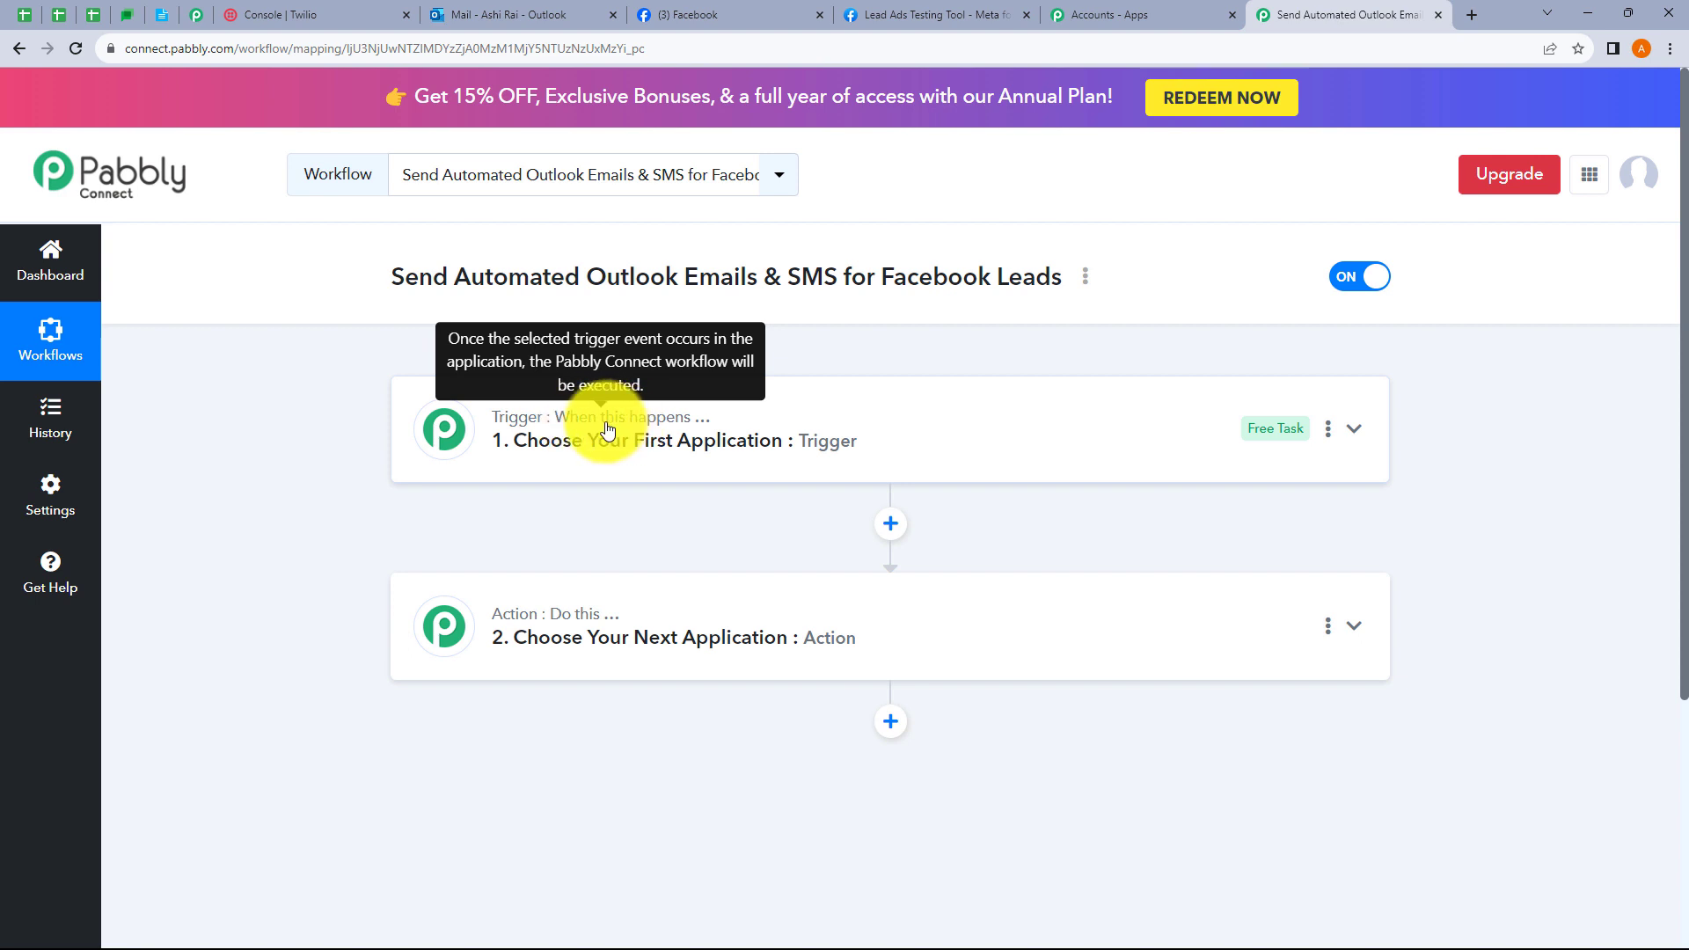
{"action": "mouse_move", "coordinate": [557, 626]}
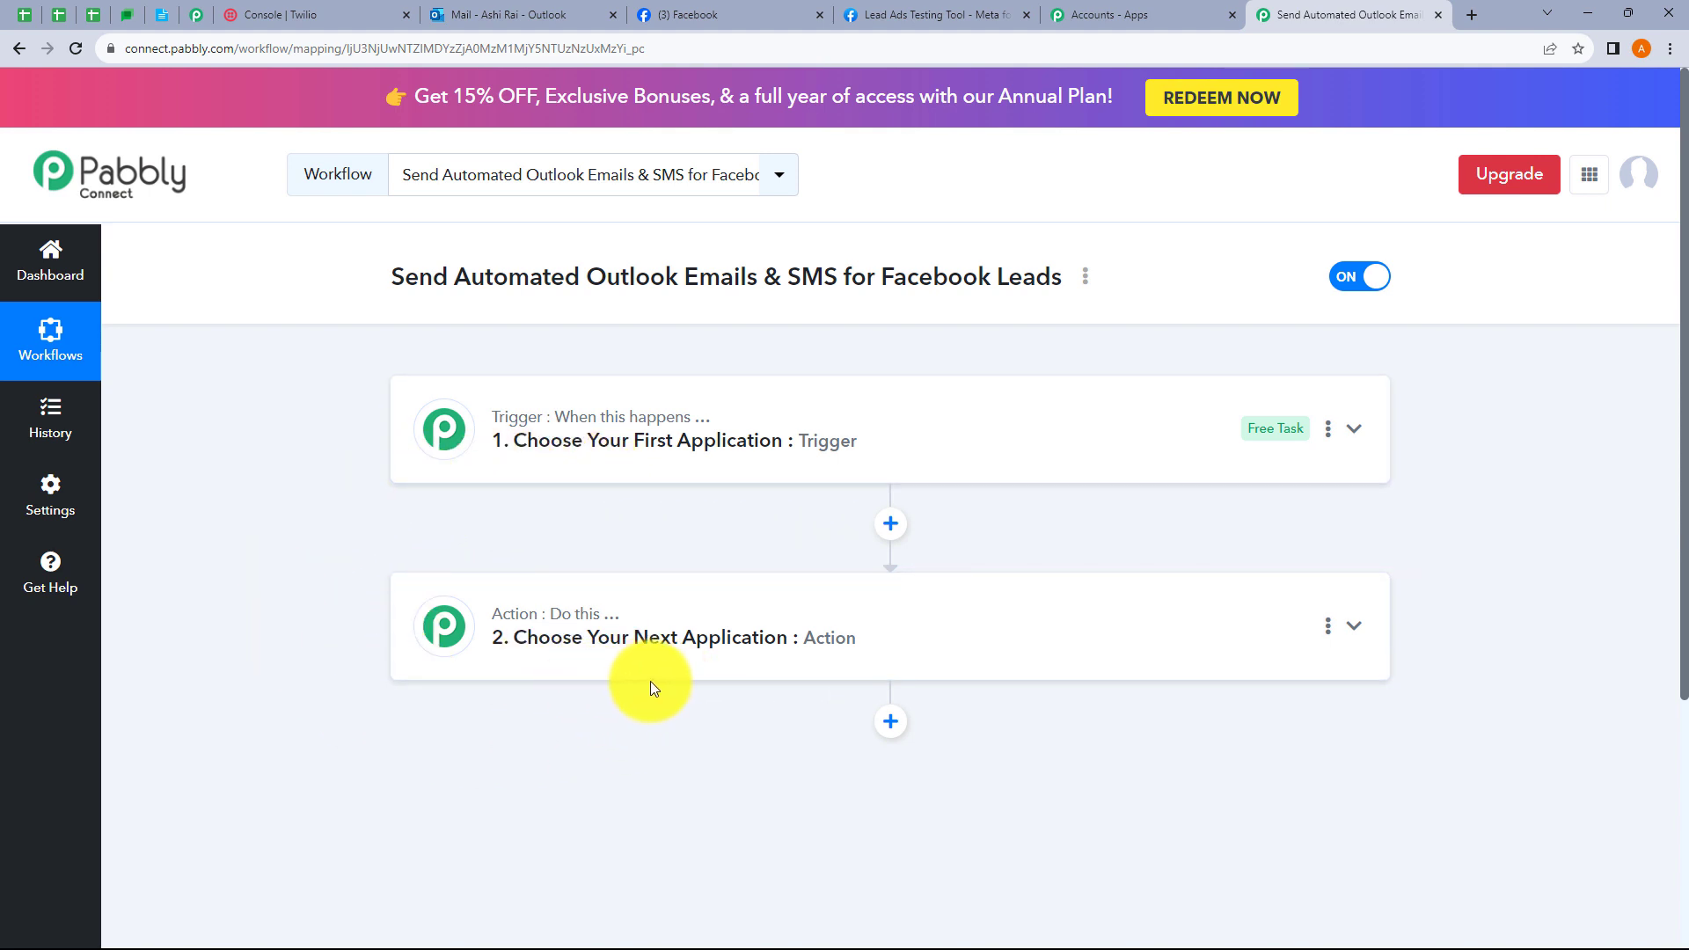
{"action": "left_click", "coordinate": [582, 475]}
{"action": "left_click", "coordinate": [584, 473]}
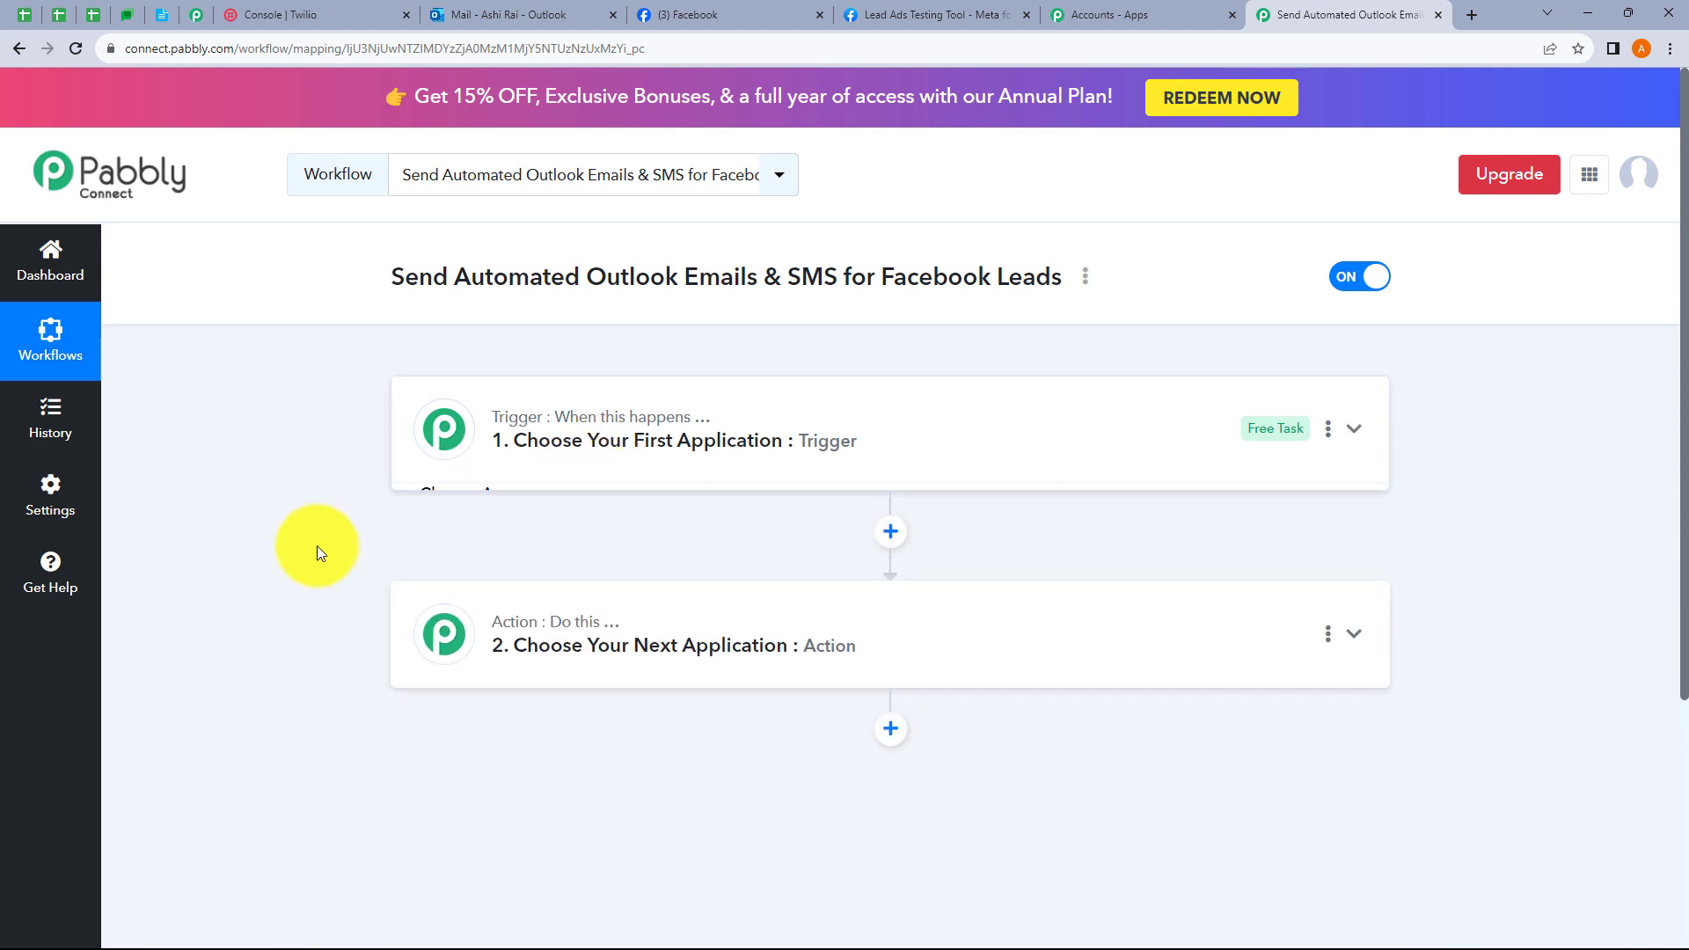
{"action": "left_click", "coordinate": [574, 675]}
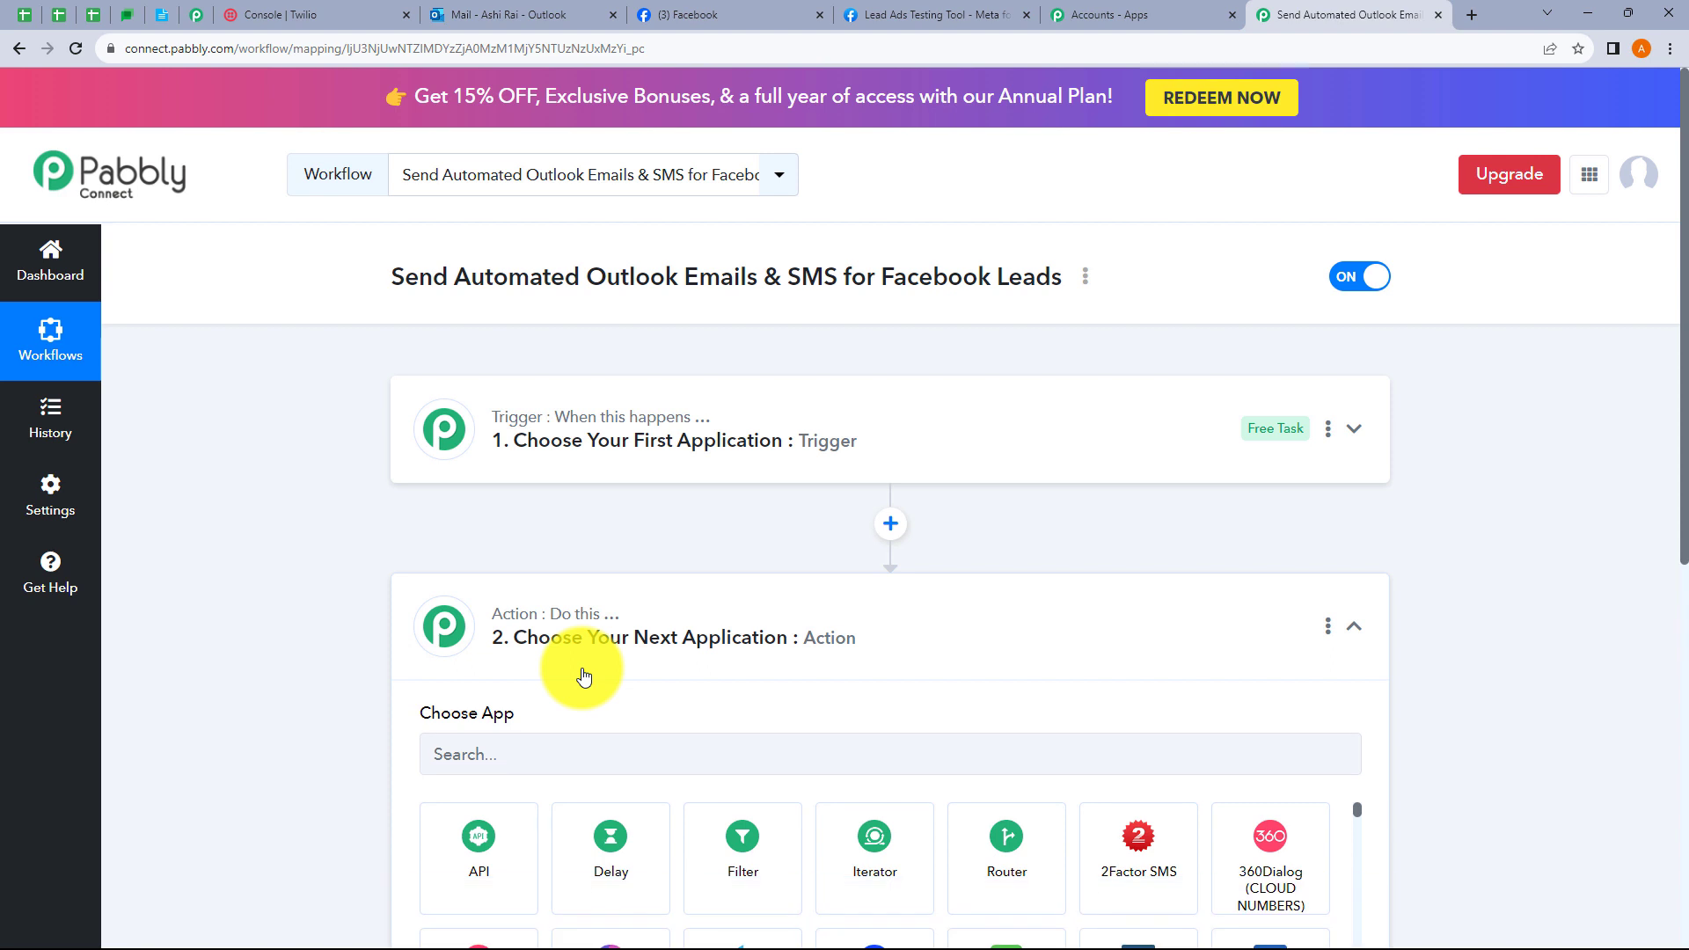
{"action": "left_click", "coordinate": [566, 671]}
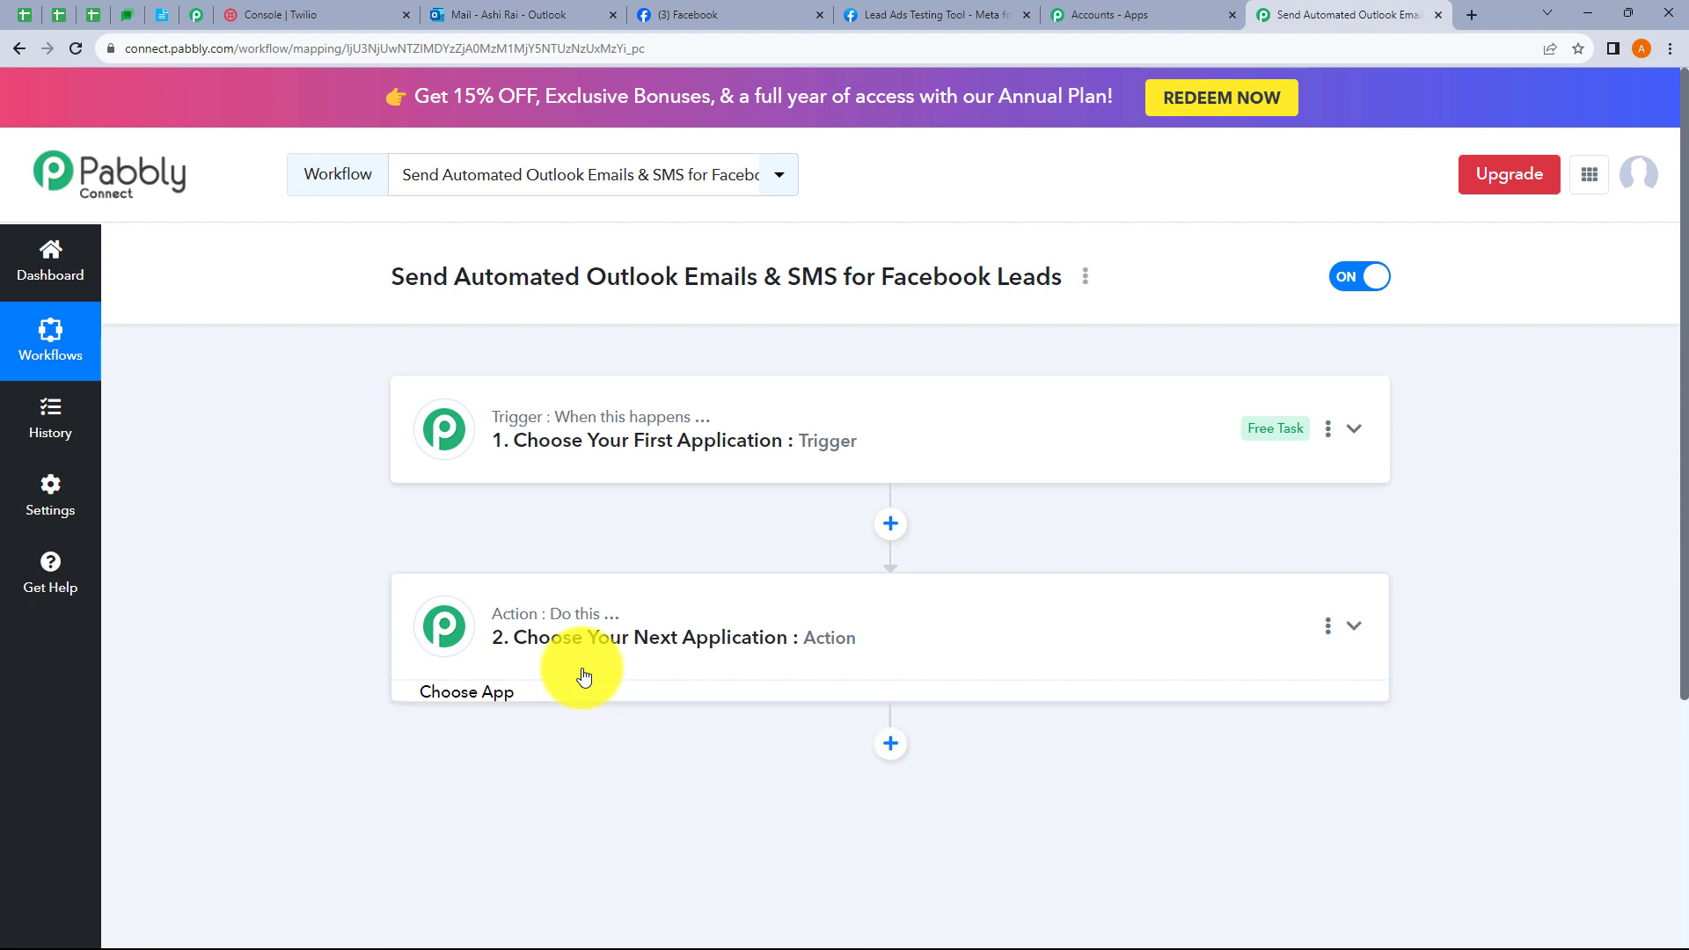
Step: Set the workflow's trigger application to Facebook Lead Ads with the New Lead (Instant) event
{"action": "left_click", "coordinate": [564, 477]}
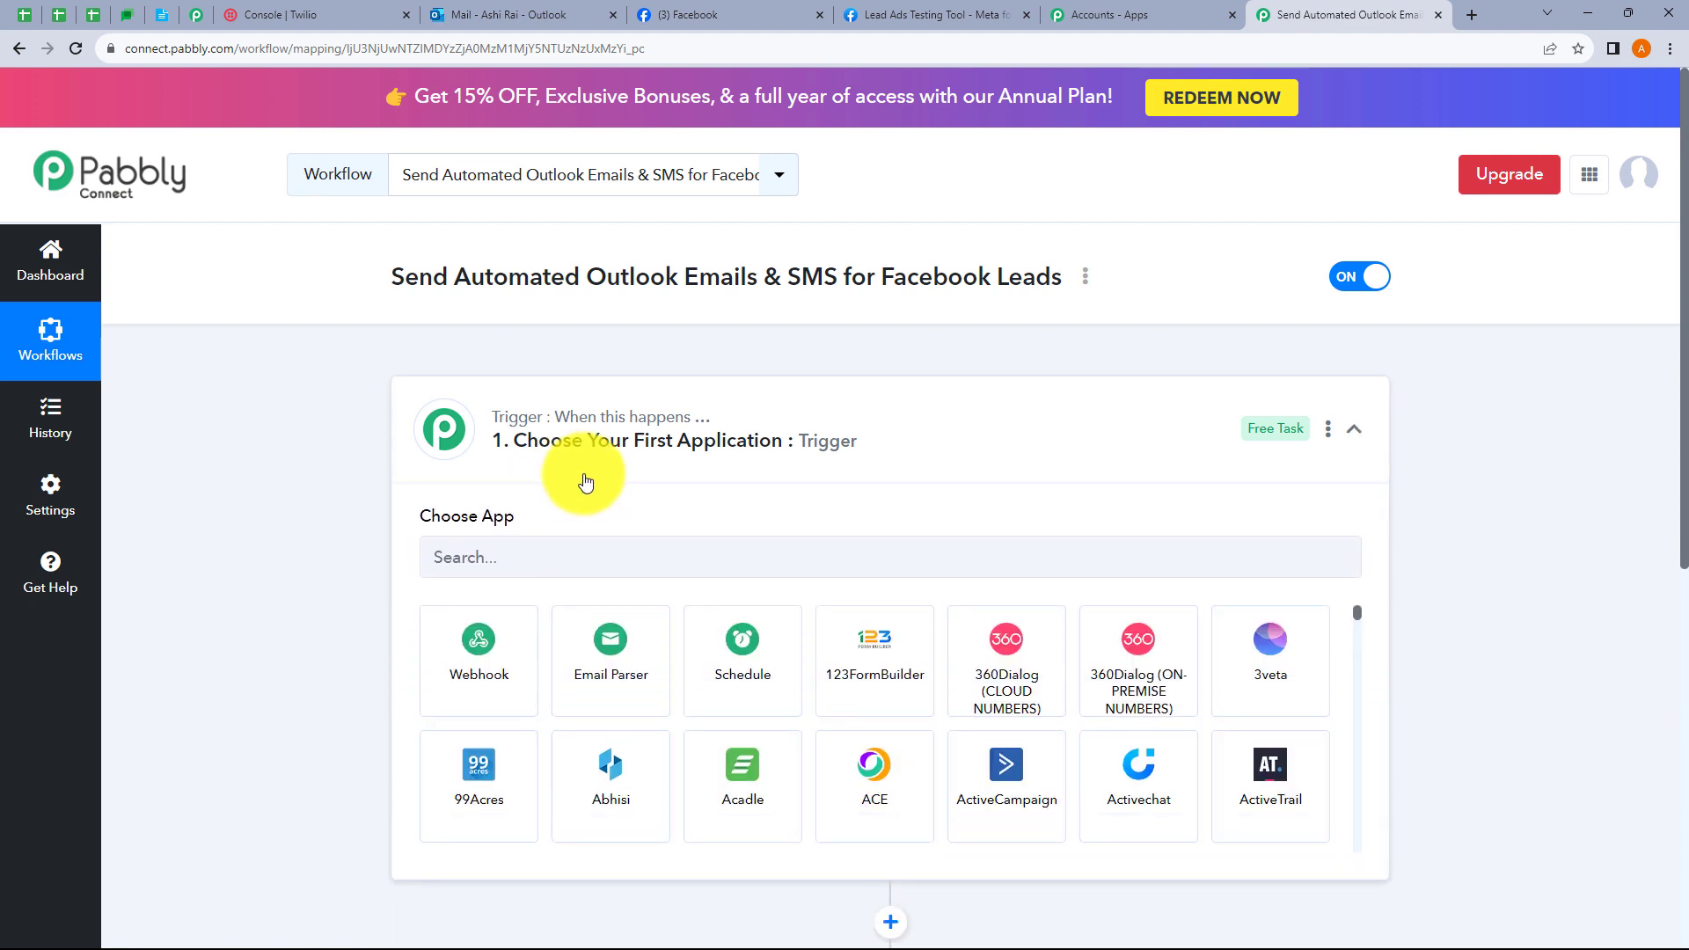
{"action": "left_click", "coordinate": [513, 557]}
{"action": "type", "text": "Fac"}
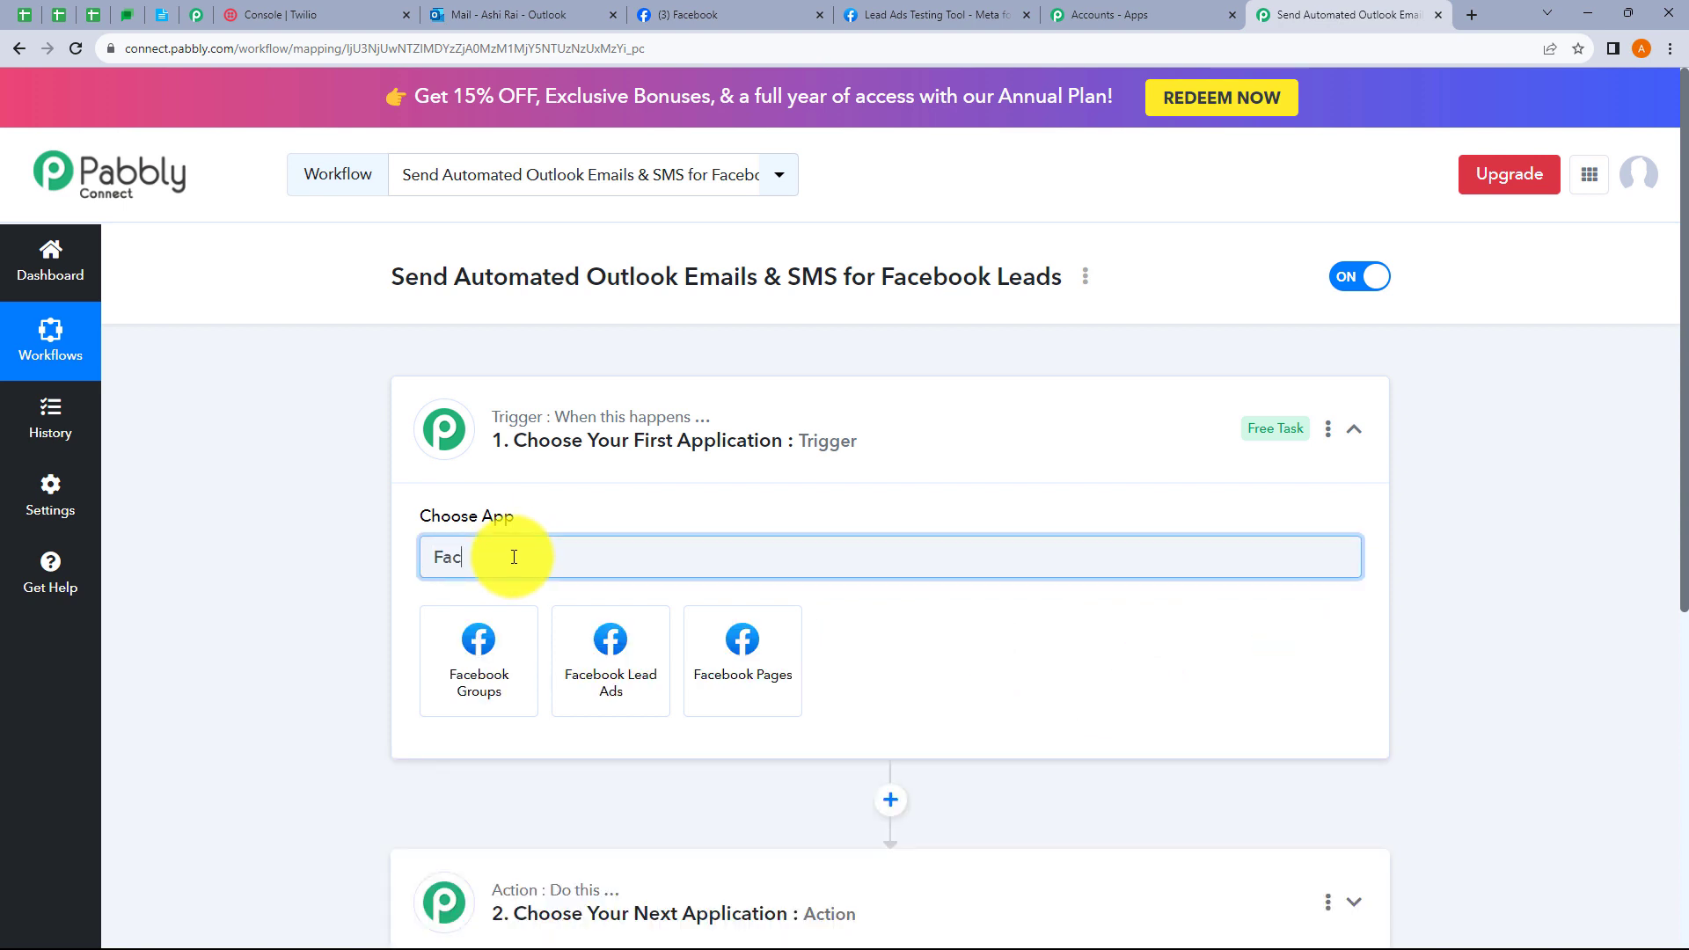
{"action": "type", "text": "ebook"}
{"action": "left_click", "coordinate": [607, 686]}
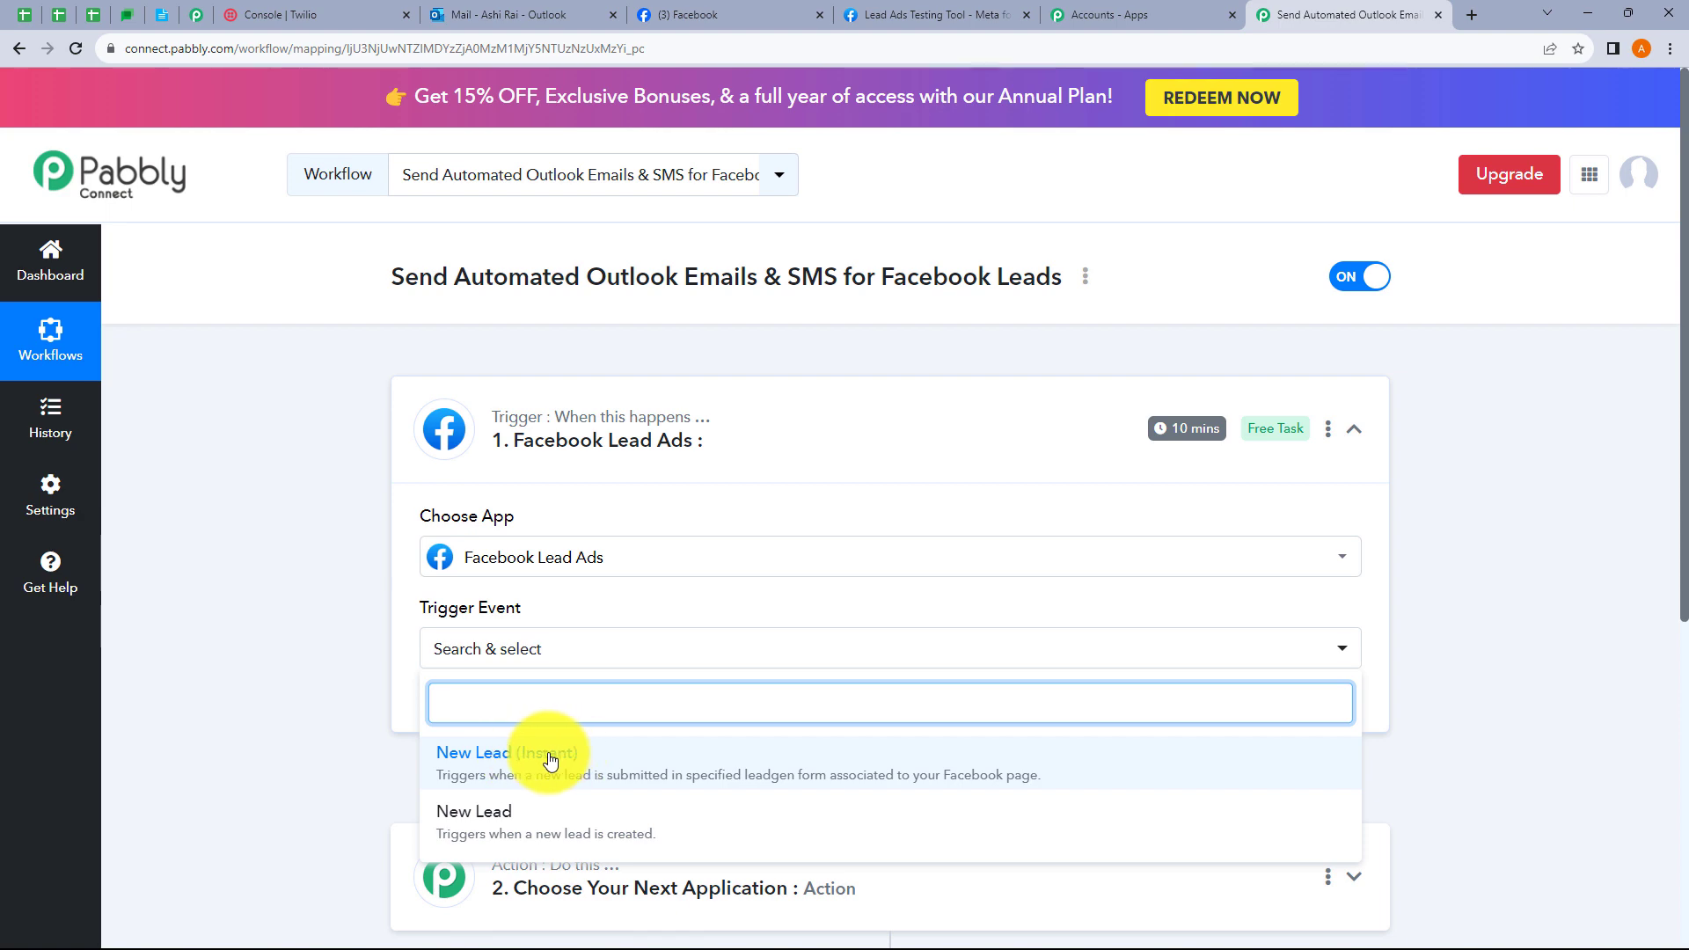
{"action": "left_click", "coordinate": [548, 756]}
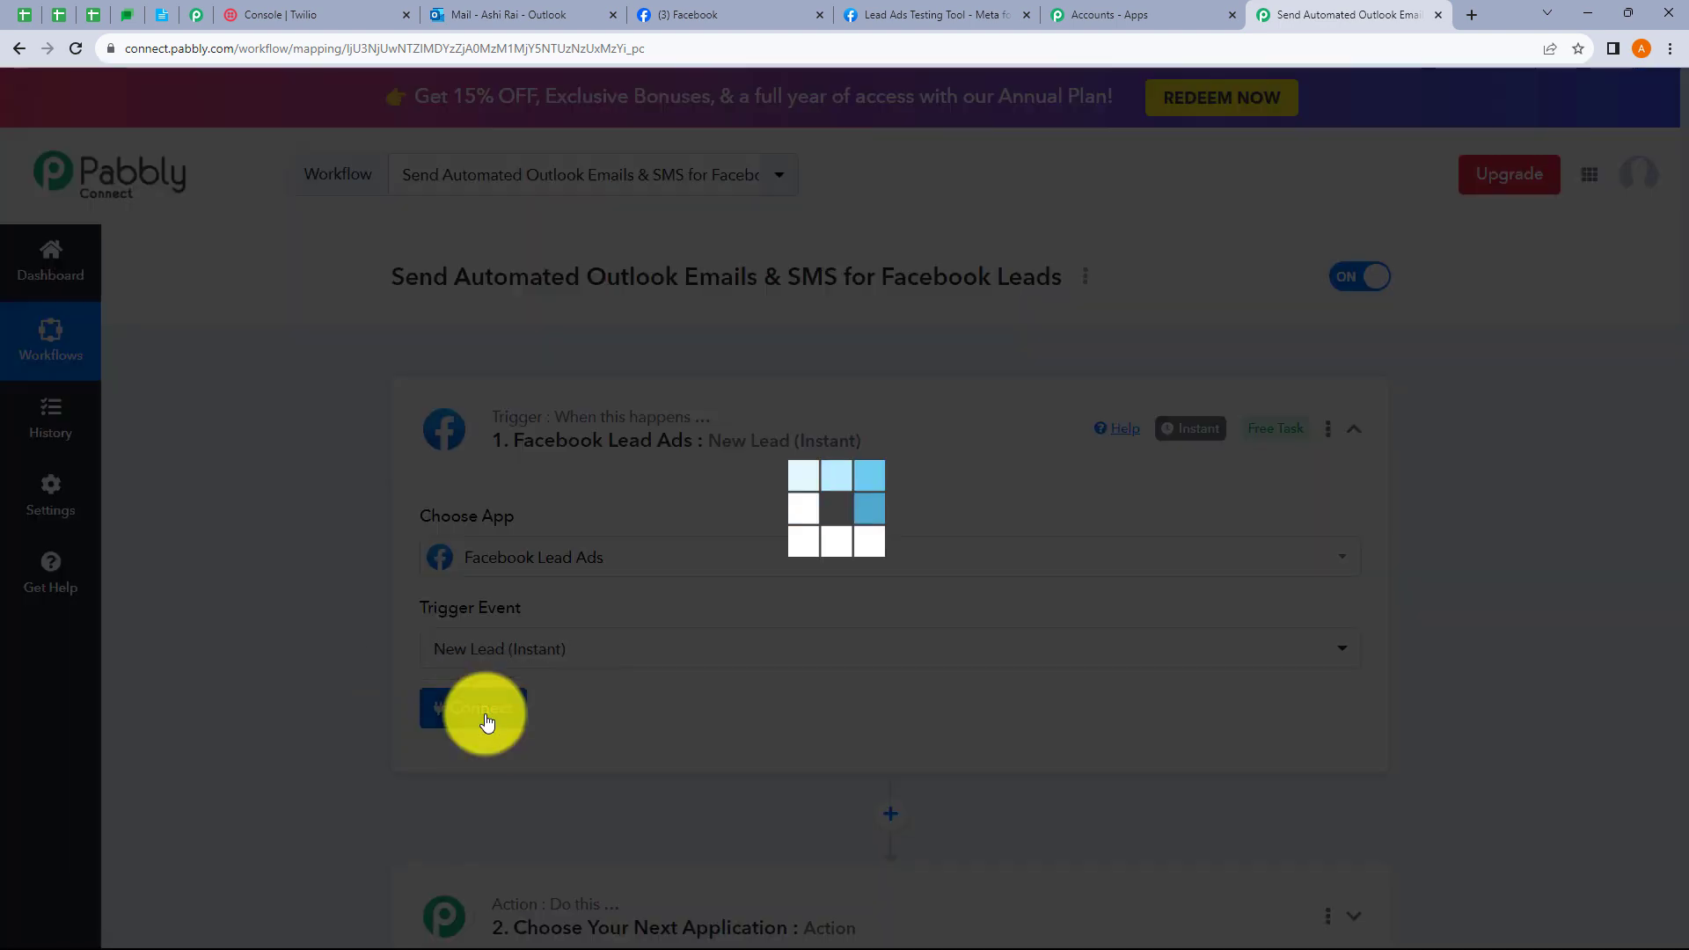
Step: Connect the trigger to the Facebook Lead Ads account through a new connection
{"action": "left_click", "coordinate": [478, 714]}
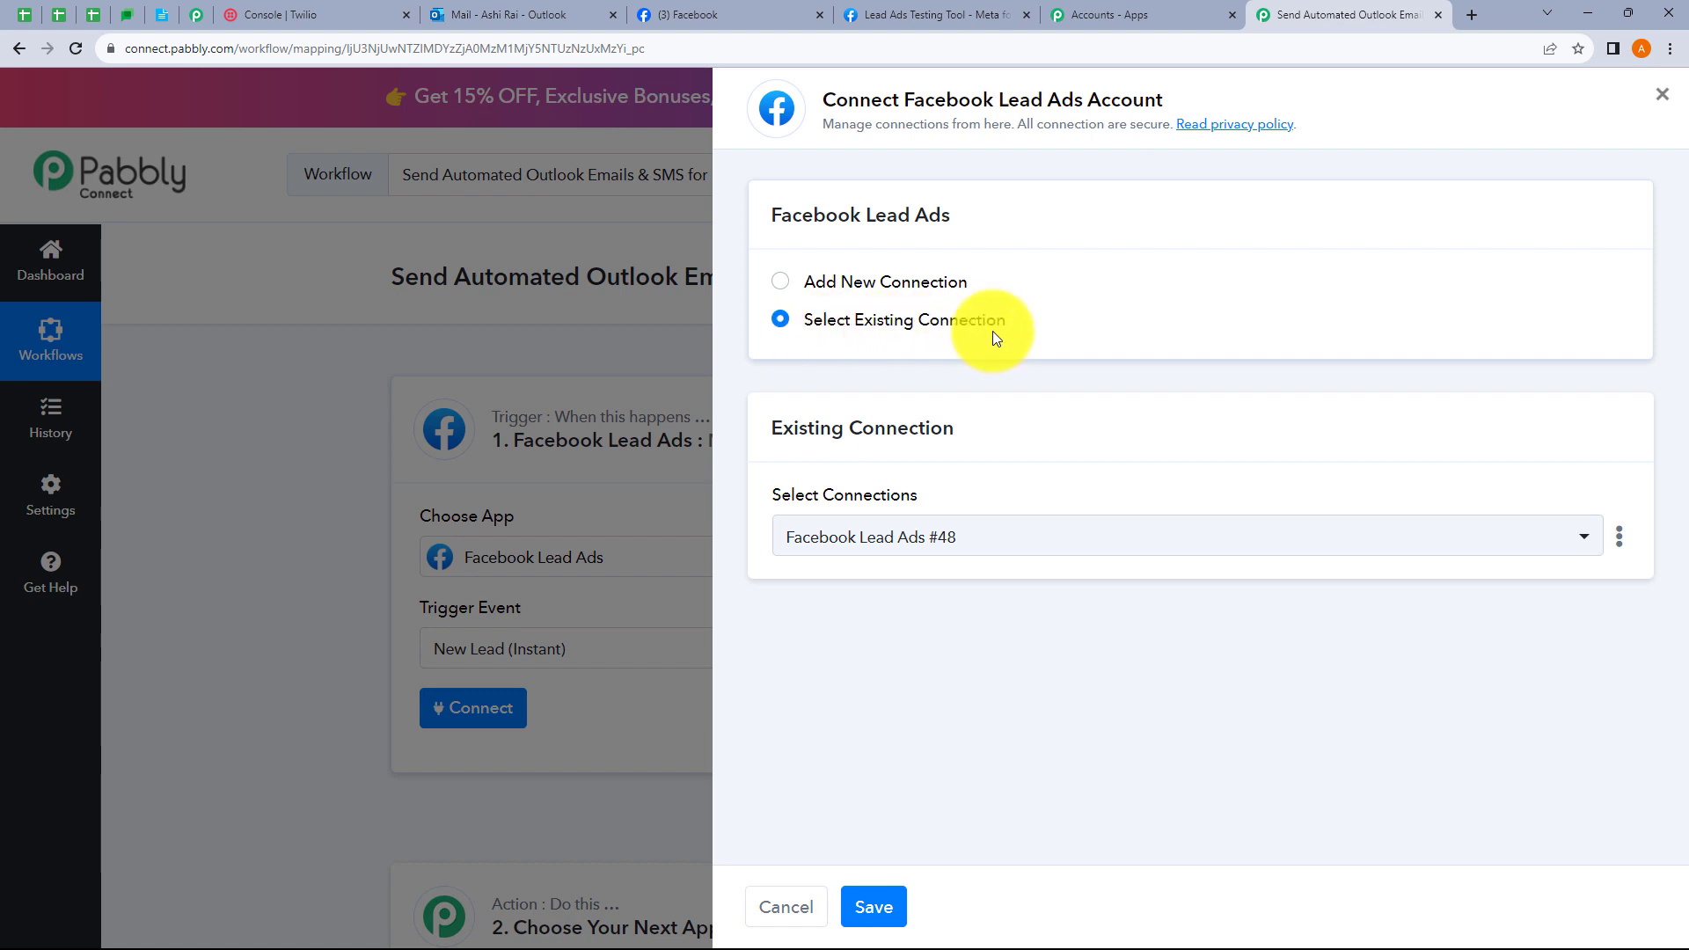
{"action": "left_click", "coordinate": [783, 285]}
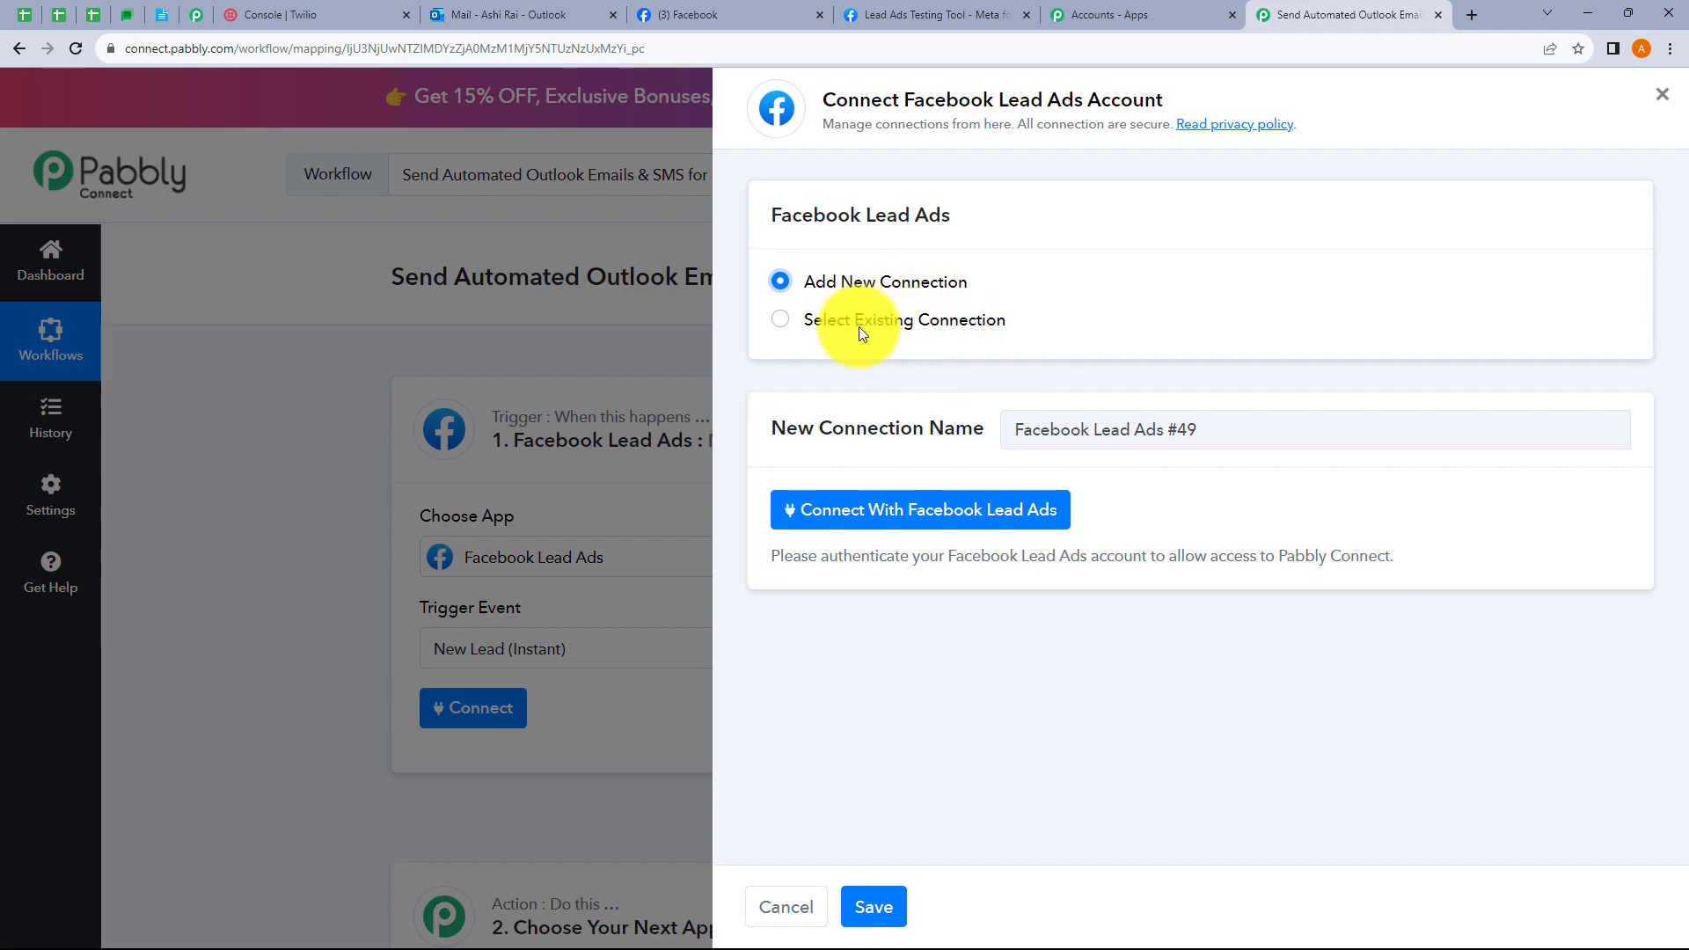
{"action": "left_click", "coordinate": [915, 512]}
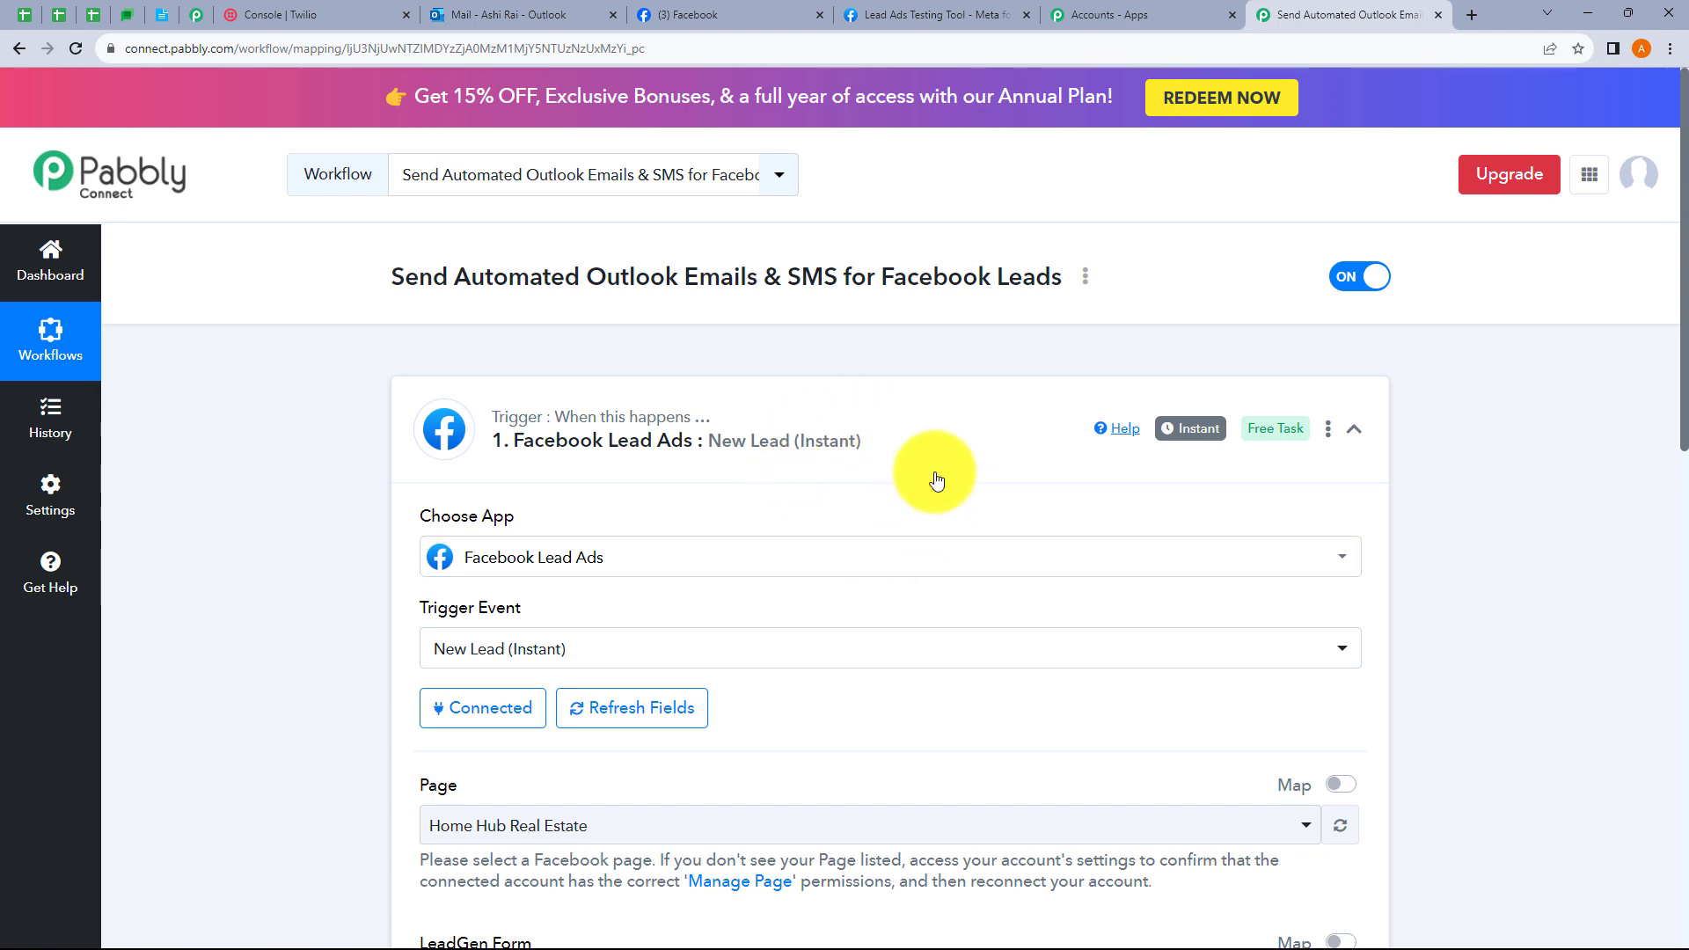
Step: Choose TeleCom Connect as the Facebook page for the lead trigger
{"action": "scroll", "coordinate": [935, 478], "scroll_direction": "down", "scroll_amount": 3}
{"action": "scroll", "coordinate": [935, 479], "scroll_direction": "down", "scroll_amount": 2}
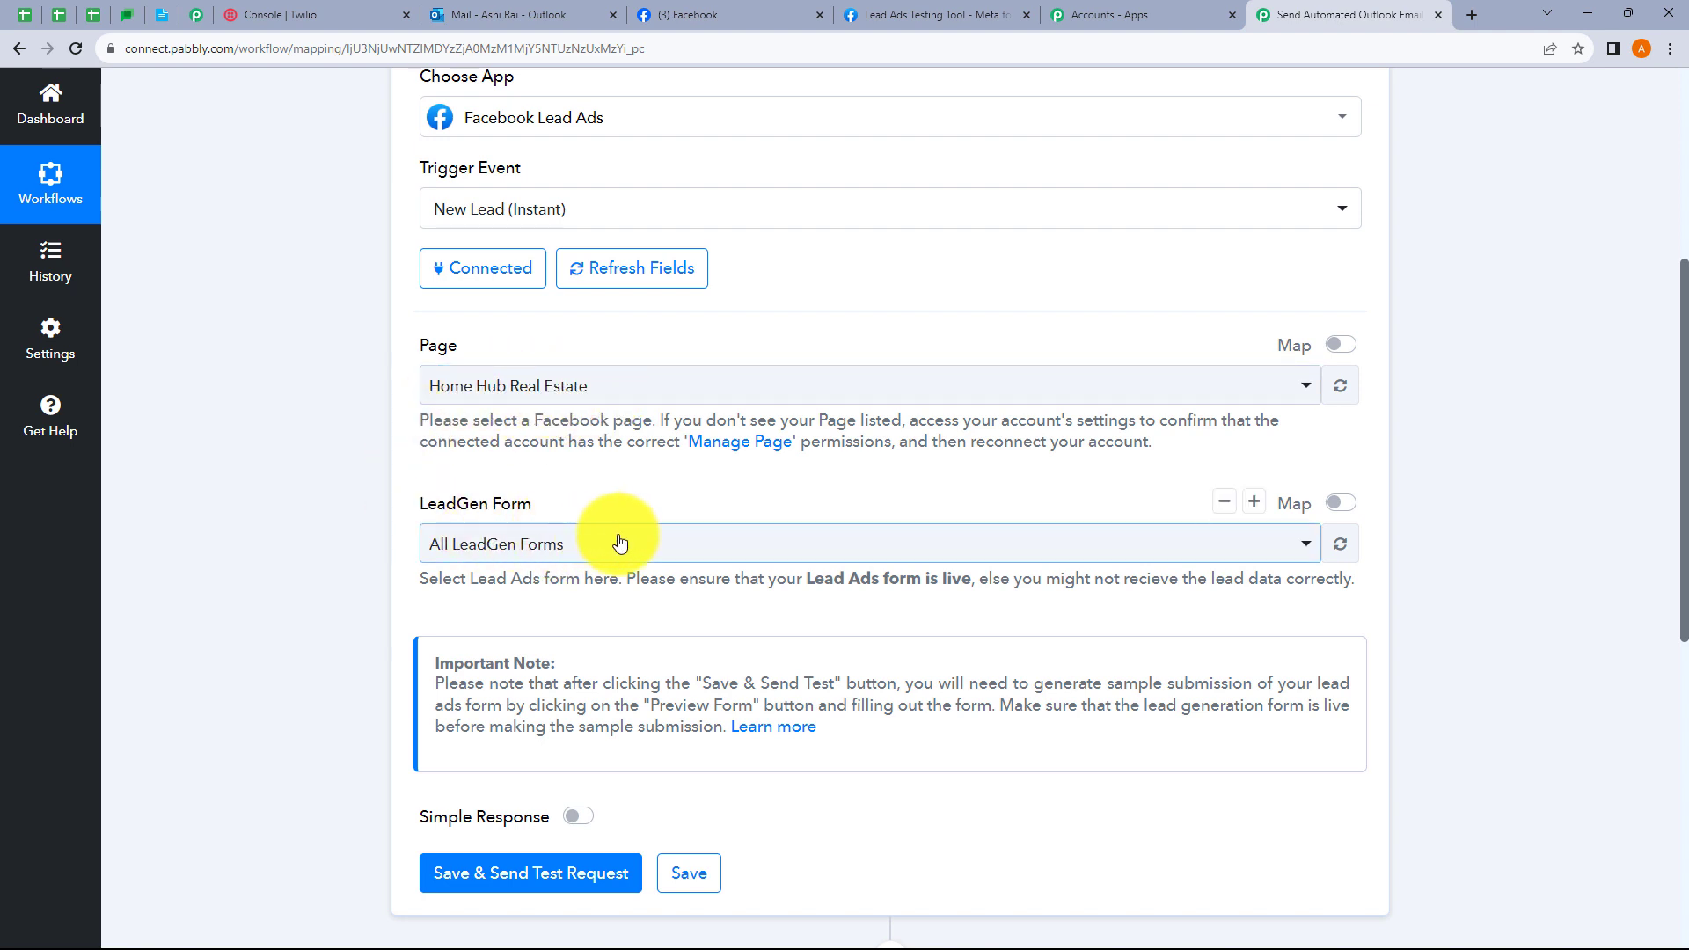
{"action": "left_click", "coordinate": [626, 391]}
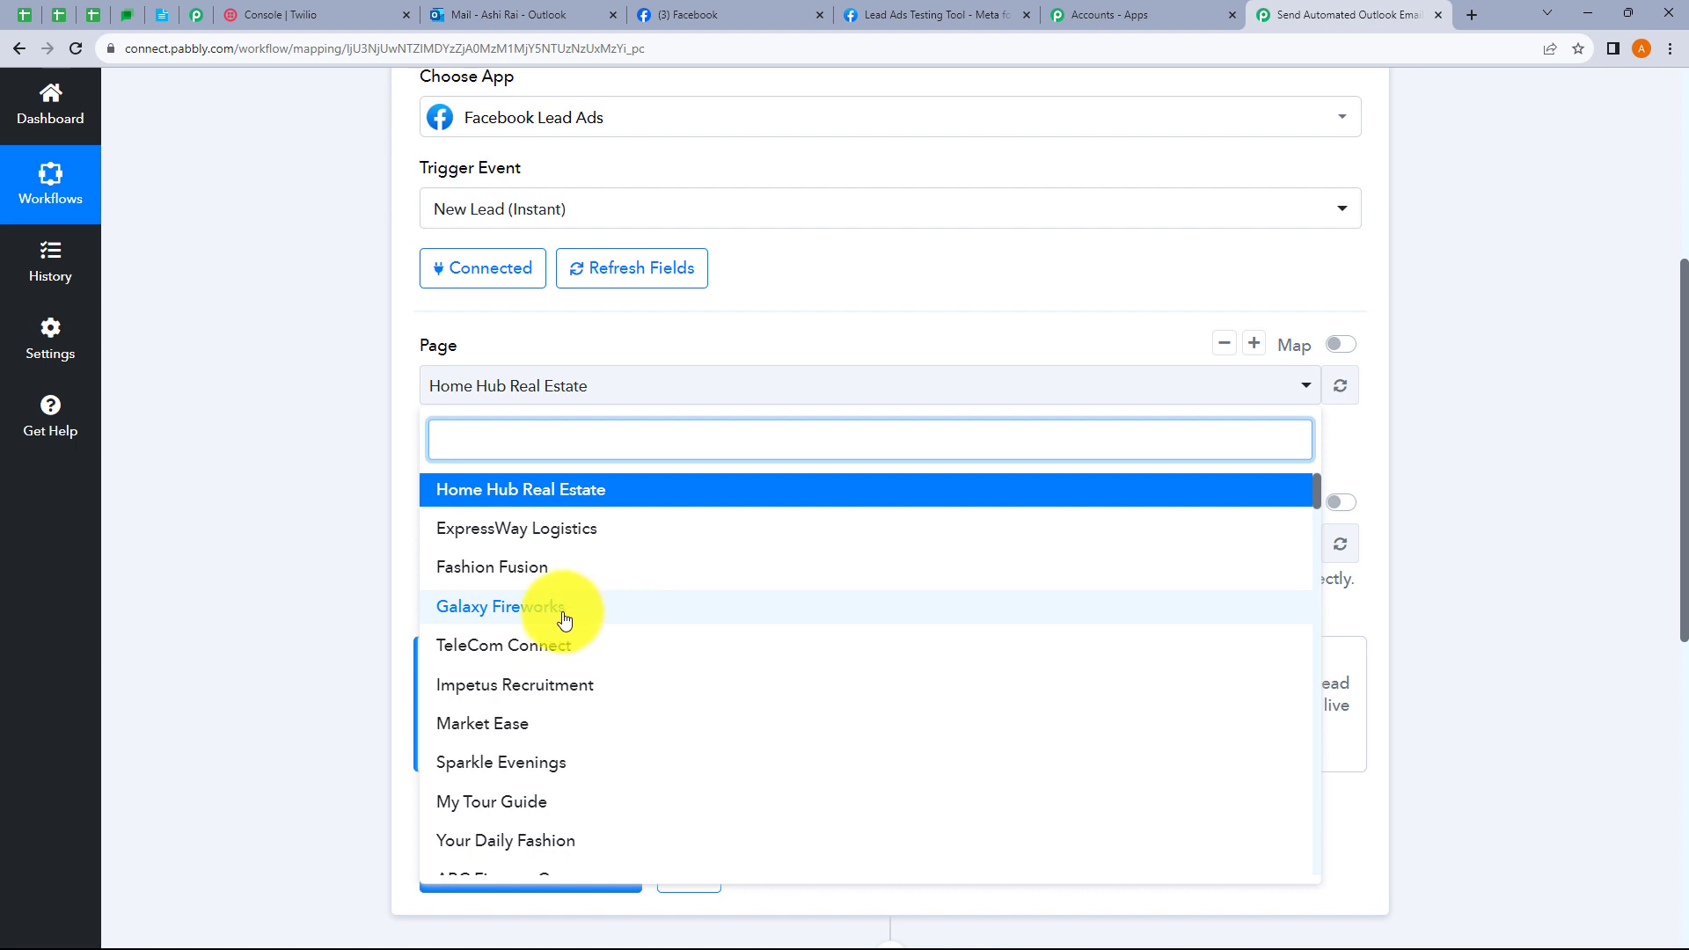
{"action": "left_click", "coordinate": [417, 536]}
{"action": "left_click", "coordinate": [572, 395]}
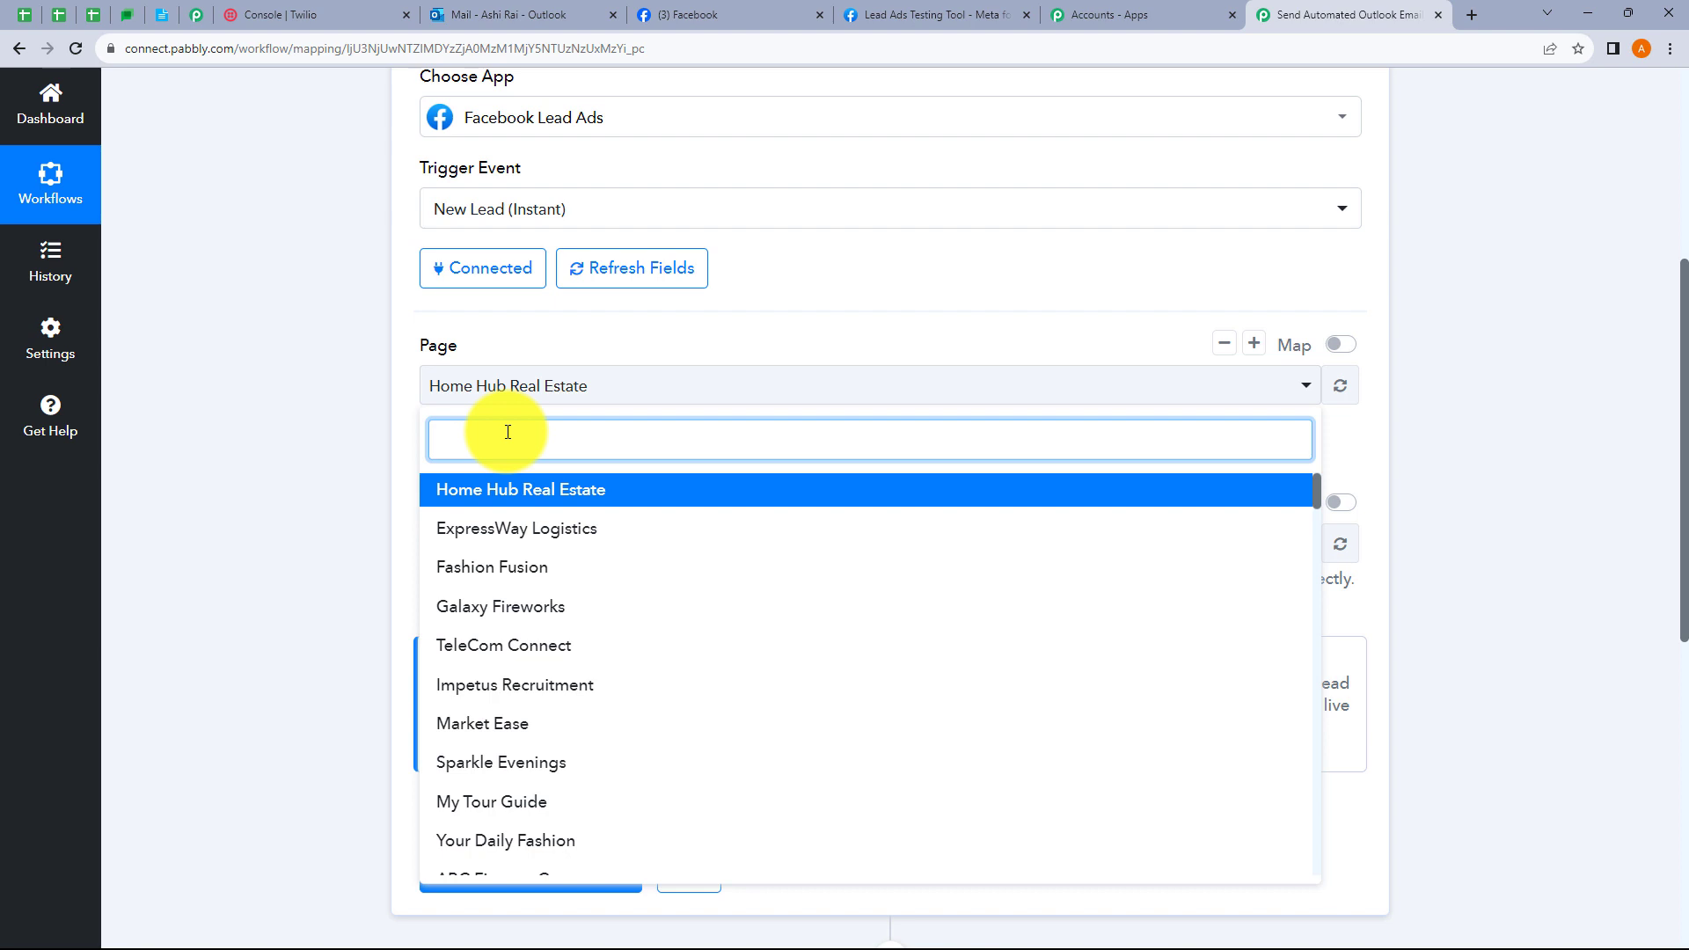
{"action": "type", "text": "Te"}
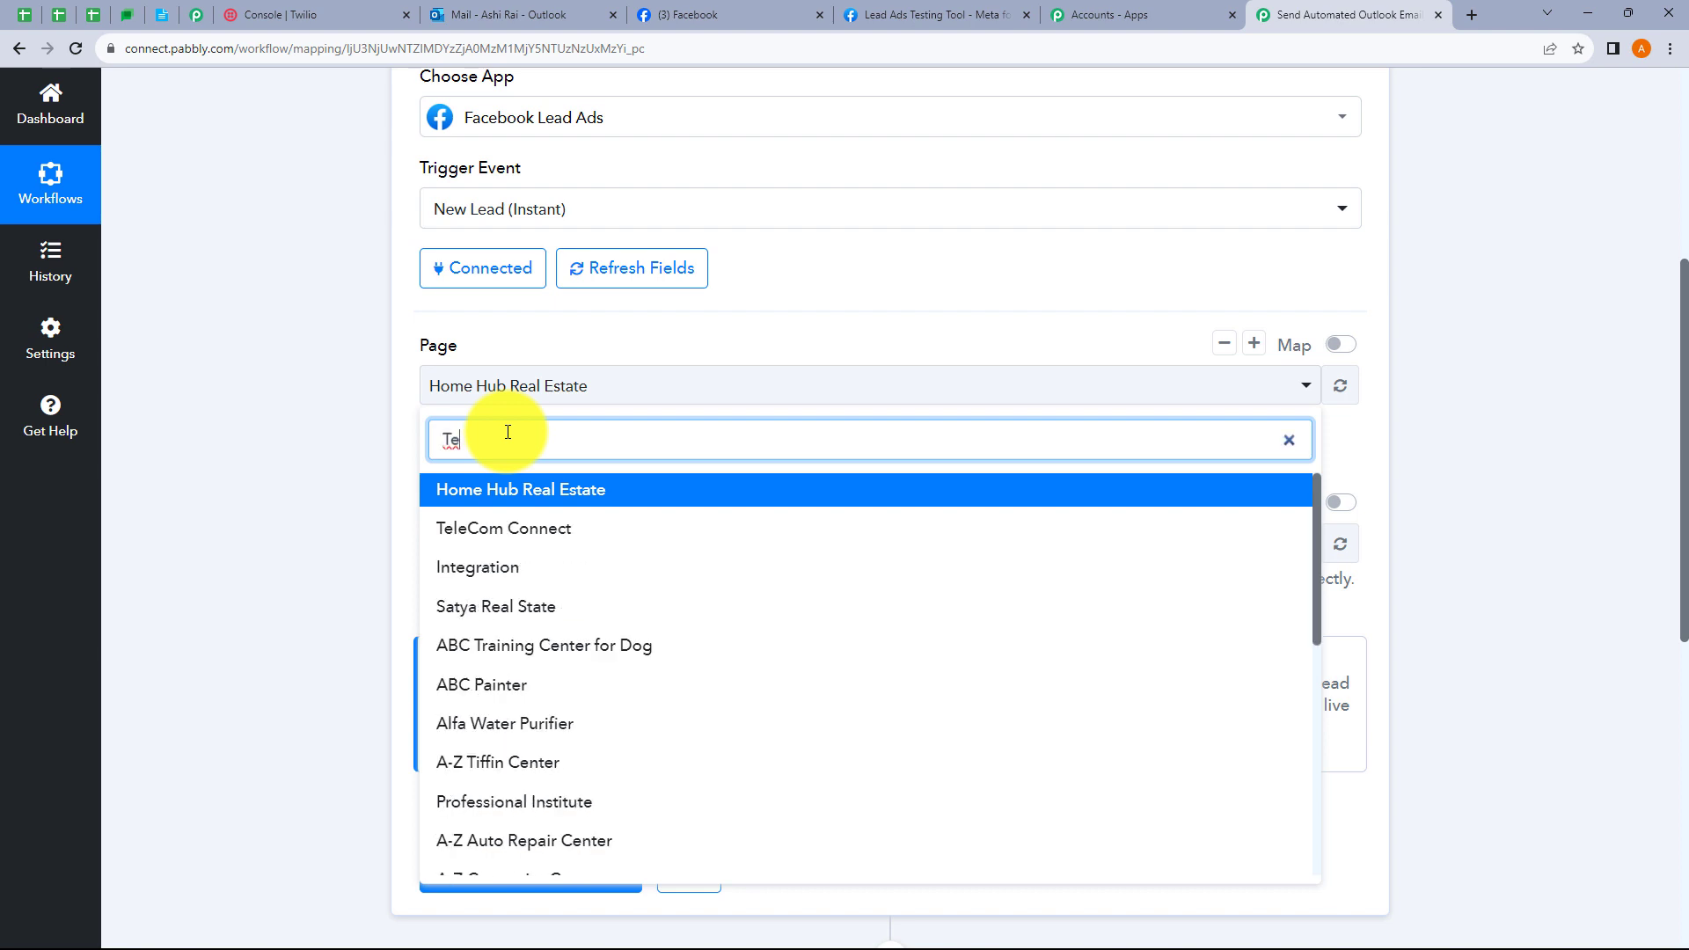
{"action": "left_click", "coordinate": [519, 529]}
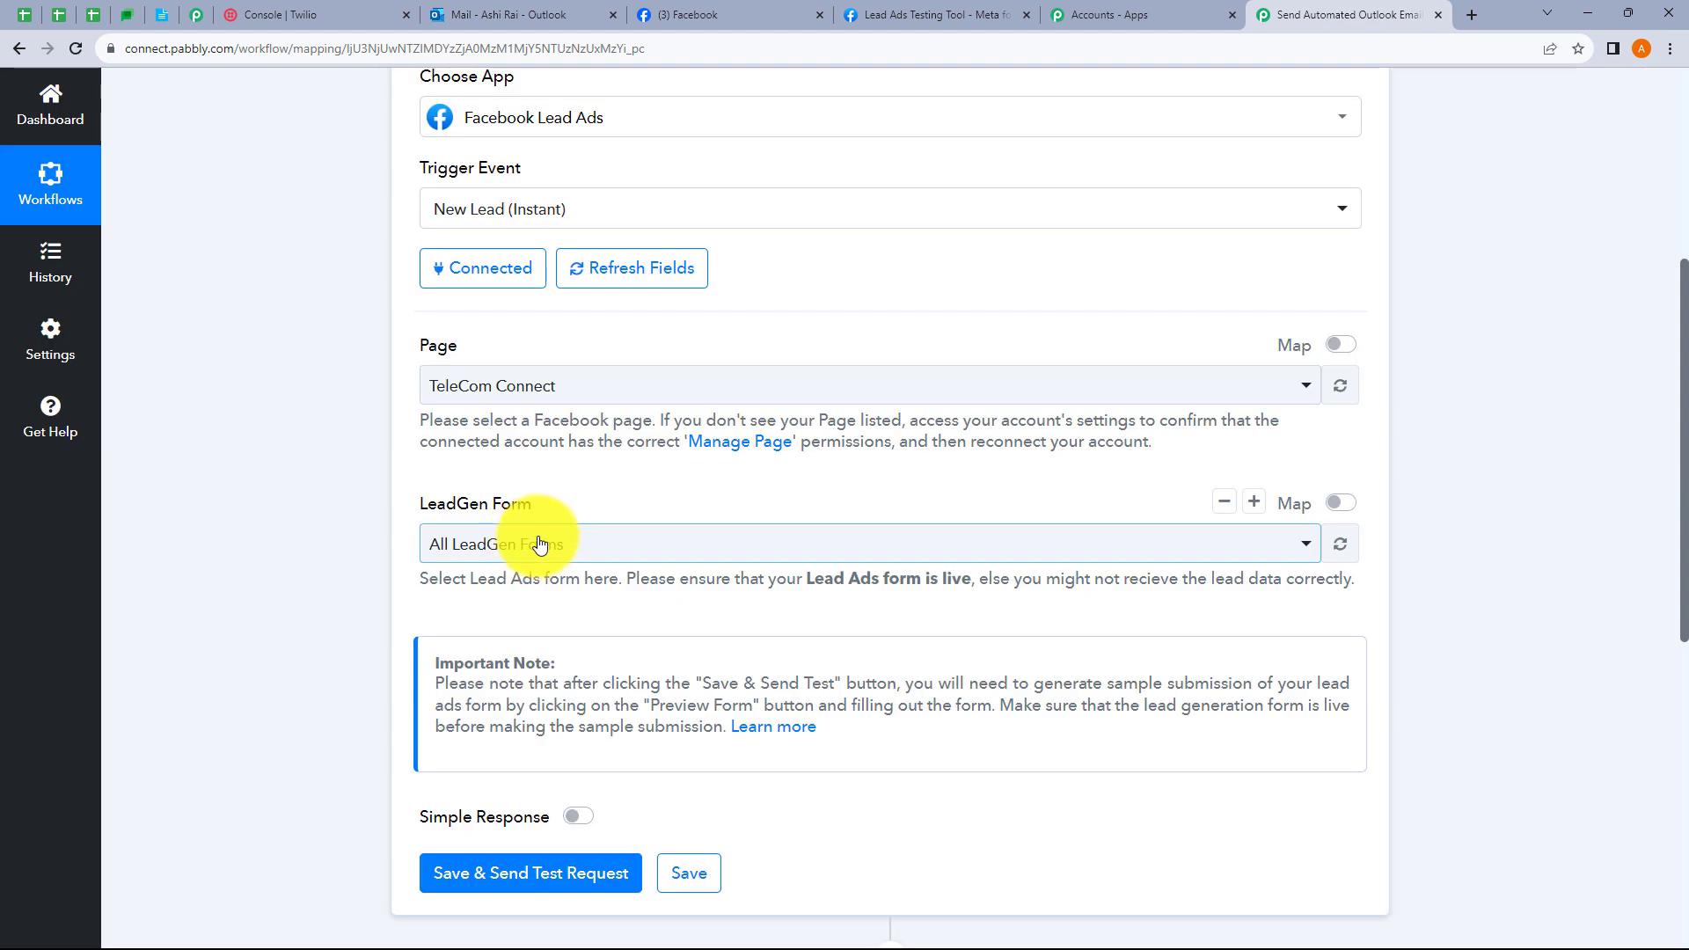
Step: Choose New Lead Form as the LeadGen form for the Facebook lead trigger
{"action": "left_click", "coordinate": [576, 545]}
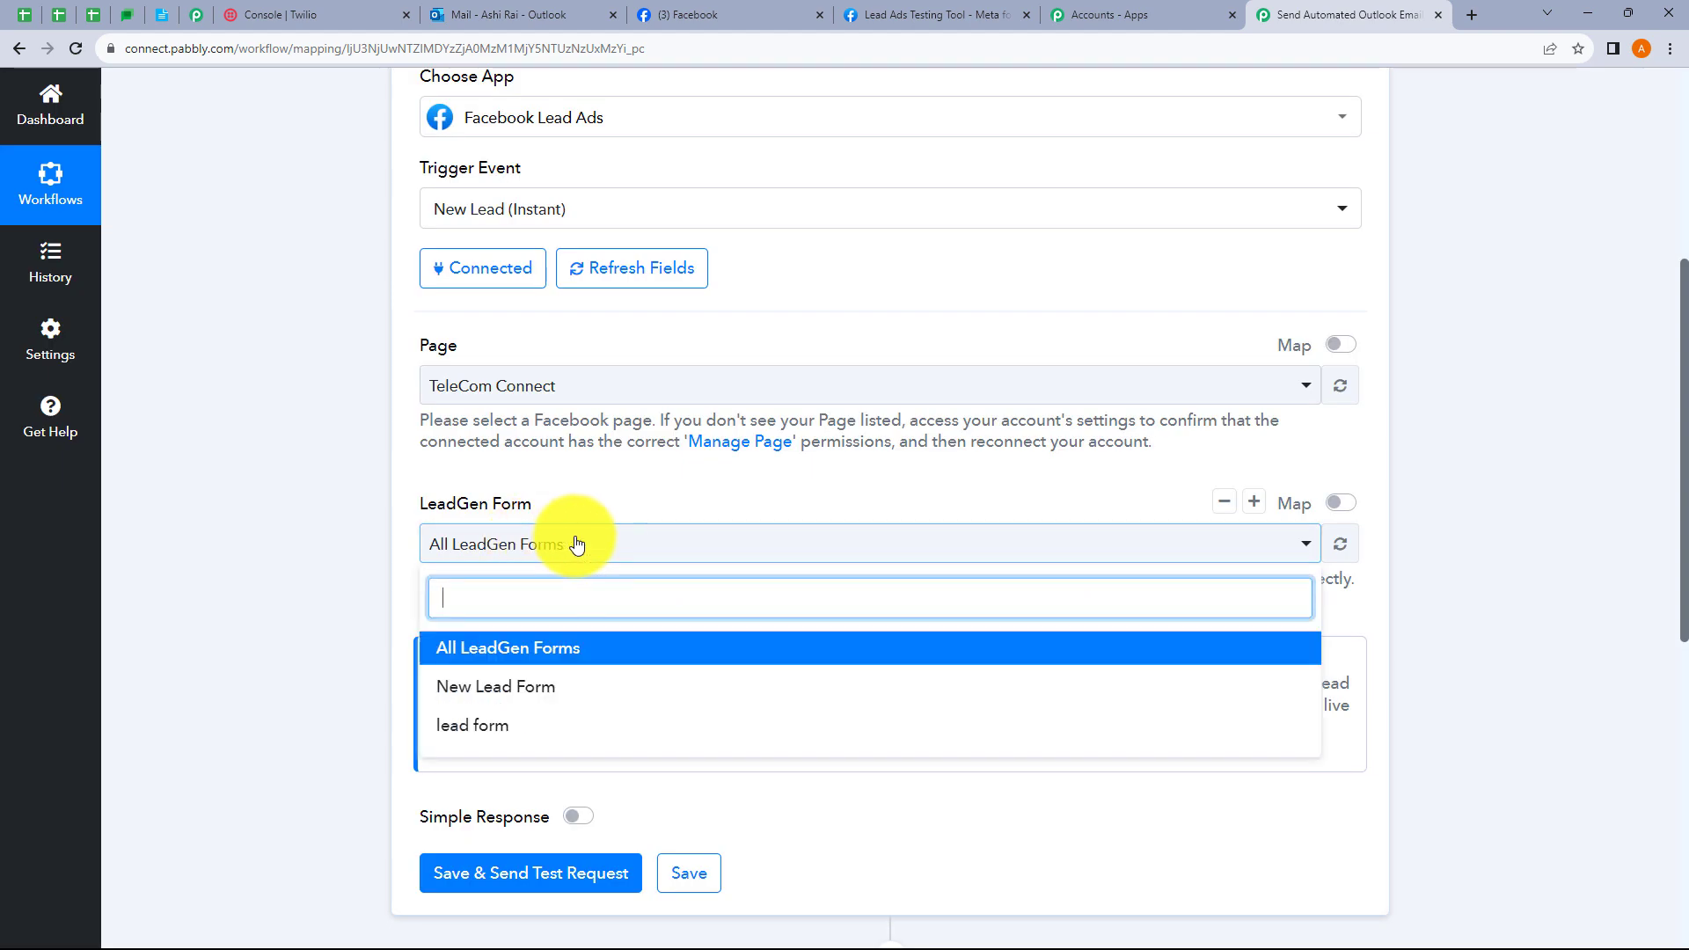
{"action": "left_click", "coordinate": [368, 514]}
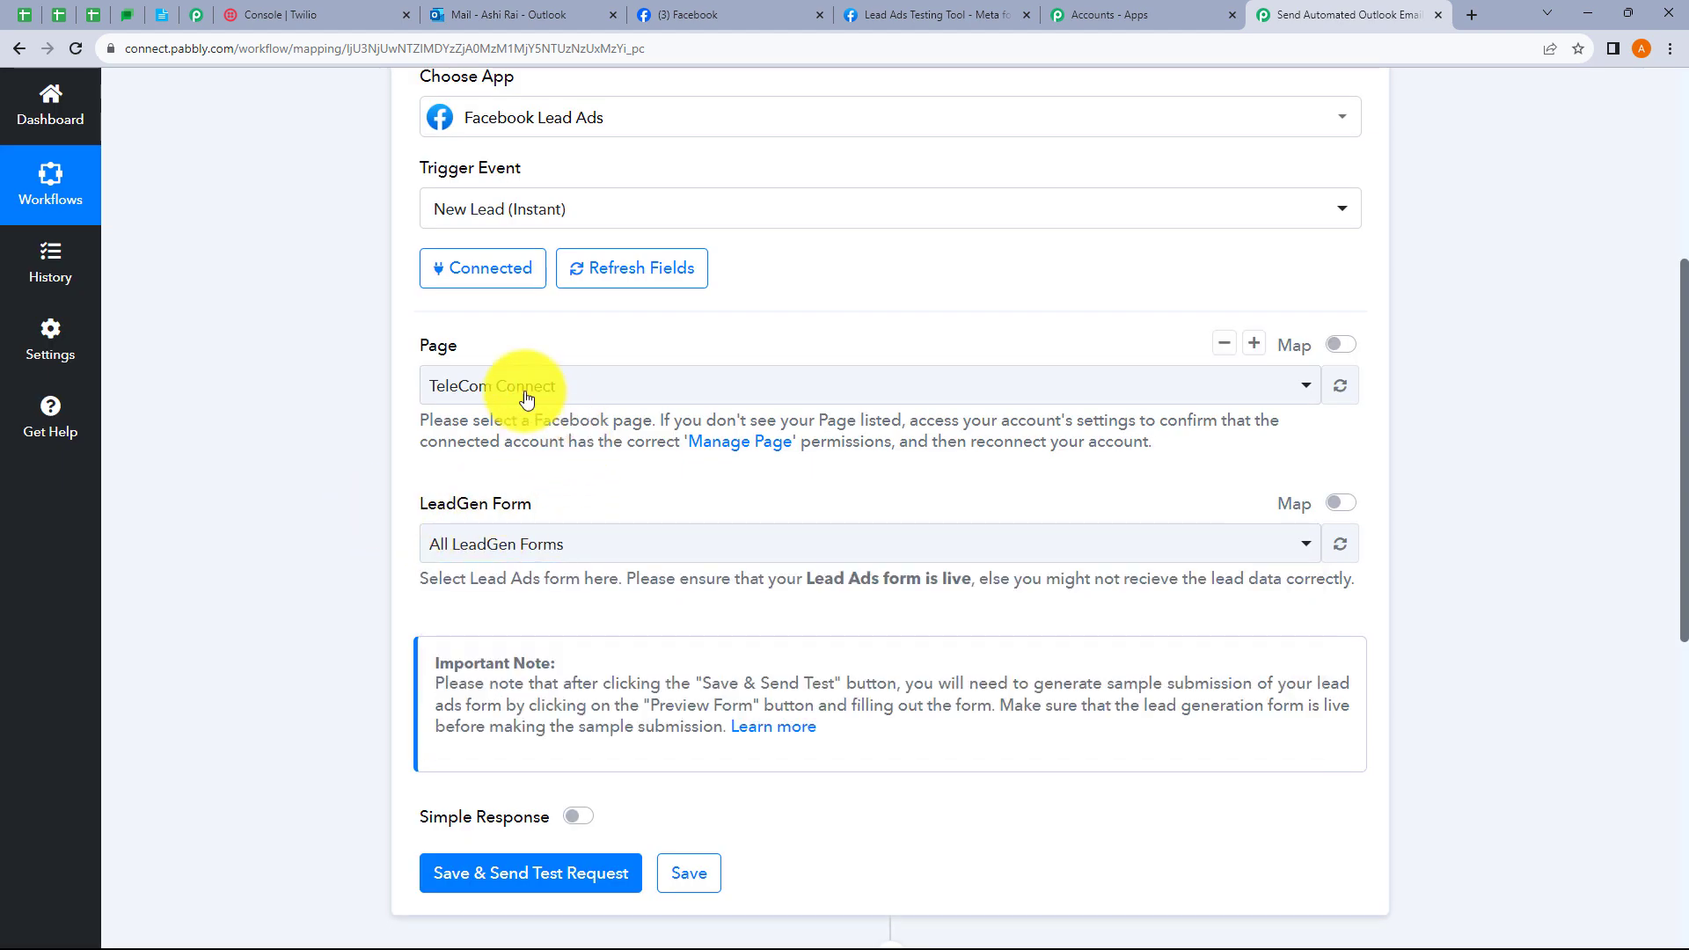
{"action": "left_click", "coordinate": [558, 543]}
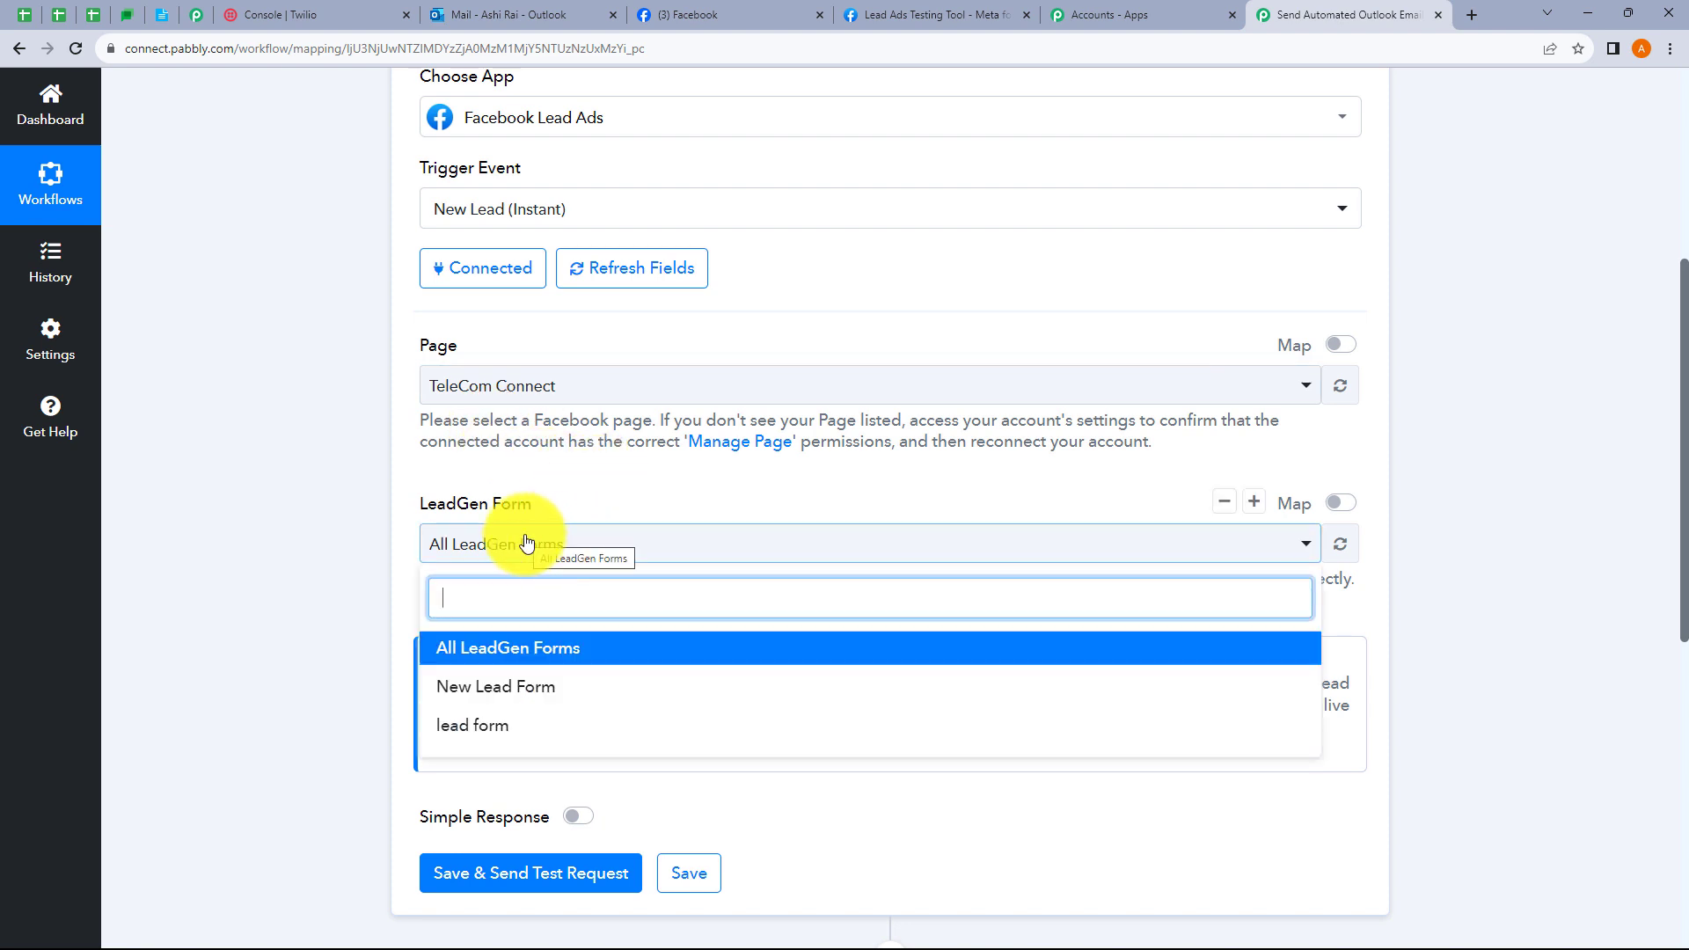
{"action": "left_click", "coordinate": [502, 686]}
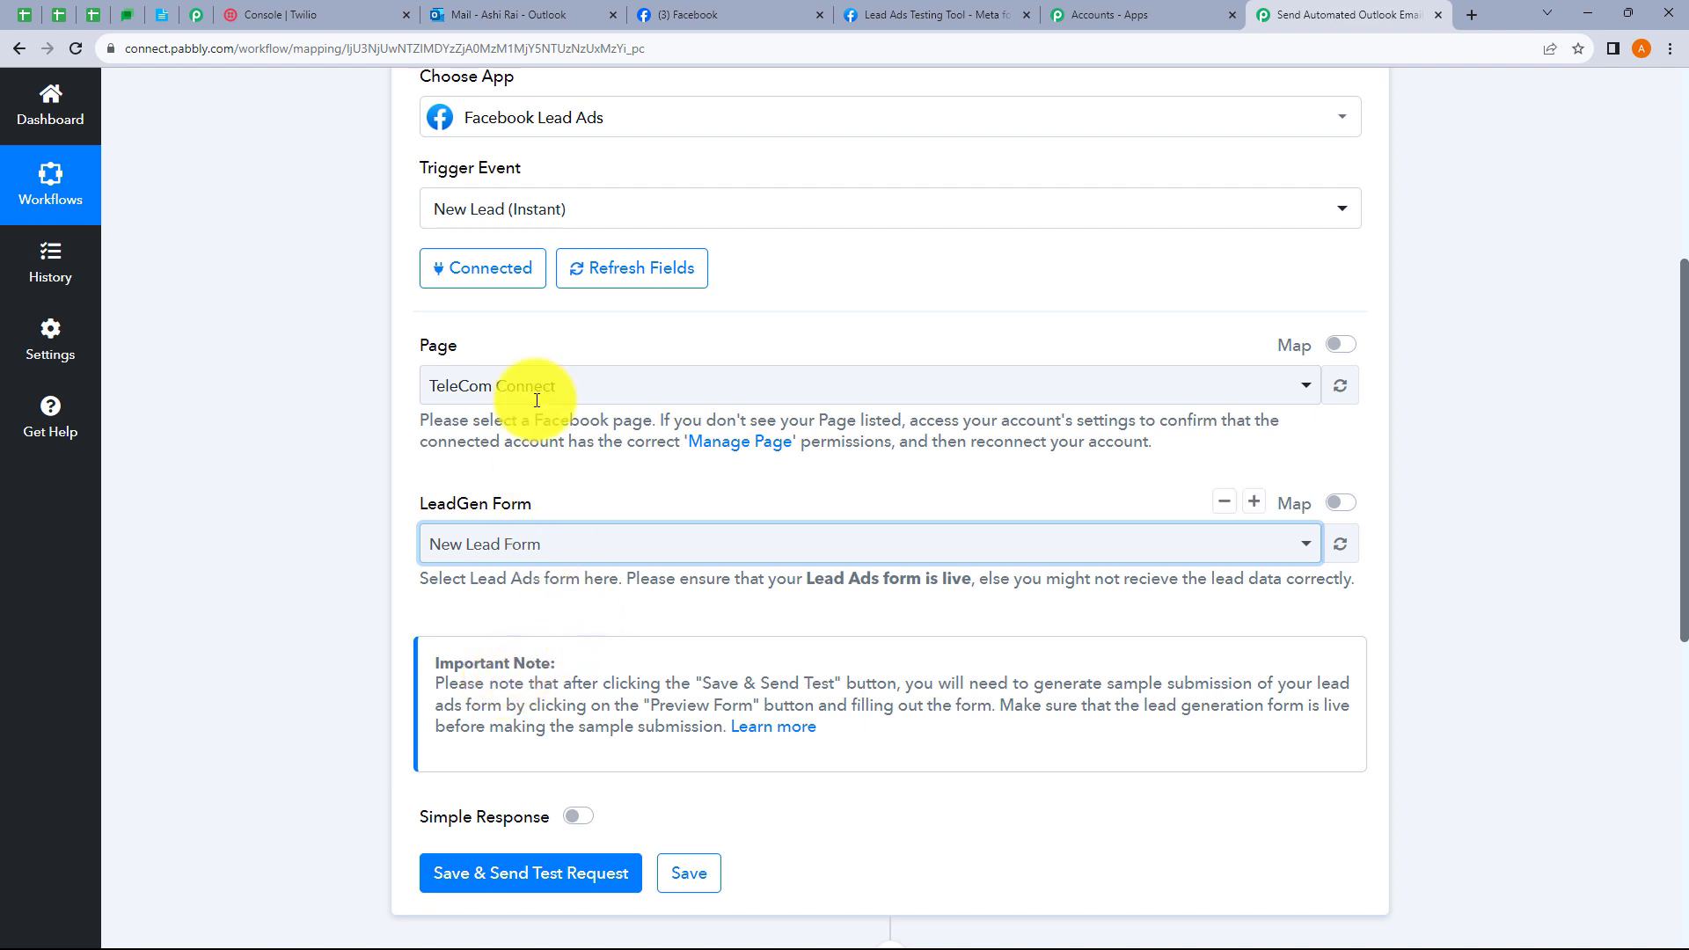
Step: From the TeleCom Connect Facebook page, go to Meta Business Suite and view its Instant Forms list
{"action": "left_click", "coordinate": [710, 17]}
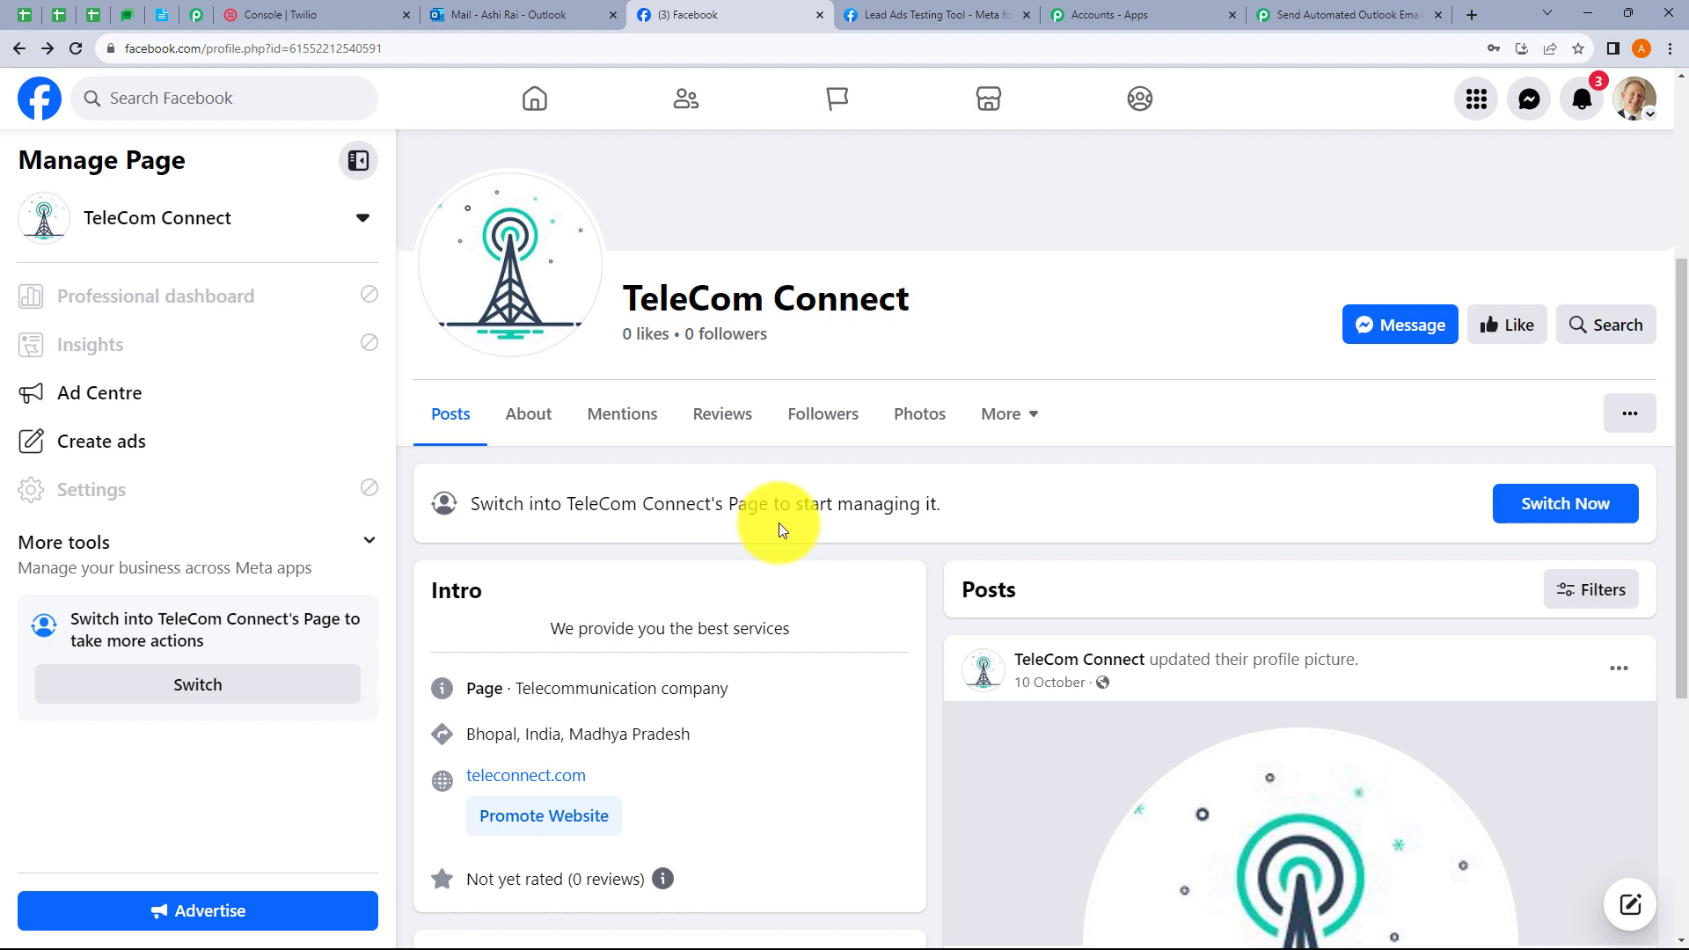
{"action": "left_click", "coordinate": [374, 544]}
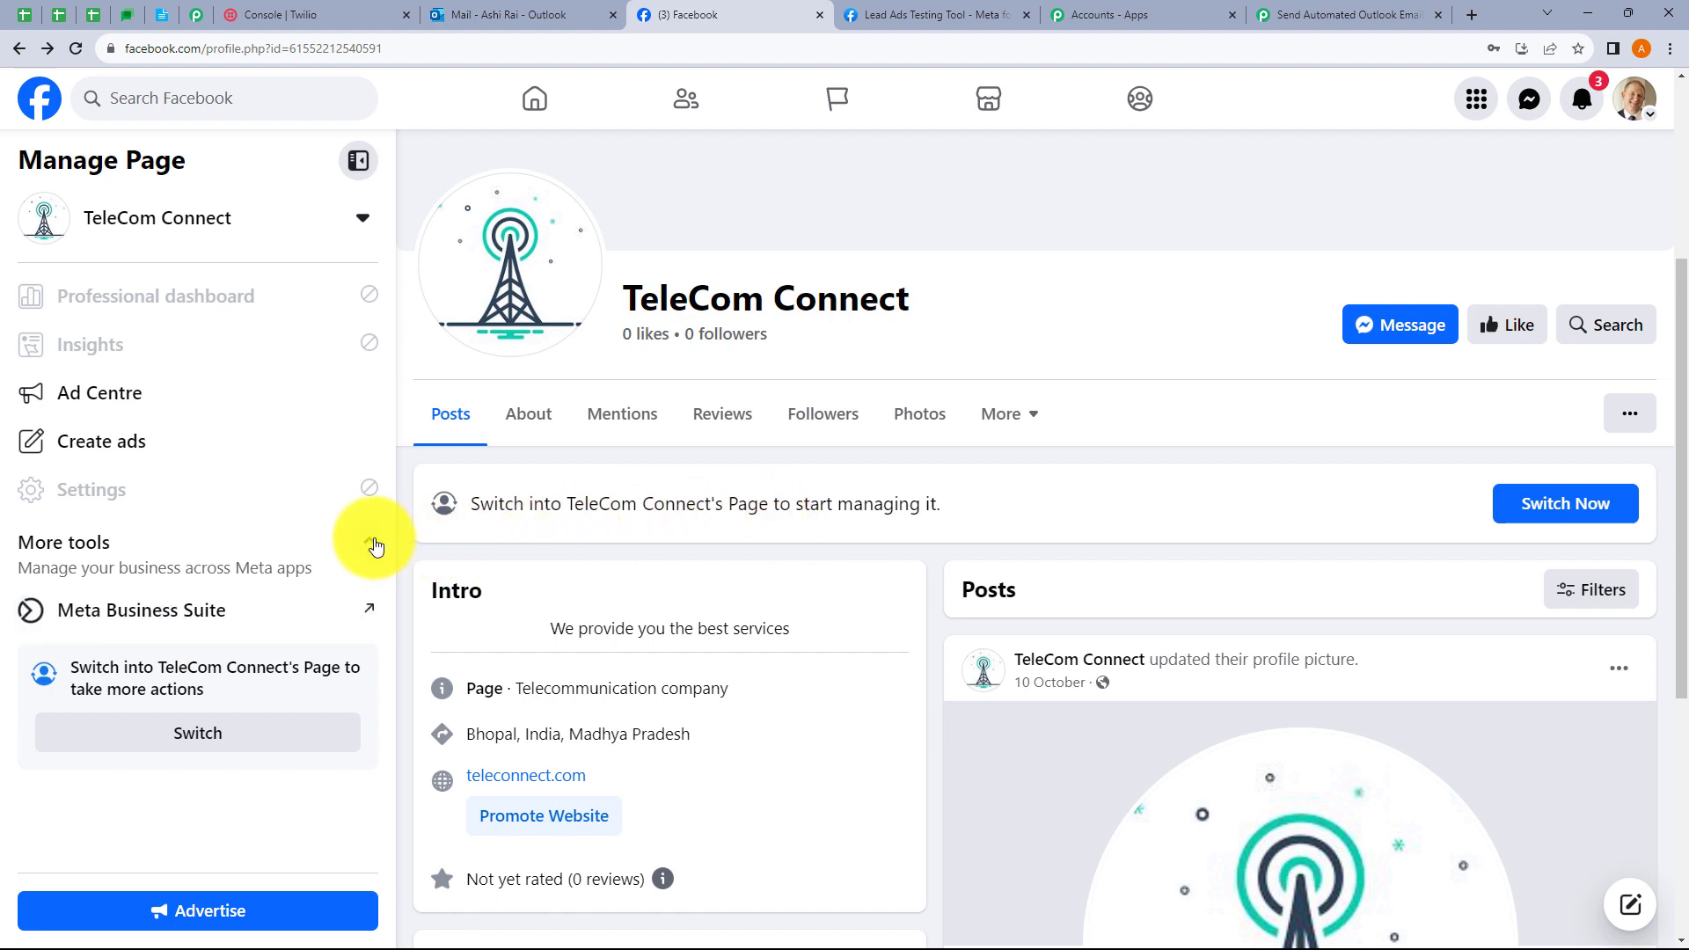
{"action": "left_click", "coordinate": [196, 619]}
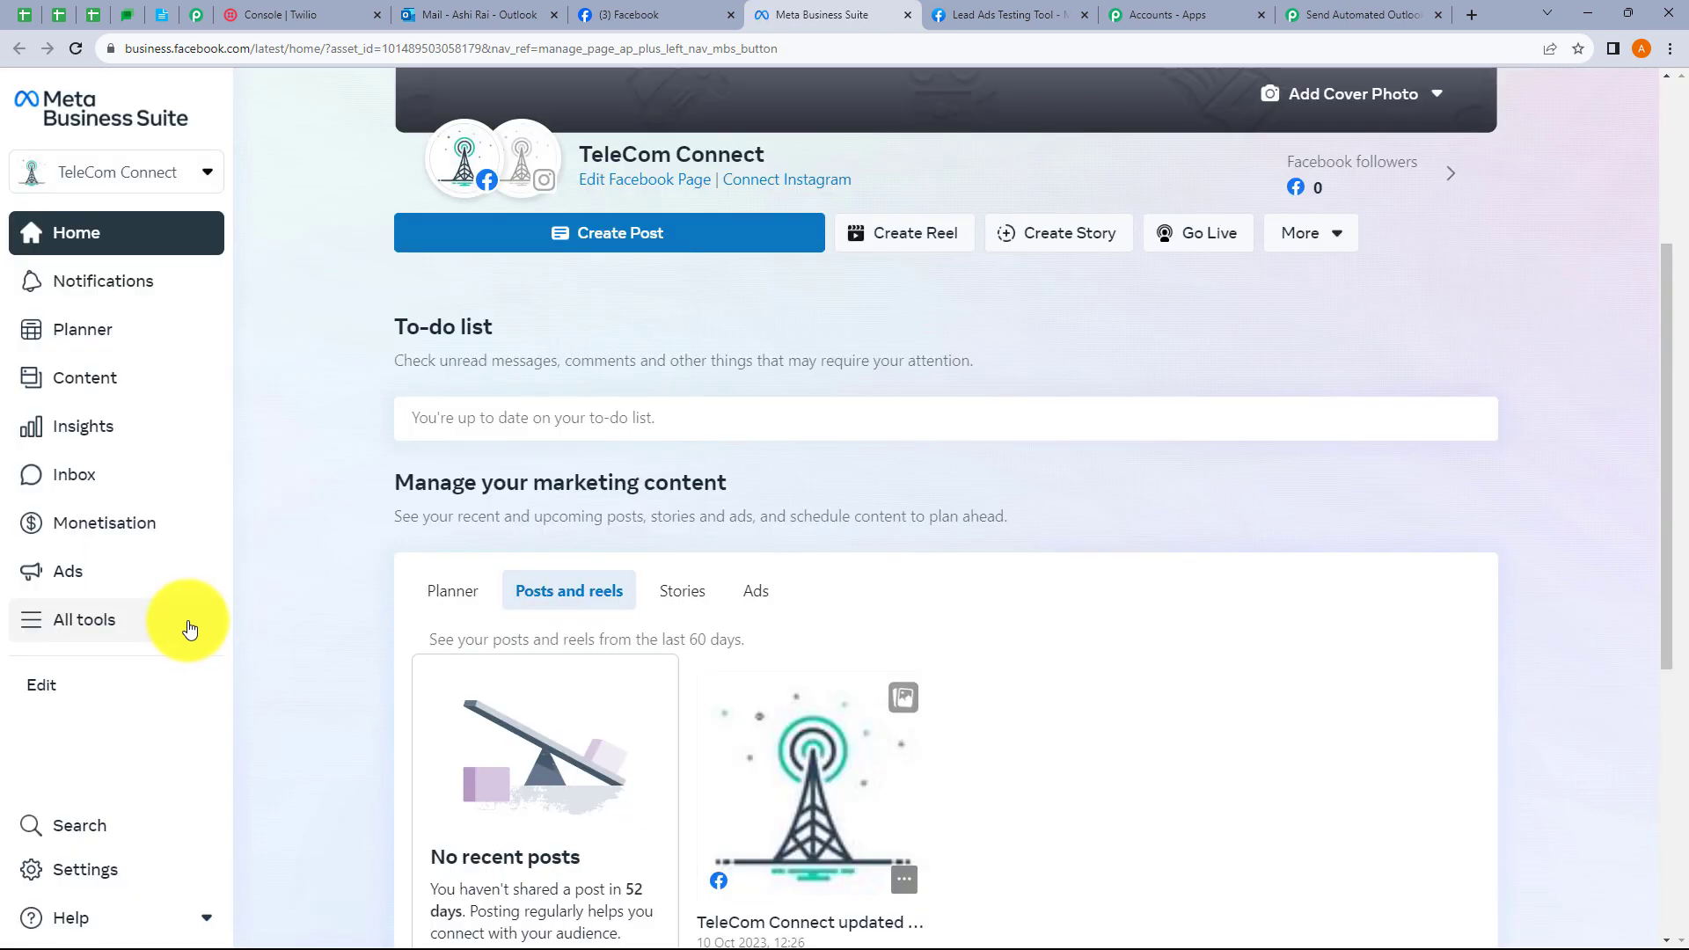
{"action": "left_click", "coordinate": [155, 627]}
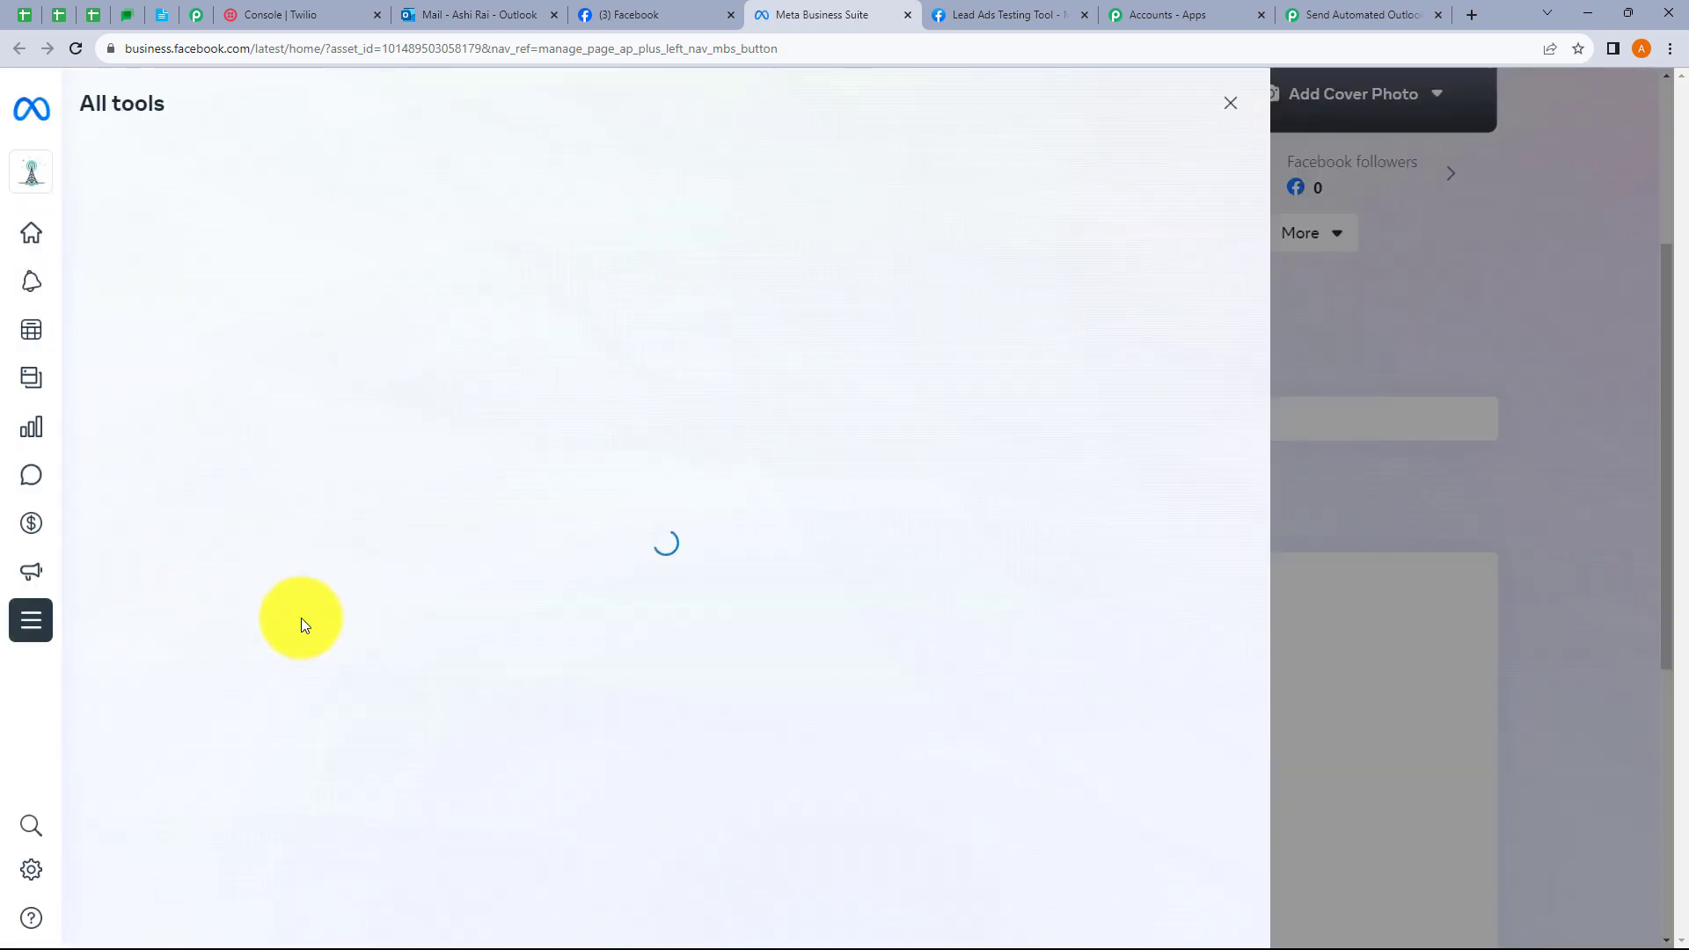
{"action": "scroll", "coordinate": [800, 598], "scroll_direction": "down", "scroll_amount": 5}
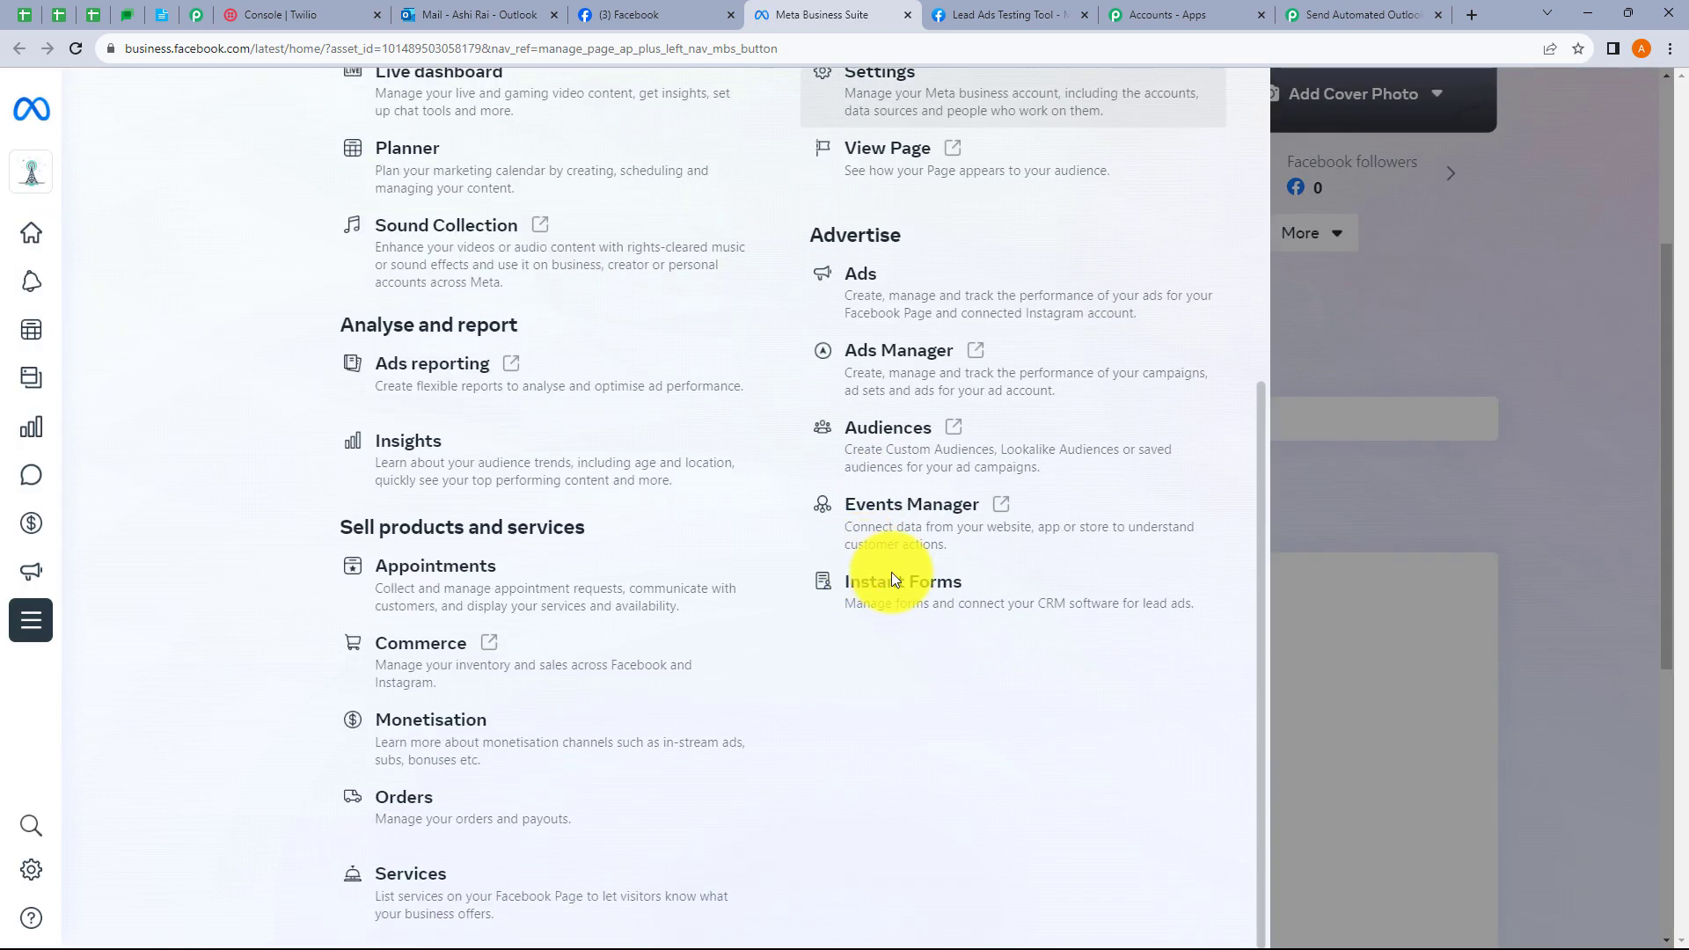
{"action": "left_click", "coordinate": [950, 605]}
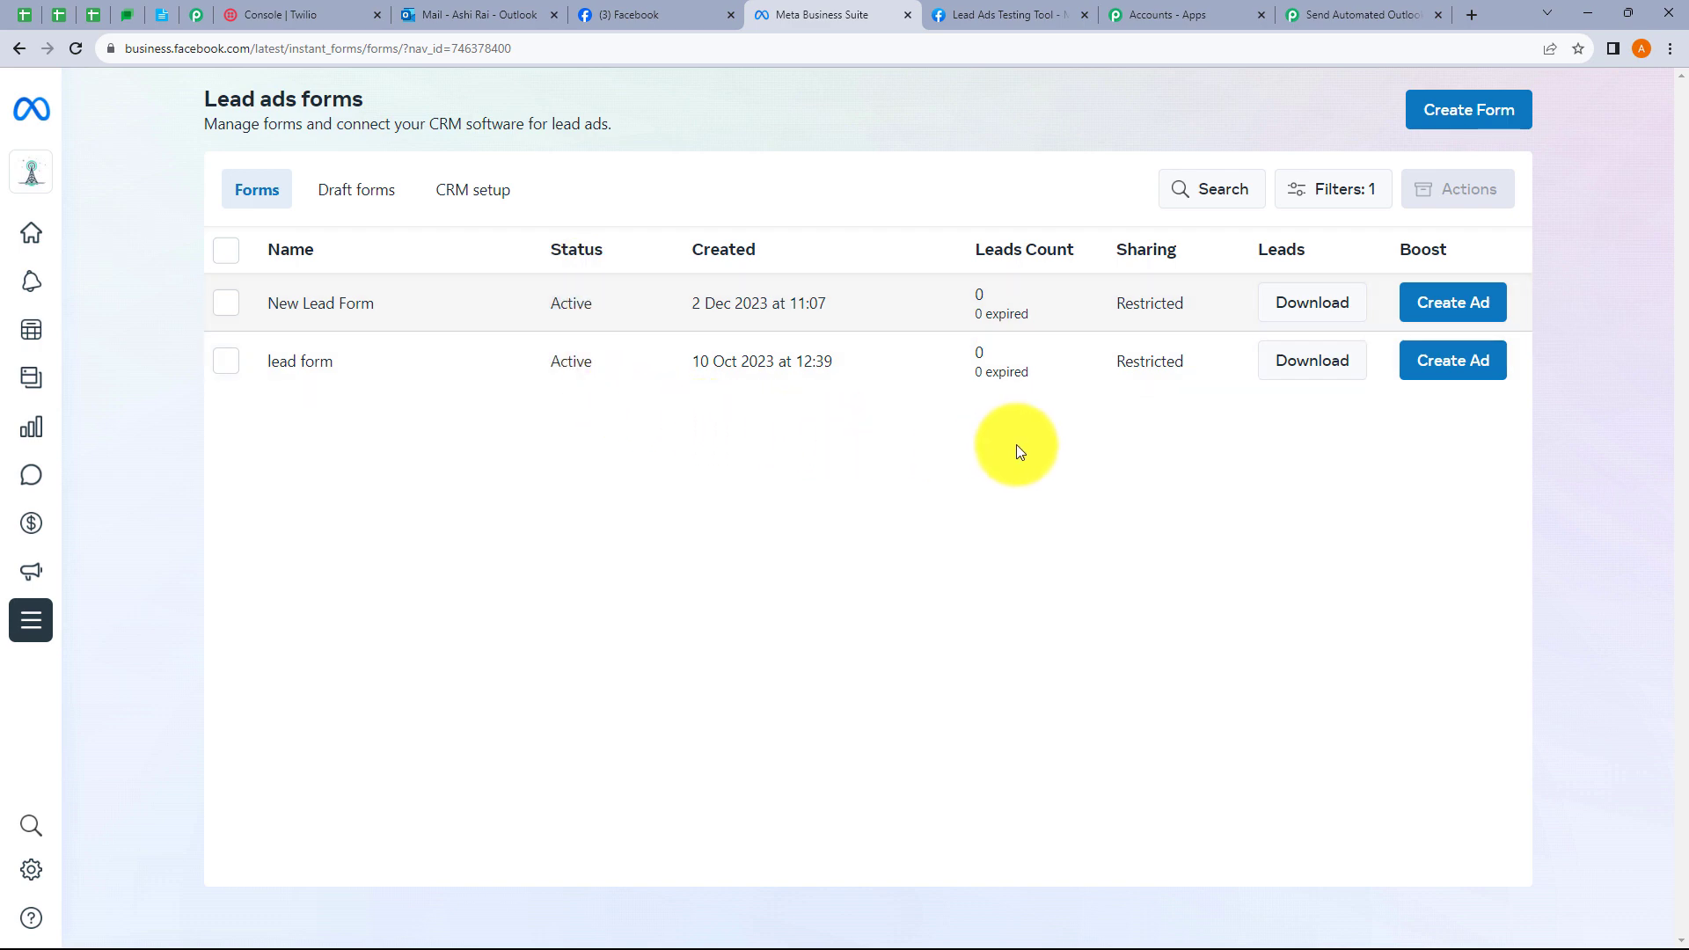
Step: Look at the options for creating a lead form, dismiss them, and return to the Pabbly Connect workflow
{"action": "left_click", "coordinate": [1471, 128]}
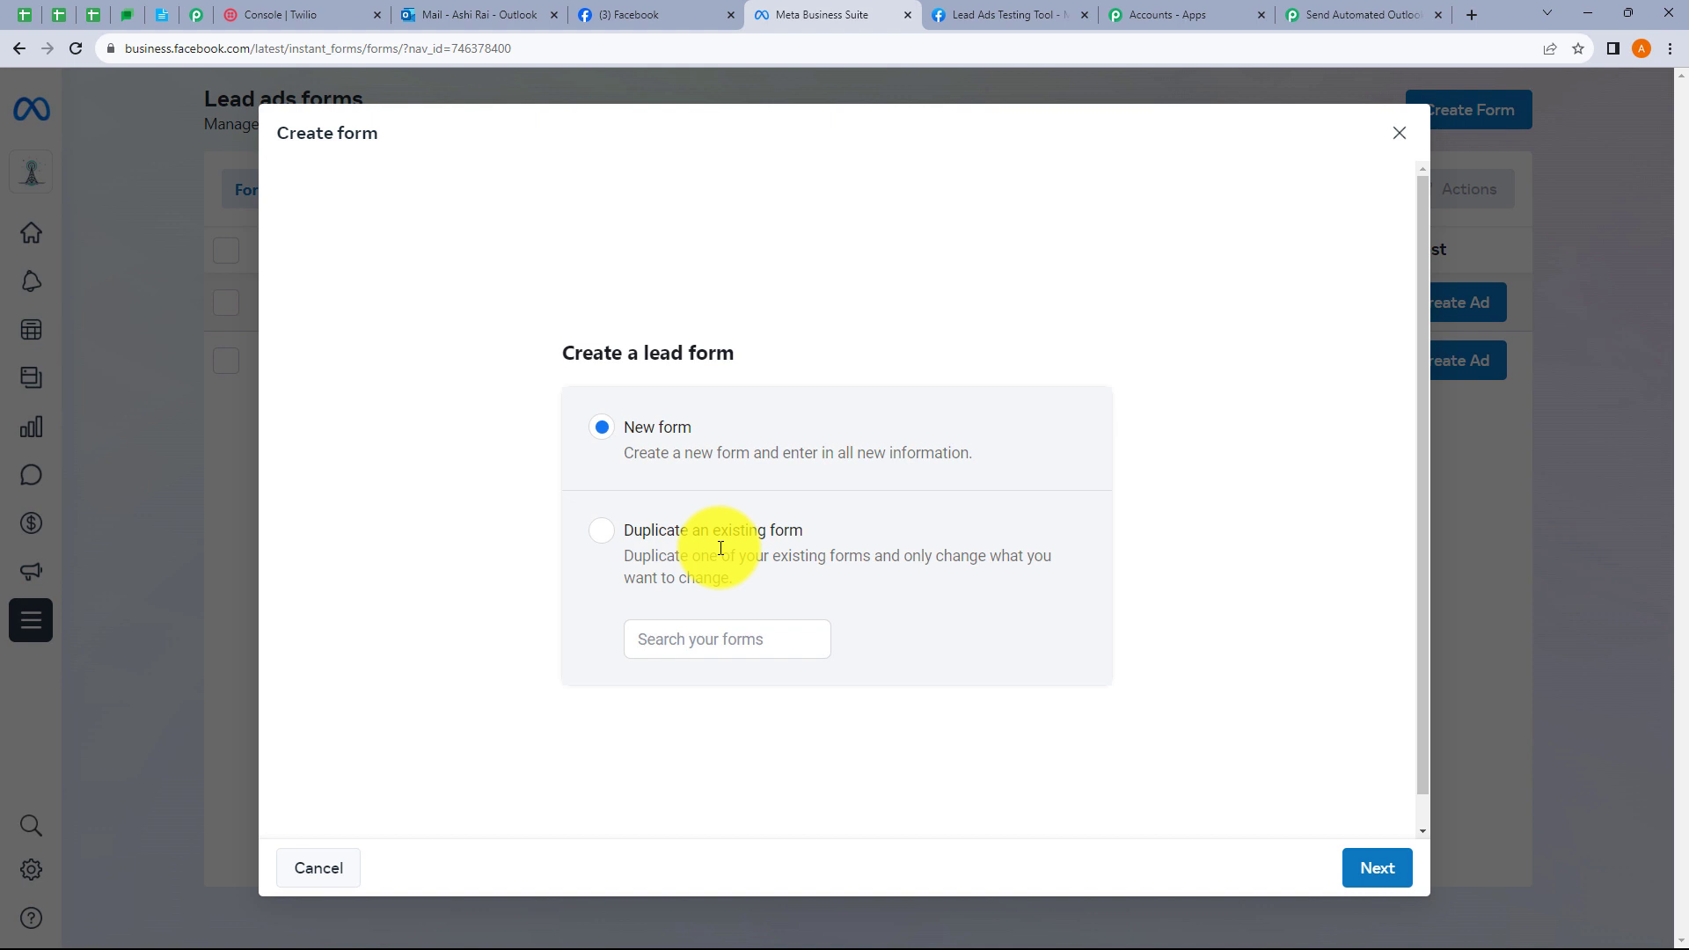
{"action": "left_click", "coordinate": [1398, 133]}
{"action": "left_click", "coordinate": [1068, 436]}
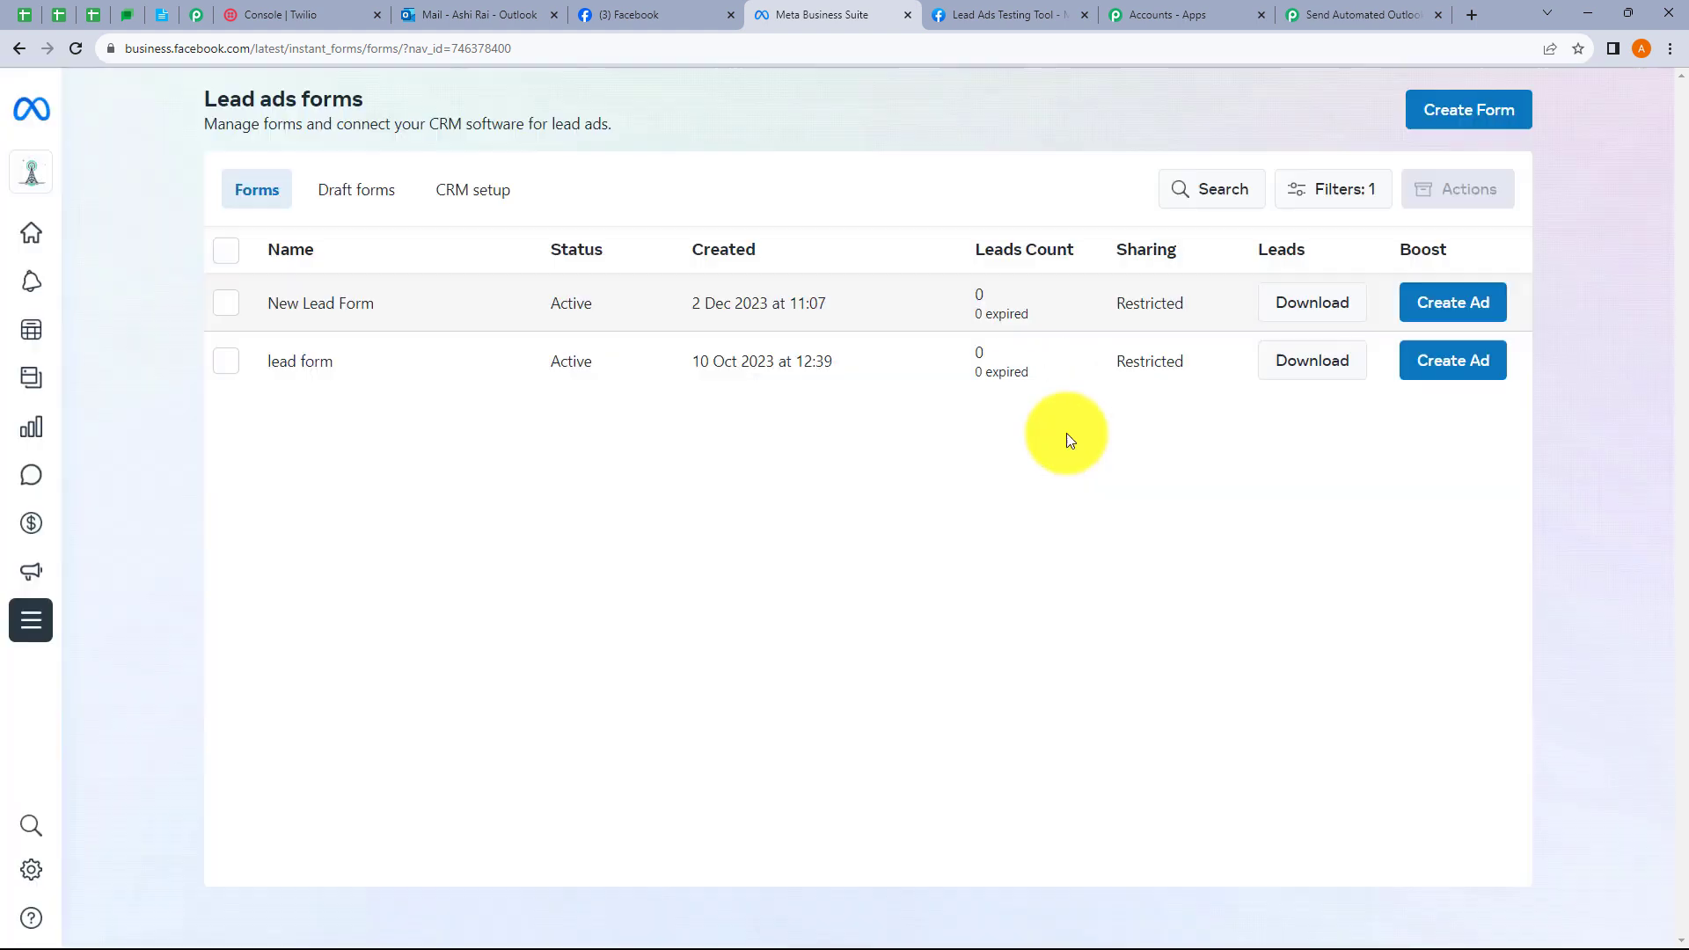
{"action": "left_click", "coordinate": [910, 13]}
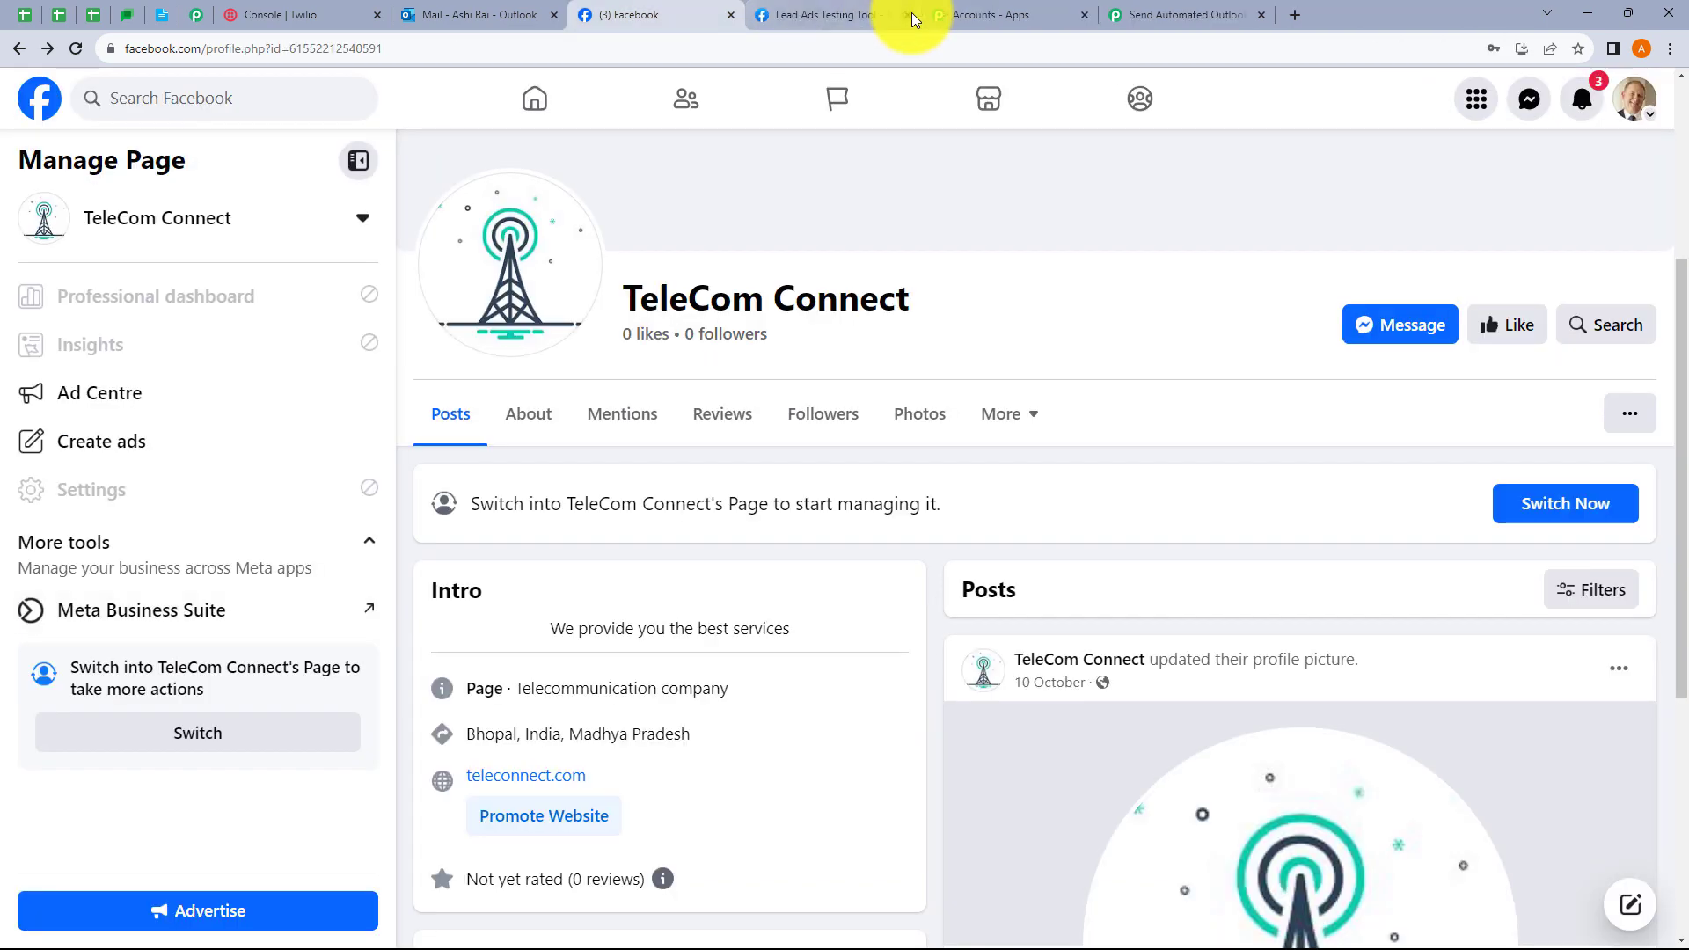
{"action": "left_click", "coordinate": [1161, 15]}
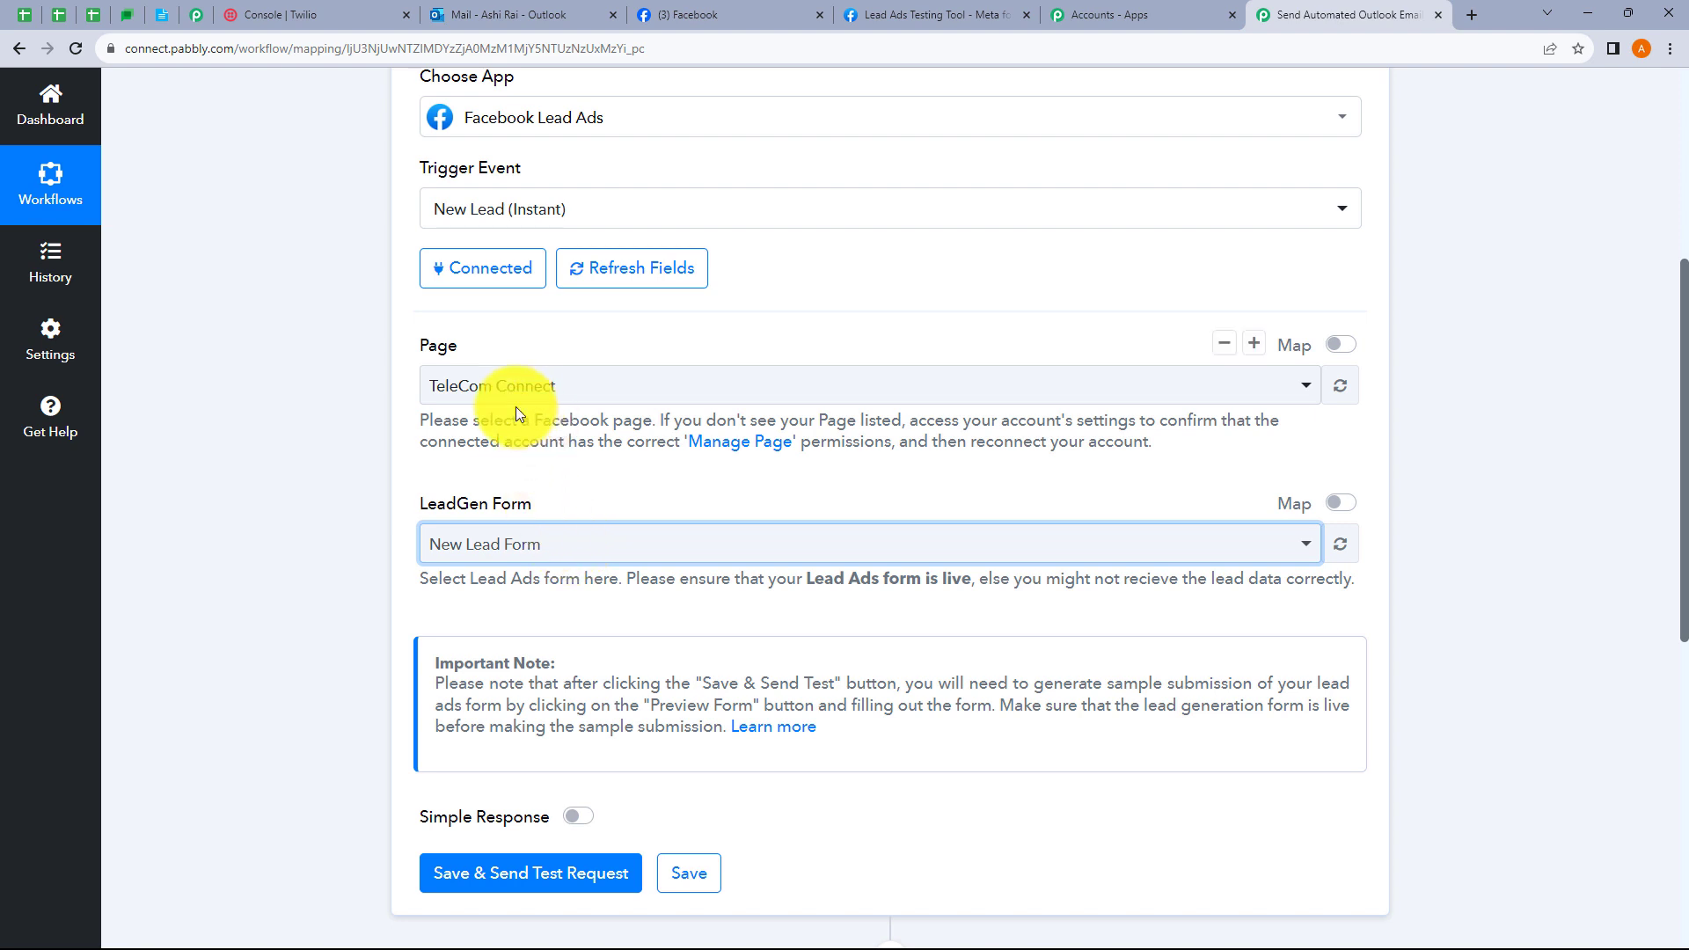
Step: Consult the trigger's help article and its linked Facebook Lead Ads testing tool, then close both pages
{"action": "scroll", "coordinate": [576, 411], "scroll_direction": "down", "scroll_amount": 3}
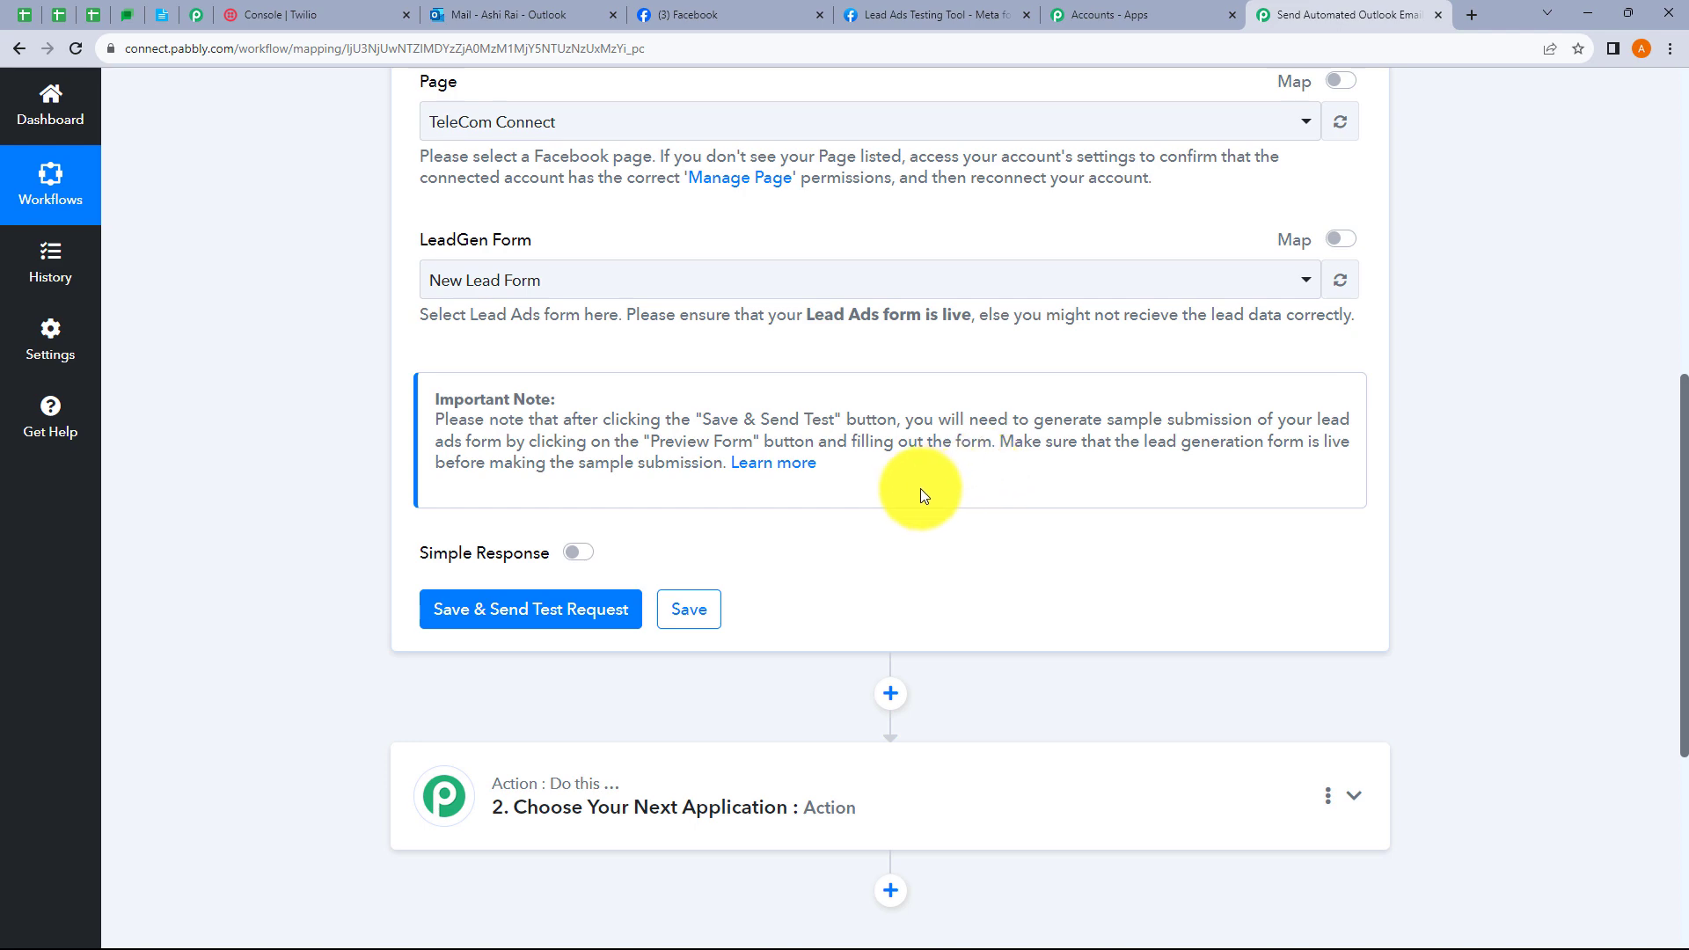
{"action": "left_click", "coordinate": [782, 466]}
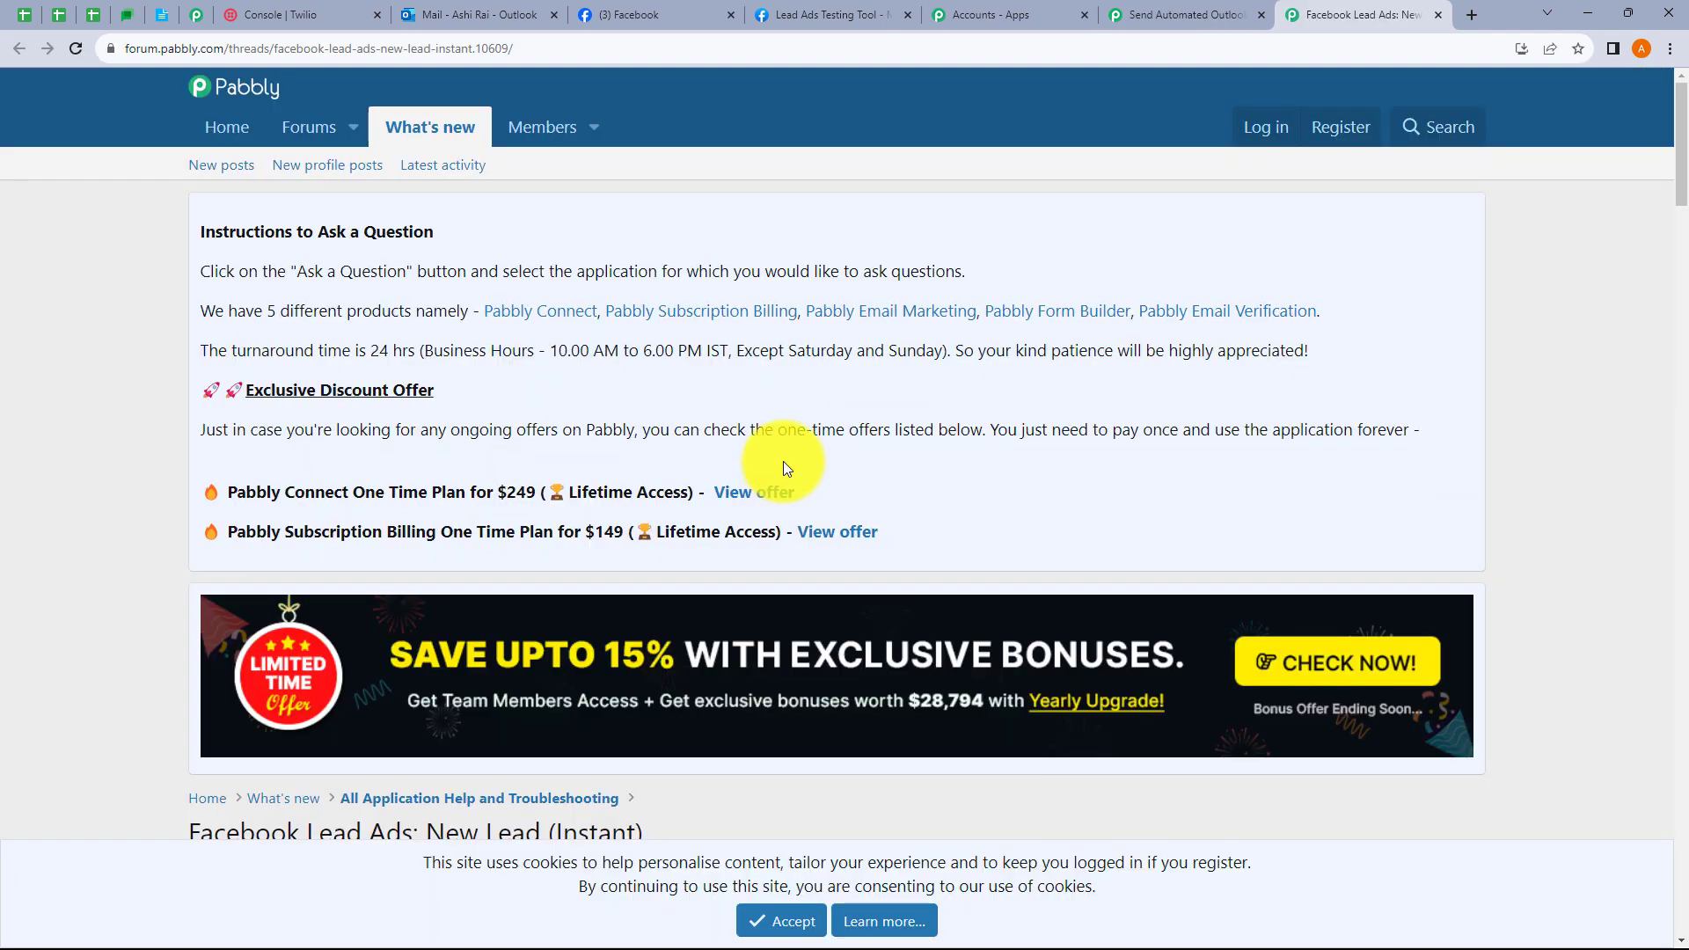
{"action": "scroll", "coordinate": [783, 467], "scroll_direction": "down", "scroll_amount": 5}
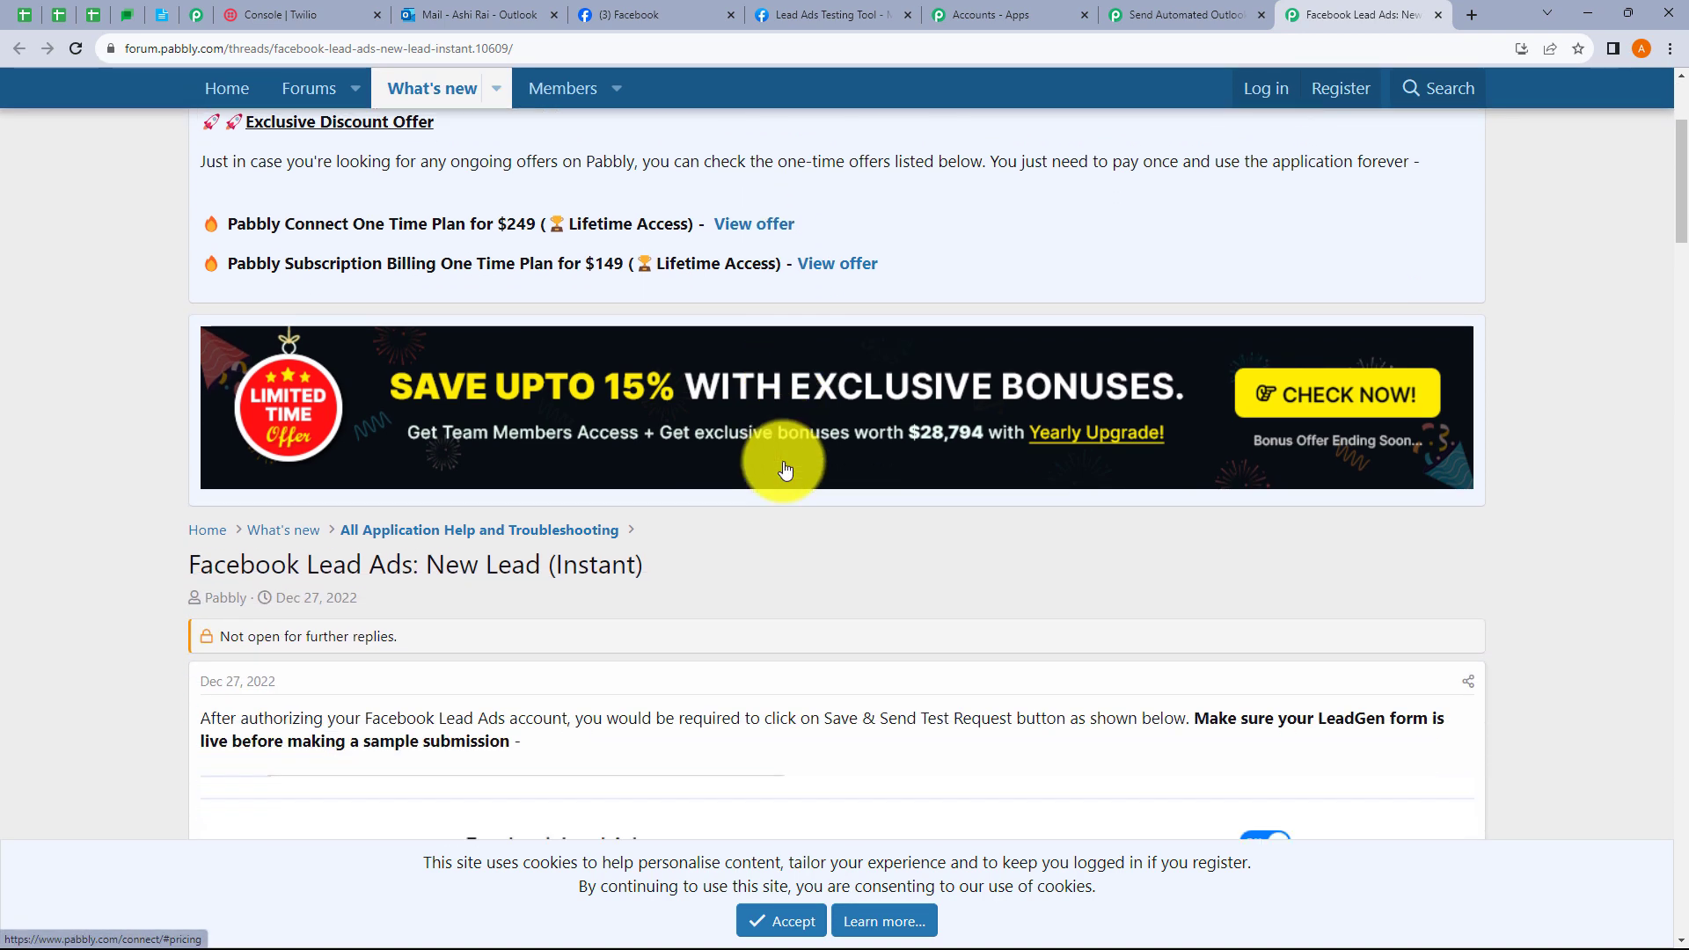
{"action": "scroll", "coordinate": [786, 469], "scroll_direction": "down", "scroll_amount": 14}
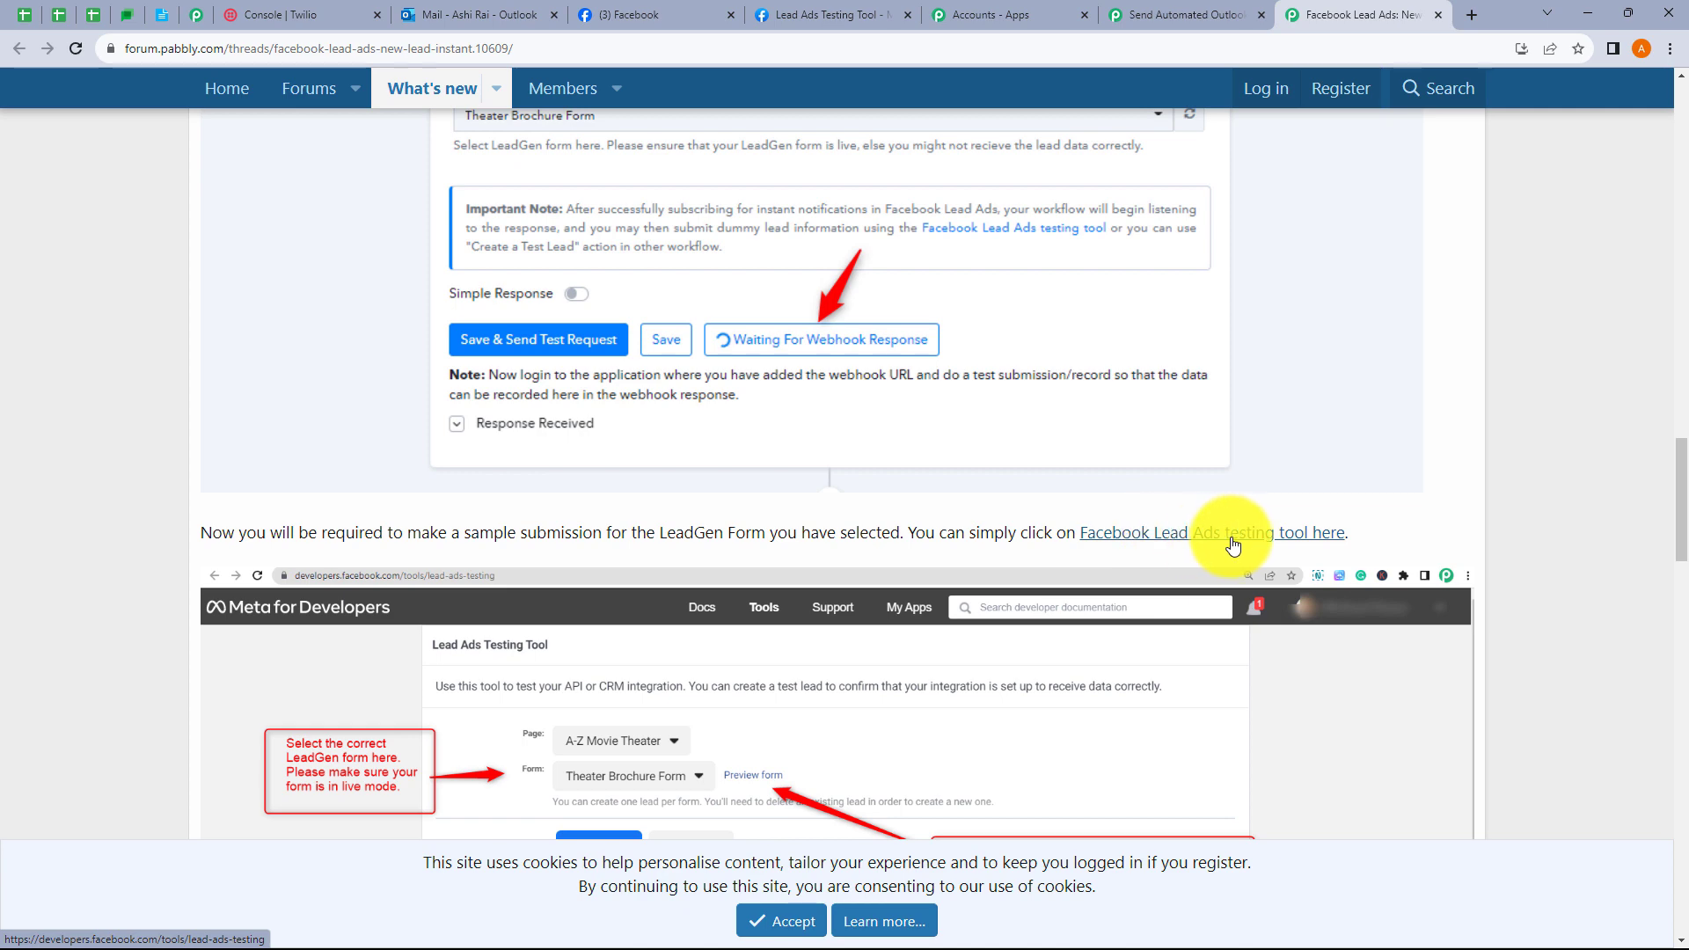
{"action": "left_click", "coordinate": [1234, 545]}
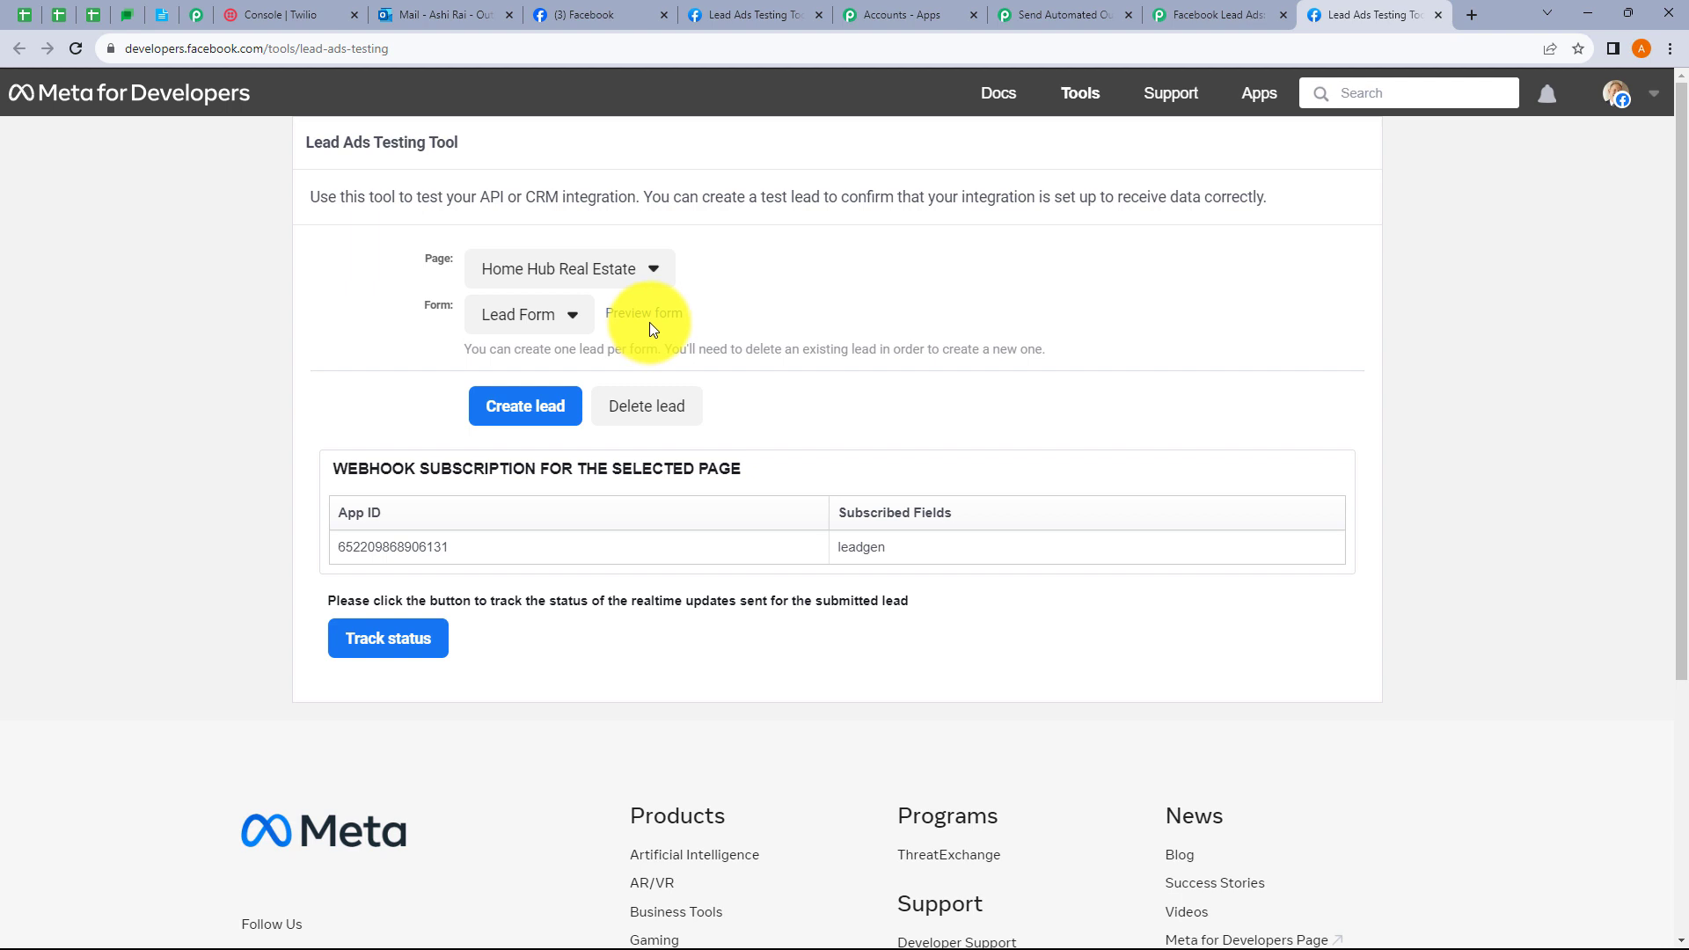
{"action": "left_click", "coordinate": [1437, 14]}
{"action": "left_click", "coordinate": [1440, 14]}
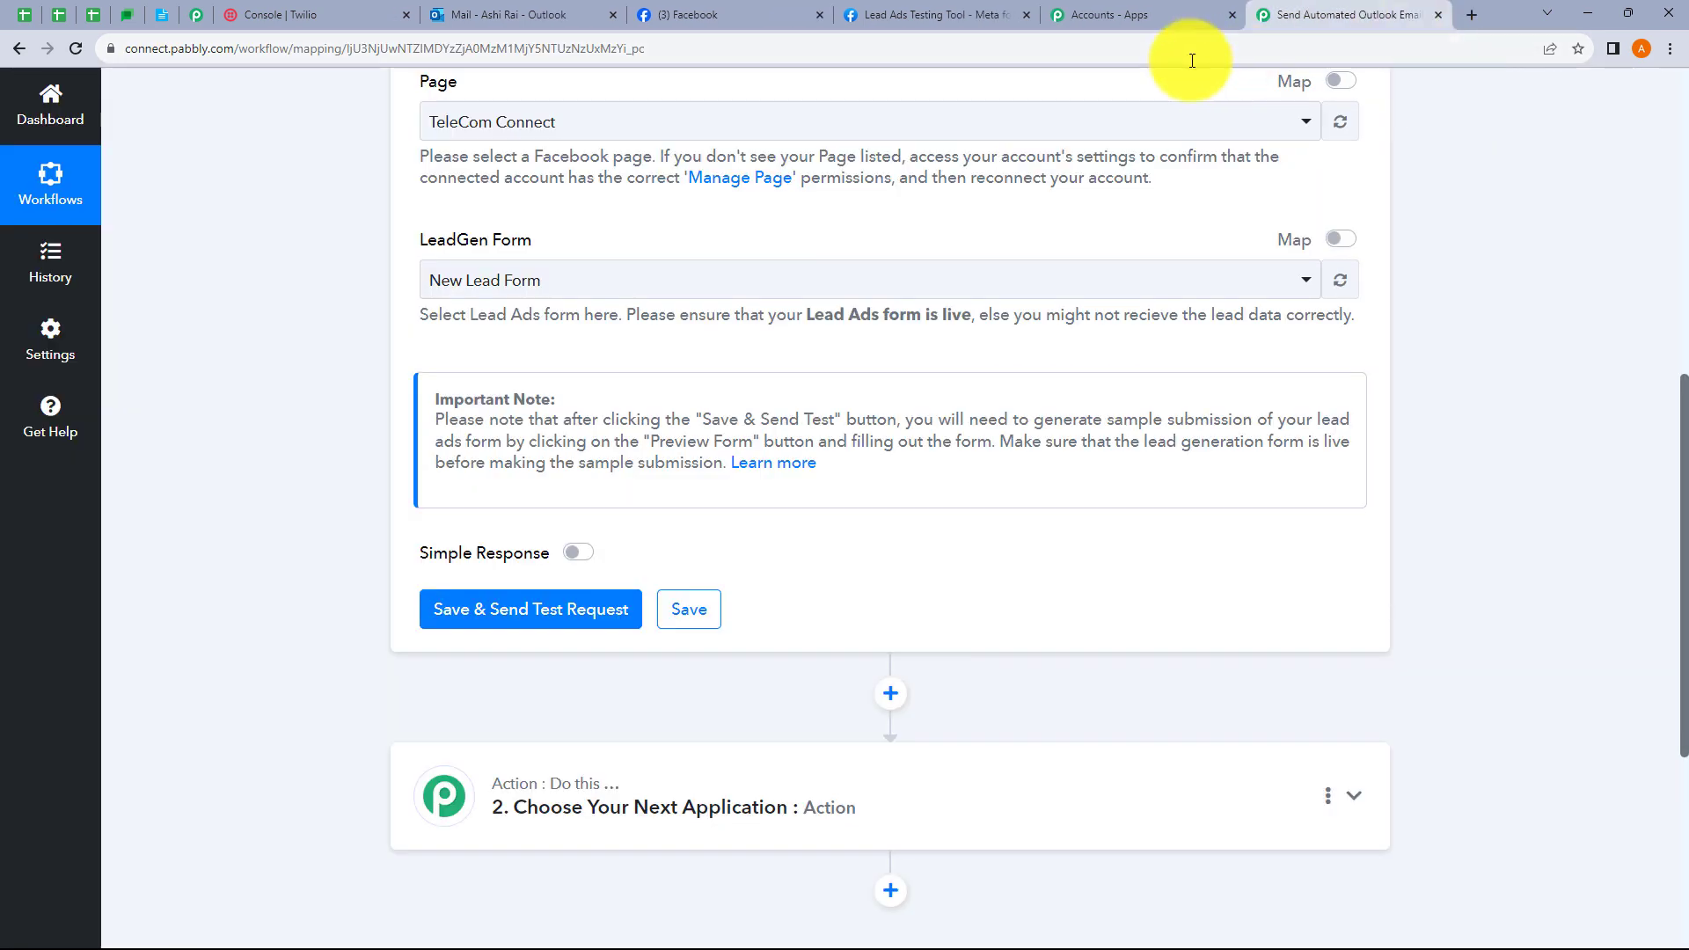
Step: In Meta's Lead Ads Testing Tool, select the TeleCom Connect page with New Lead Form and open the form preview
{"action": "left_click", "coordinate": [917, 22]}
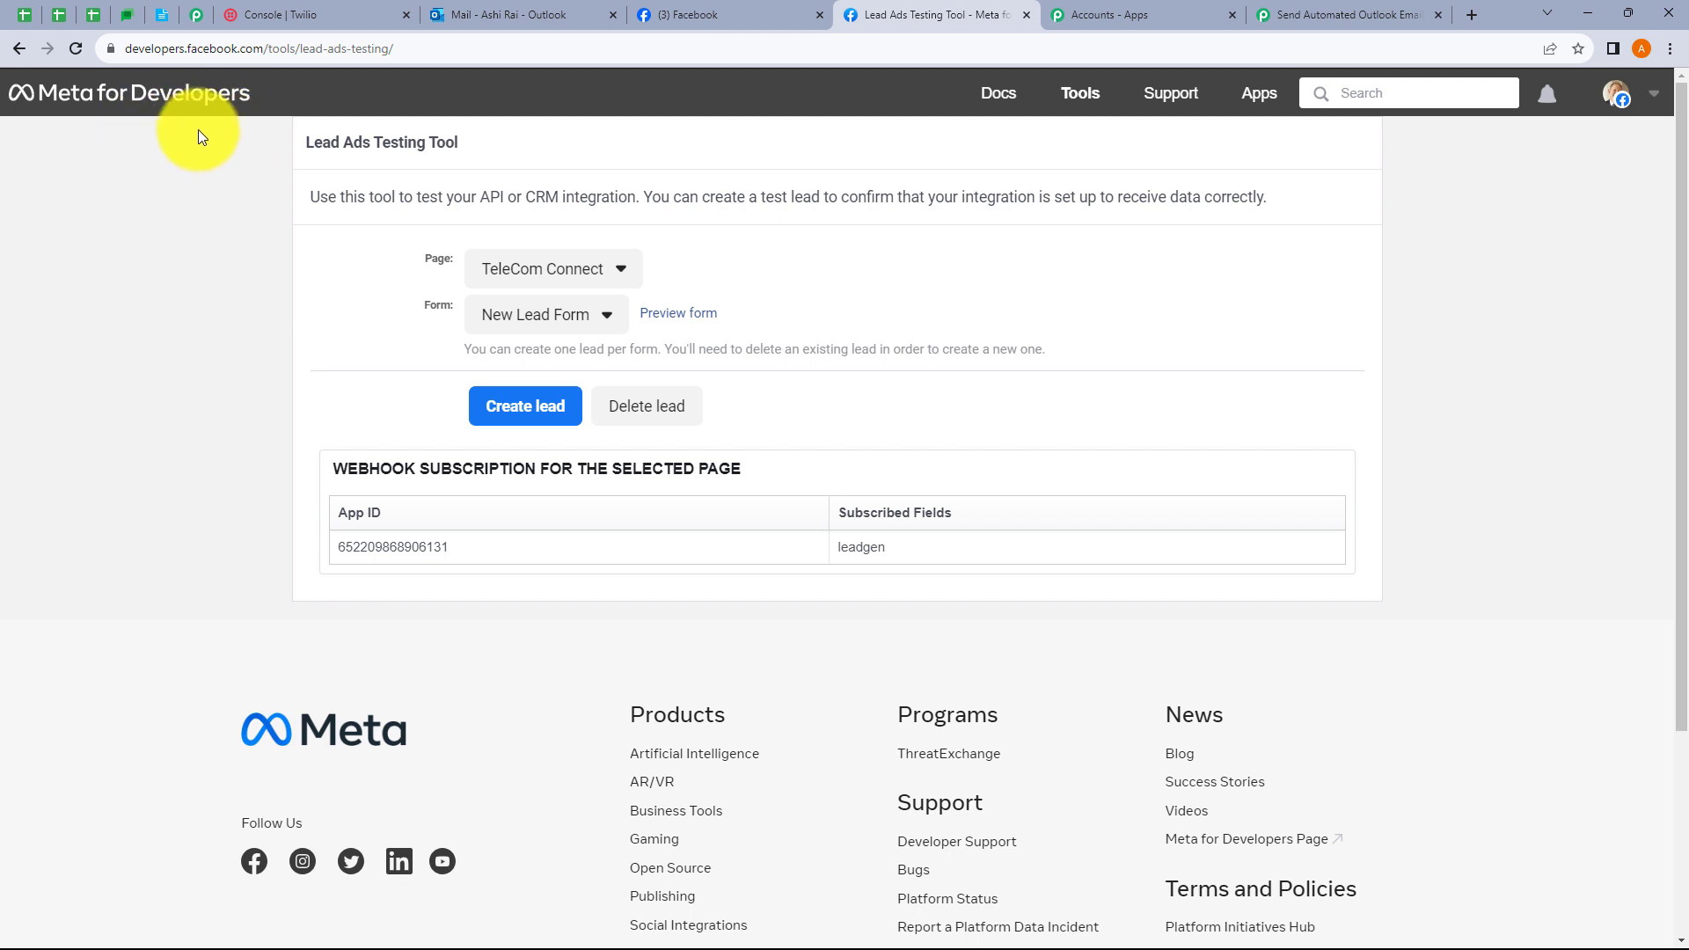
{"action": "left_click", "coordinate": [563, 283]}
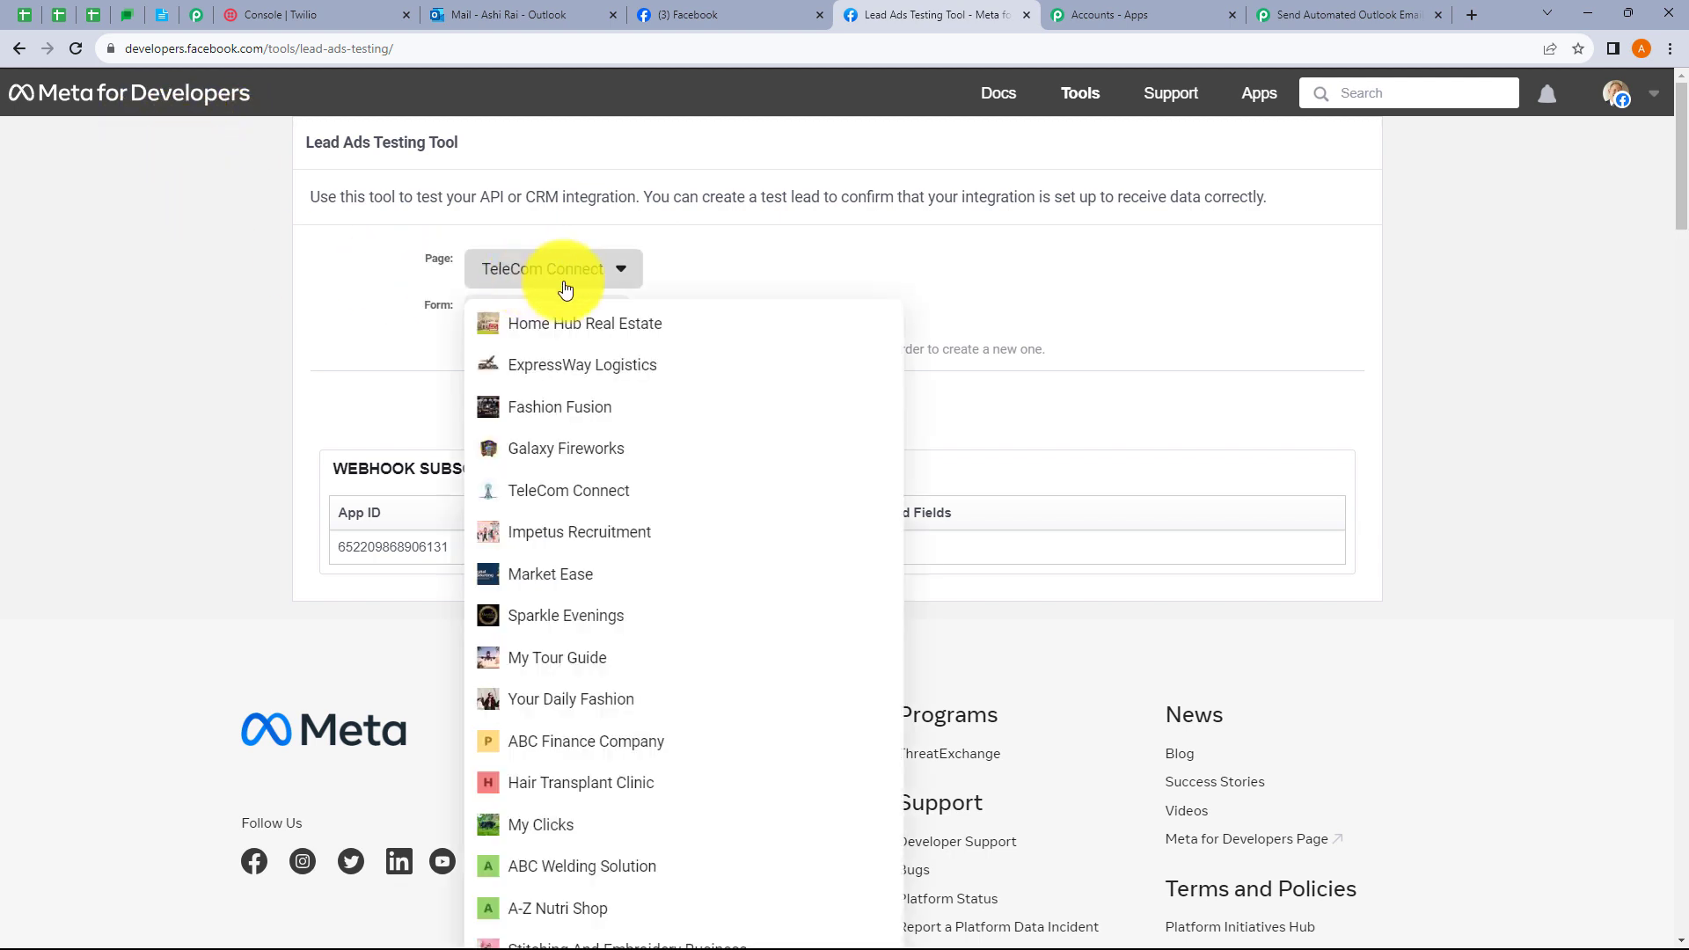
{"action": "left_click", "coordinate": [709, 280]}
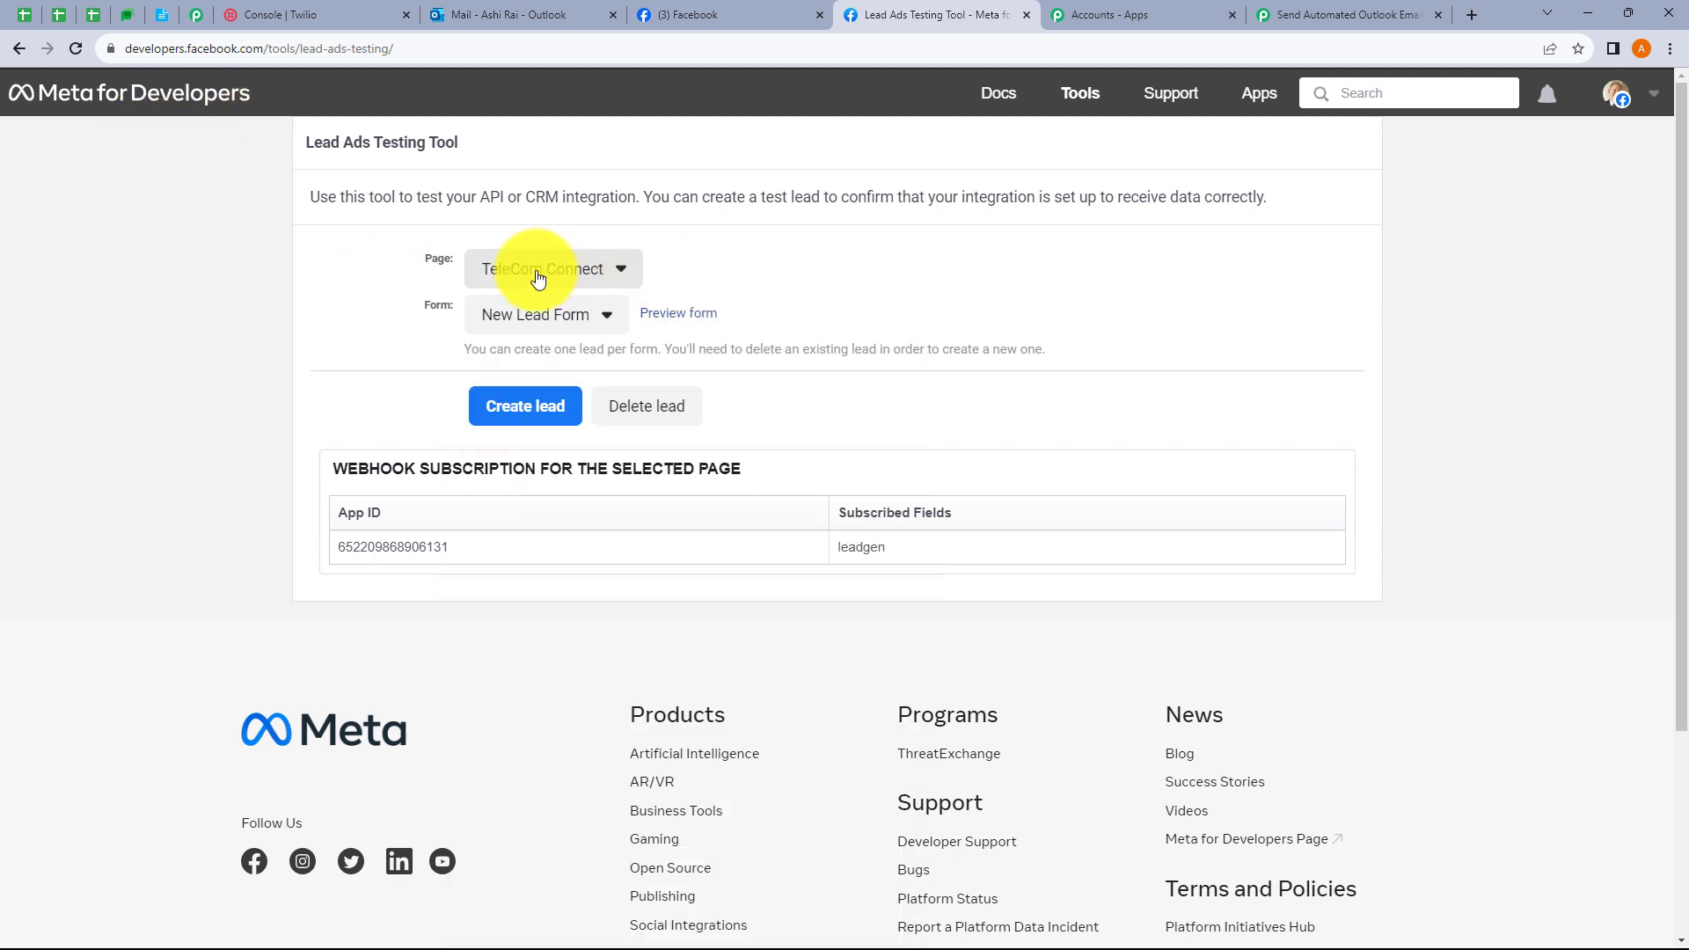
{"action": "left_click", "coordinate": [584, 280]}
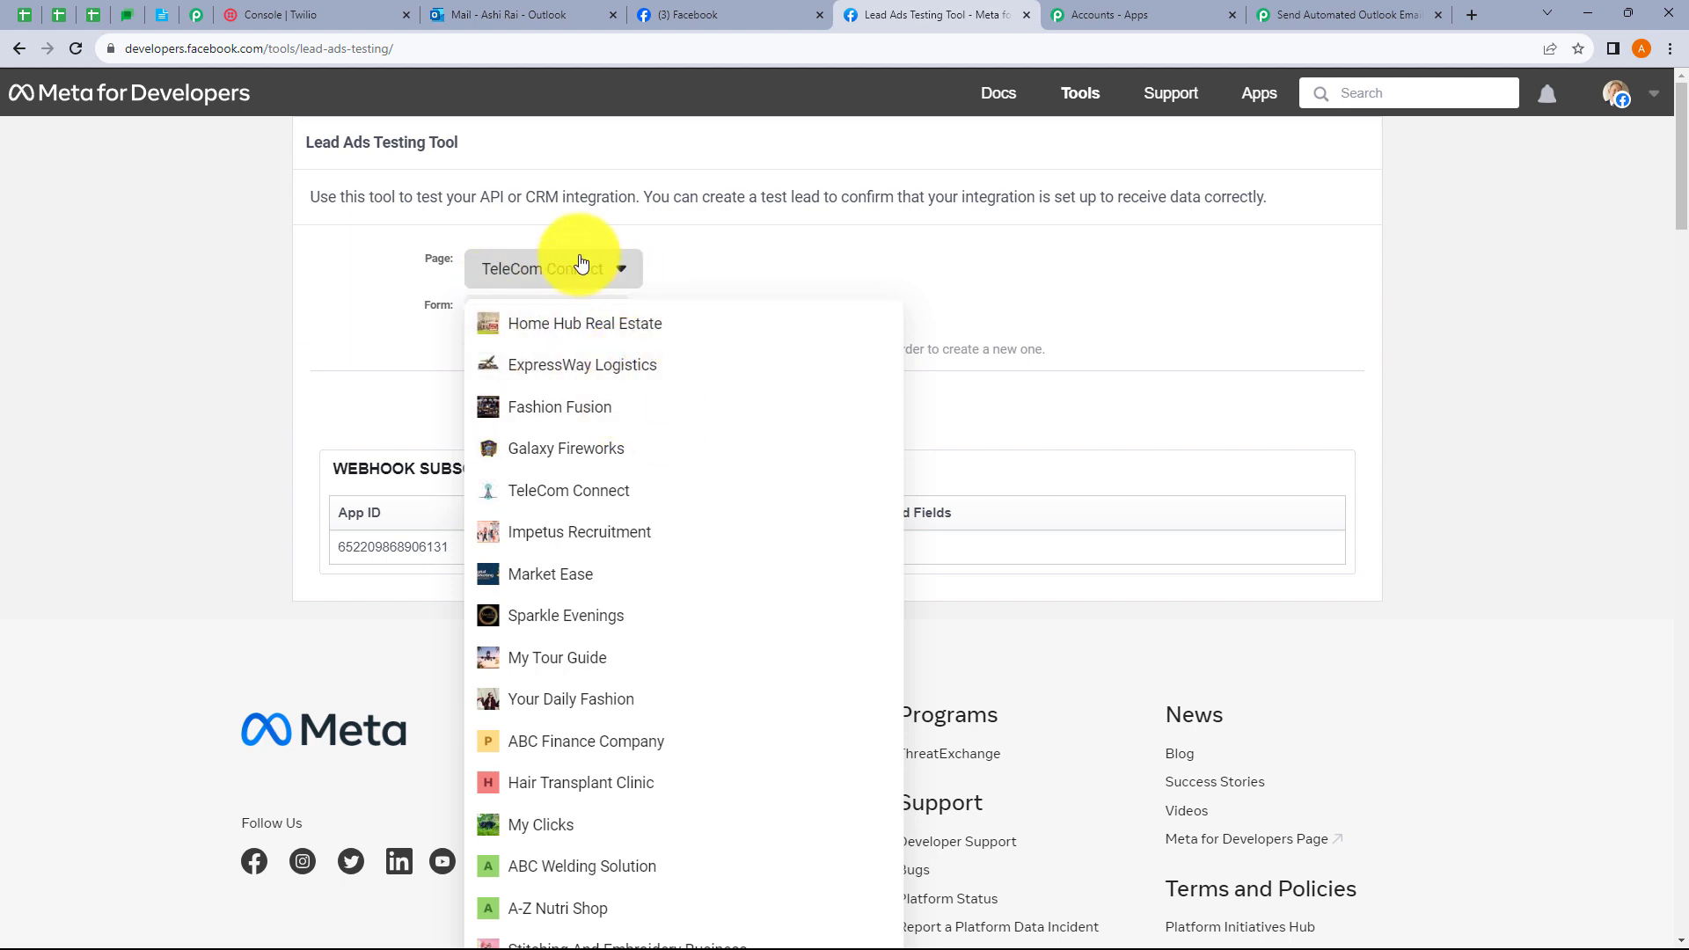
{"action": "left_click", "coordinate": [607, 497]}
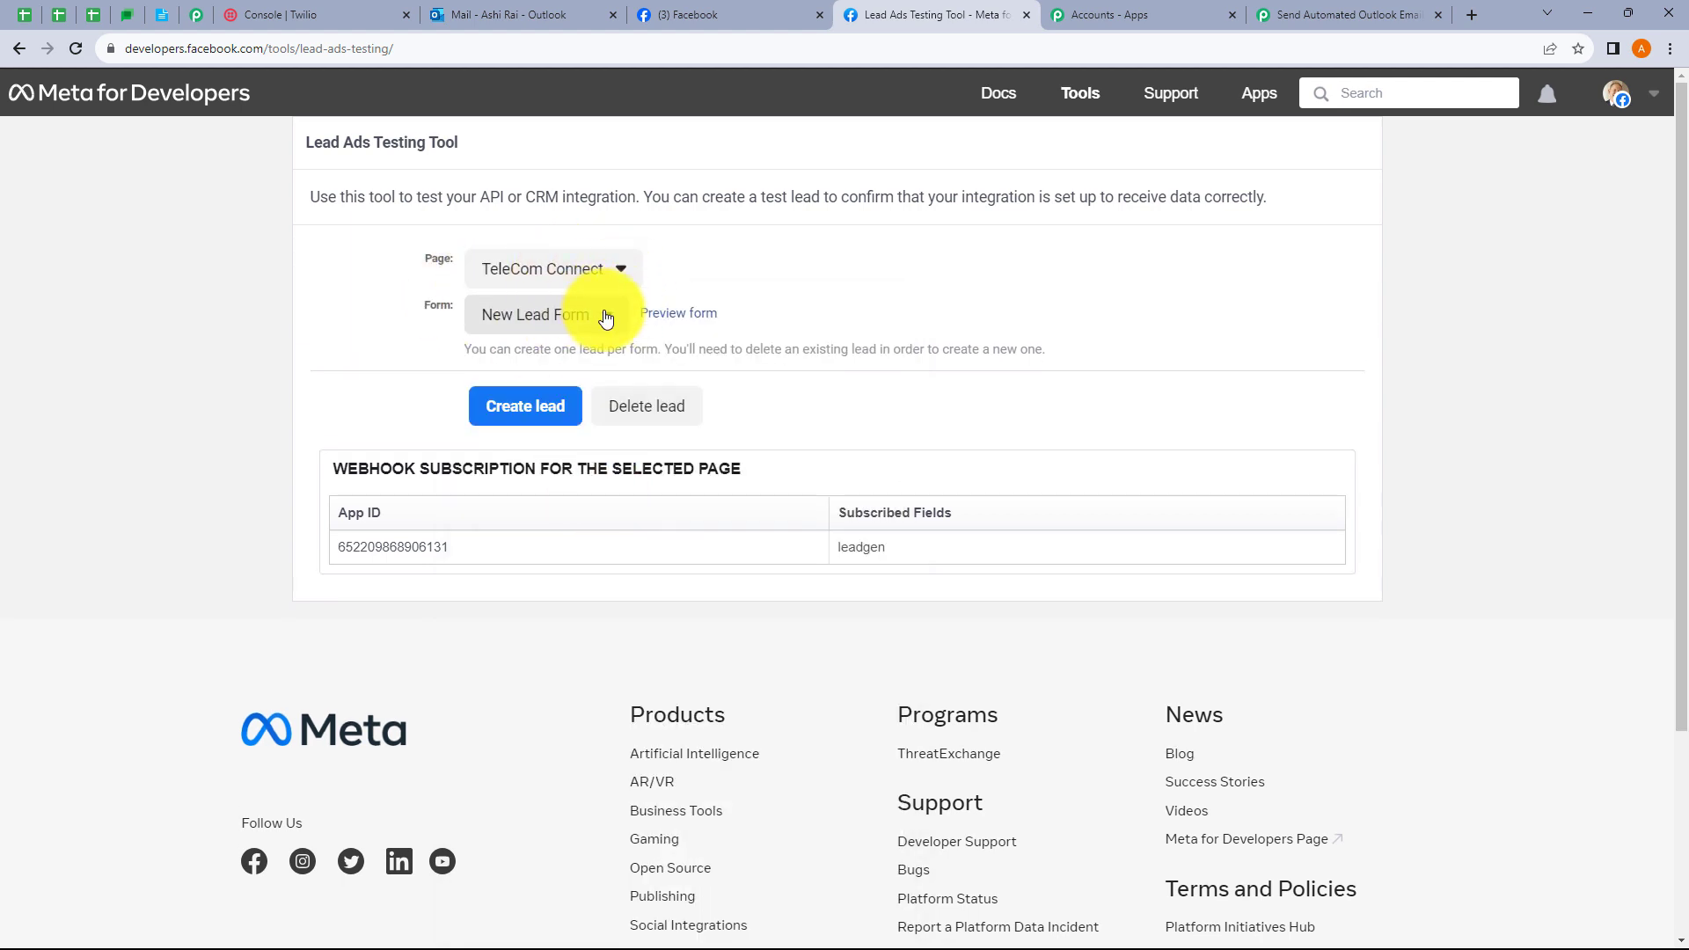
{"action": "left_click", "coordinate": [586, 323]}
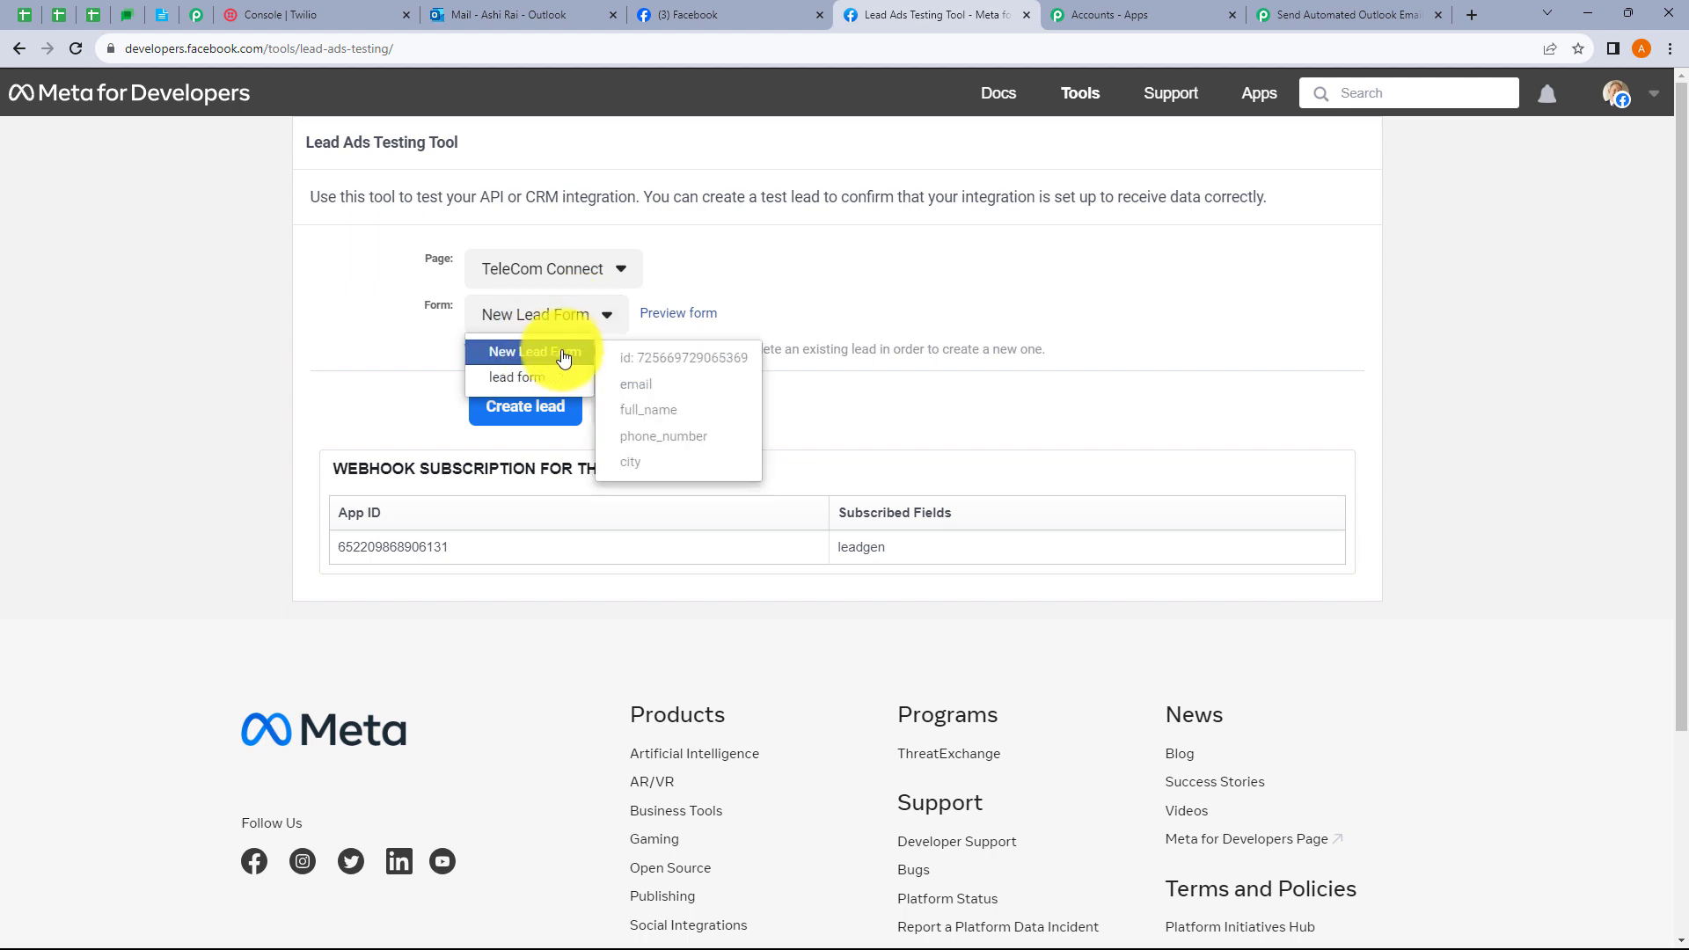
{"action": "left_click", "coordinate": [791, 294]}
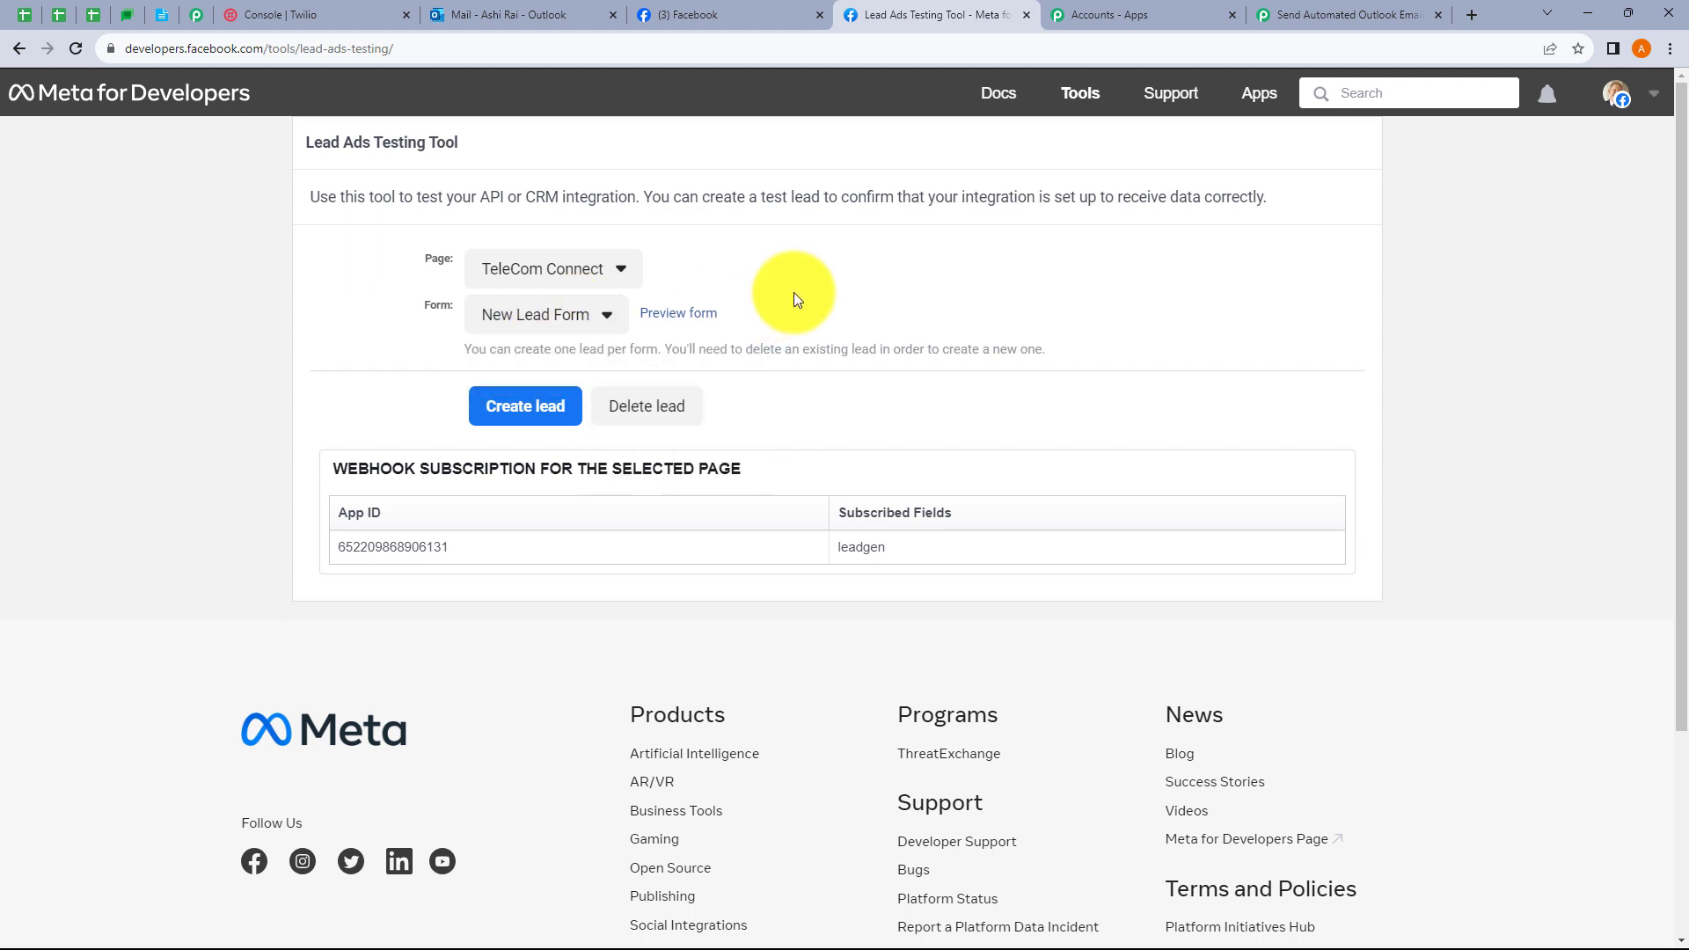
{"action": "left_click", "coordinate": [685, 317]}
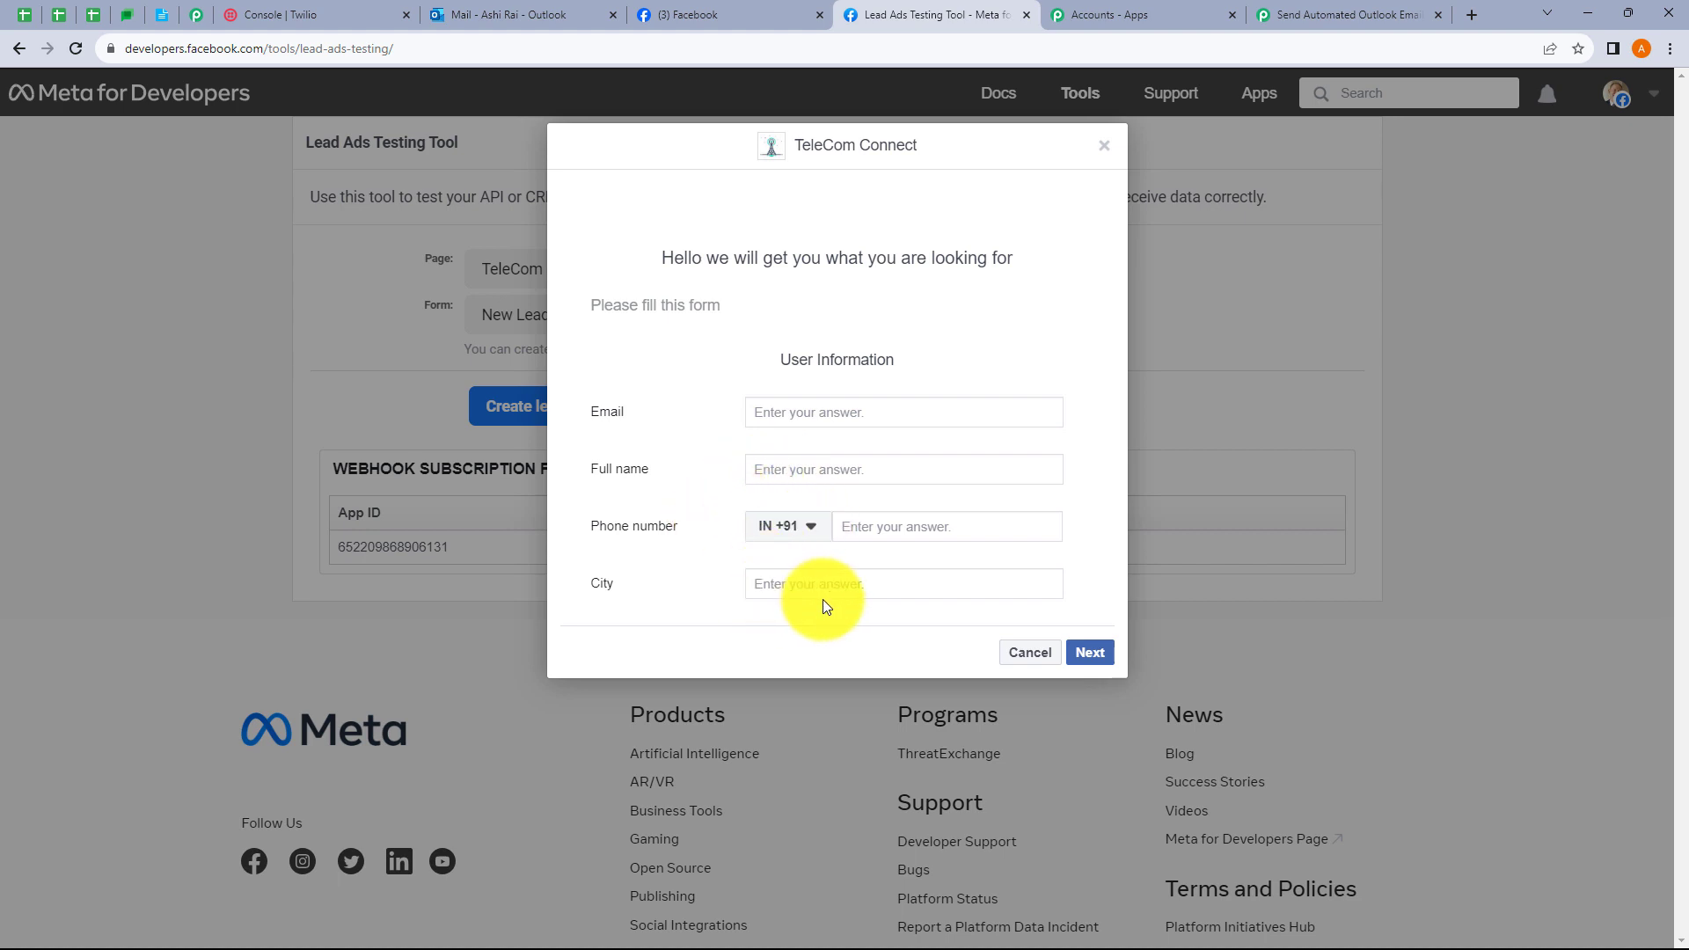
Step: In the Pabbly Connect workflow, save the Facebook lead trigger and send its test request
{"action": "left_click", "coordinate": [1322, 14]}
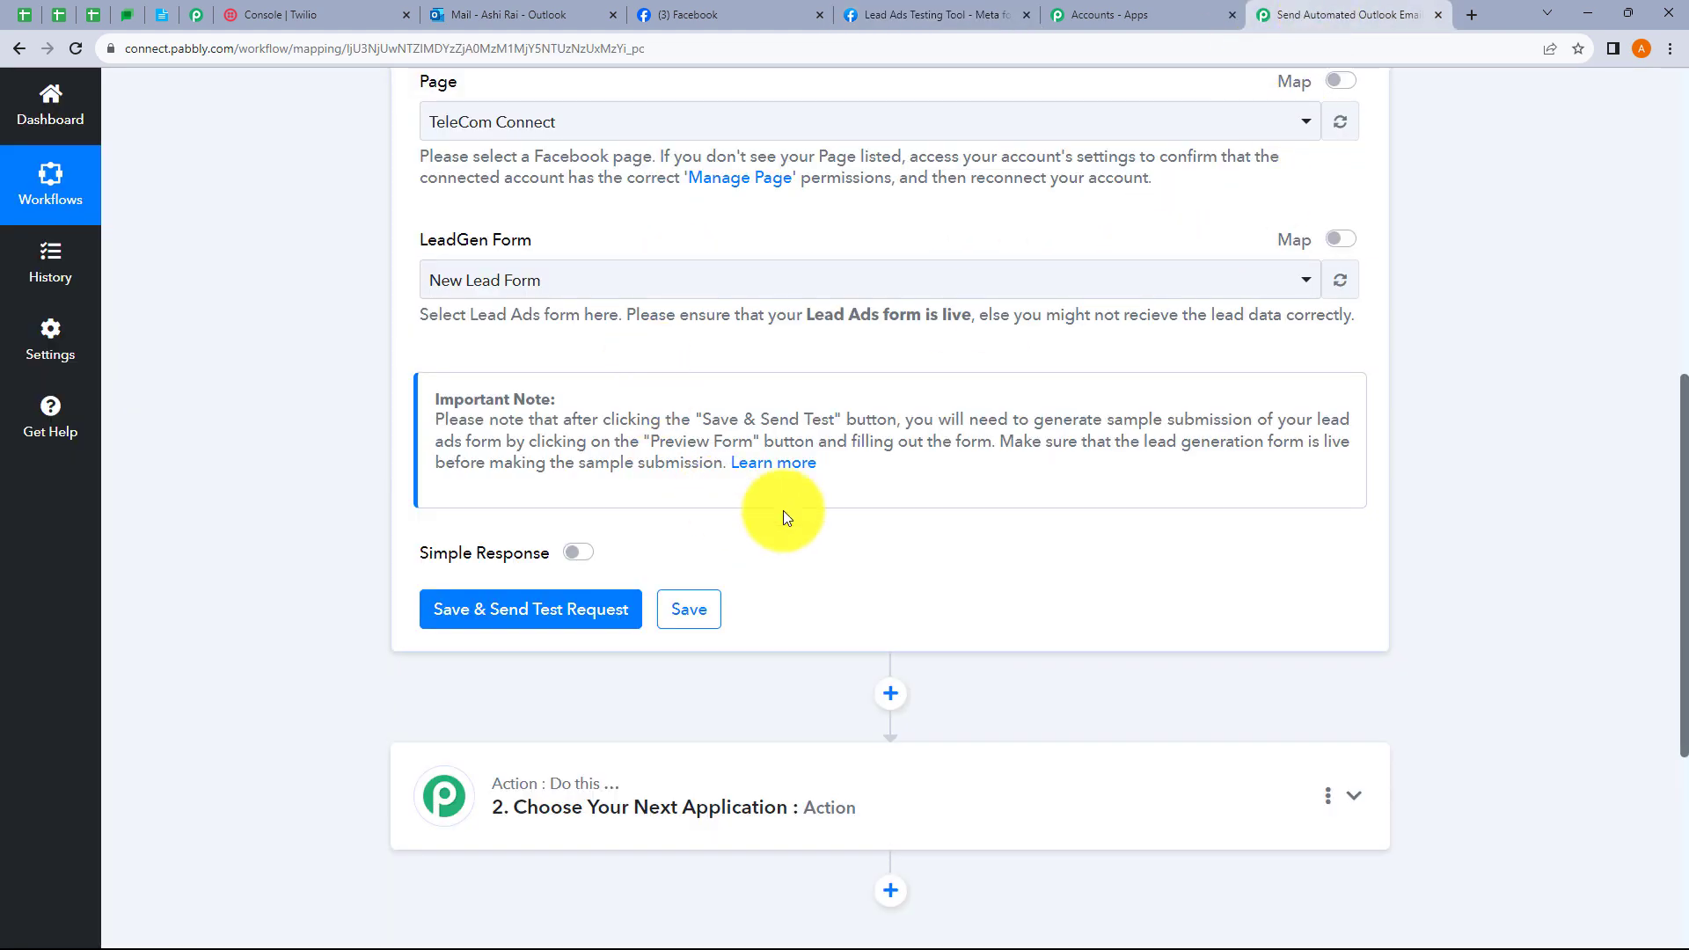
{"action": "left_click", "coordinate": [541, 615]}
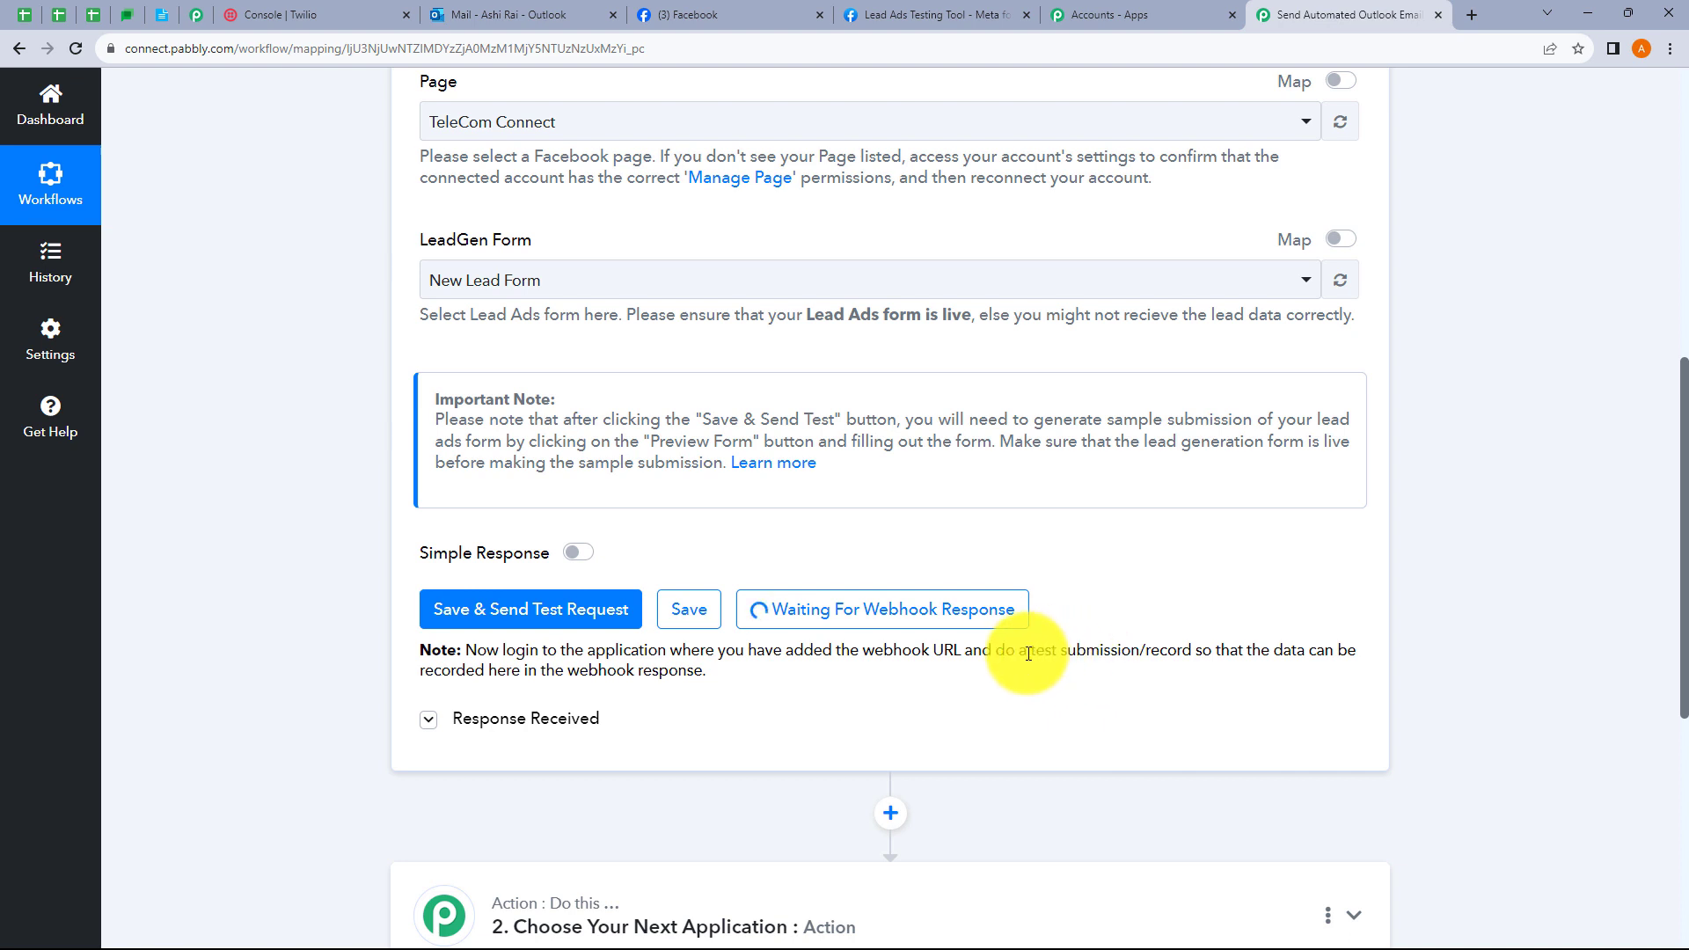
{"action": "left_click_drag", "start_coordinate": [1027, 653], "coordinate": [1137, 686]}
{"action": "left_click", "coordinate": [1136, 686]}
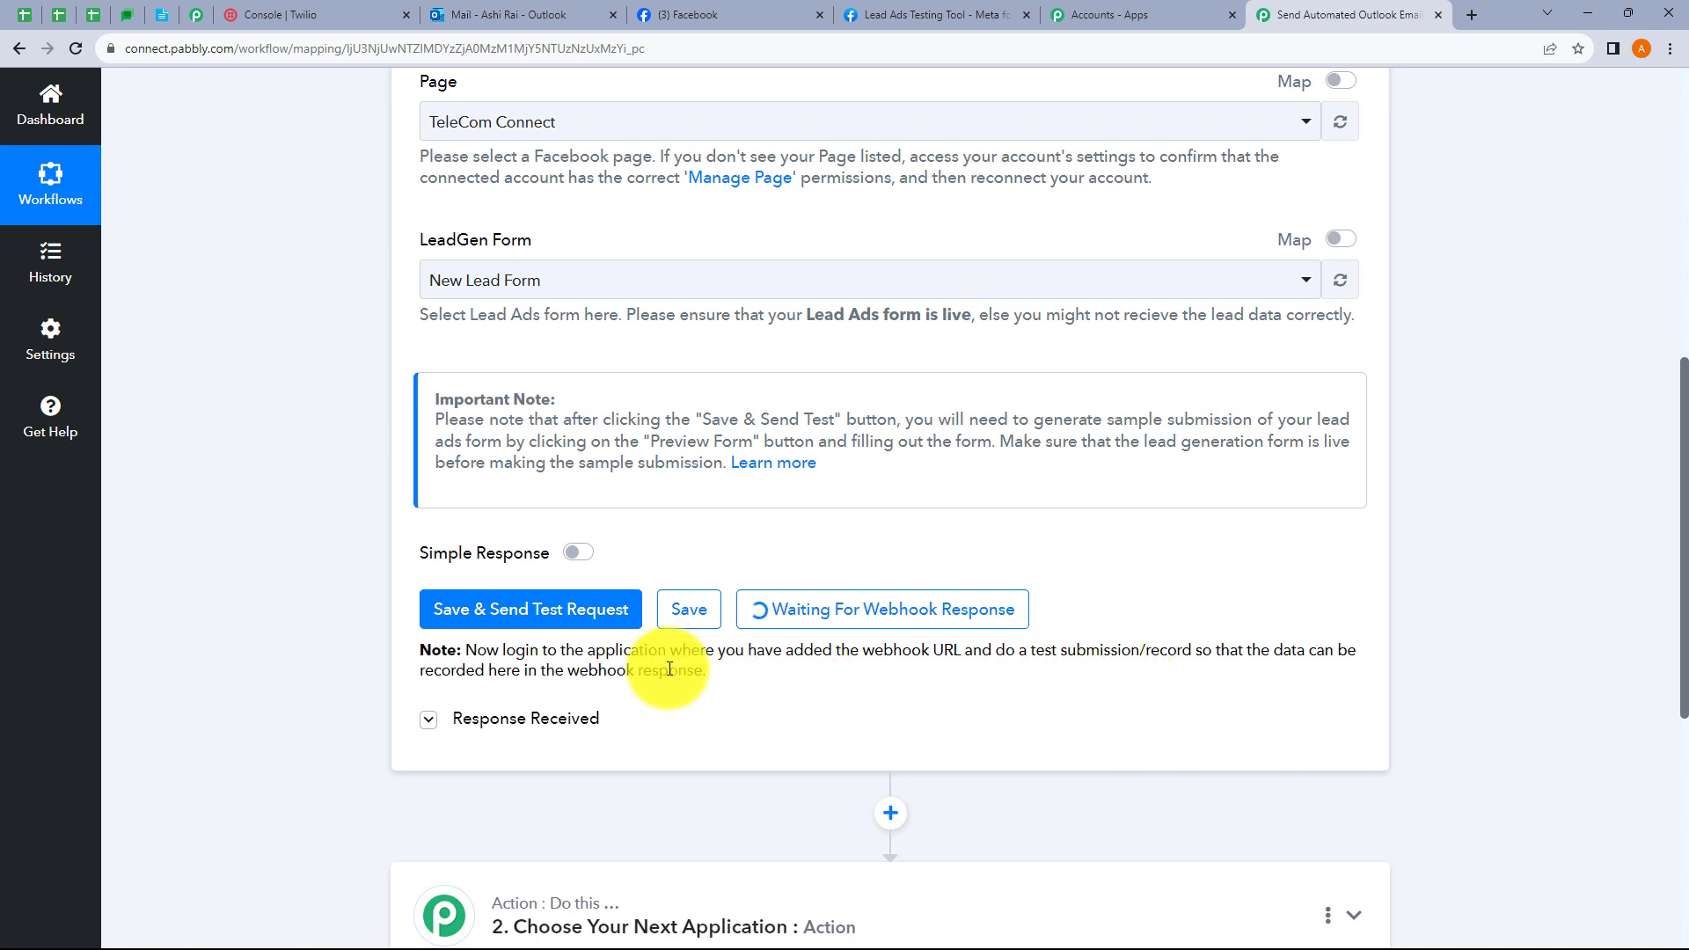
{"action": "left_click", "coordinate": [1233, 15]}
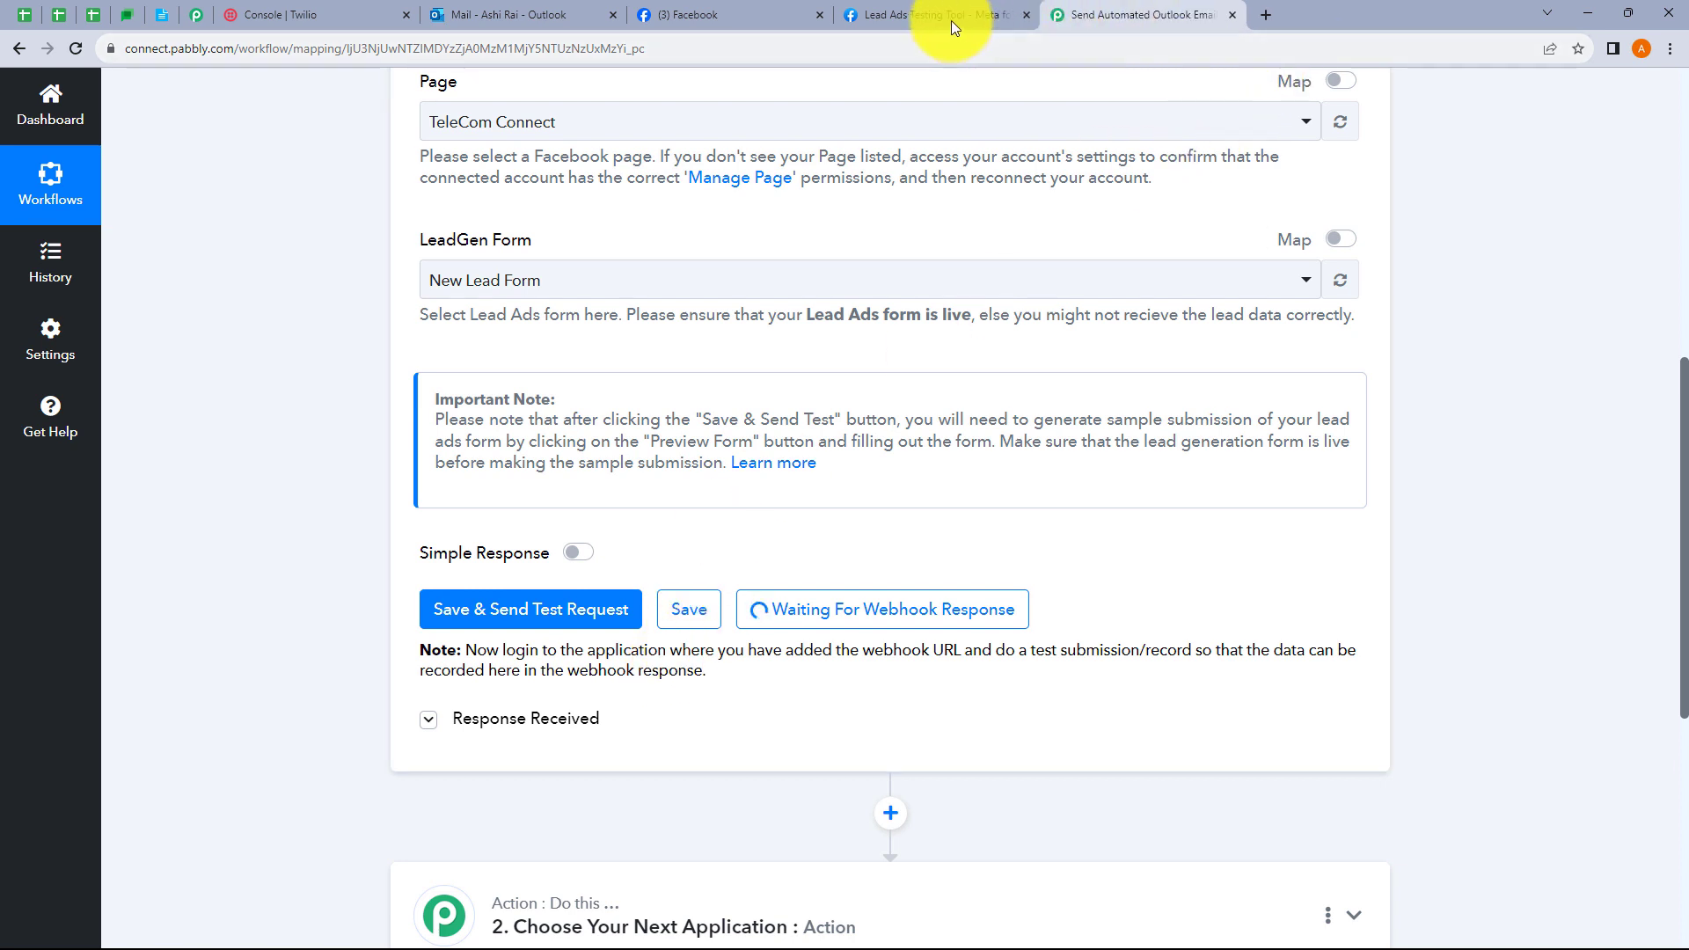
Step: In Meta's Lead Ads Testing Tool, enter the sample lead's email address and full name in the TeleCom Connect form
{"action": "left_click", "coordinate": [952, 19]}
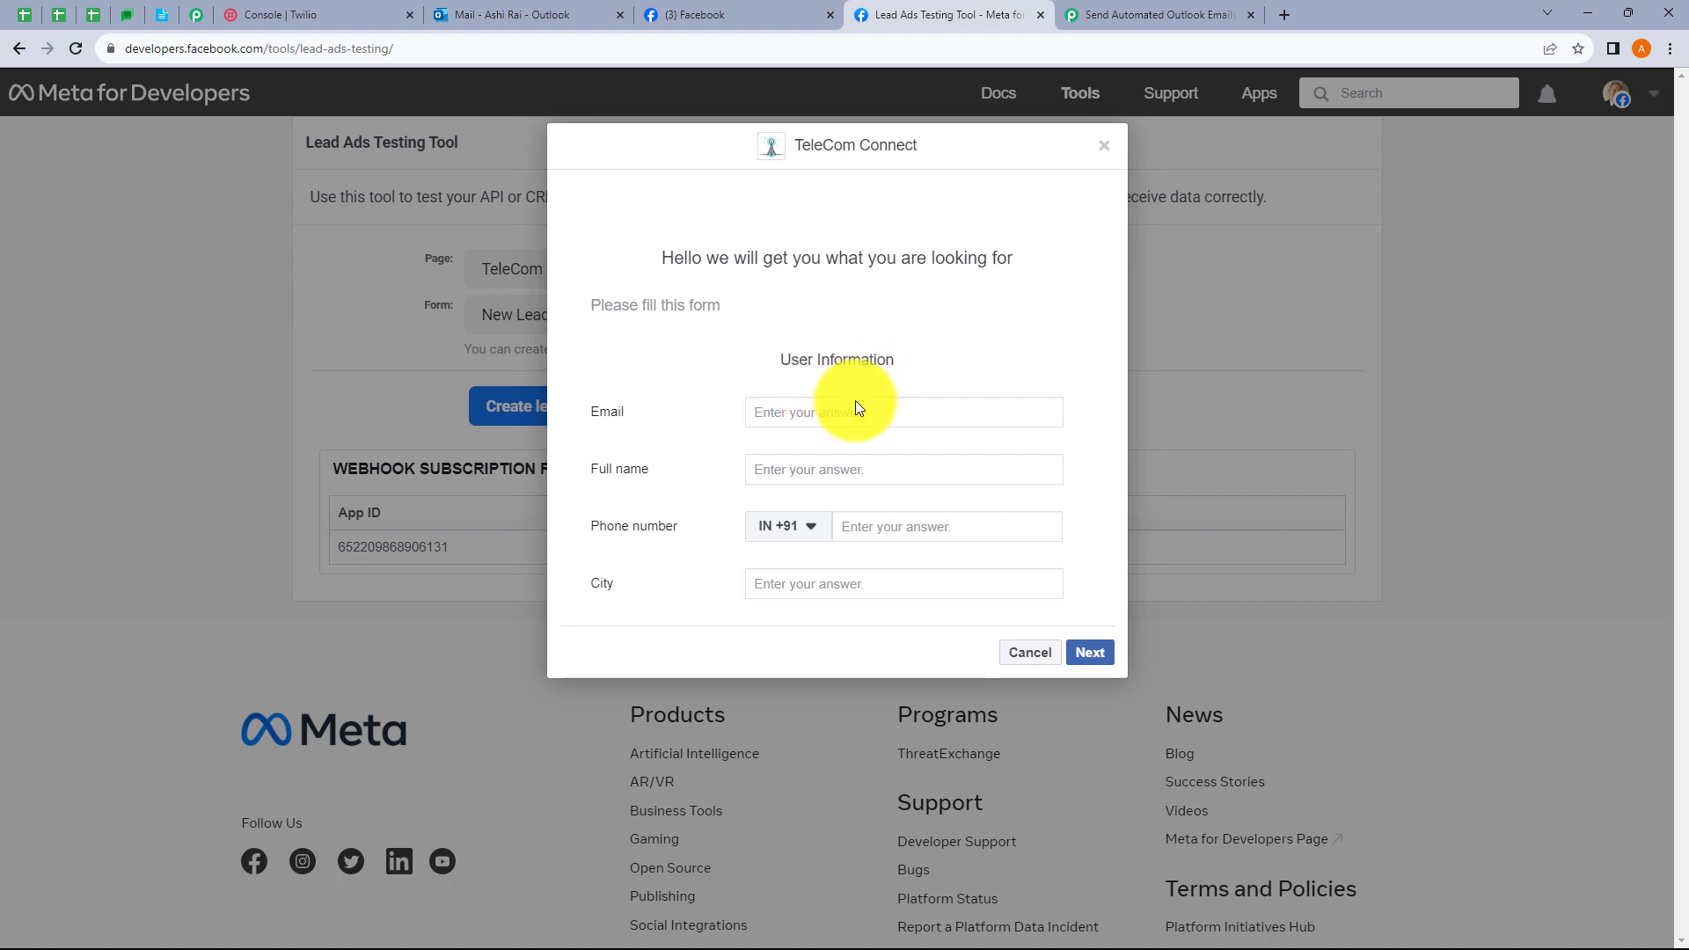
{"action": "left_click", "coordinate": [798, 413]}
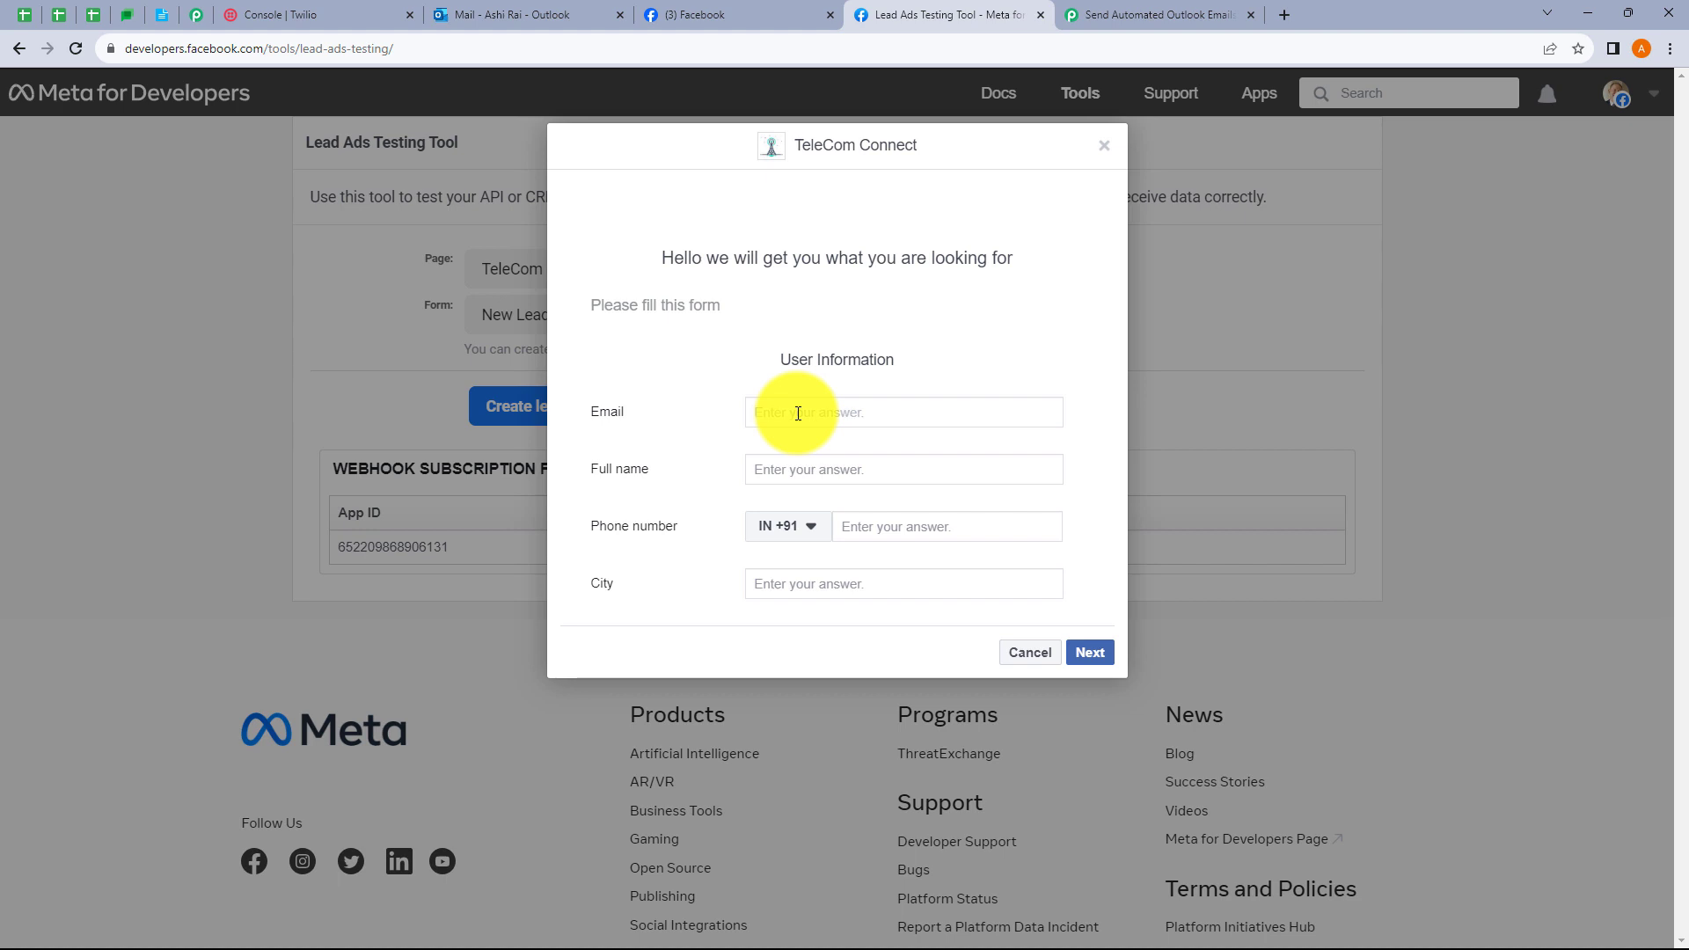
{"action": "type", "text": "demo@"}
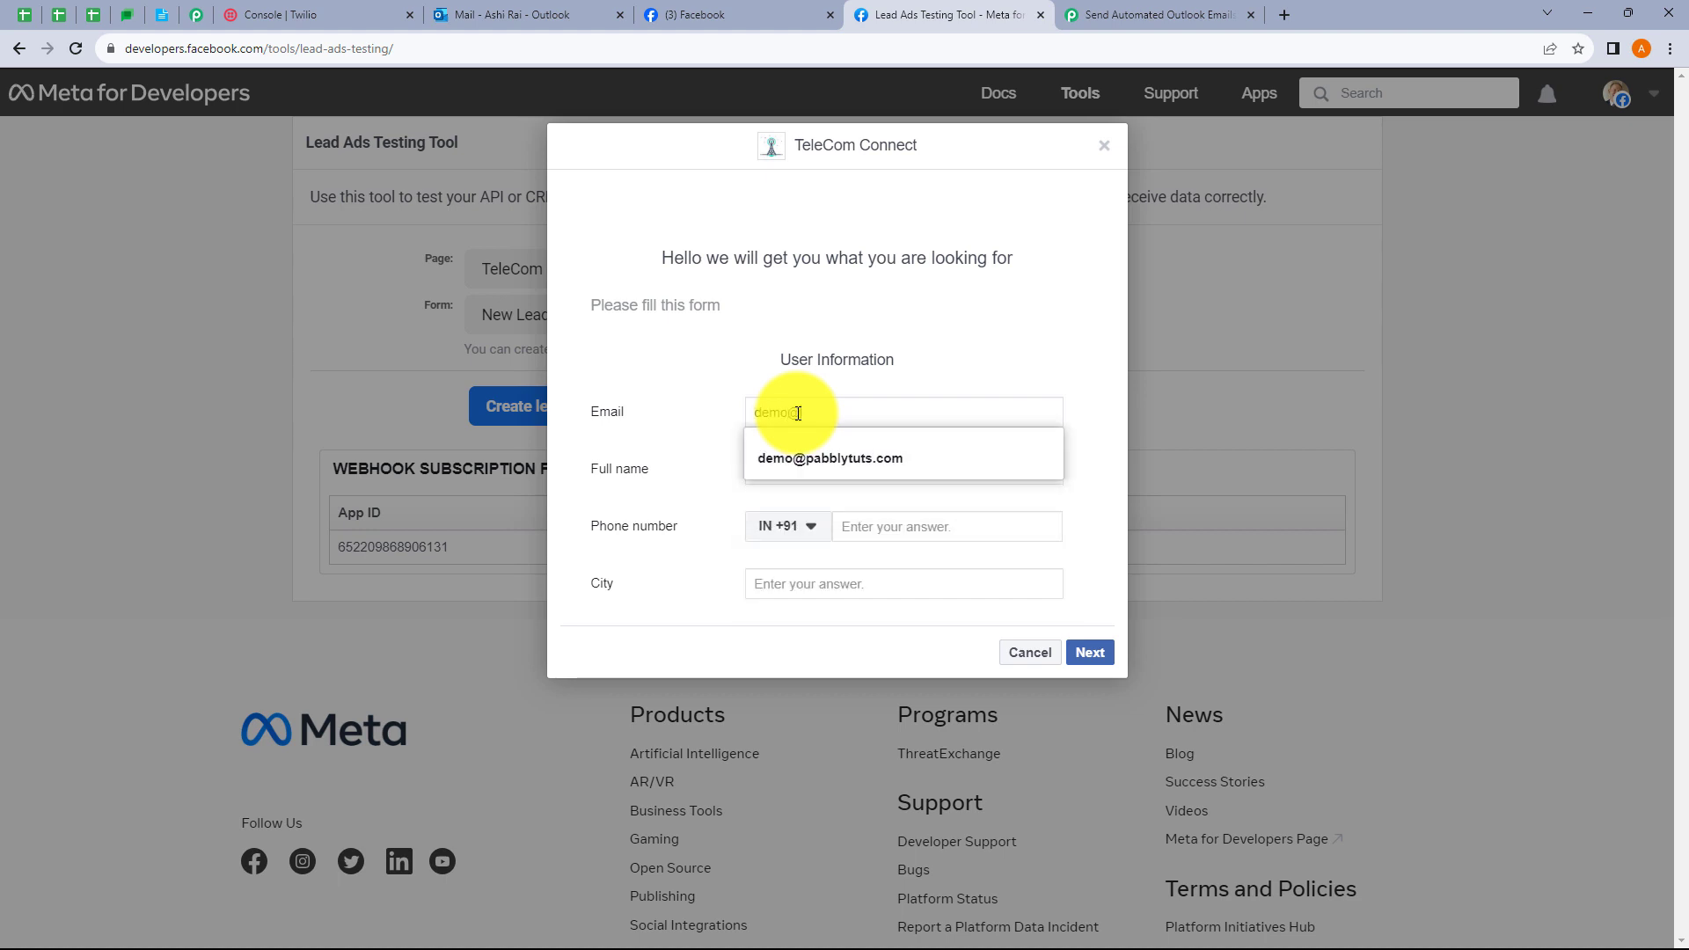
{"action": "type", "text": "pa"}
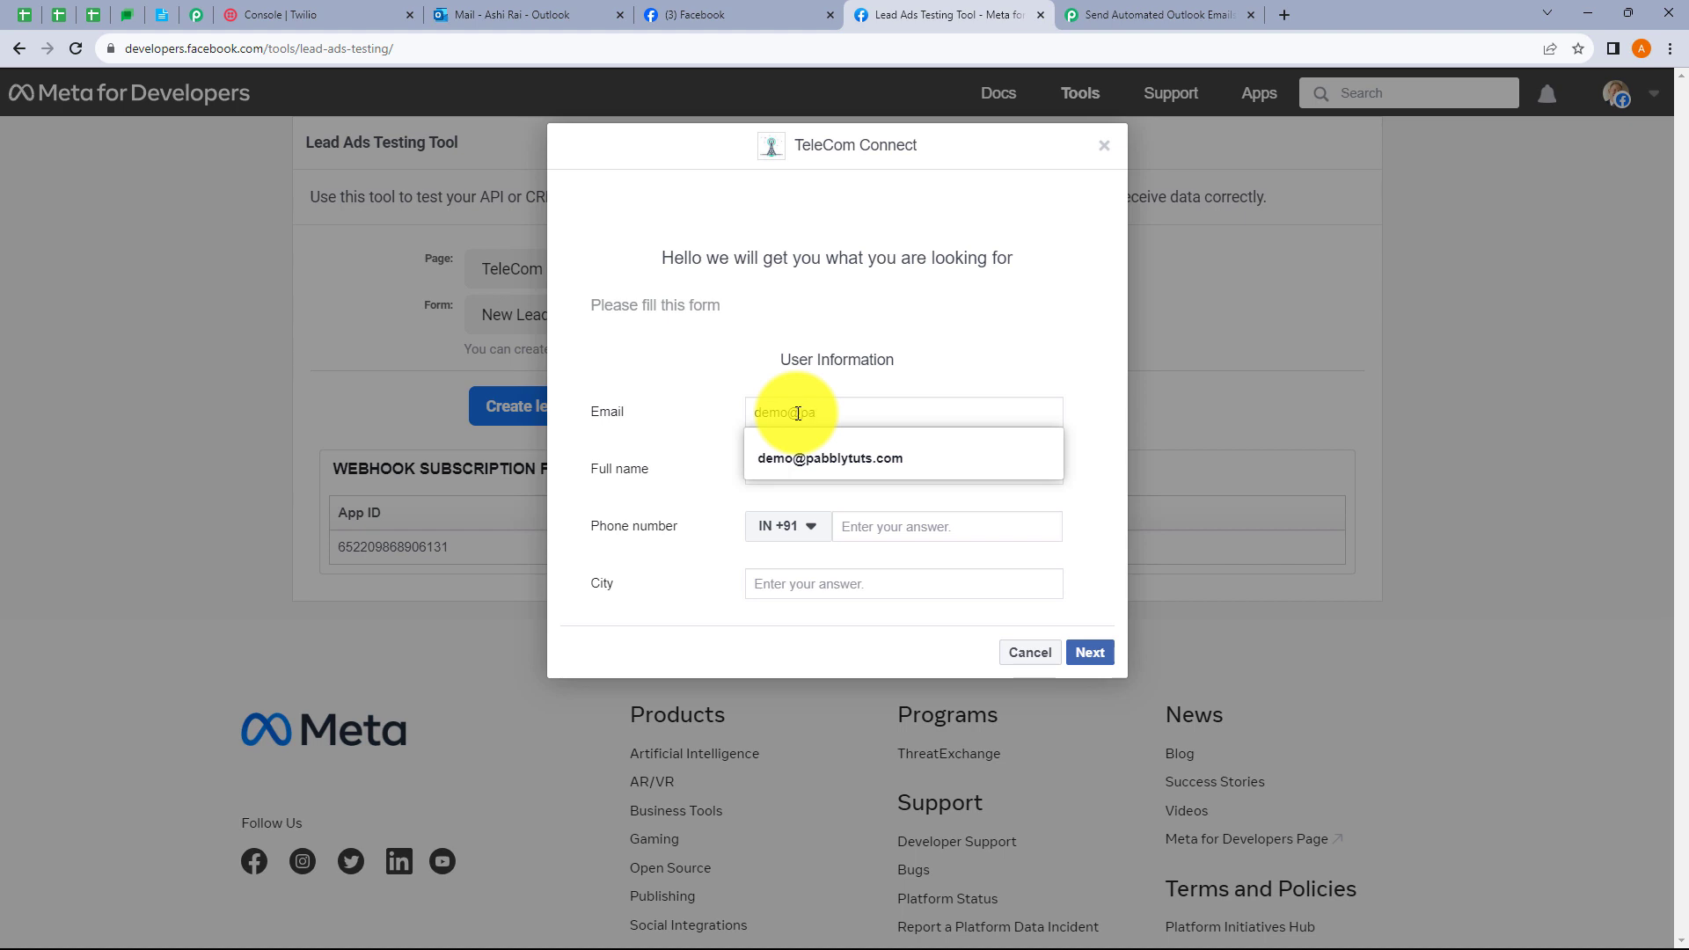
{"action": "left_click", "coordinate": [803, 459]}
{"action": "left_click", "coordinate": [825, 468]}
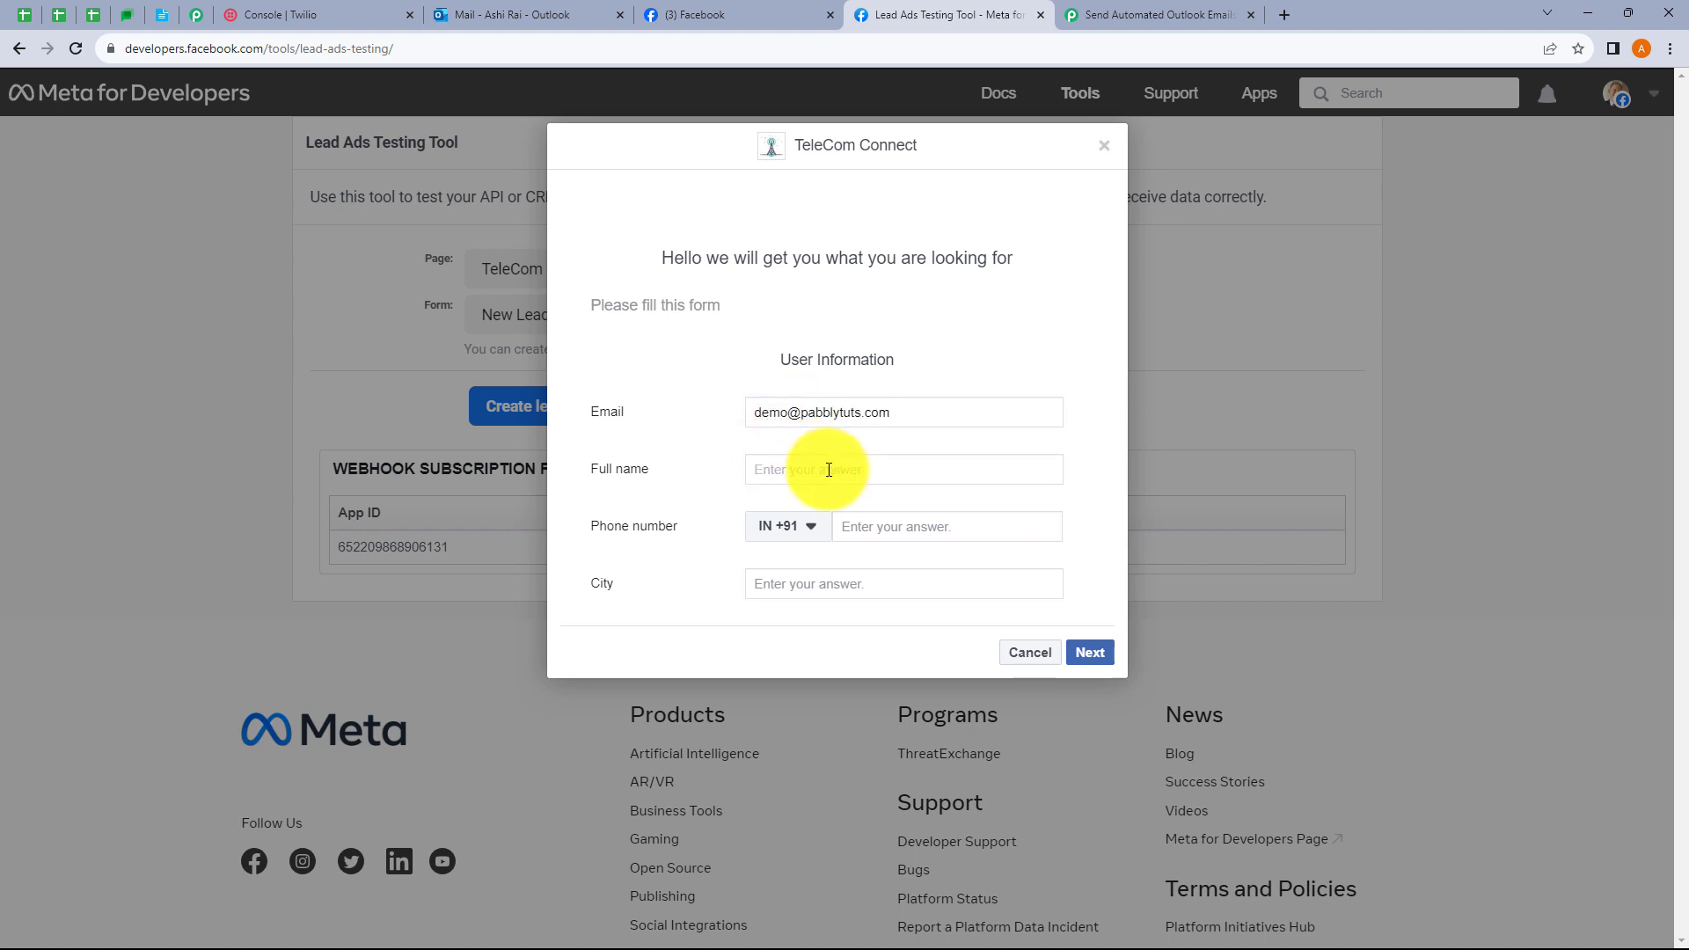
{"action": "type", "text": "Demo "}
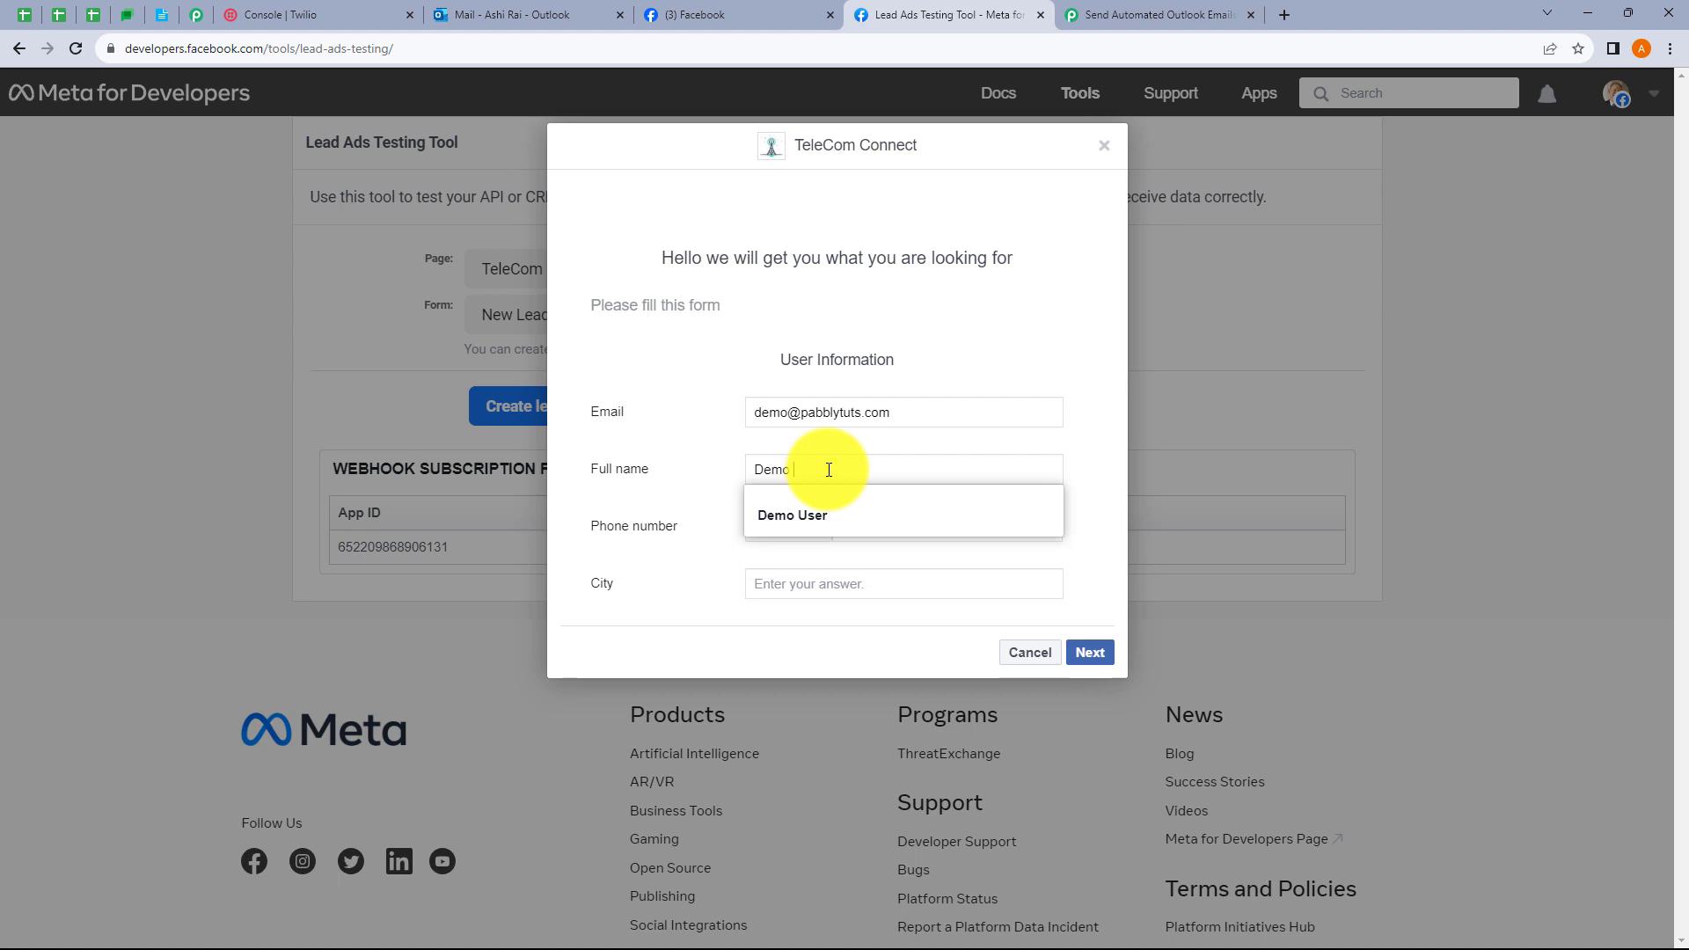
{"action": "type", "text": "Person"}
Step: Complete the sample lead with a phone number and the city Mumbai, and submit the form
{"action": "left_click", "coordinate": [860, 525]}
{"action": "type", "text": "9999"}
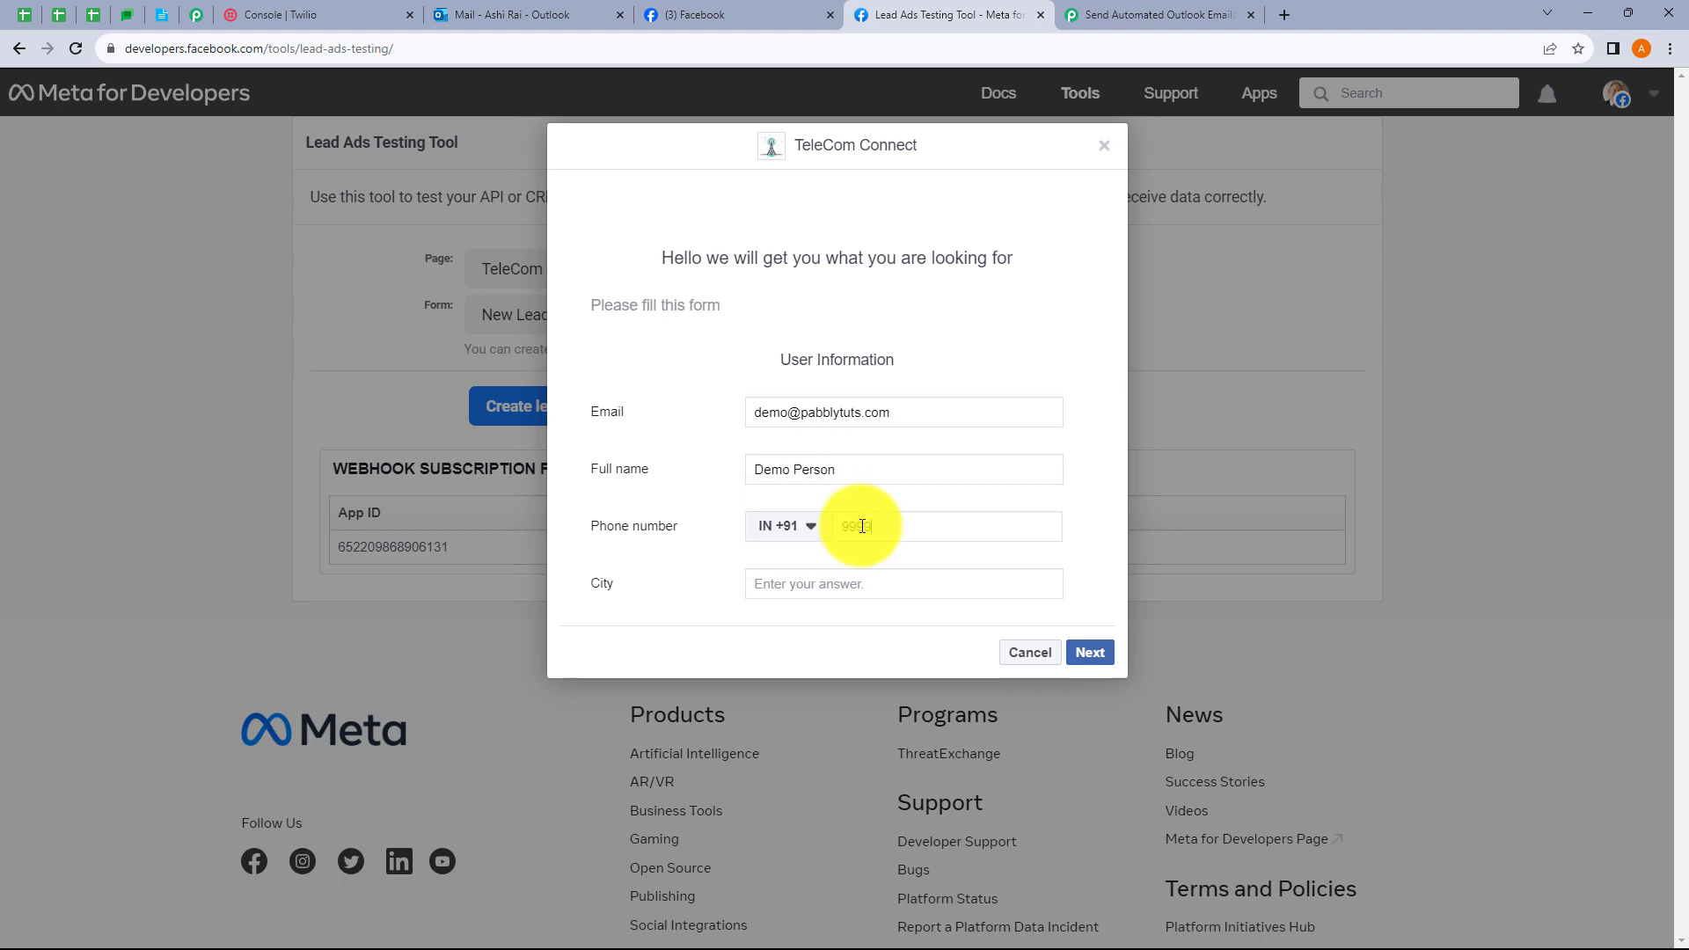
{"action": "type", "text": "9 99999"}
{"action": "left_click", "coordinate": [846, 585]}
{"action": "type", "text": "Mumbai"}
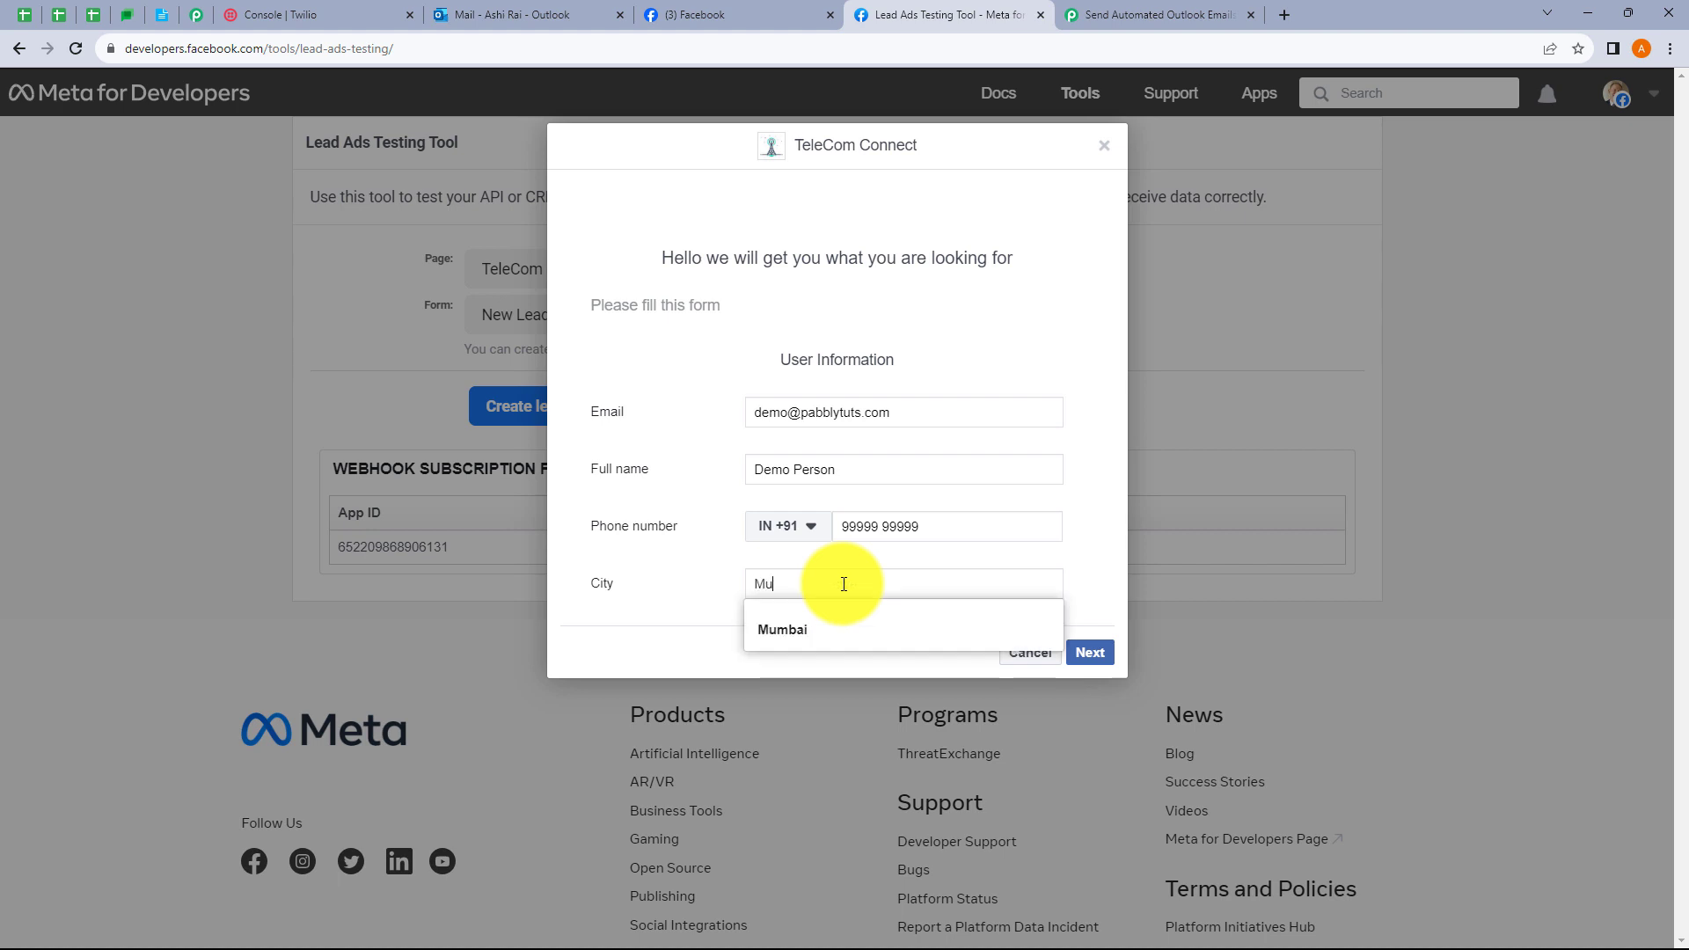
{"action": "left_click", "coordinate": [1089, 650]}
{"action": "left_click", "coordinate": [1082, 407]}
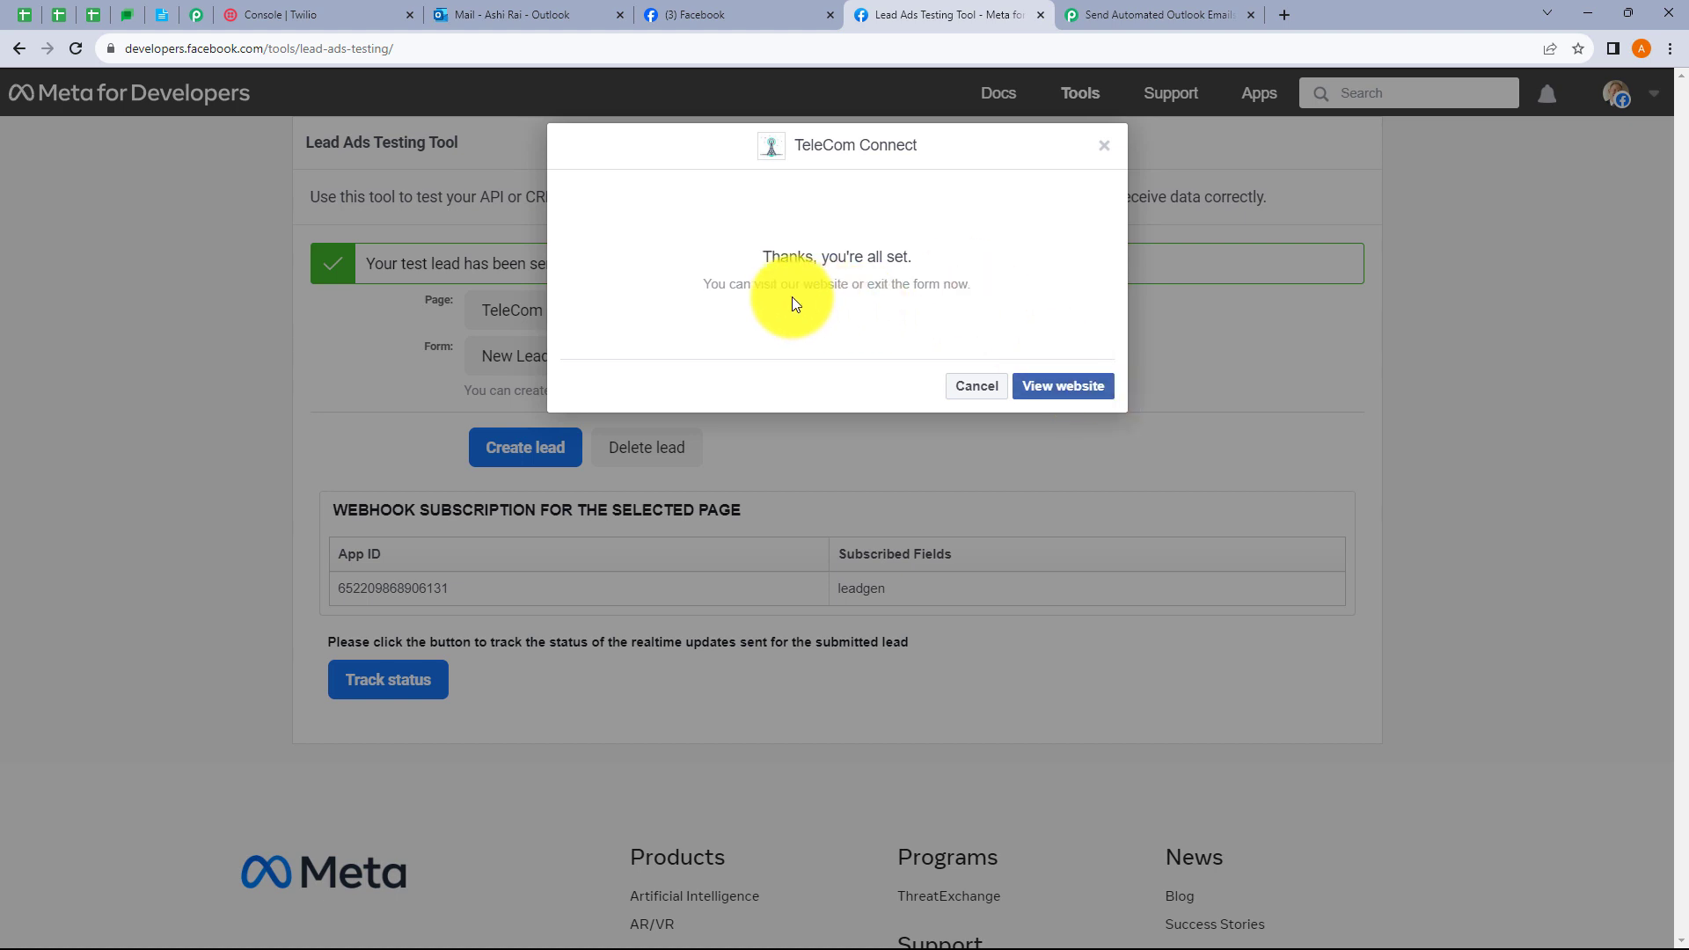
{"action": "left_click", "coordinate": [1110, 144]}
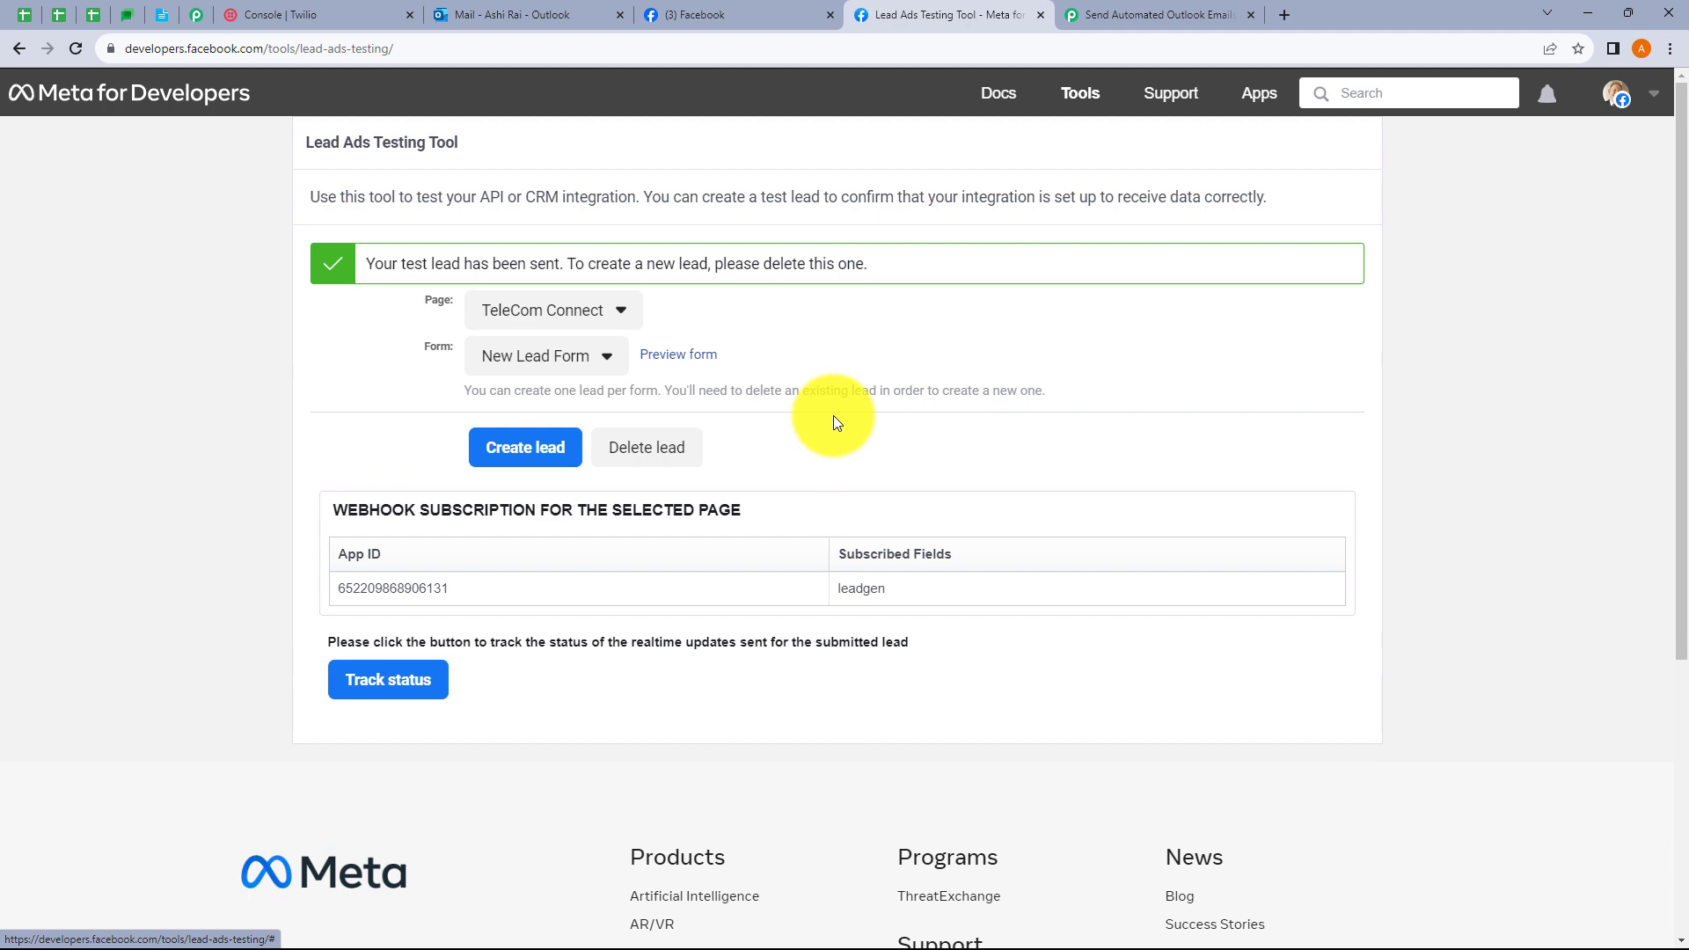
Step: In the Pabbly Connect workflow, examine the lead fields captured in the Facebook trigger's response, and collapse the trigger step
{"action": "left_click", "coordinate": [1179, 8]}
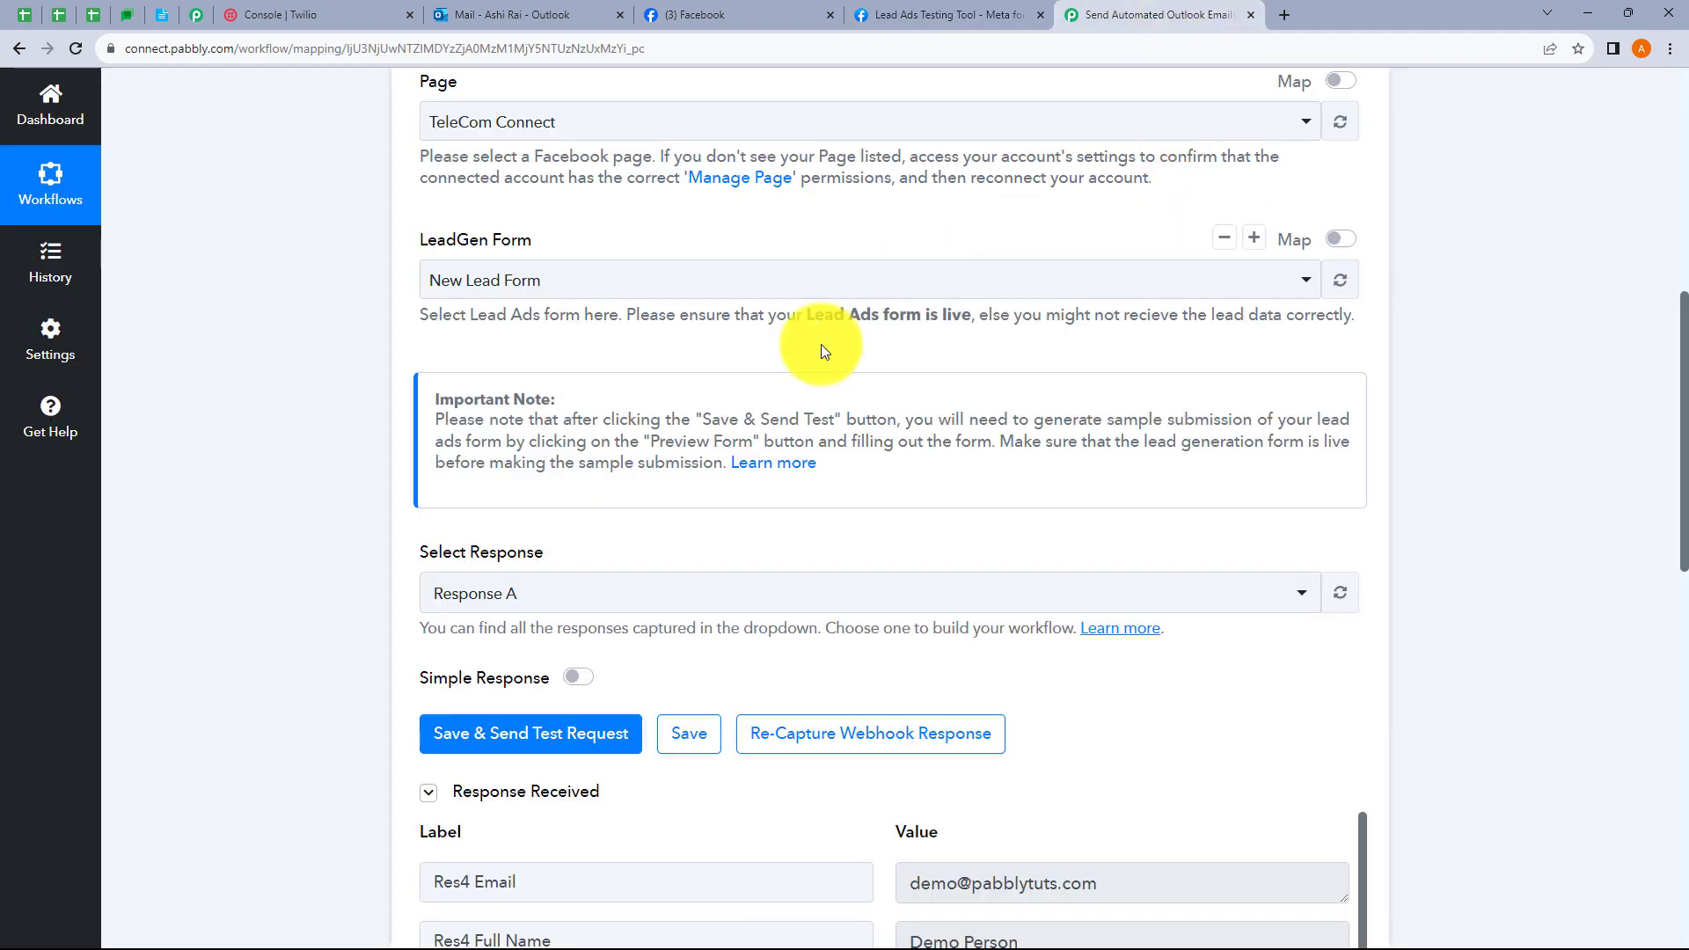
{"action": "scroll", "coordinate": [819, 357], "scroll_direction": "down", "scroll_amount": 2}
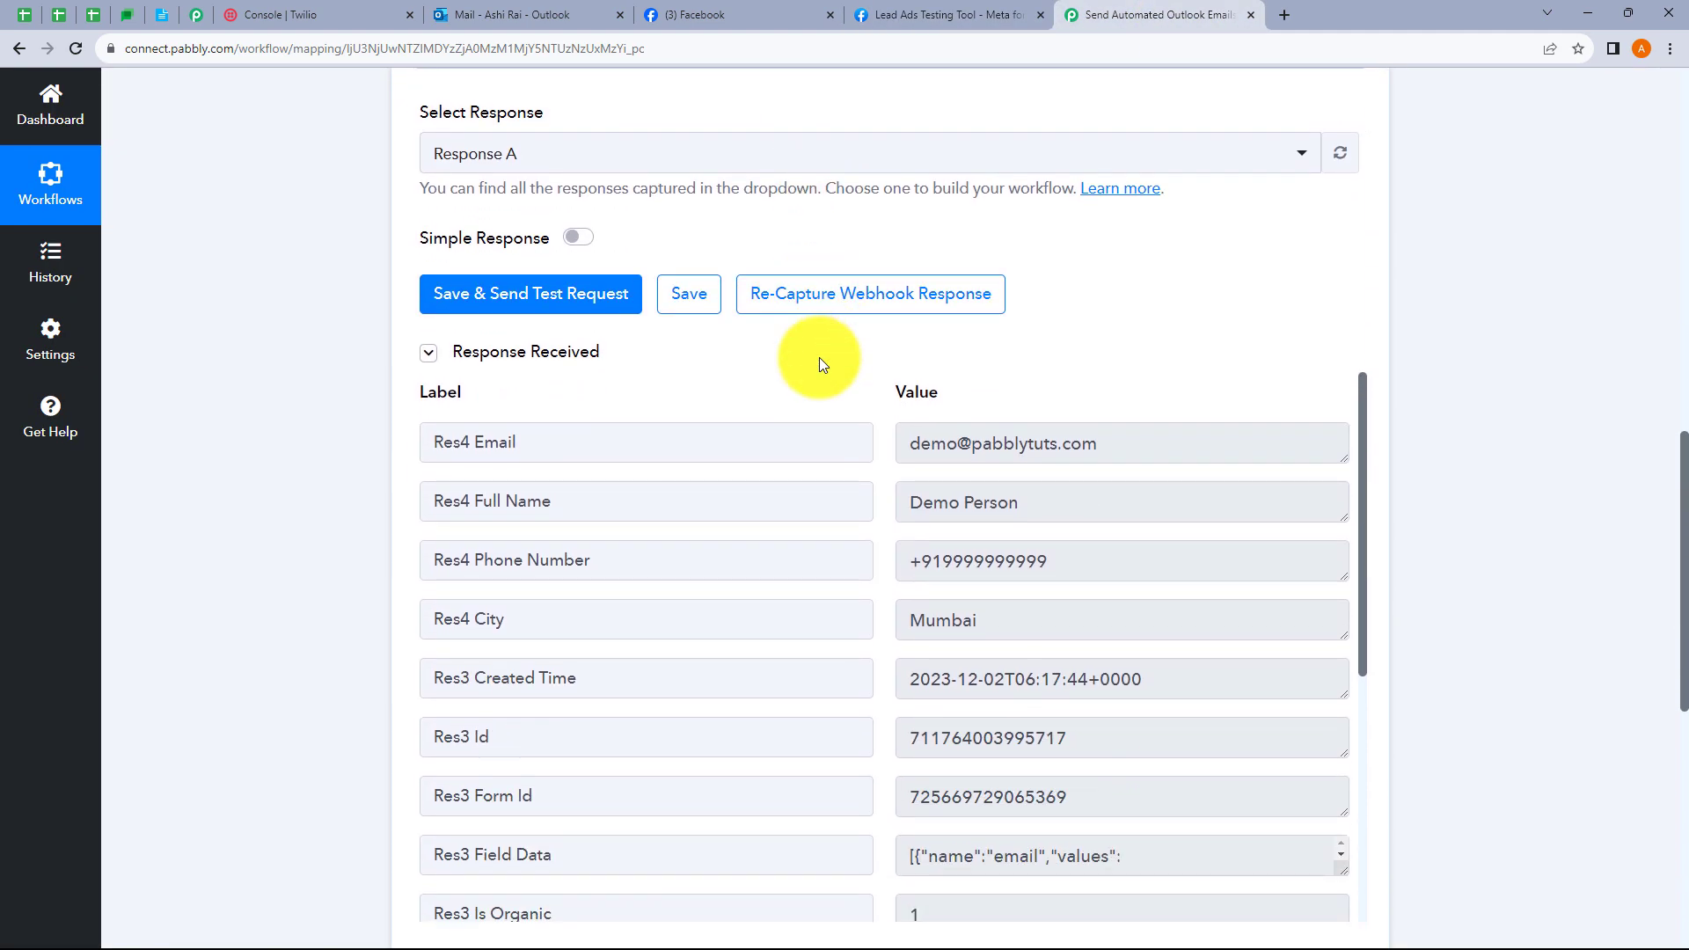
{"action": "left_click_drag", "start_coordinate": [1117, 444], "coordinate": [922, 444]}
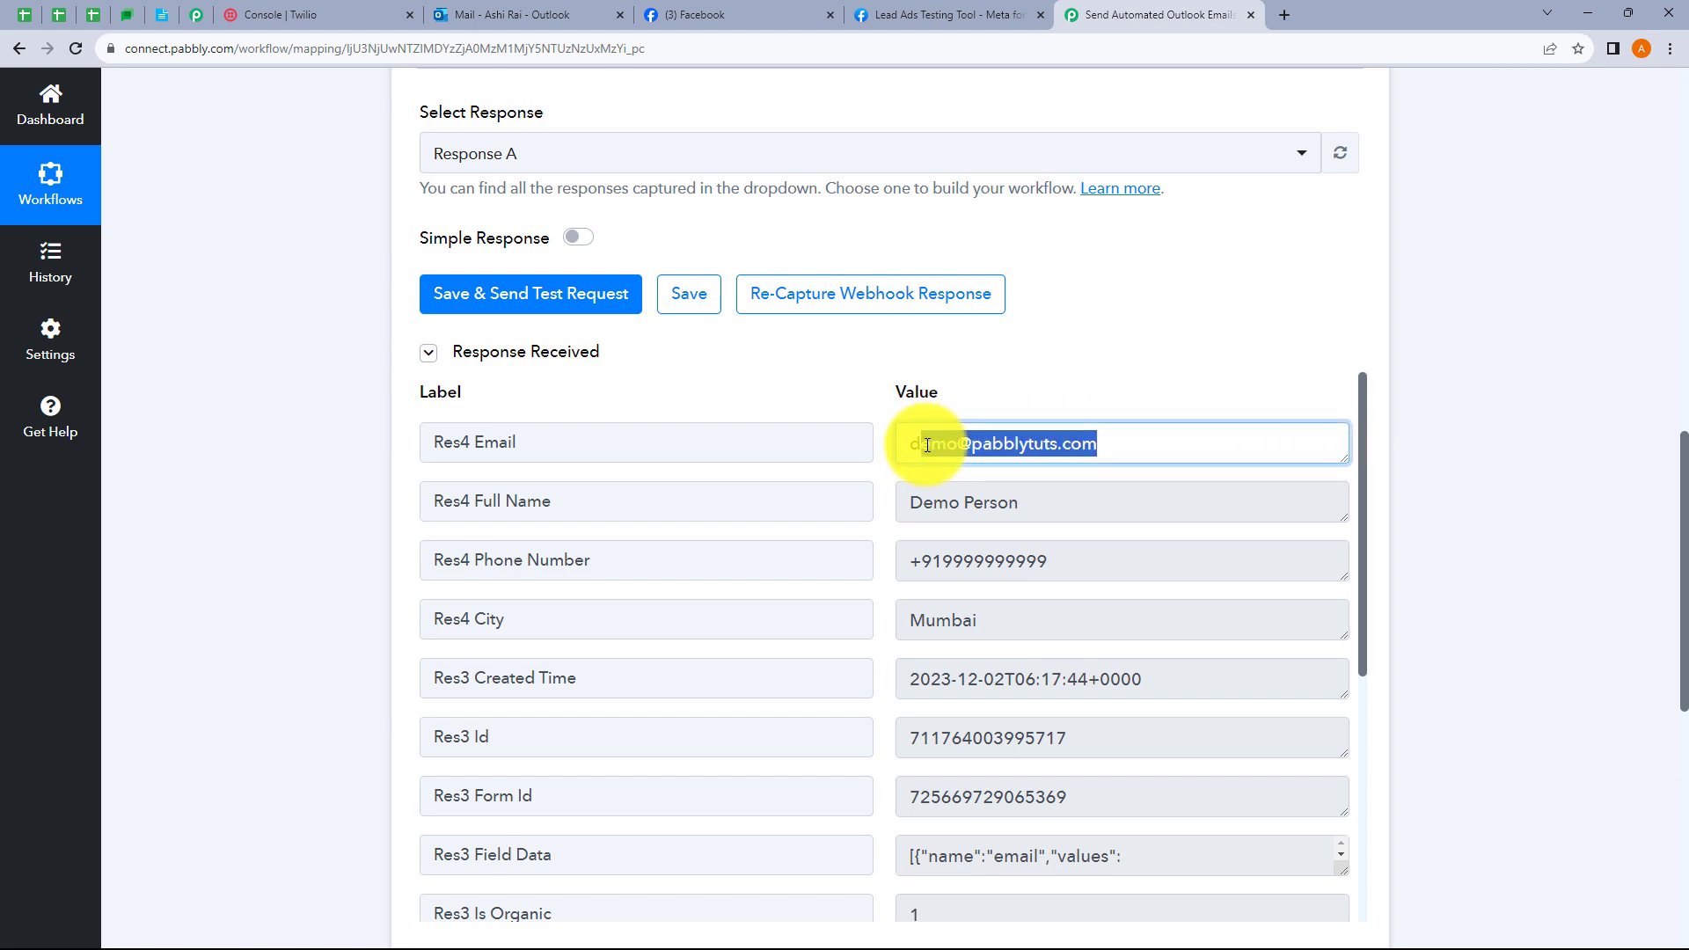
{"action": "left_click", "coordinate": [1117, 392]}
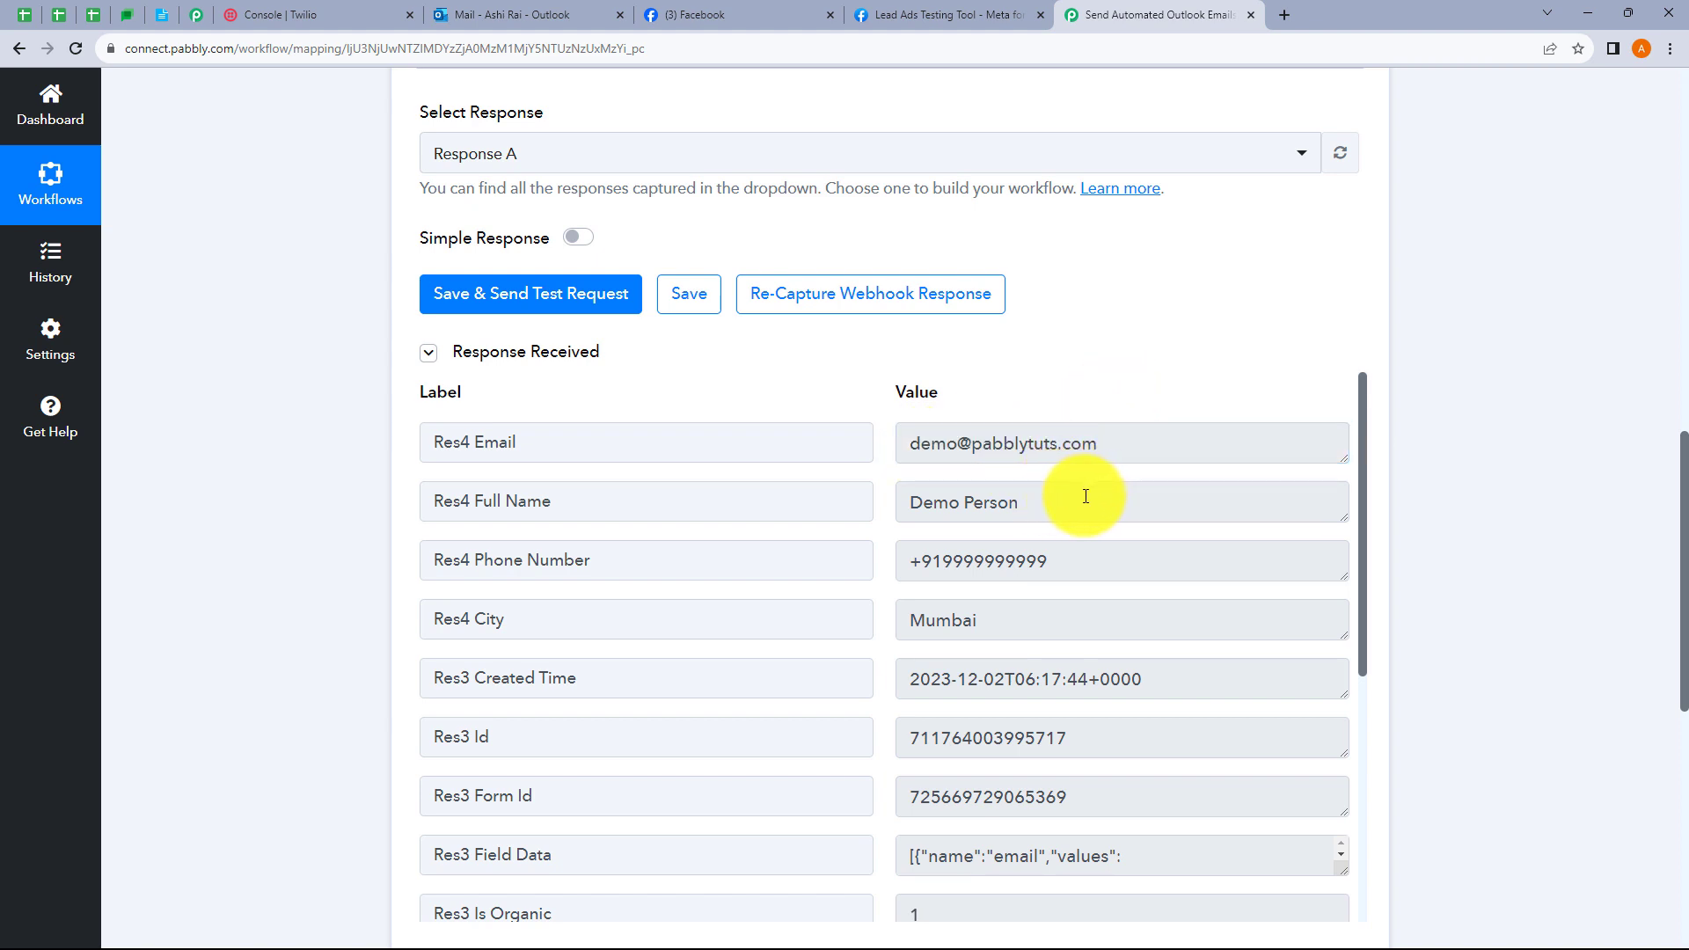
{"action": "left_click_drag", "start_coordinate": [1086, 496], "coordinate": [906, 503]}
{"action": "left_click_drag", "start_coordinate": [1068, 554], "coordinate": [894, 566]}
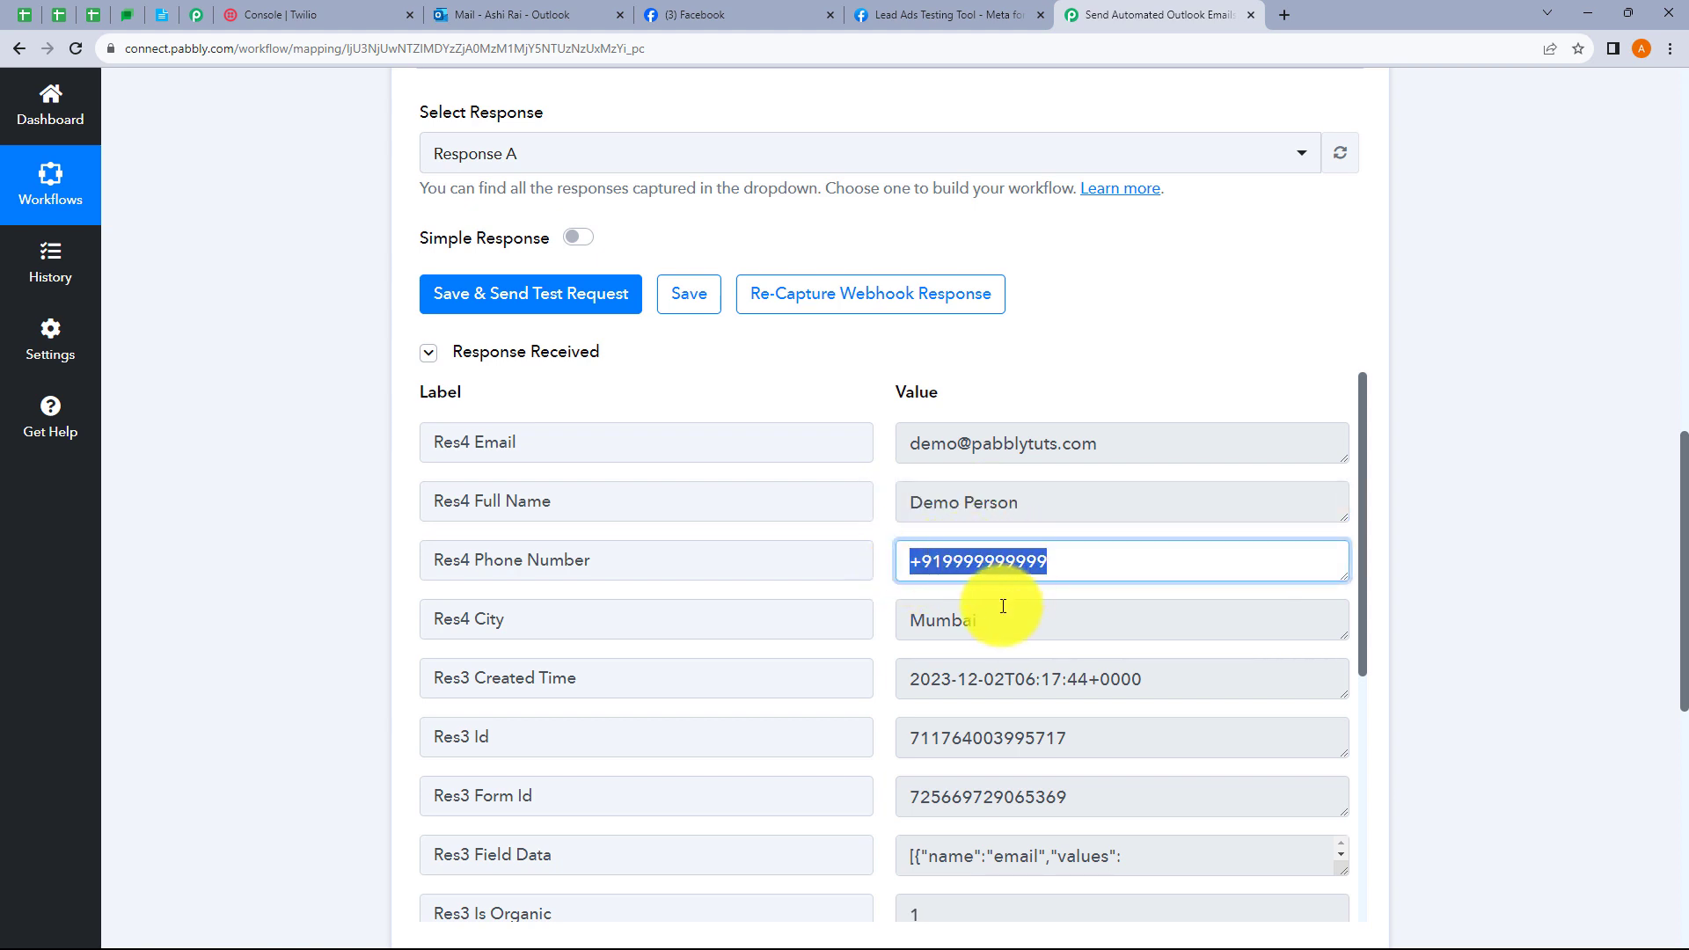
{"action": "left_click_drag", "start_coordinate": [1003, 606], "coordinate": [874, 615]}
{"action": "left_click", "coordinate": [1101, 366]}
{"action": "scroll", "coordinate": [997, 483], "scroll_direction": "down", "scroll_amount": 2}
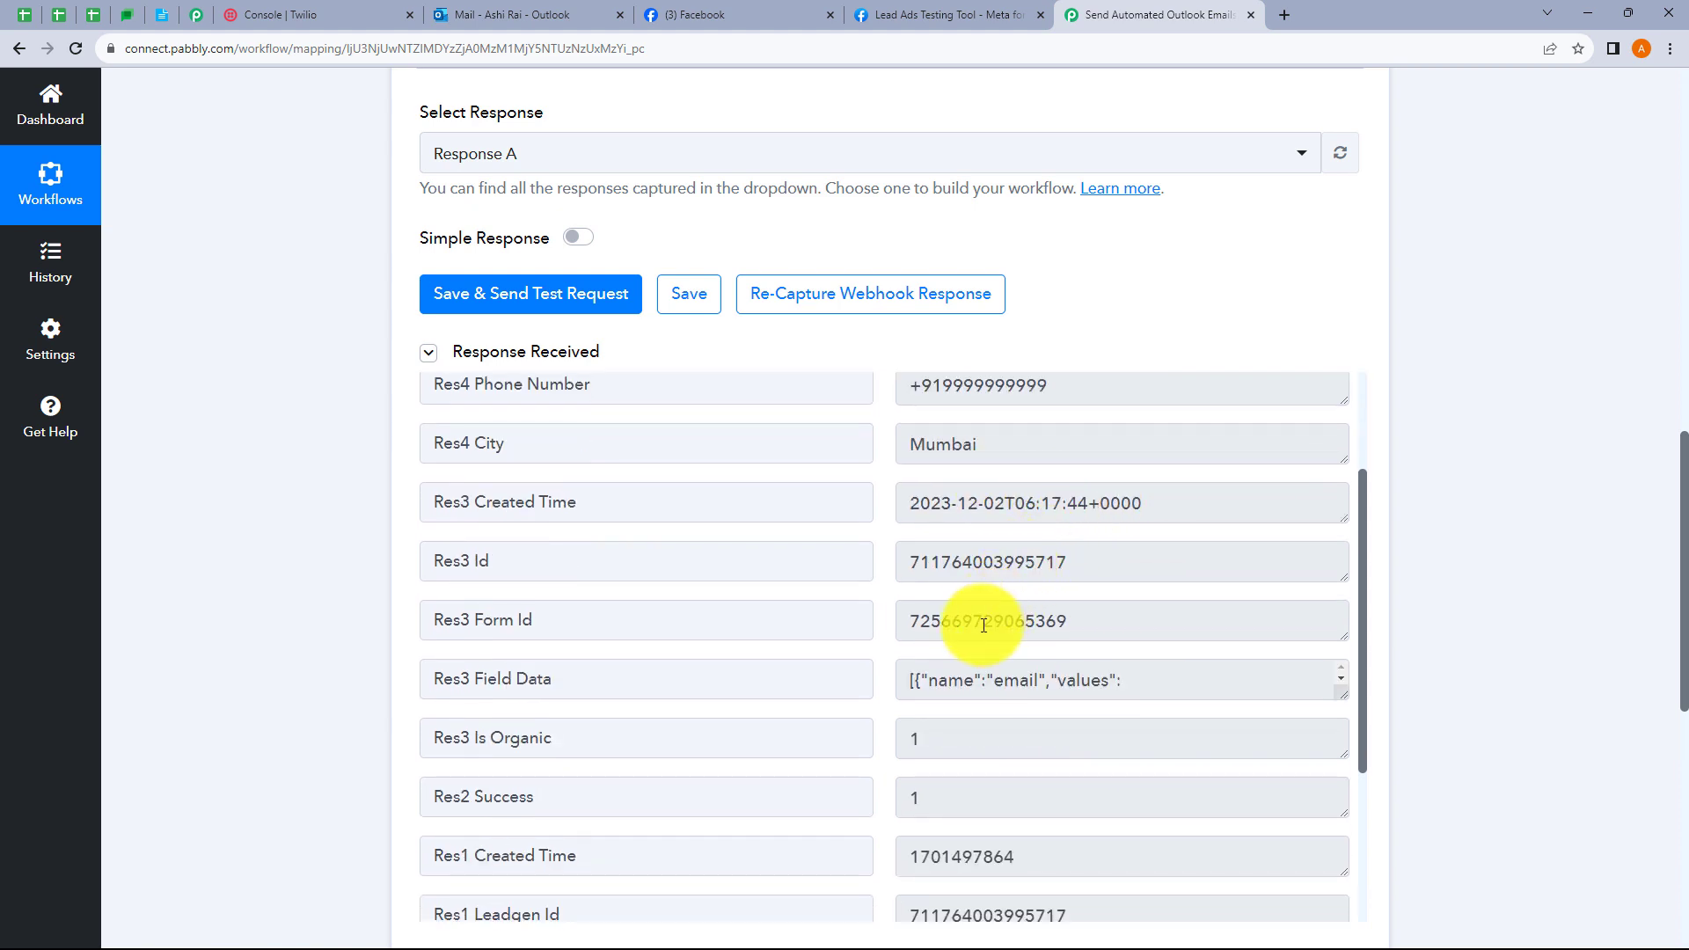
{"action": "scroll", "coordinate": [1001, 651], "scroll_direction": "down", "scroll_amount": 3}
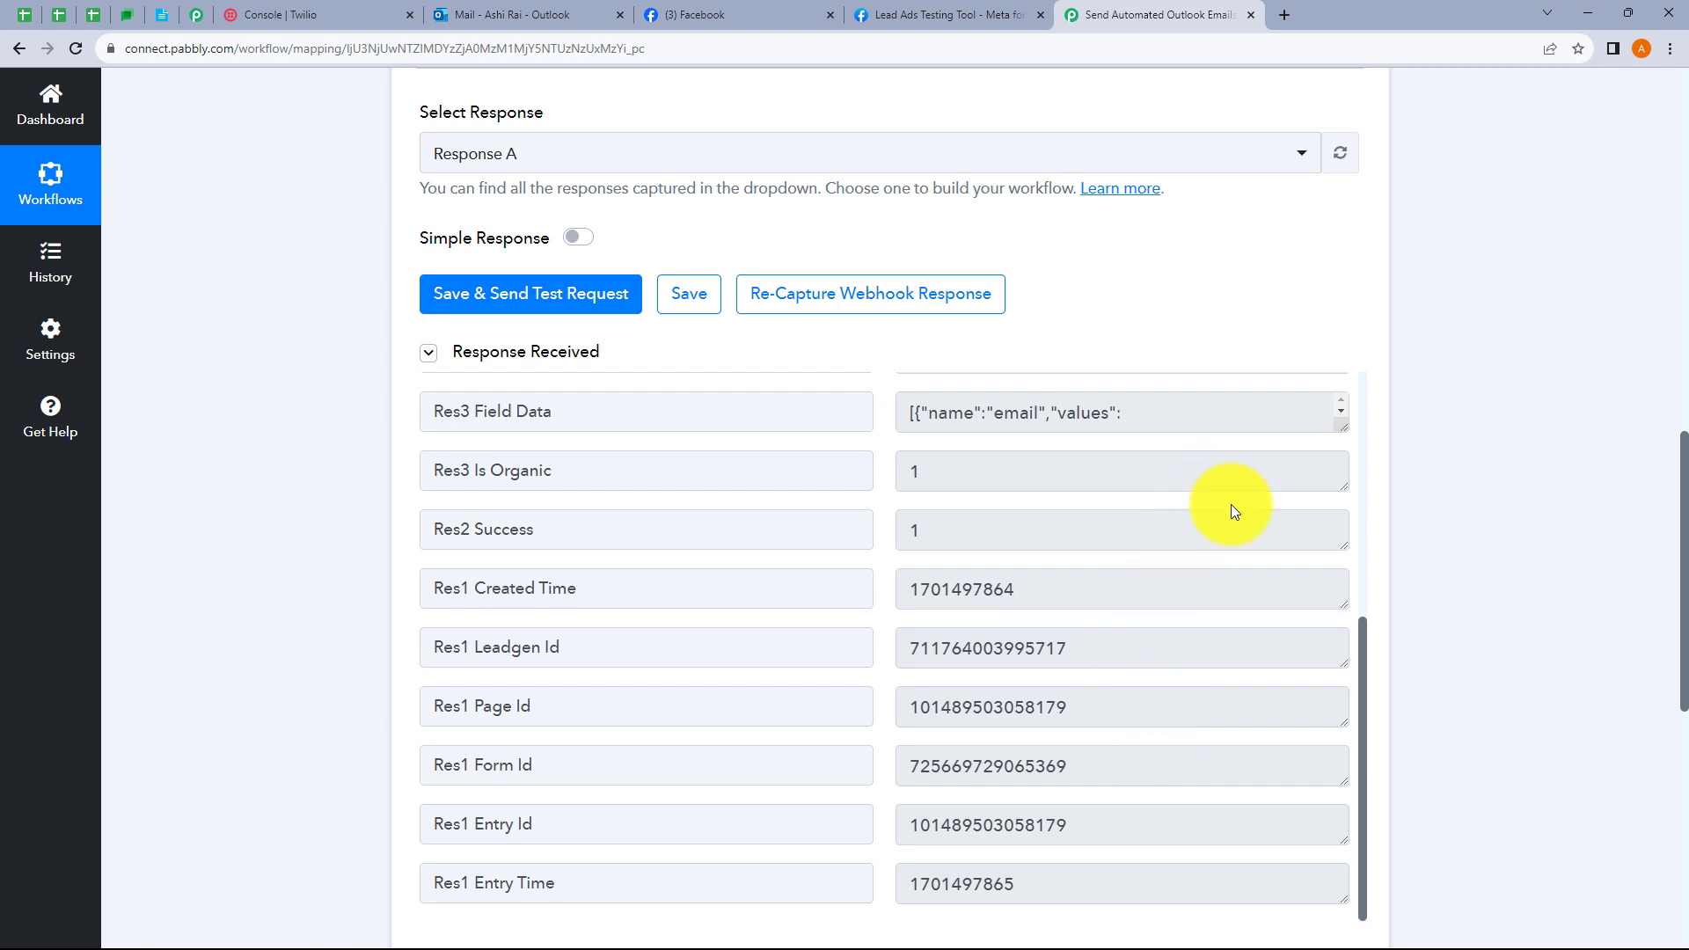
{"action": "scroll", "coordinate": [1232, 504], "scroll_direction": "up", "scroll_amount": 4}
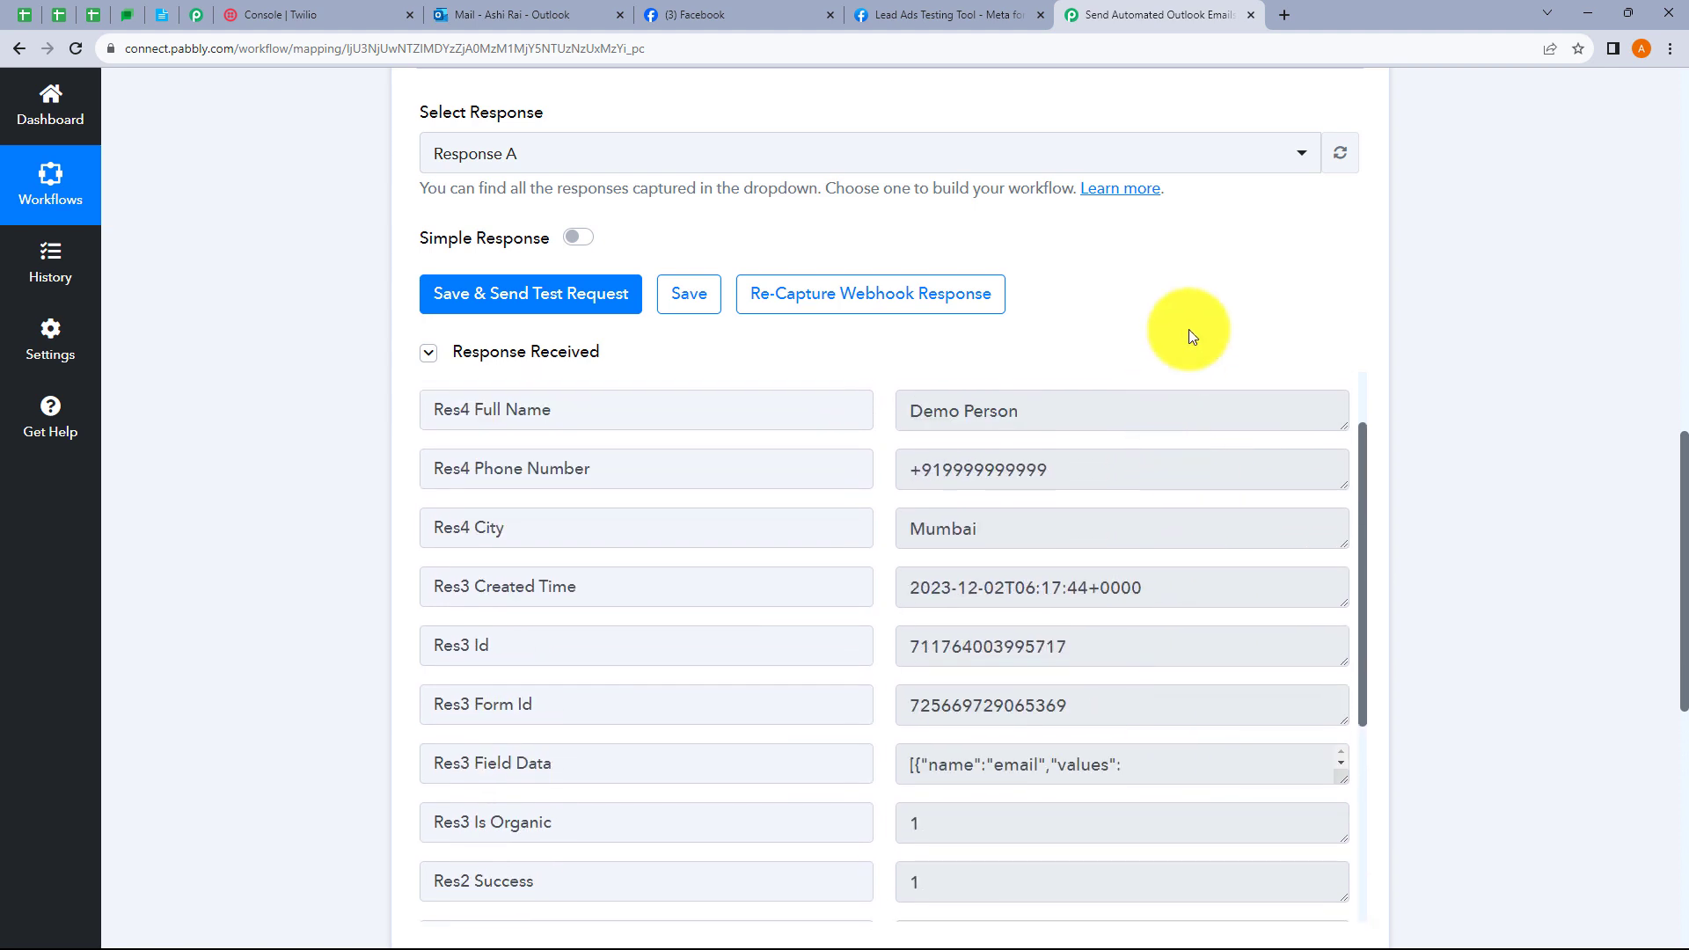
{"action": "scroll", "coordinate": [1200, 343], "scroll_direction": "up", "scroll_amount": 1}
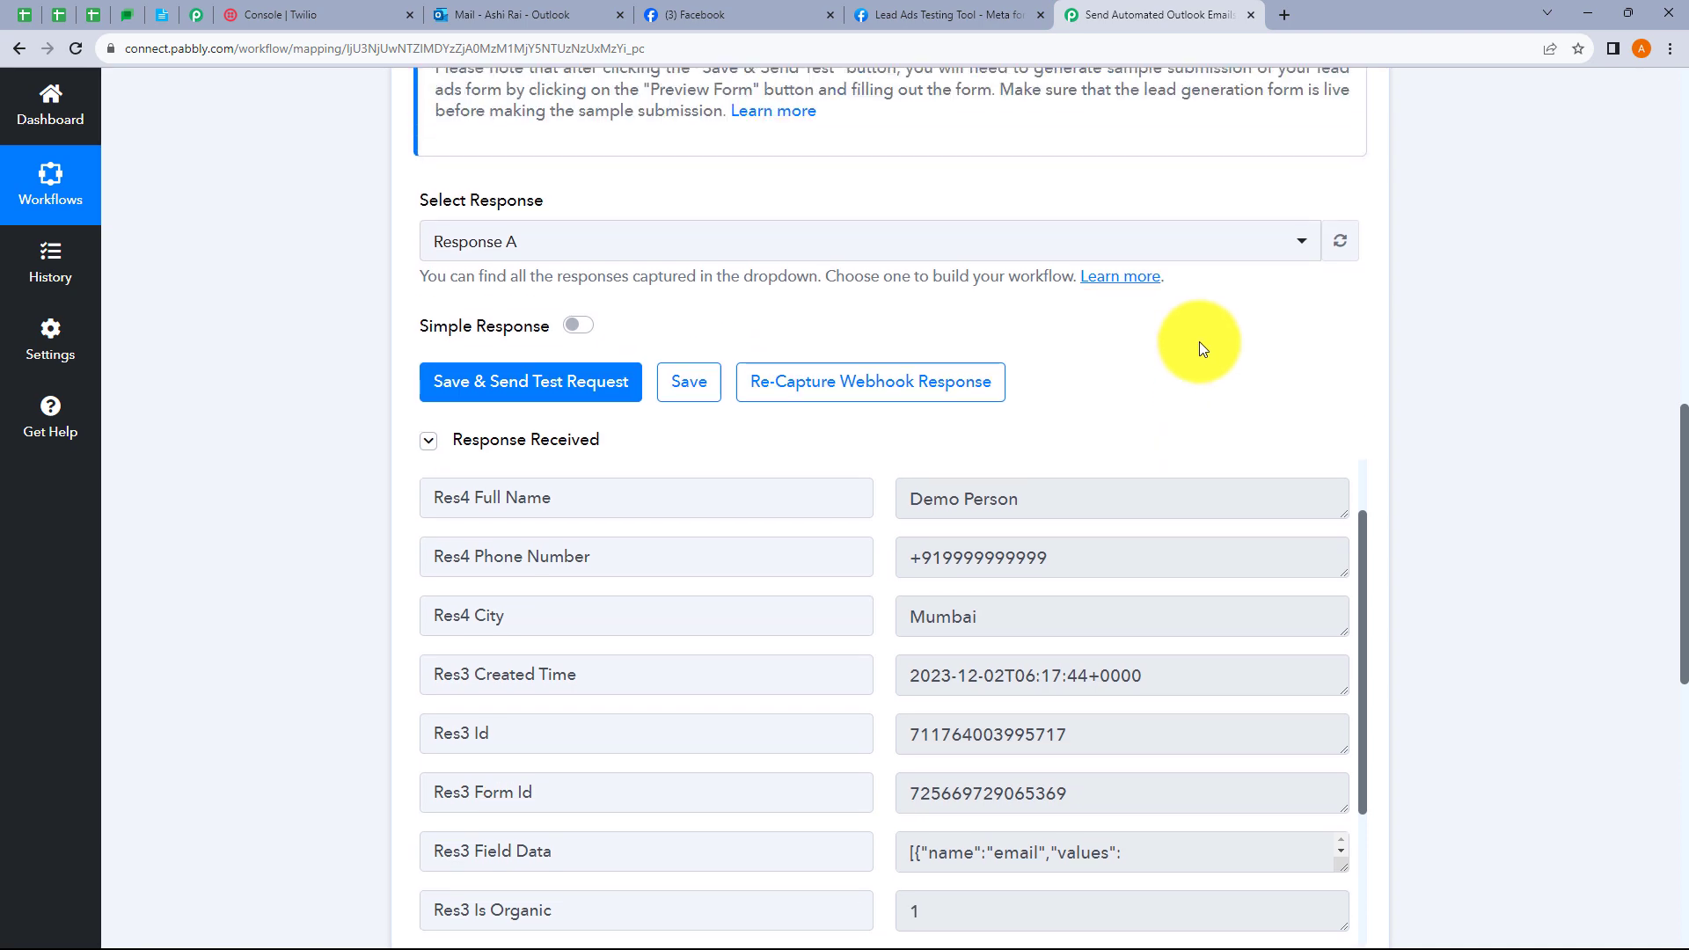
{"action": "scroll", "coordinate": [1200, 343], "scroll_direction": "up", "scroll_amount": 10}
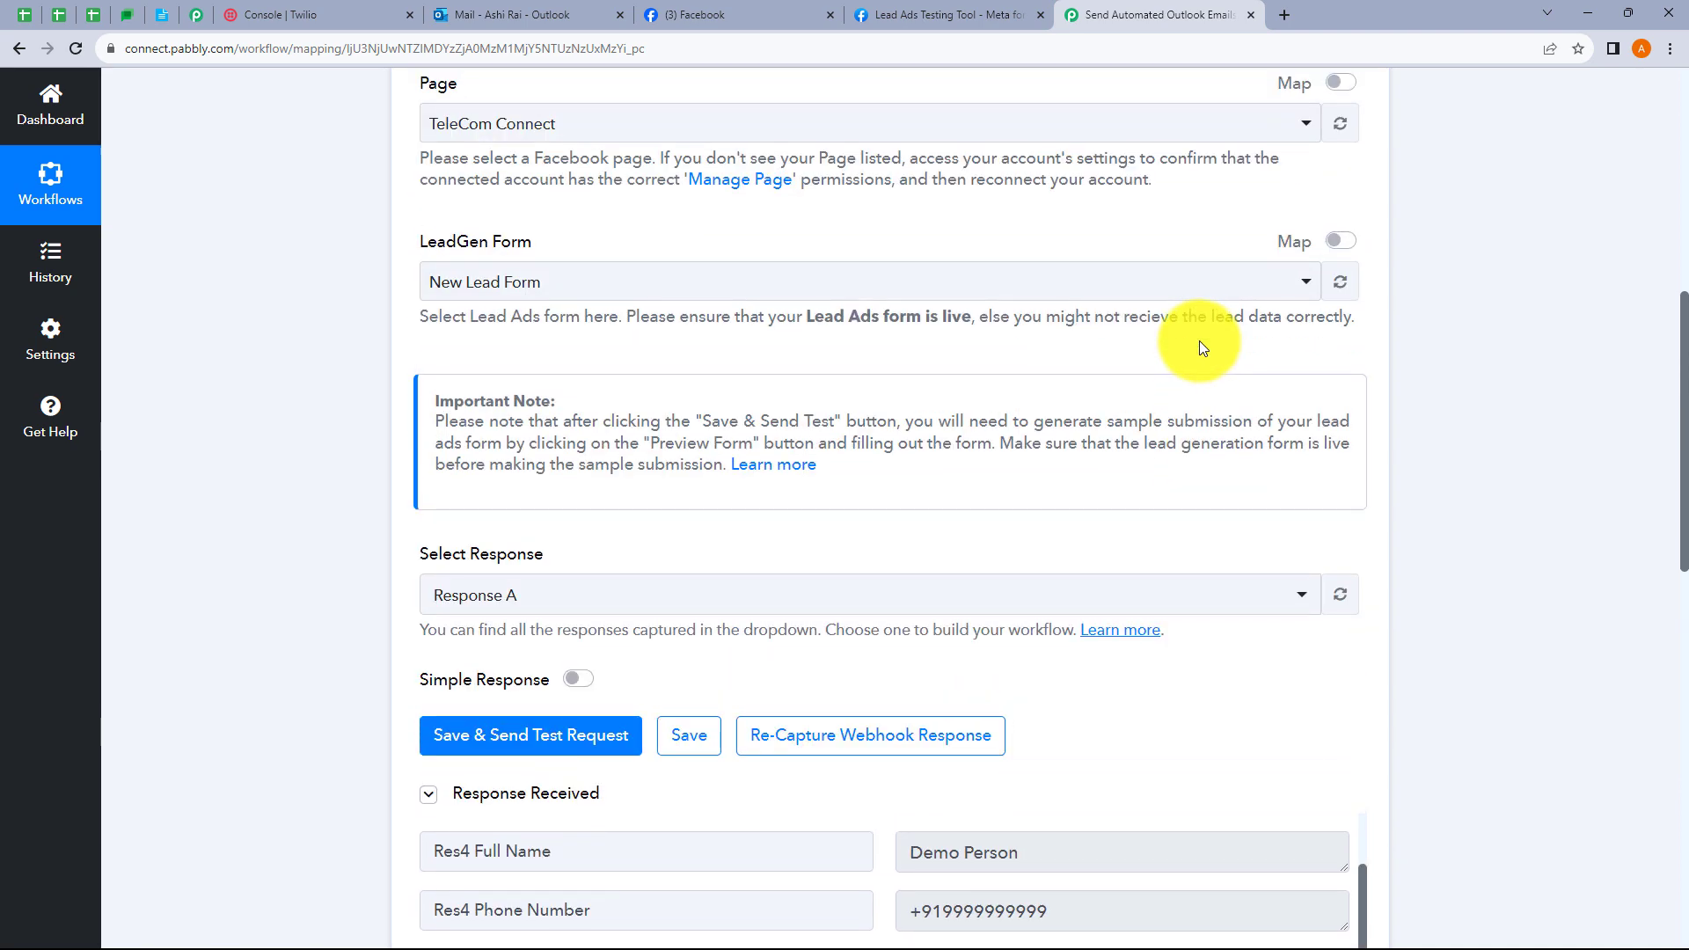
{"action": "scroll", "coordinate": [1201, 348], "scroll_direction": "up", "scroll_amount": 2}
{"action": "left_click", "coordinate": [957, 430]}
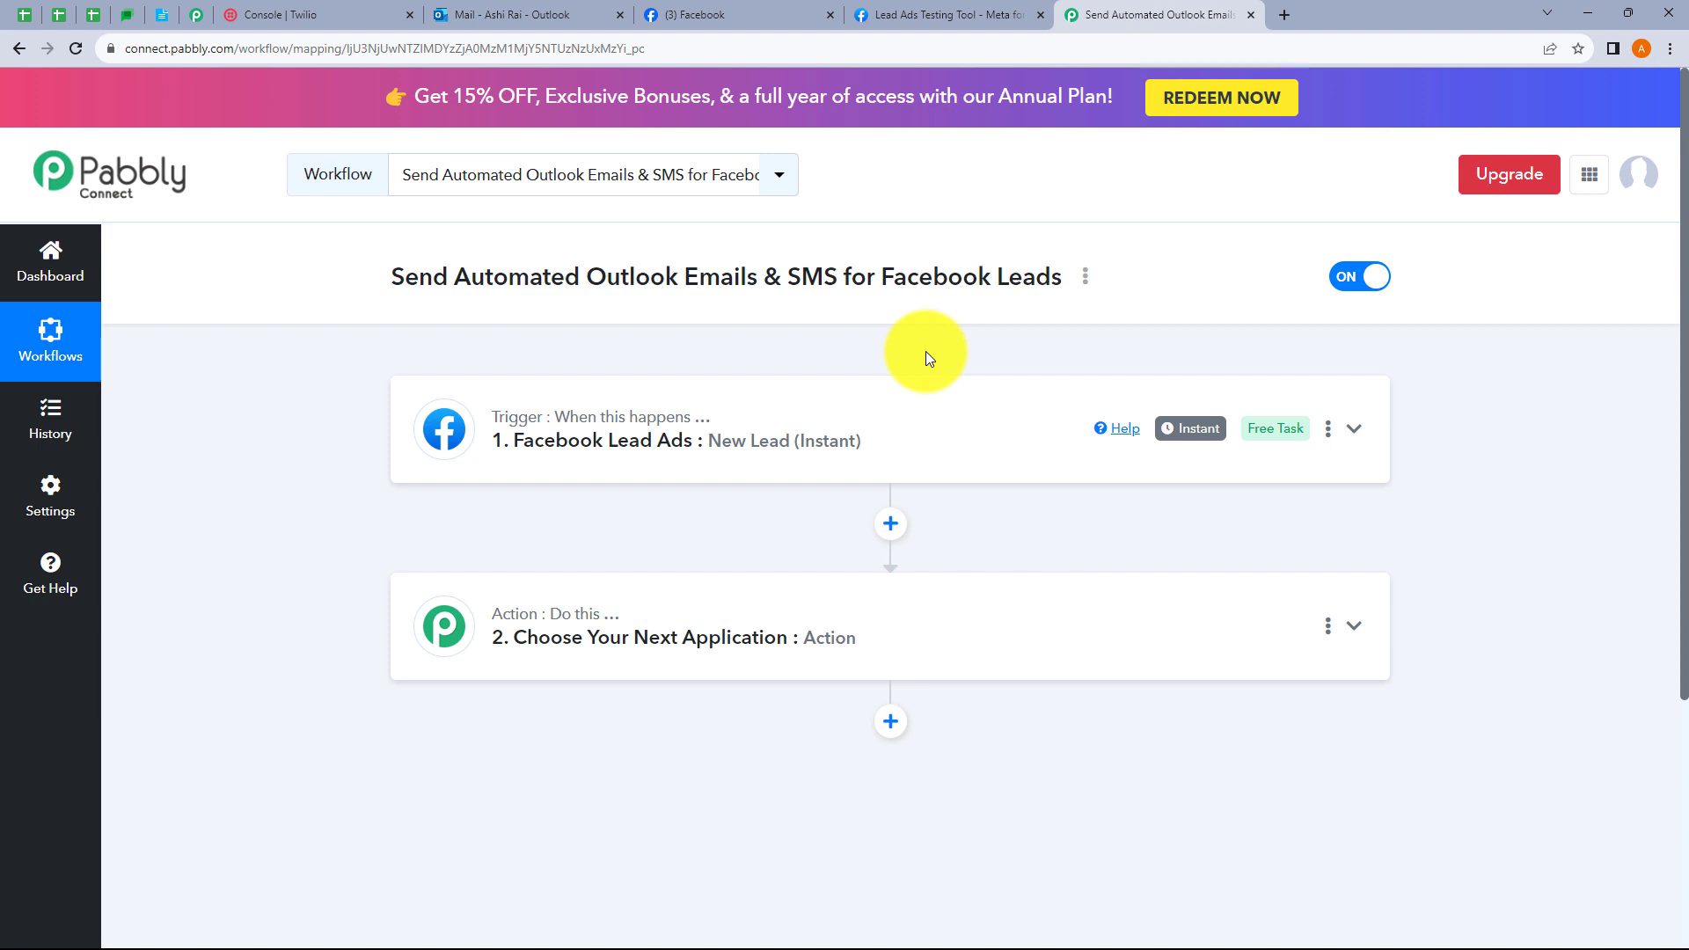
Step: Set the workflow's second step to the Microsoft Office 365 app with the Send Mail action event
{"action": "scroll", "coordinate": [863, 357], "scroll_direction": "down", "scroll_amount": 2}
{"action": "left_click", "coordinate": [698, 457]}
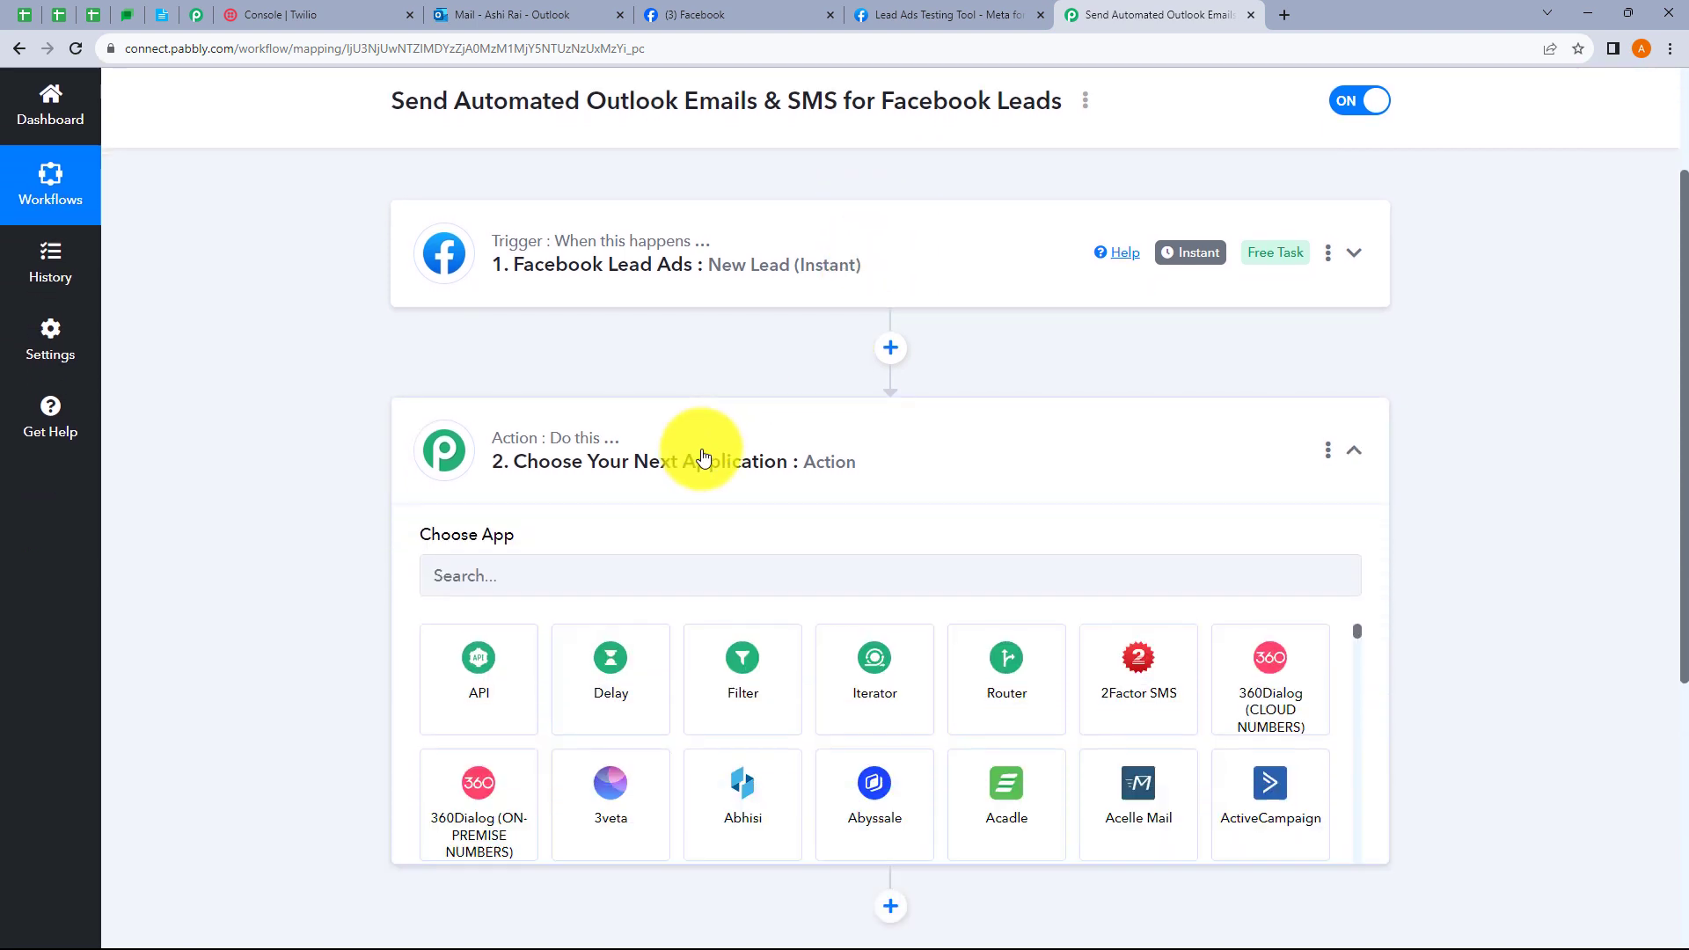
{"action": "left_click", "coordinate": [606, 571]}
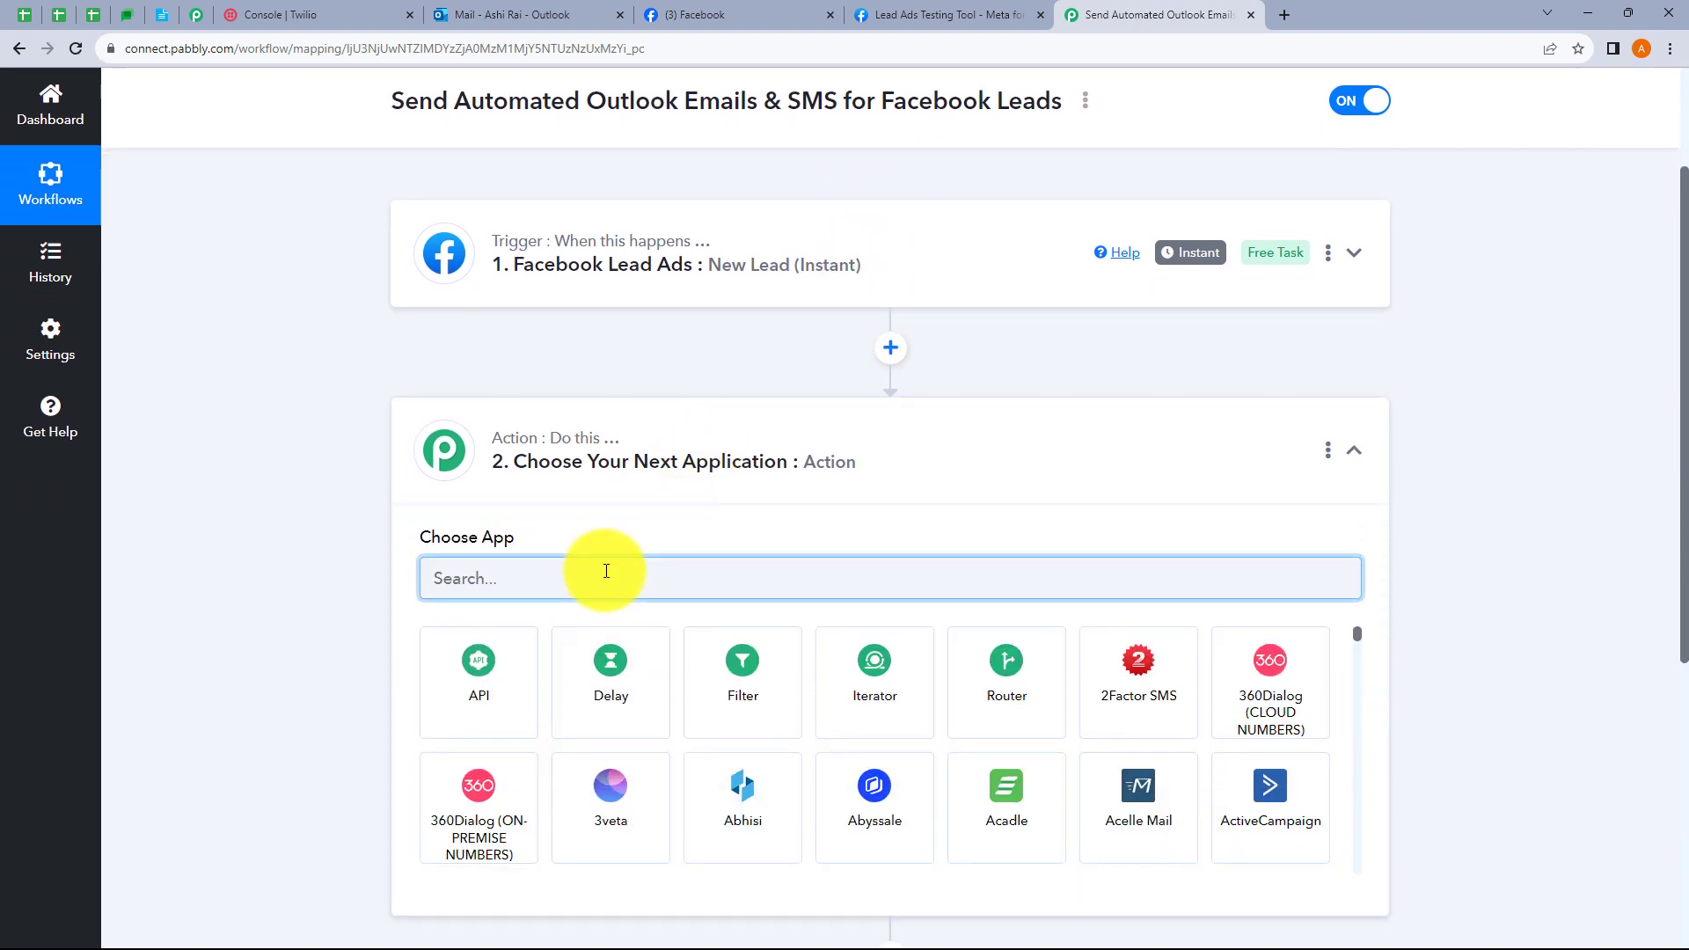
{"action": "type", "text": "Mi"}
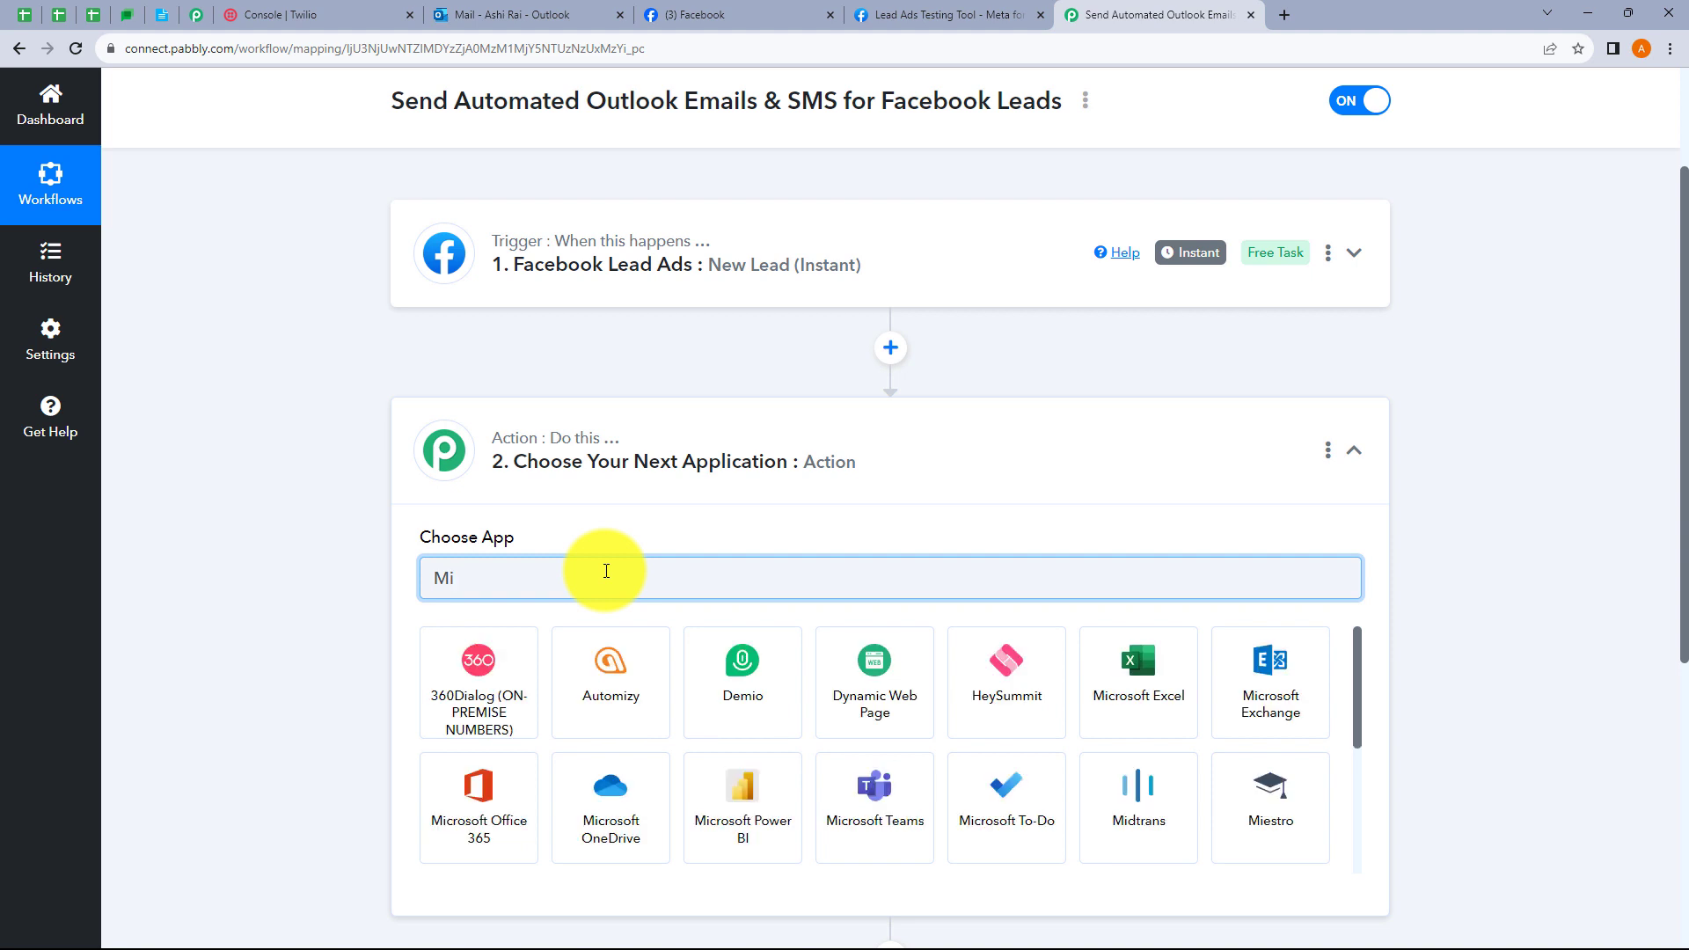
{"action": "type", "text": "cro"}
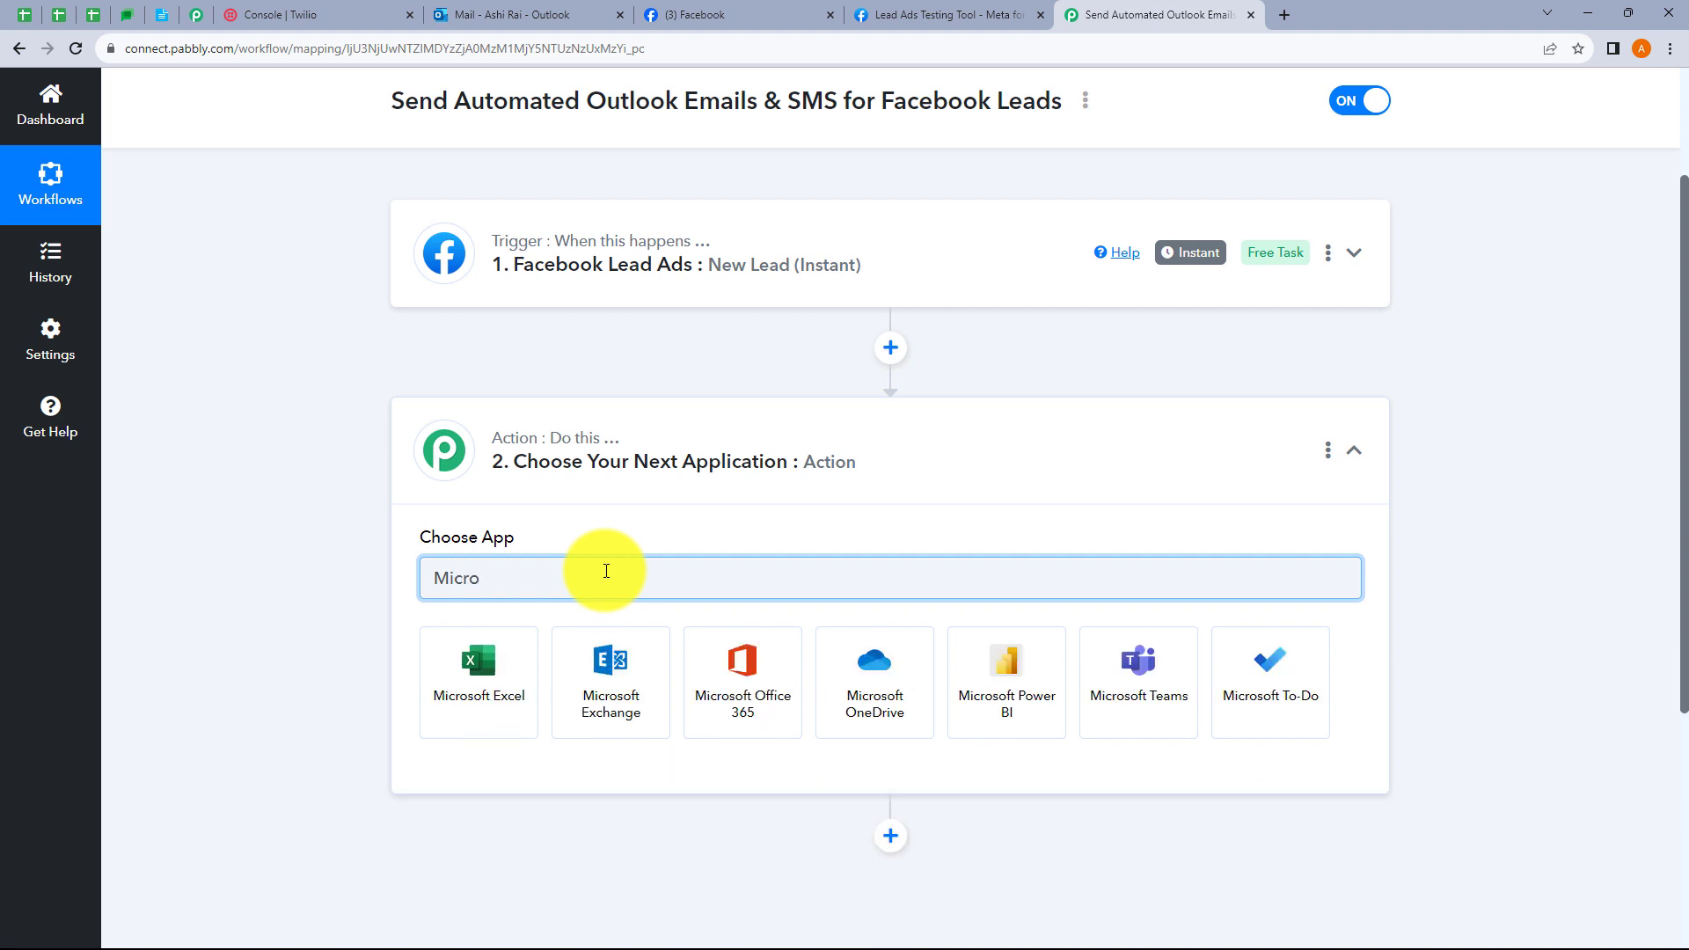
{"action": "type", "text": "soft"}
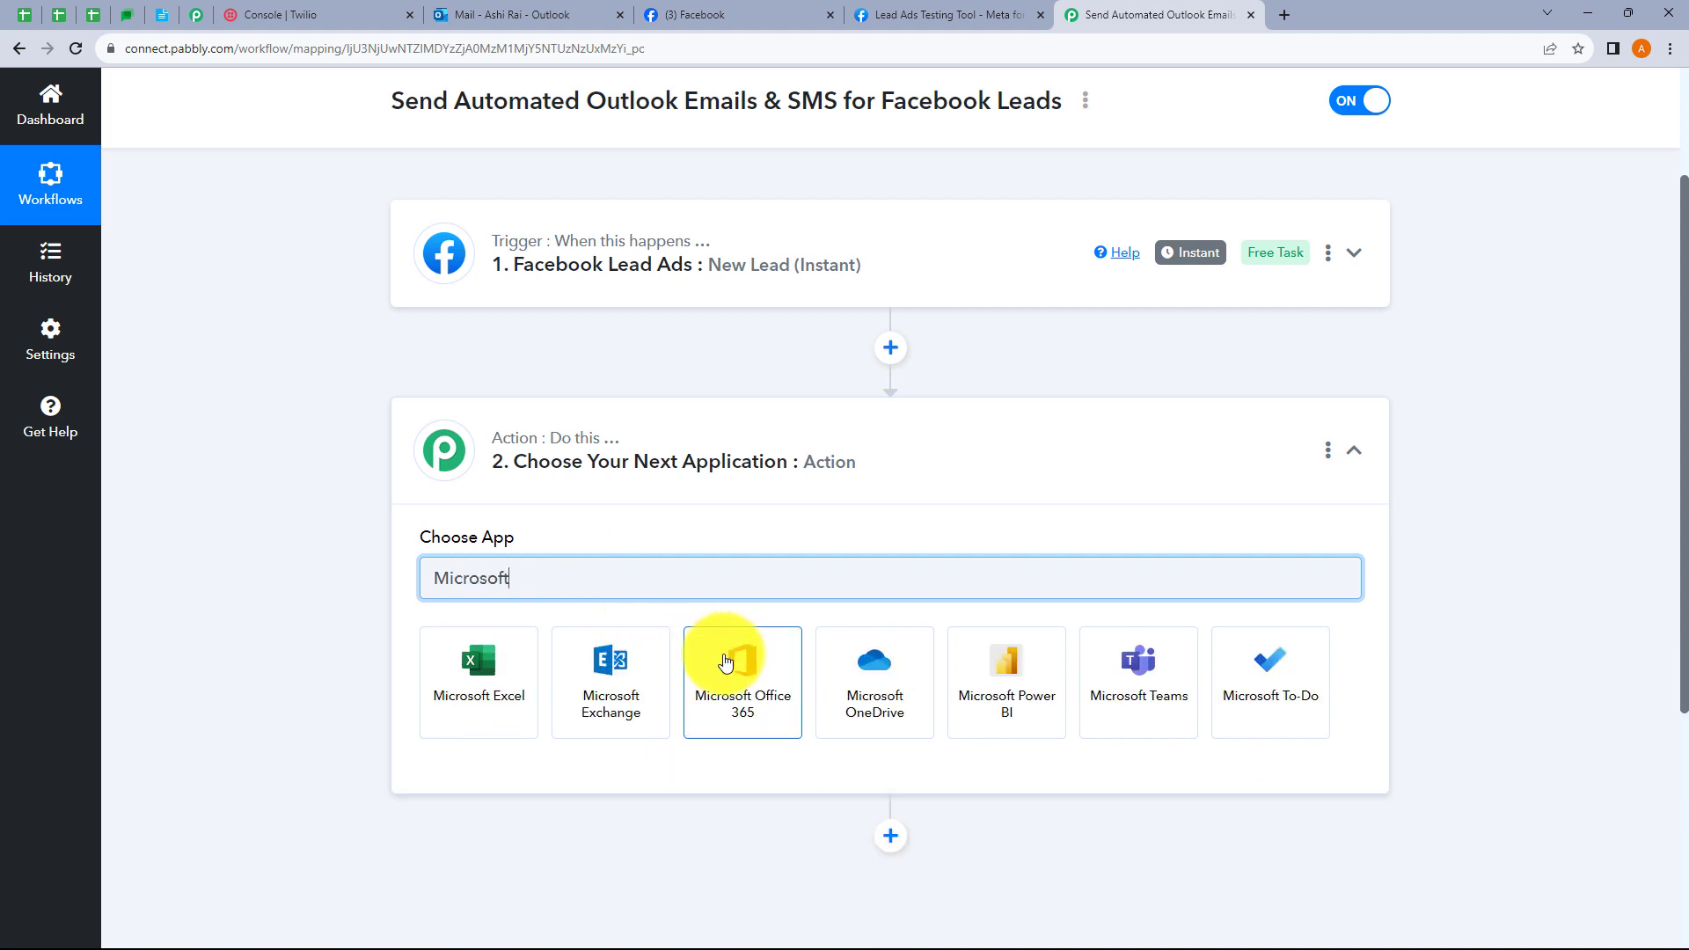
{"action": "left_click", "coordinate": [740, 677]}
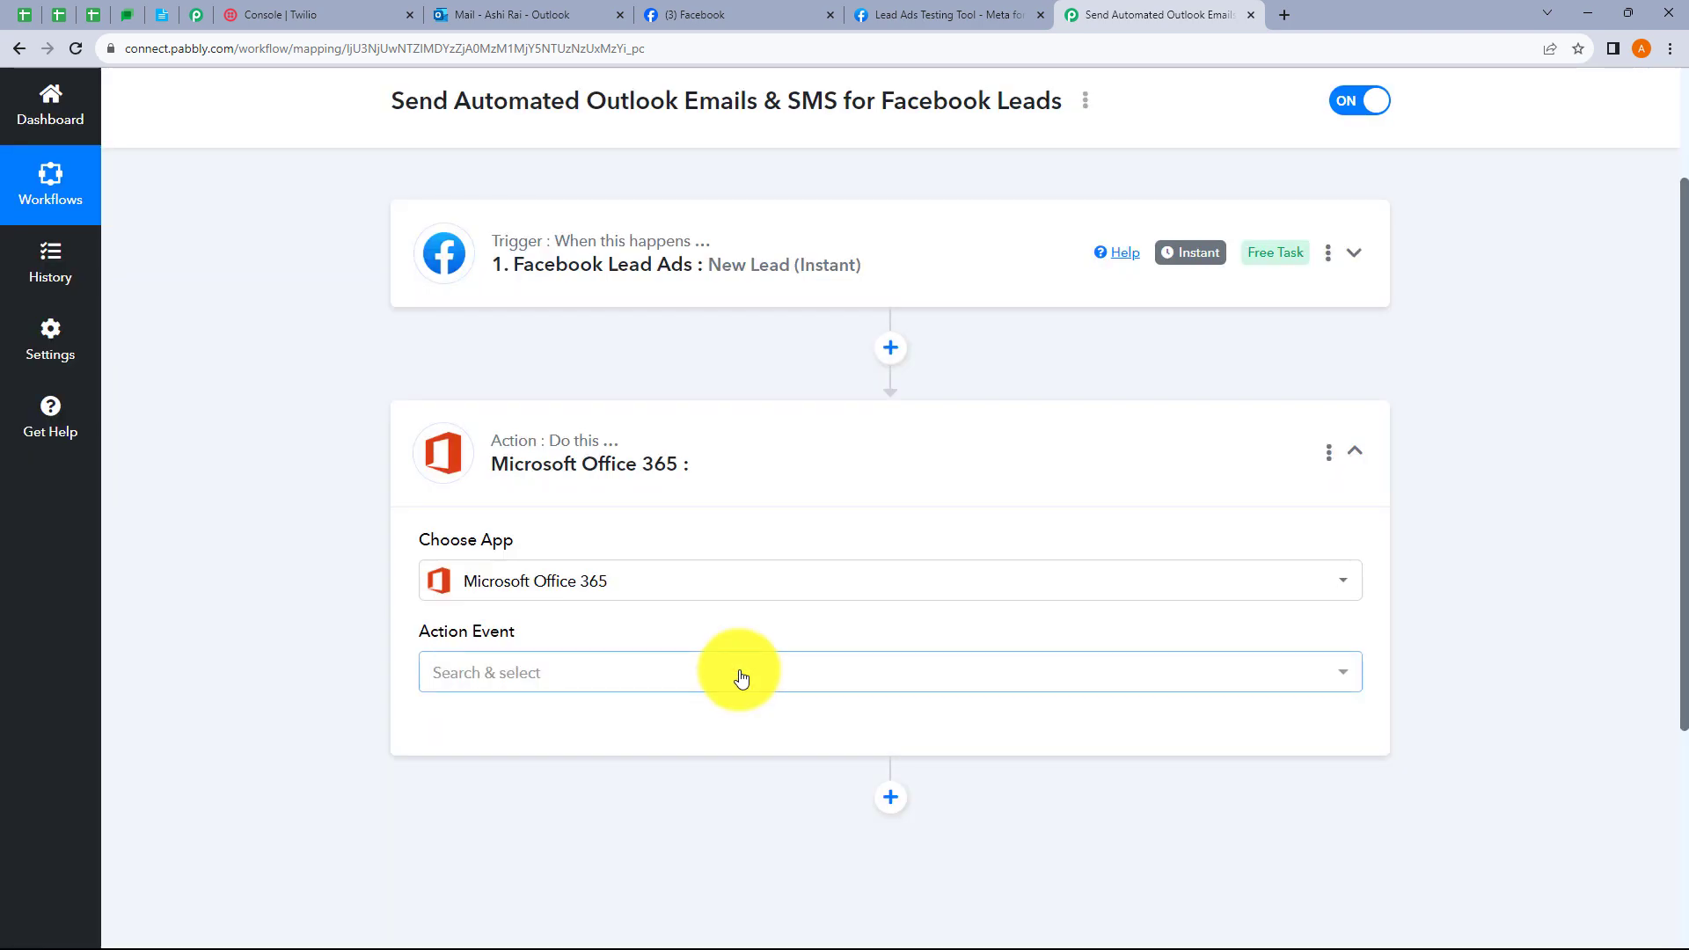
{"action": "left_click", "coordinate": [509, 673]}
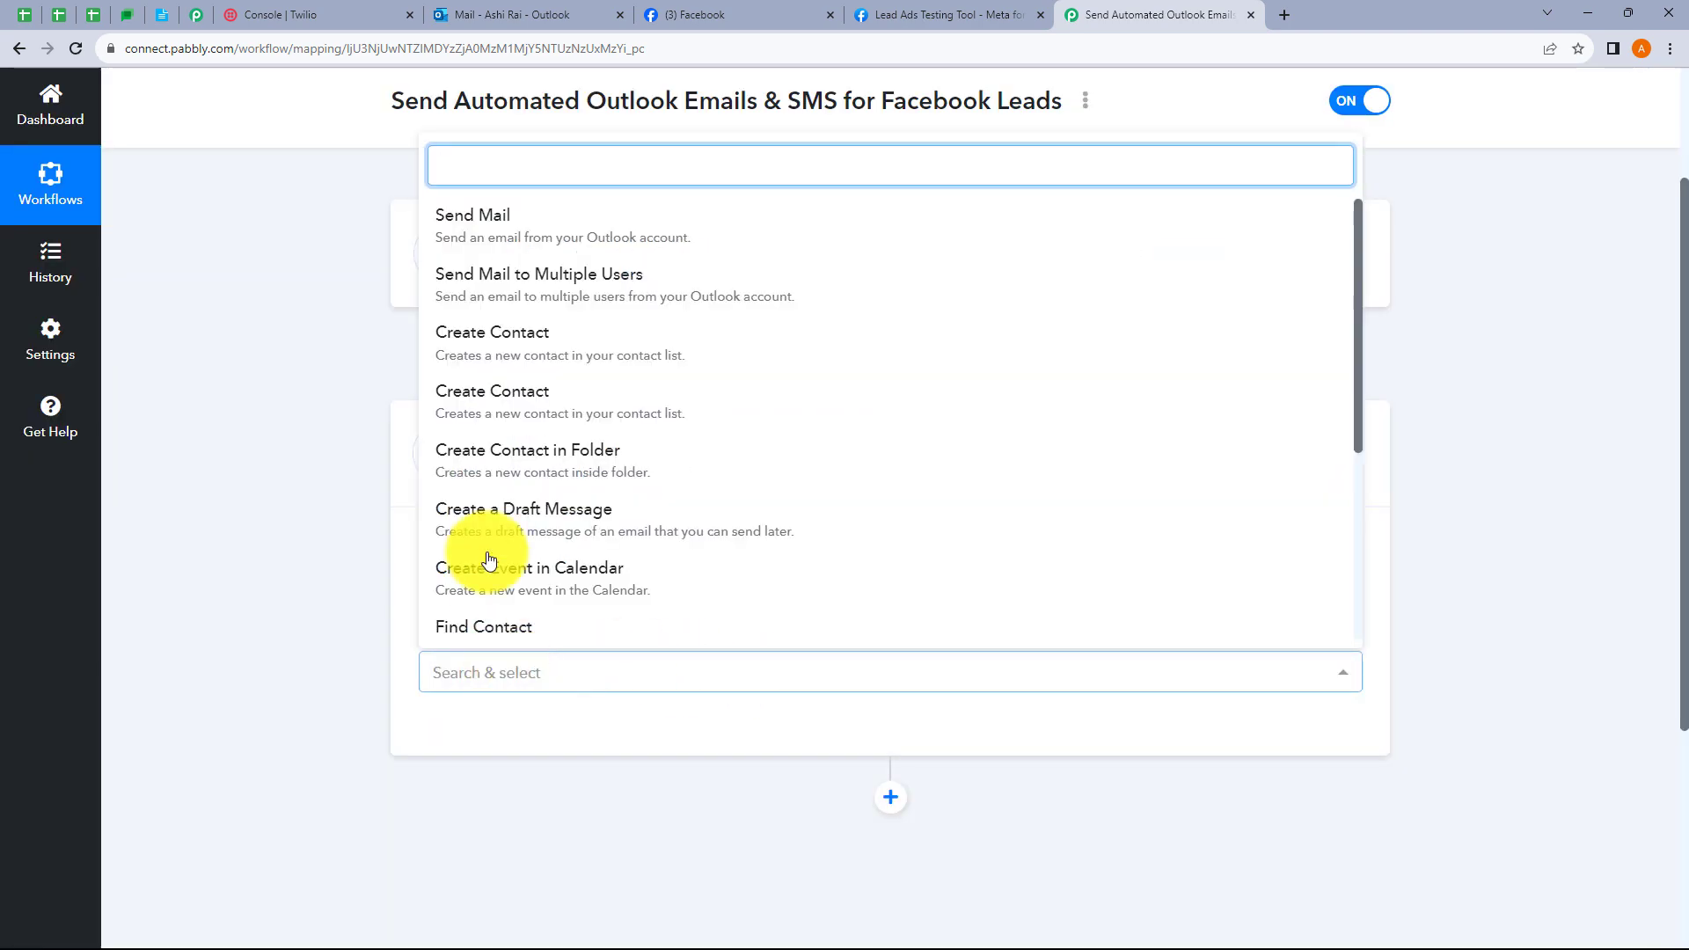
{"action": "left_click", "coordinate": [504, 244]}
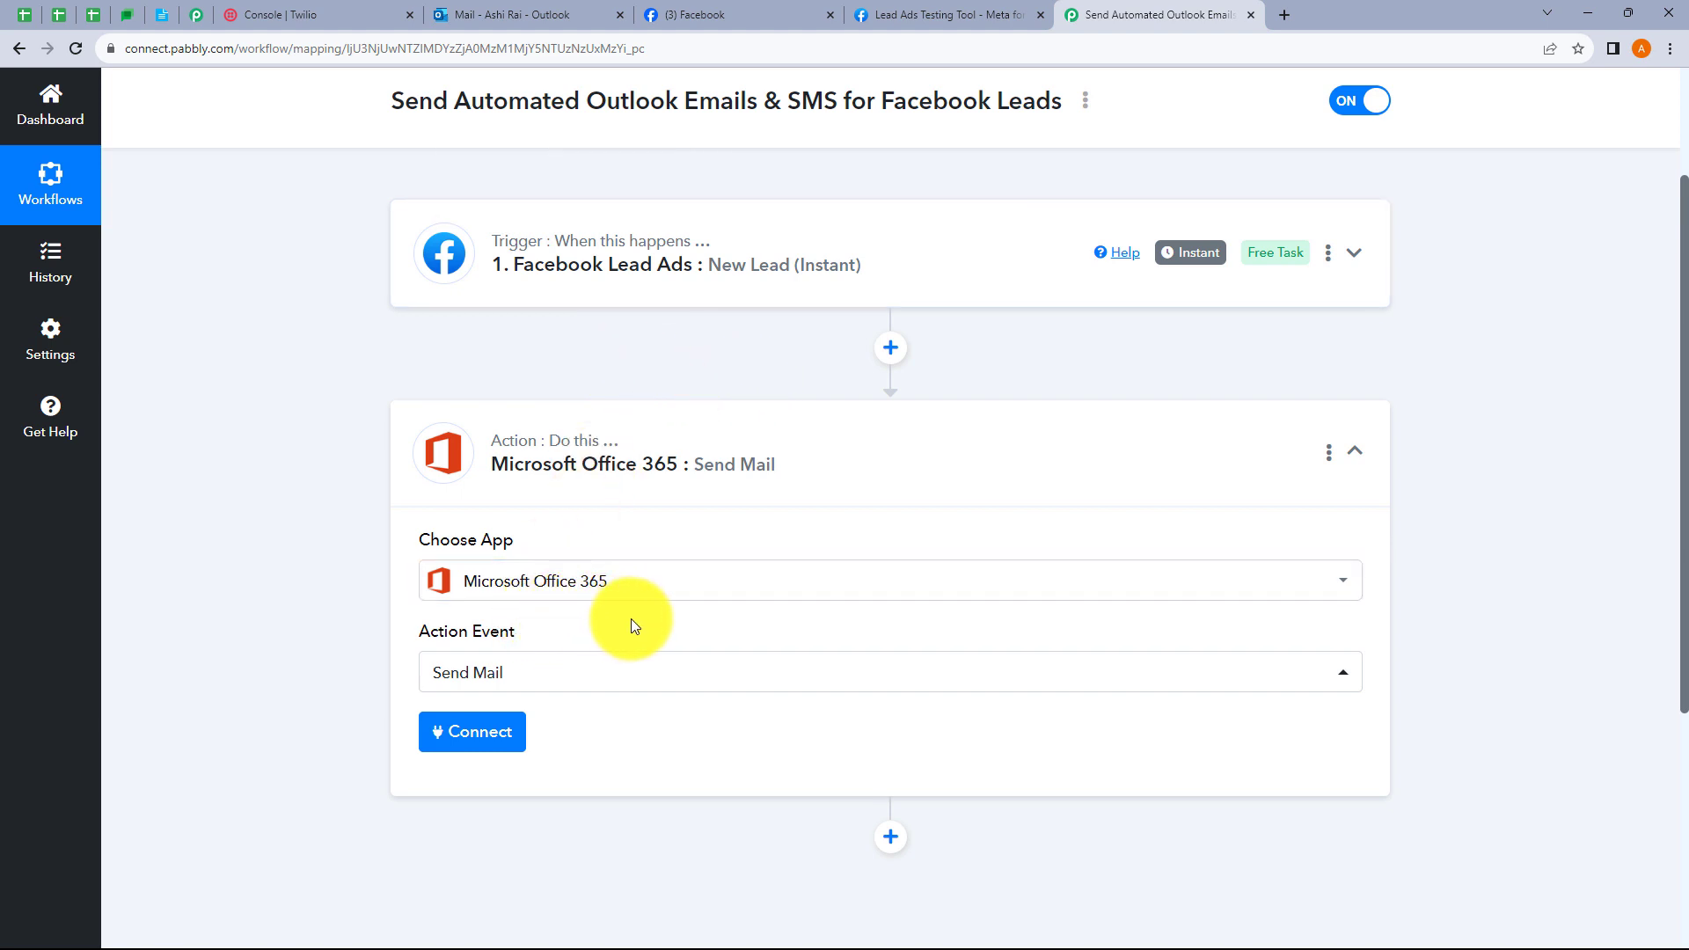
Step: Connect the Send Mail action through a new Microsoft Office 365 connection, granting Pabbly Connect the requested account permissions
{"action": "left_click", "coordinate": [482, 729]}
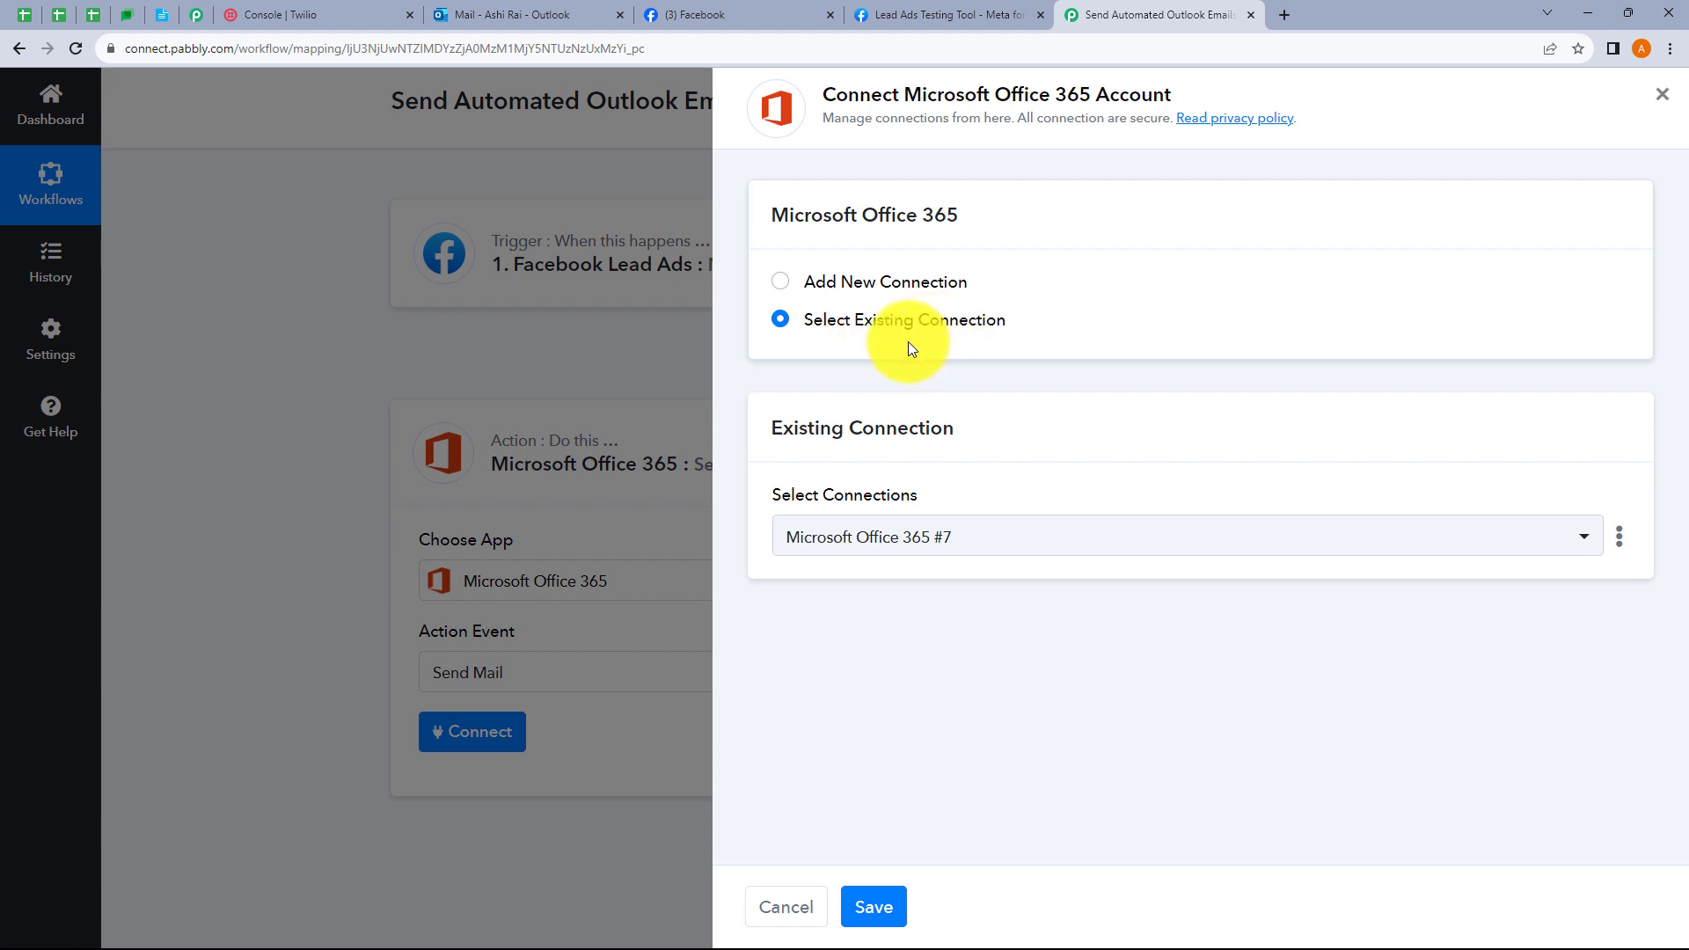
{"action": "left_click", "coordinate": [942, 541]}
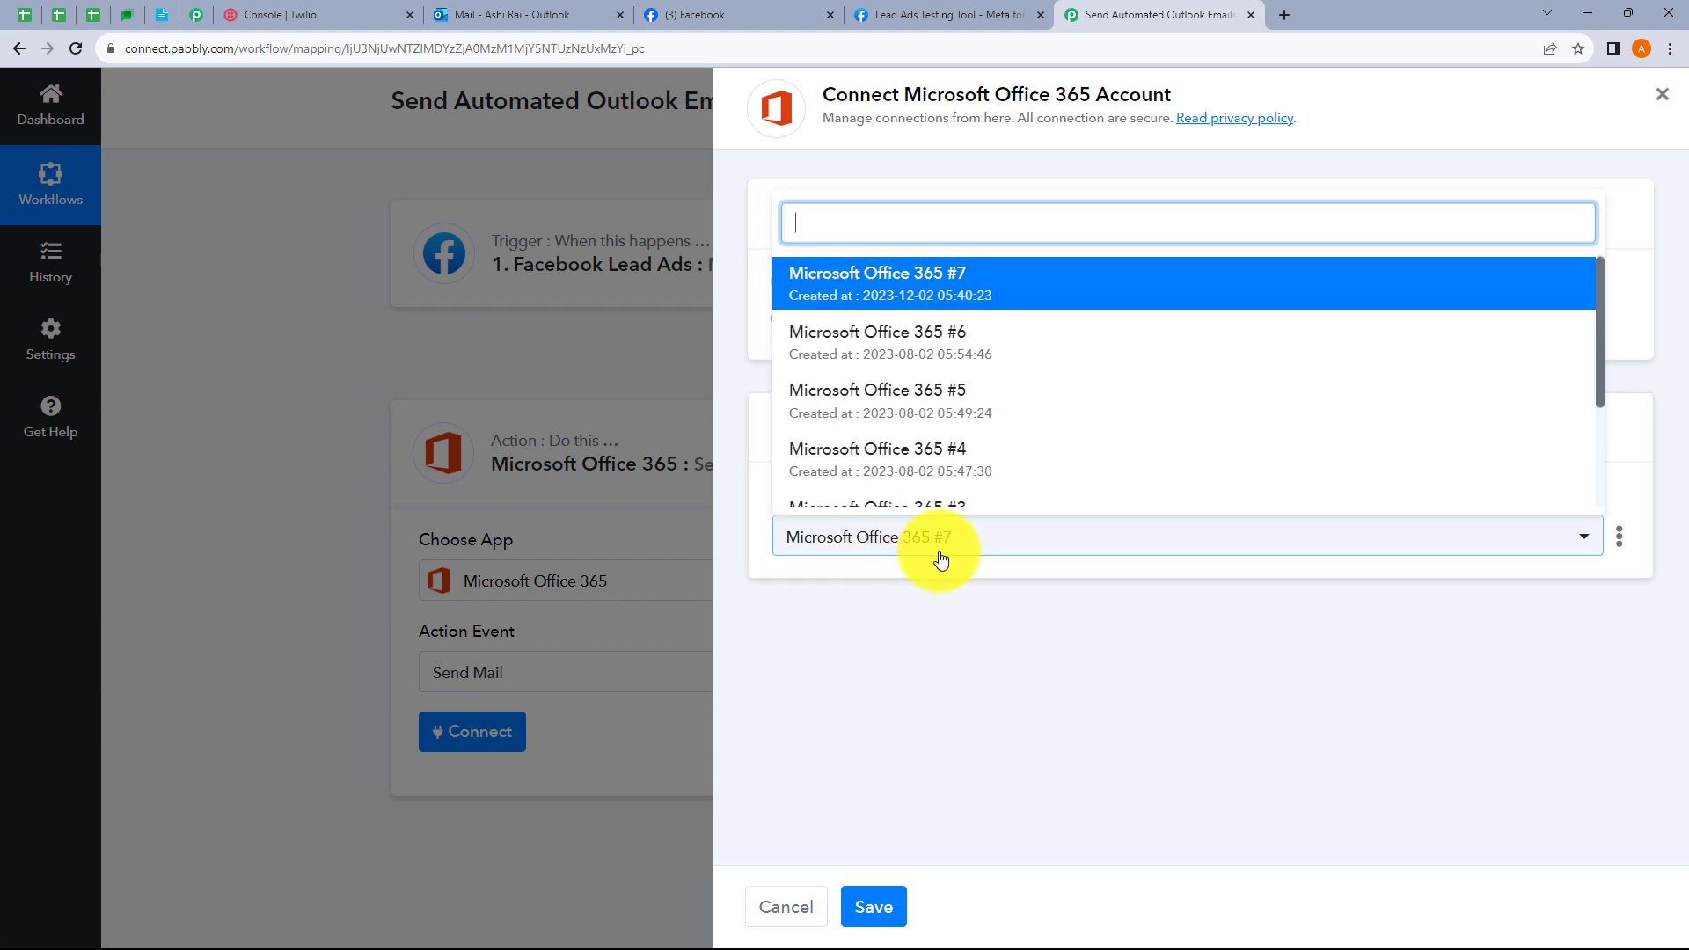
{"action": "left_click", "coordinate": [940, 613]}
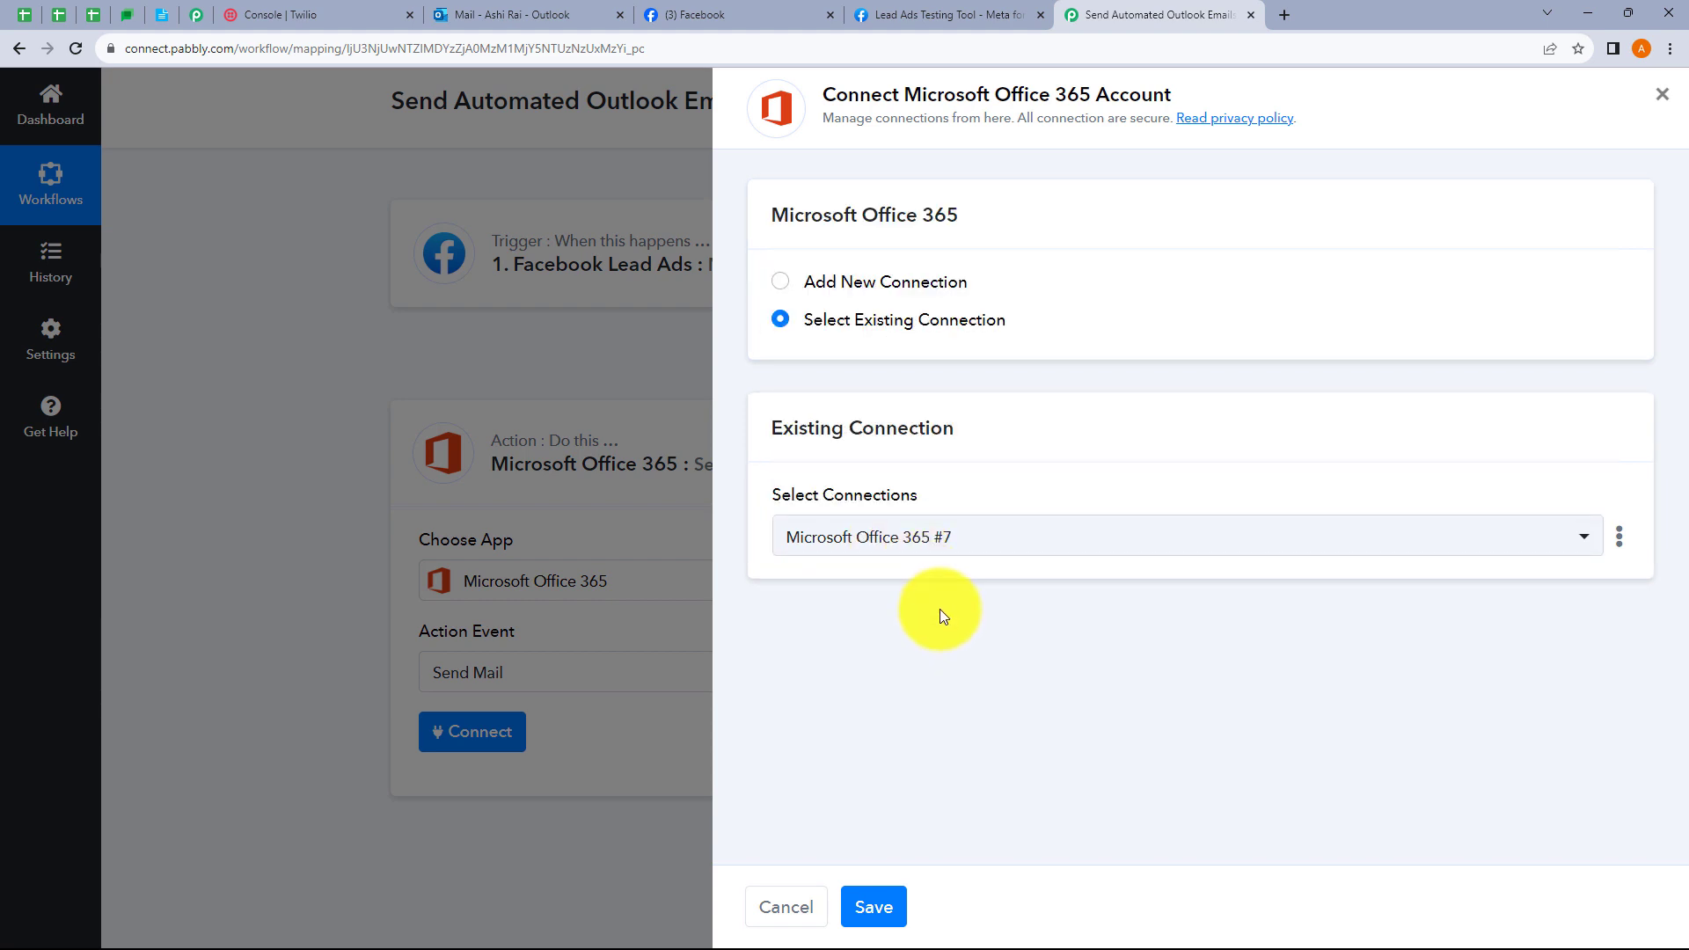
{"action": "left_click", "coordinate": [780, 282]}
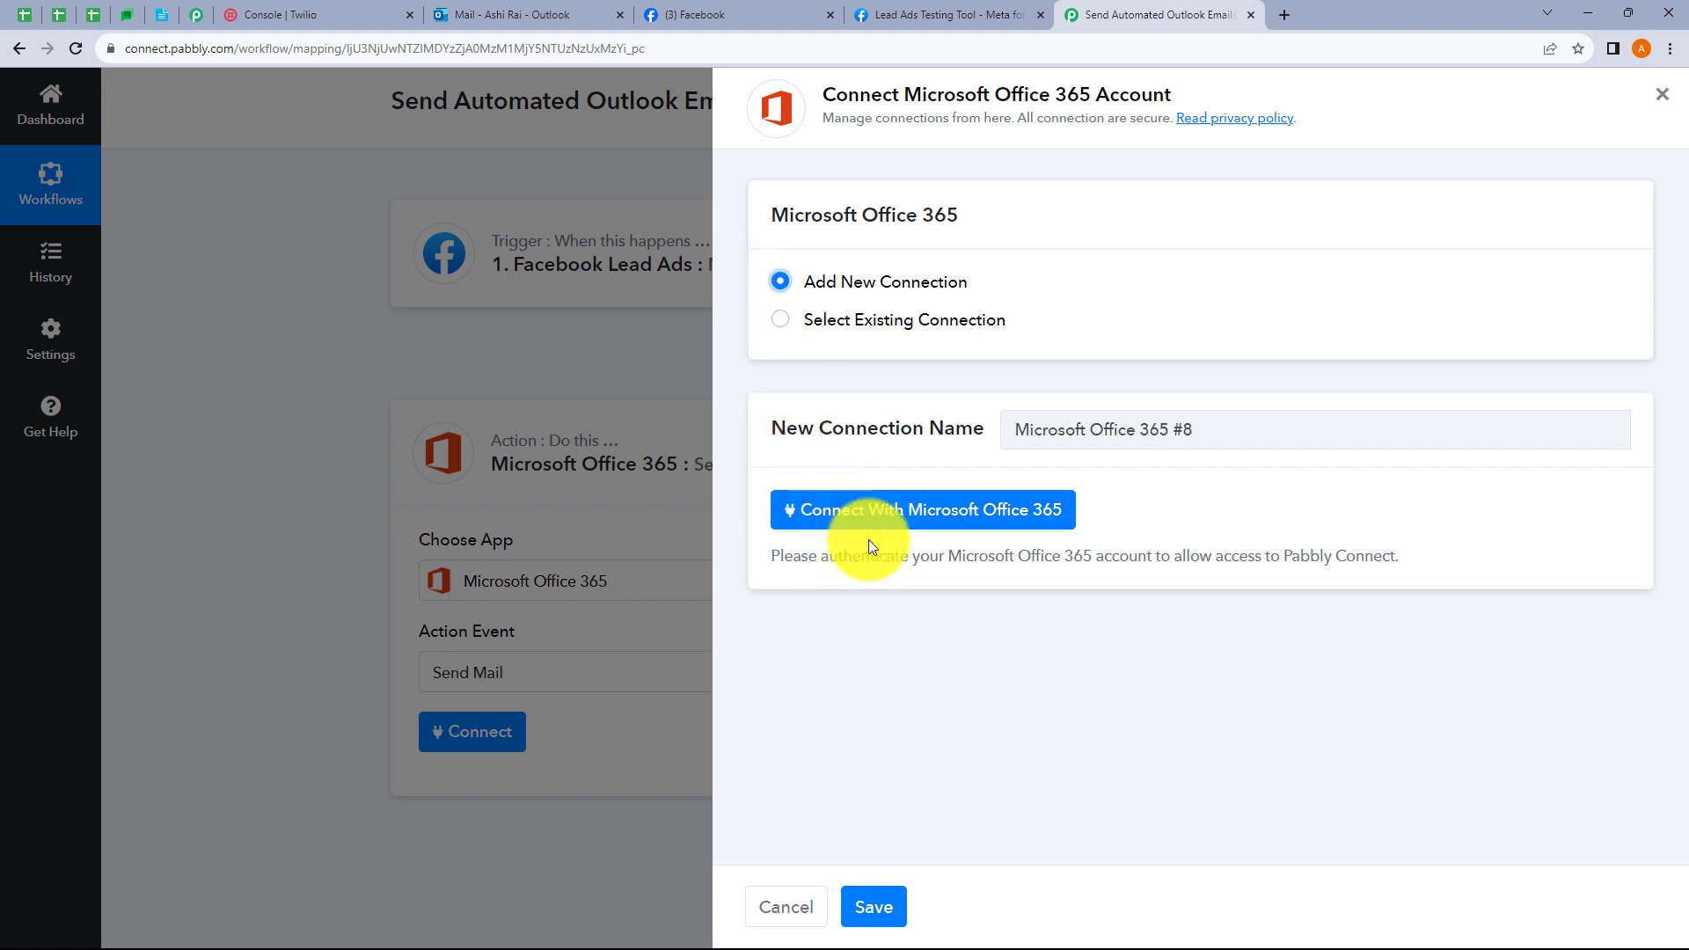
{"action": "left_click", "coordinate": [906, 522]}
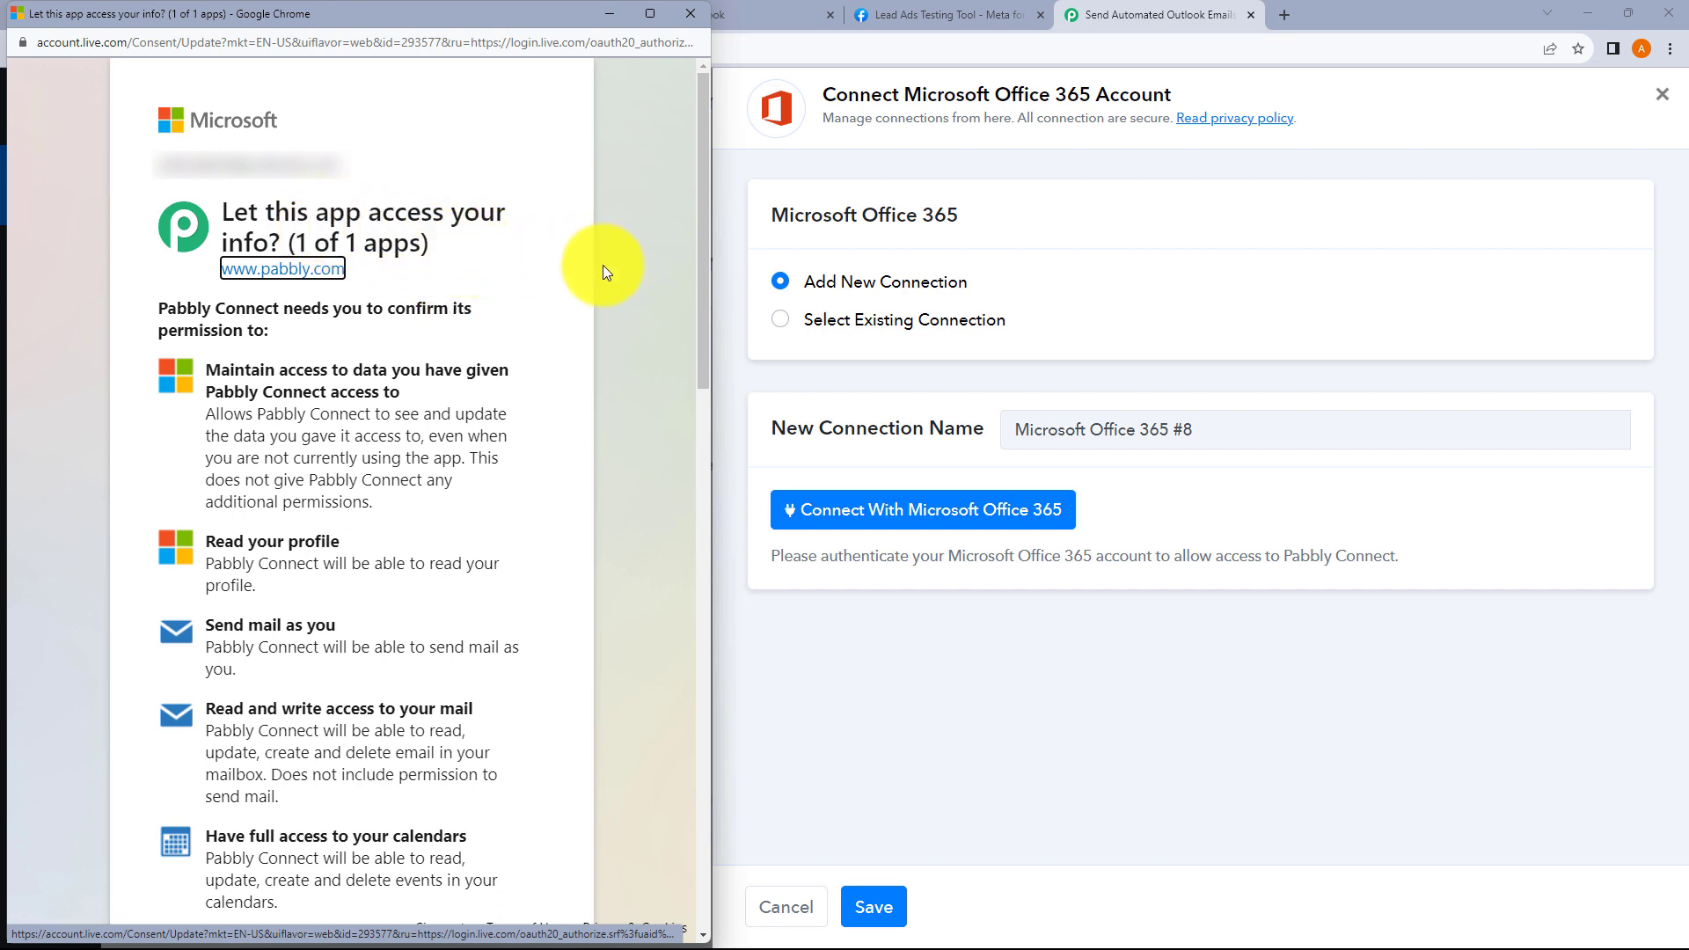
{"action": "left_click_drag", "start_coordinate": [704, 282], "coordinate": [651, 791]}
{"action": "left_click", "coordinate": [495, 837]}
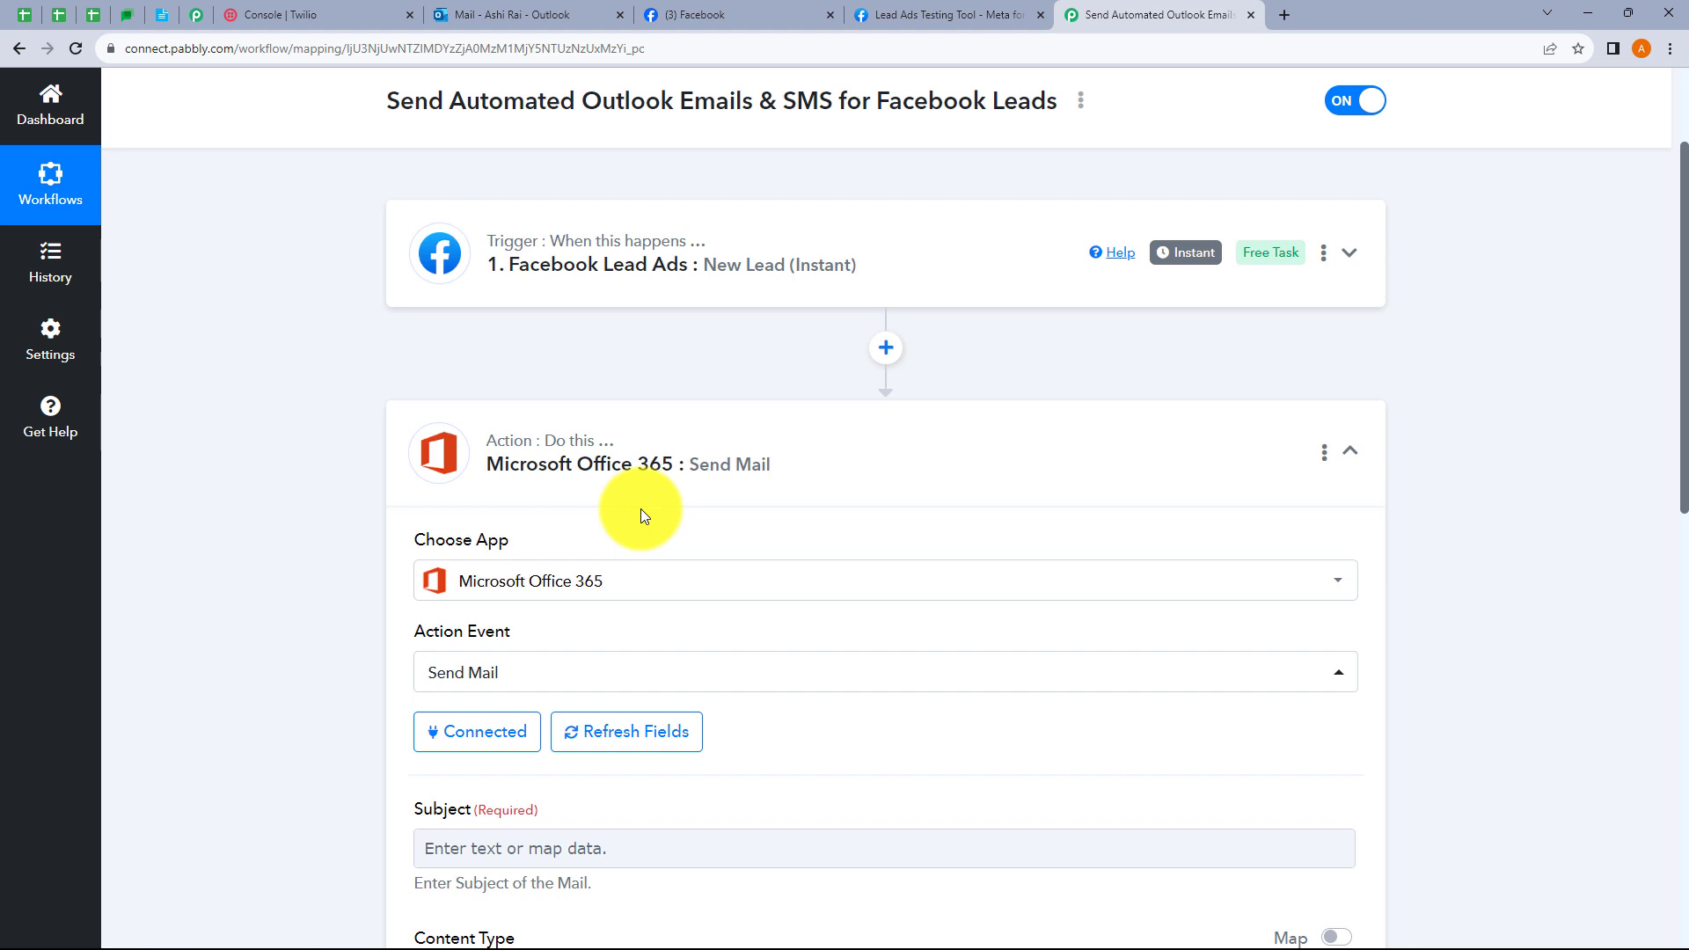
Step: Set the Send Mail action's subject to "Thank you for submitting the form."
{"action": "scroll", "coordinate": [928, 503], "scroll_direction": "down", "scroll_amount": 1}
{"action": "scroll", "coordinate": [928, 503], "scroll_direction": "down", "scroll_amount": 5}
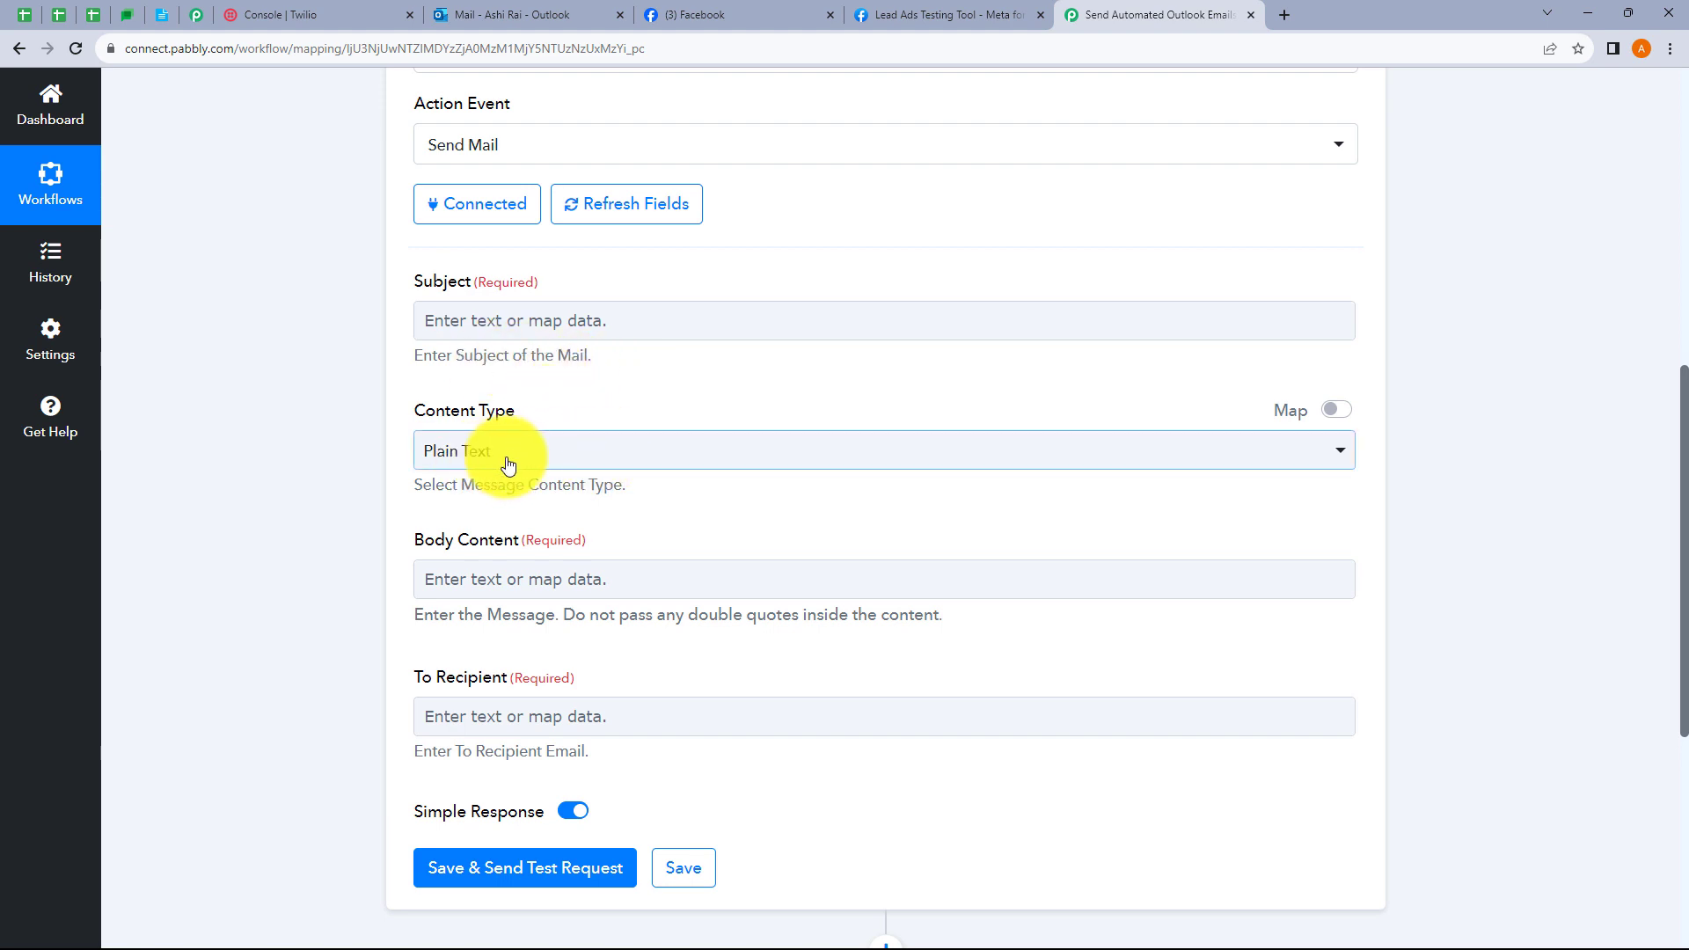
{"action": "left_click", "coordinate": [549, 577]}
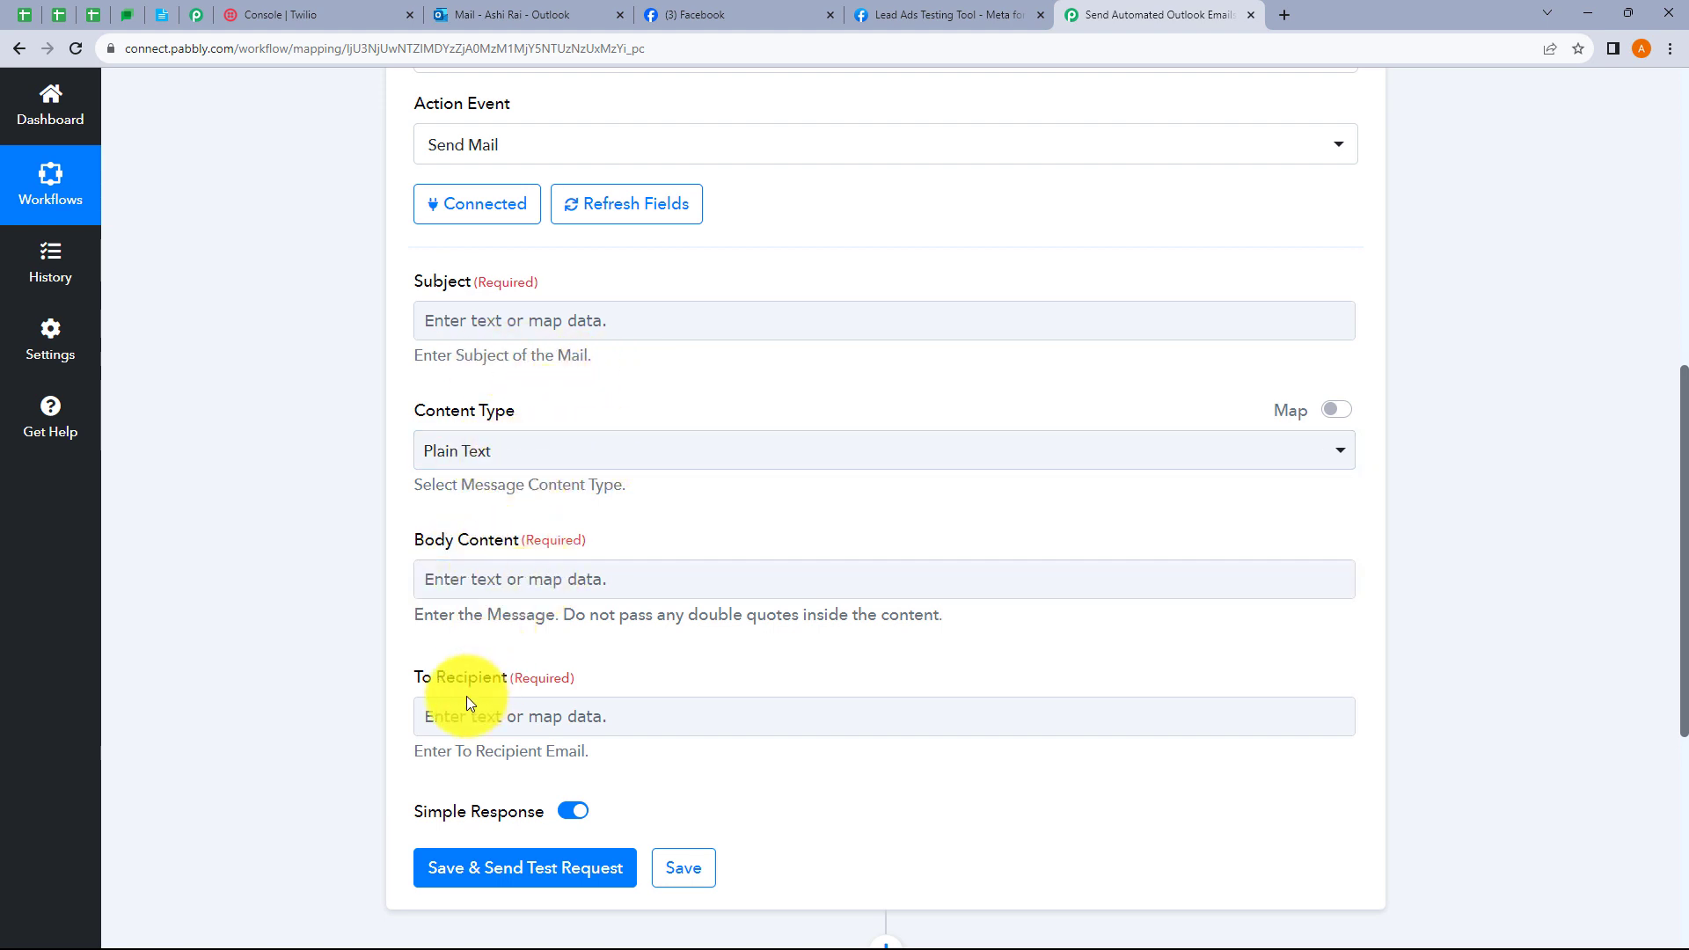
{"action": "left_click", "coordinate": [510, 324]}
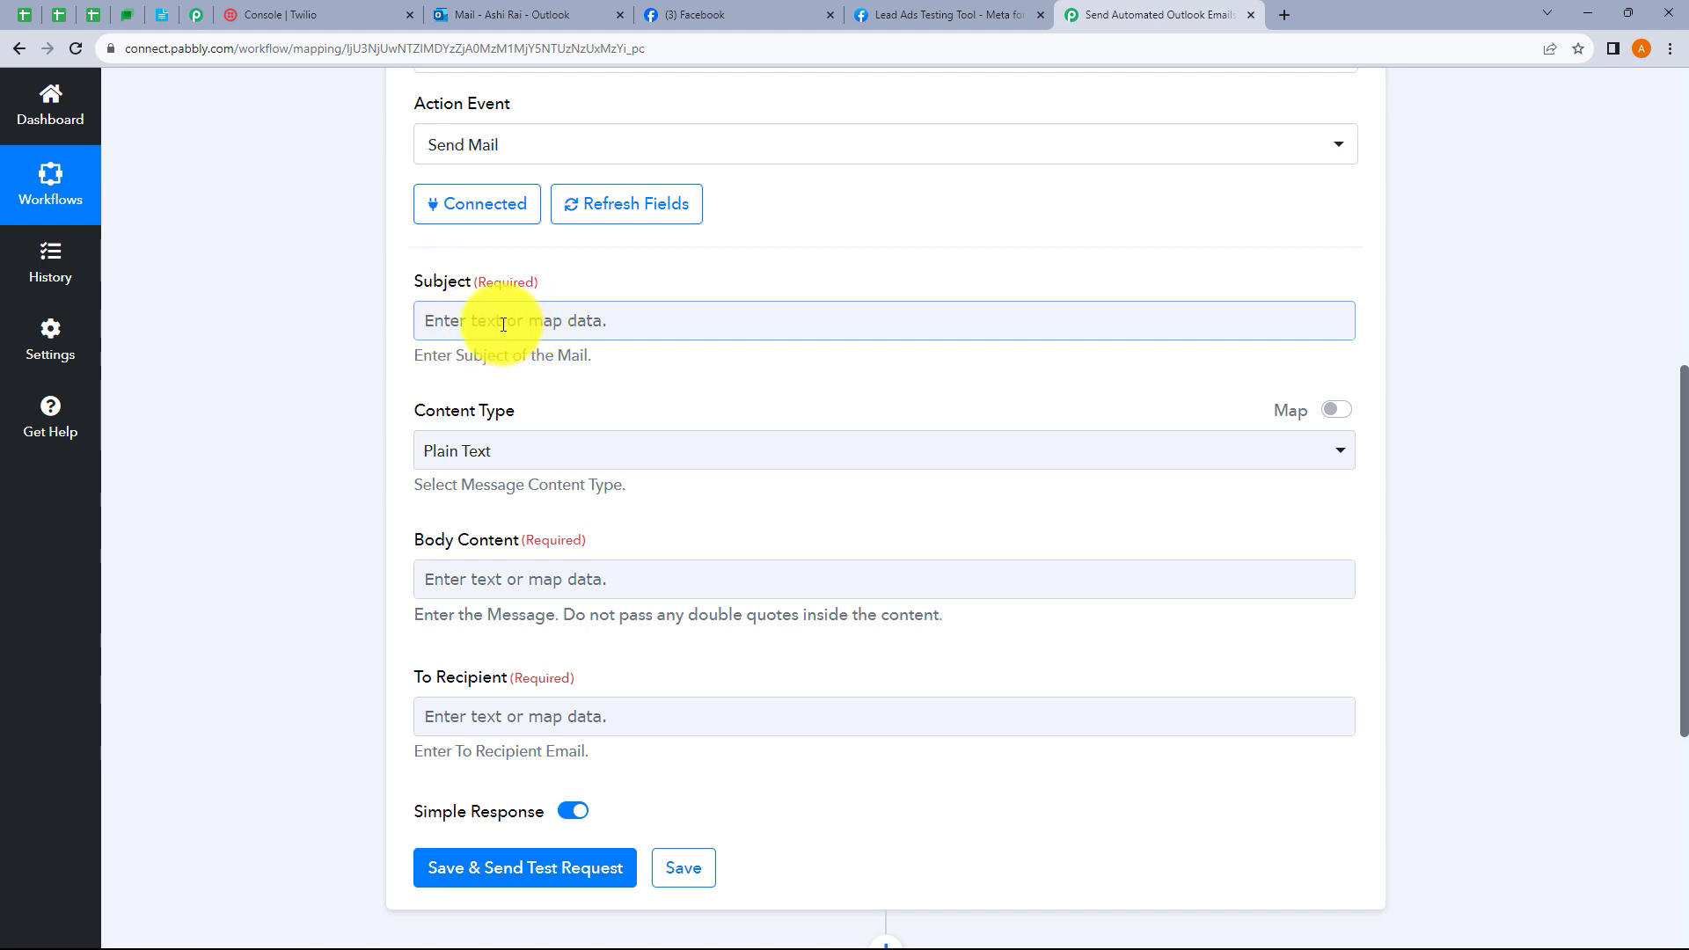
{"action": "left_click", "coordinate": [503, 324]}
{"action": "type", "text": "T"}
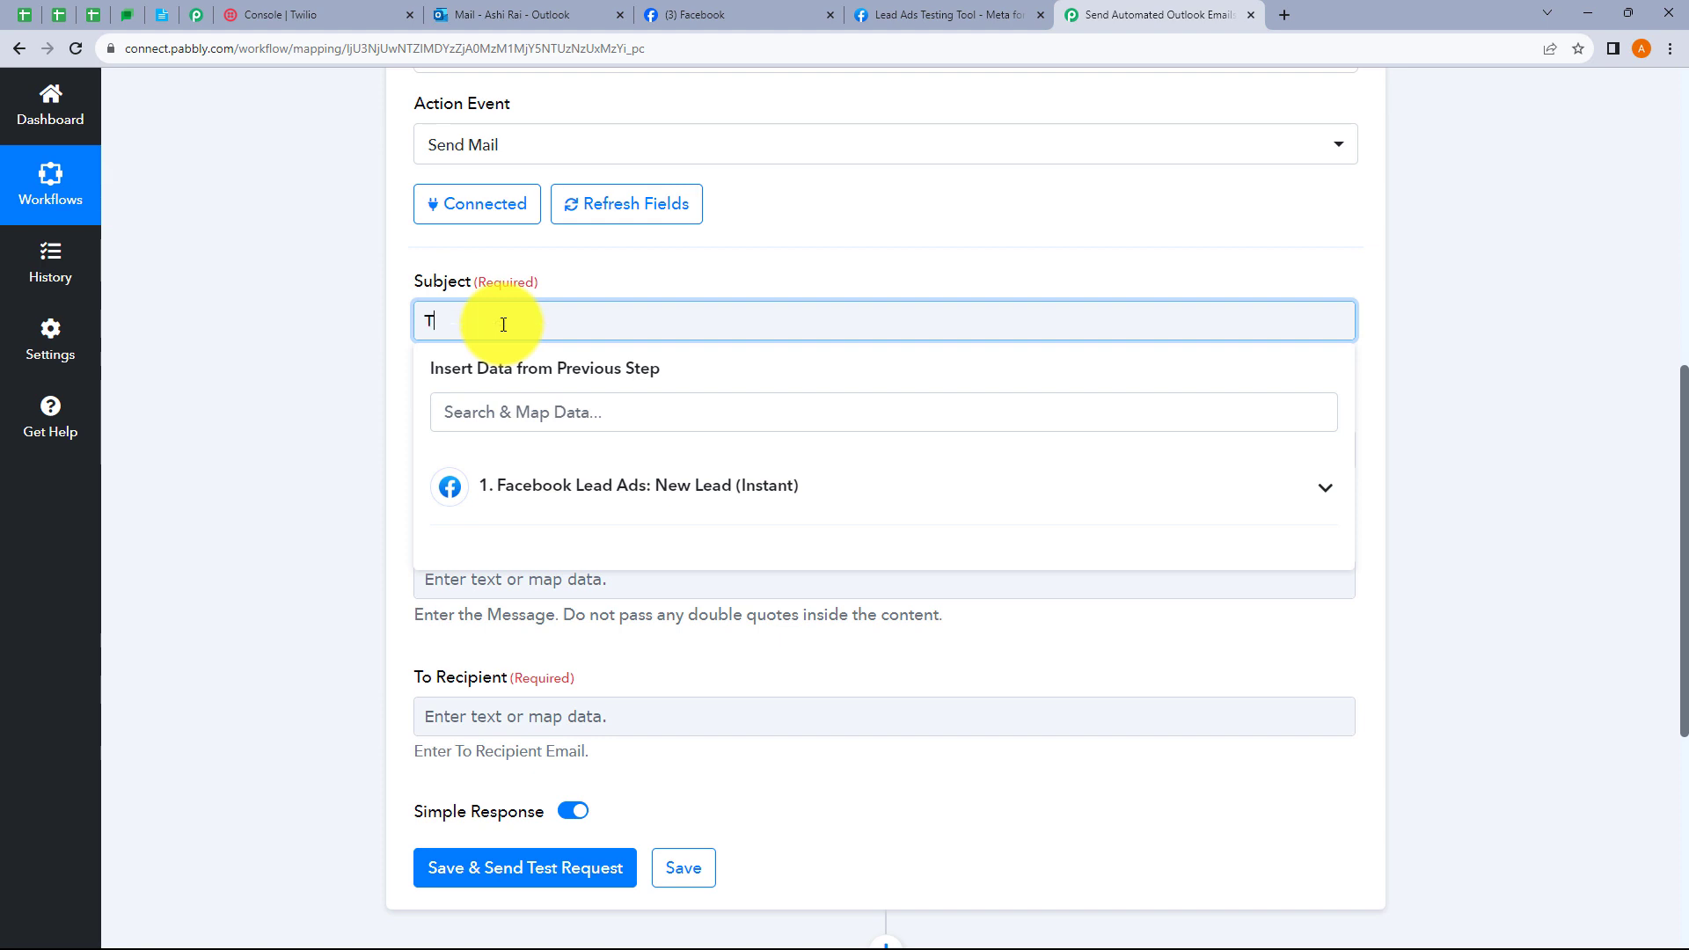
{"action": "type", "text": "hank you"}
{"action": "type", "text": "for submitting the form."}
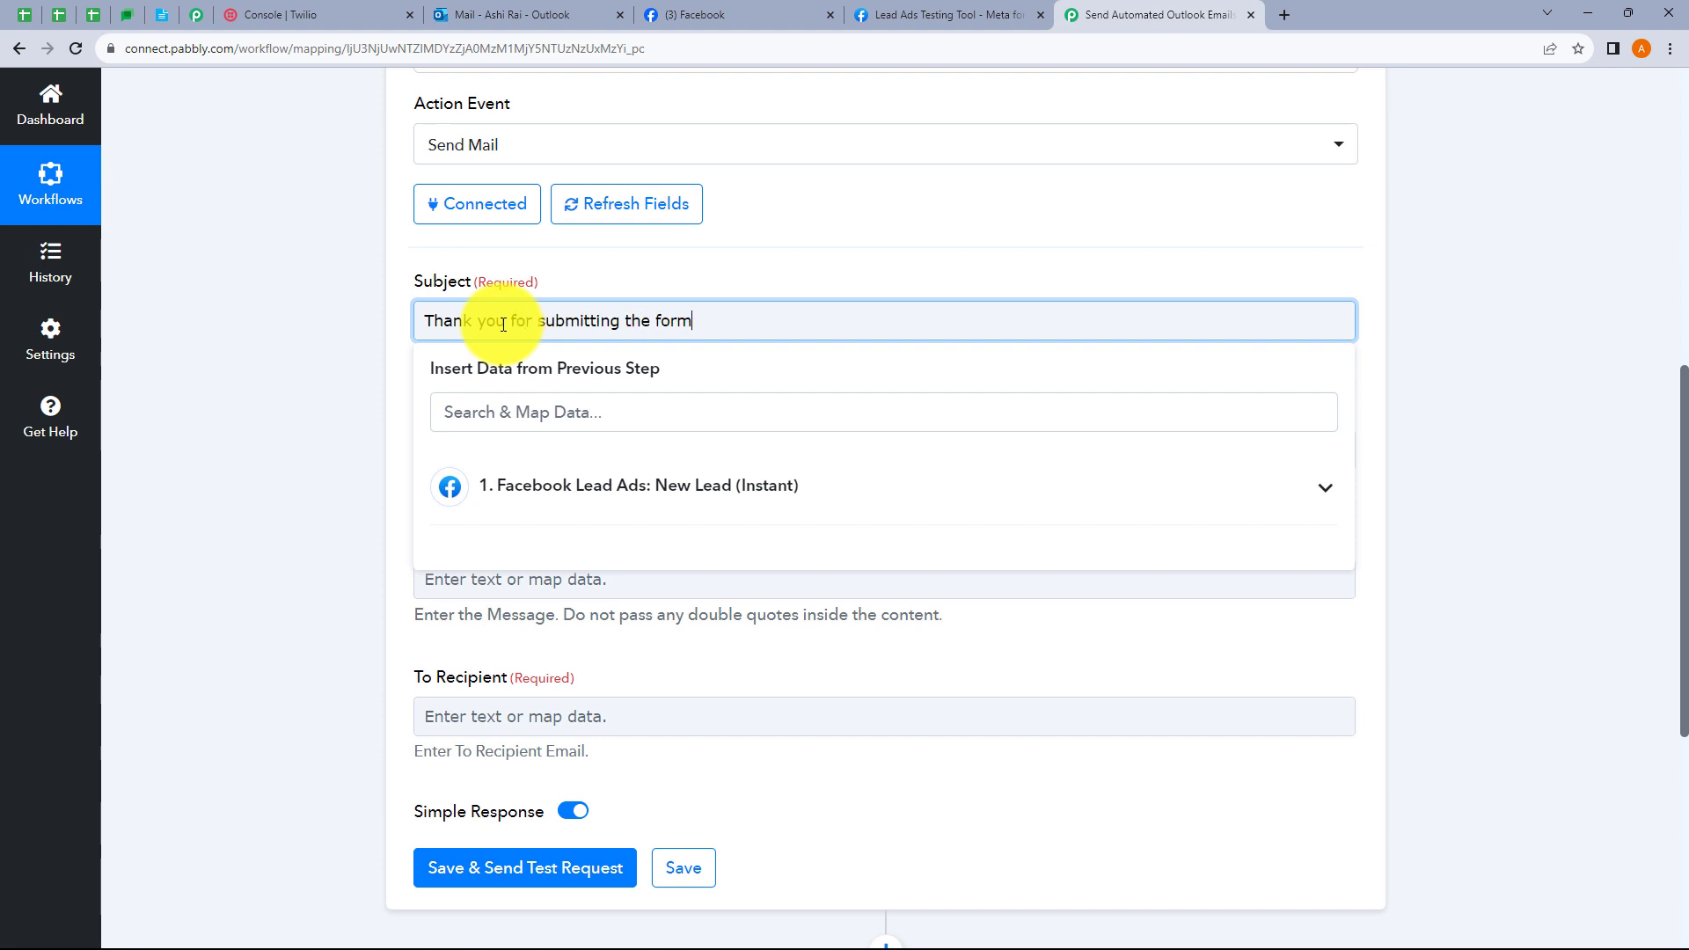
{"action": "left_click", "coordinate": [348, 343]}
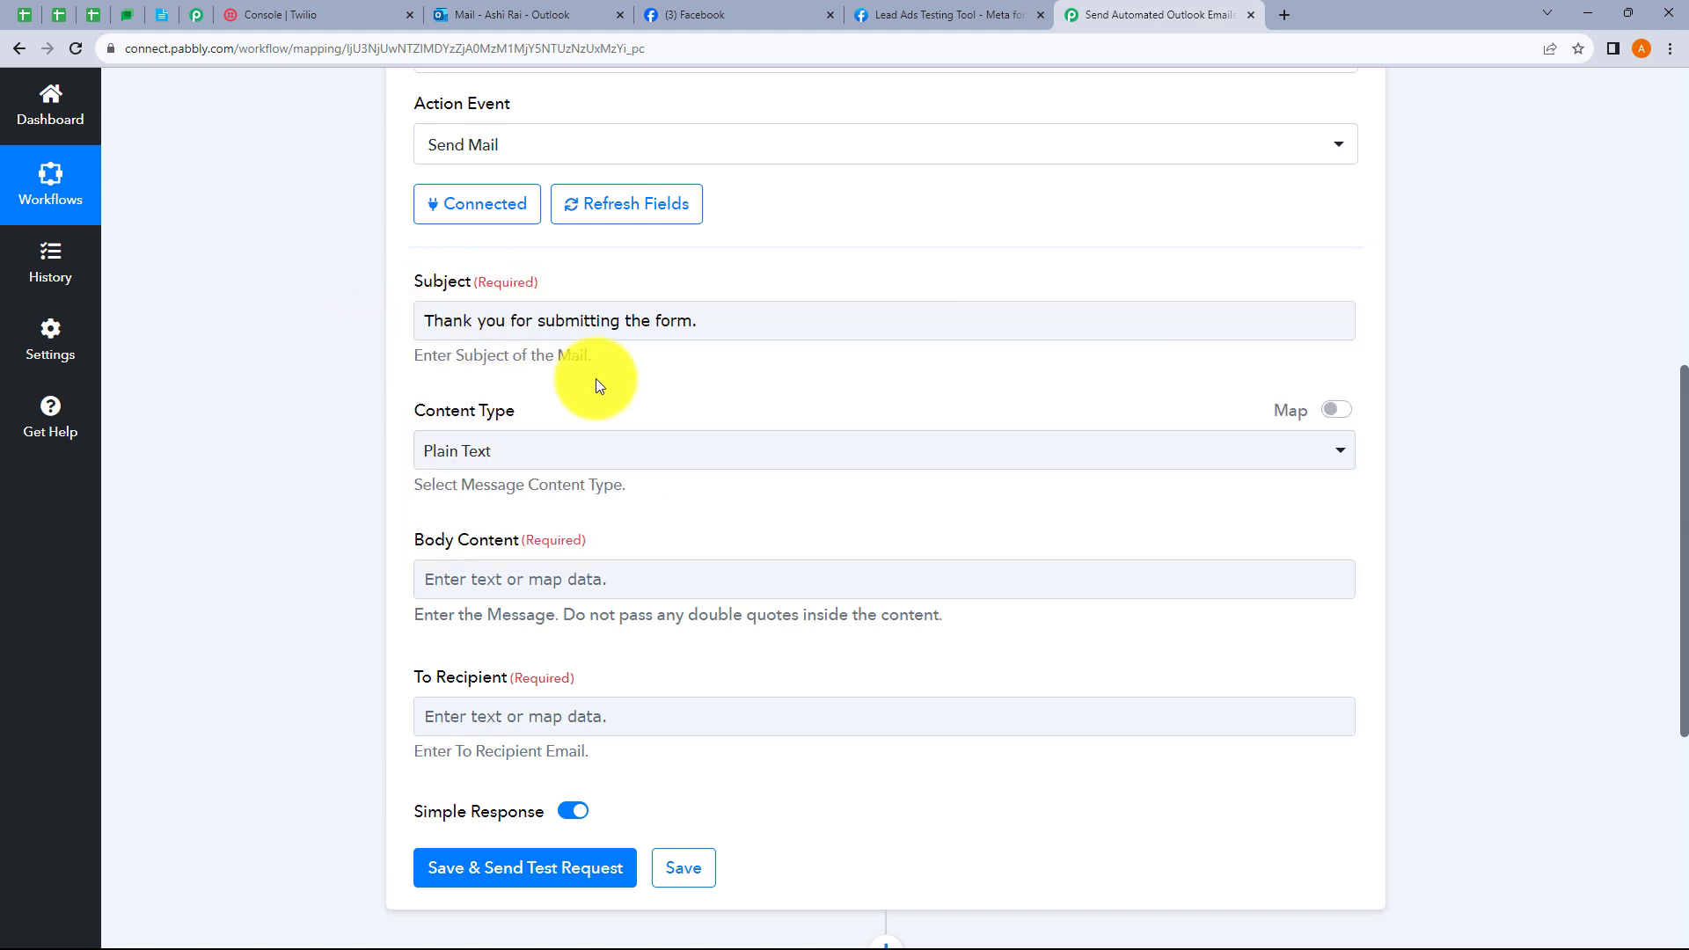
Step: Map the Facebook lead's Res4 Full Name field into the subject, directly after "Thank you"
{"action": "left_click", "coordinate": [535, 337]}
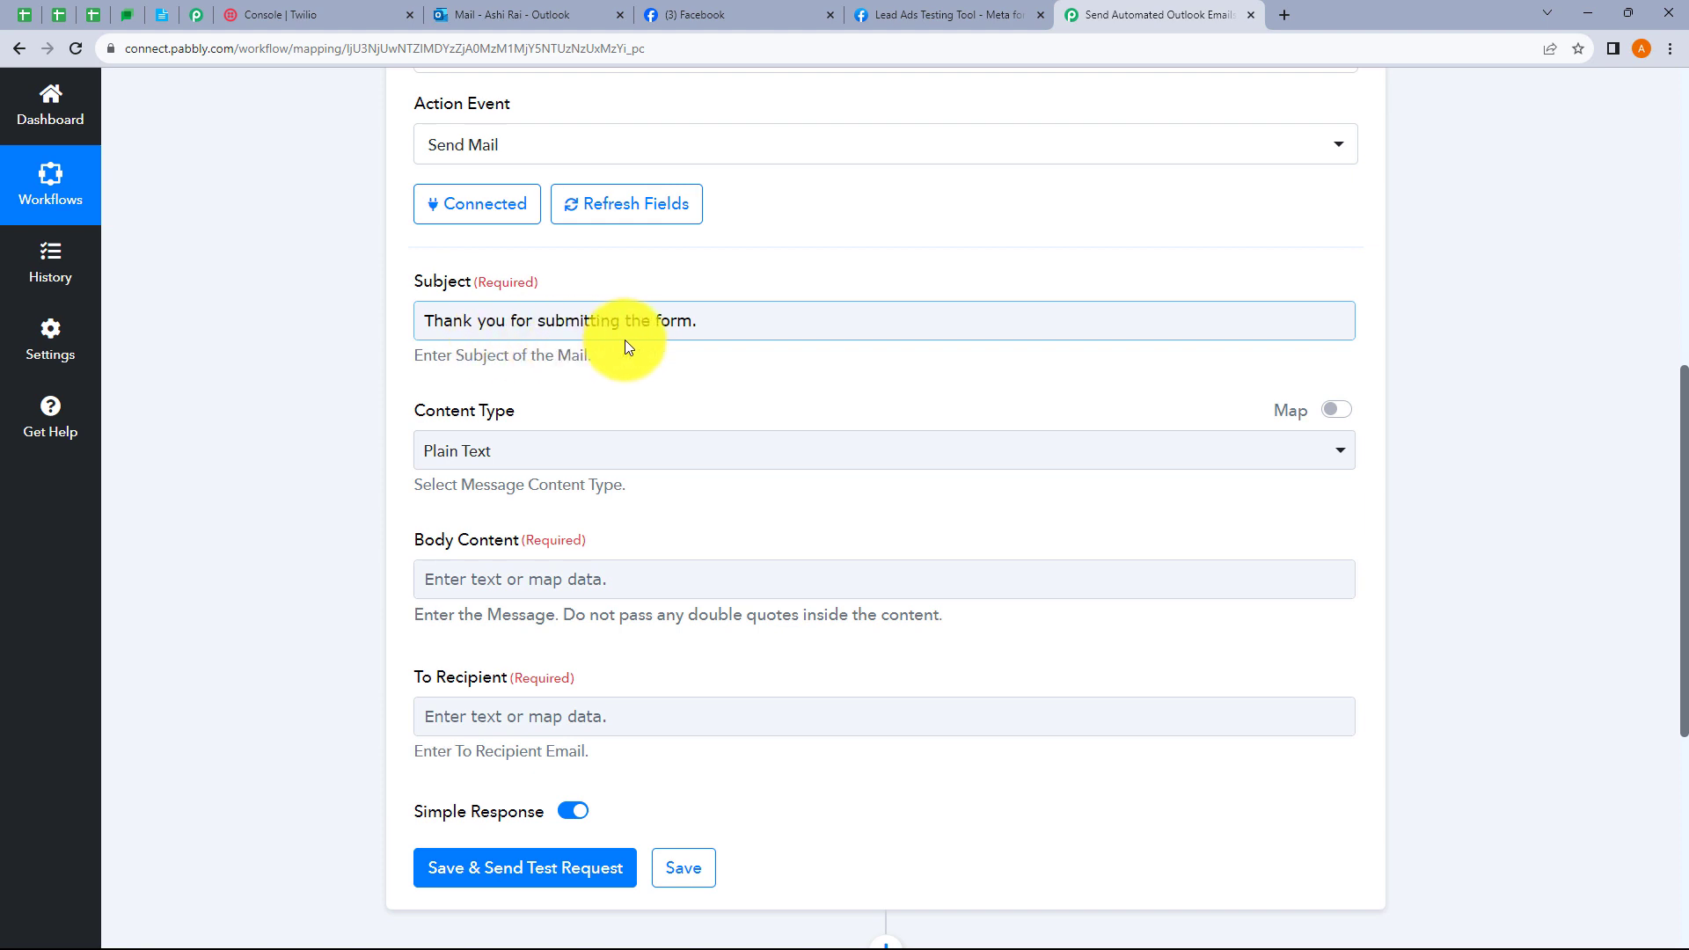
{"action": "left_click", "coordinate": [509, 326]}
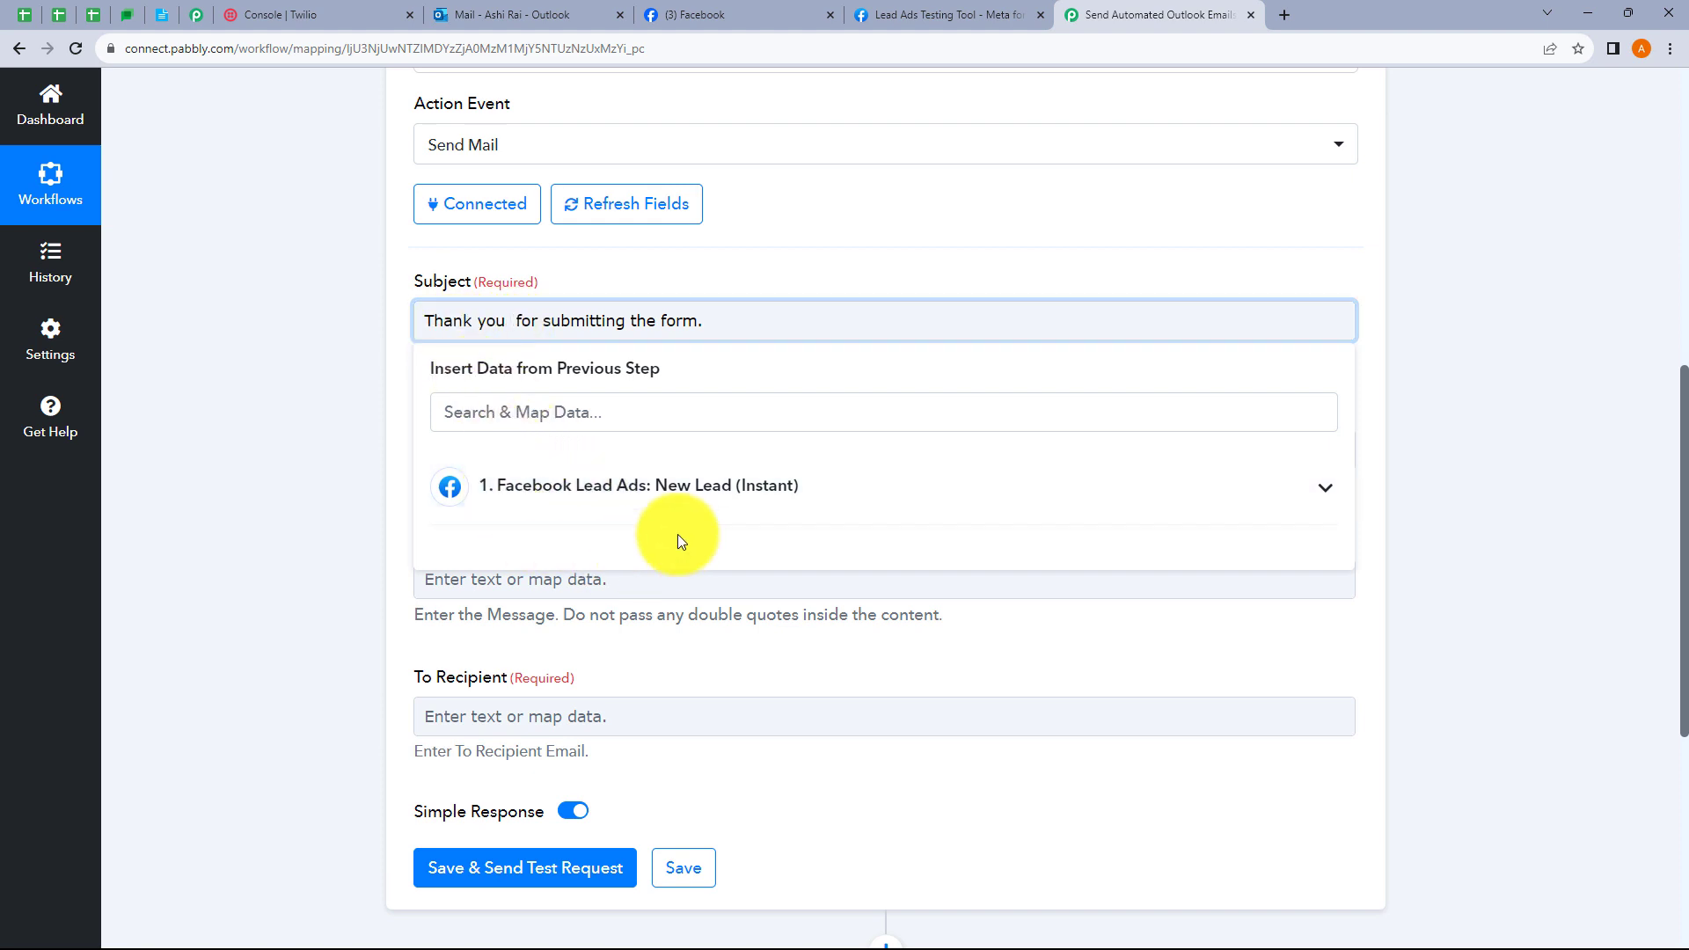
{"action": "left_click", "coordinate": [615, 499]}
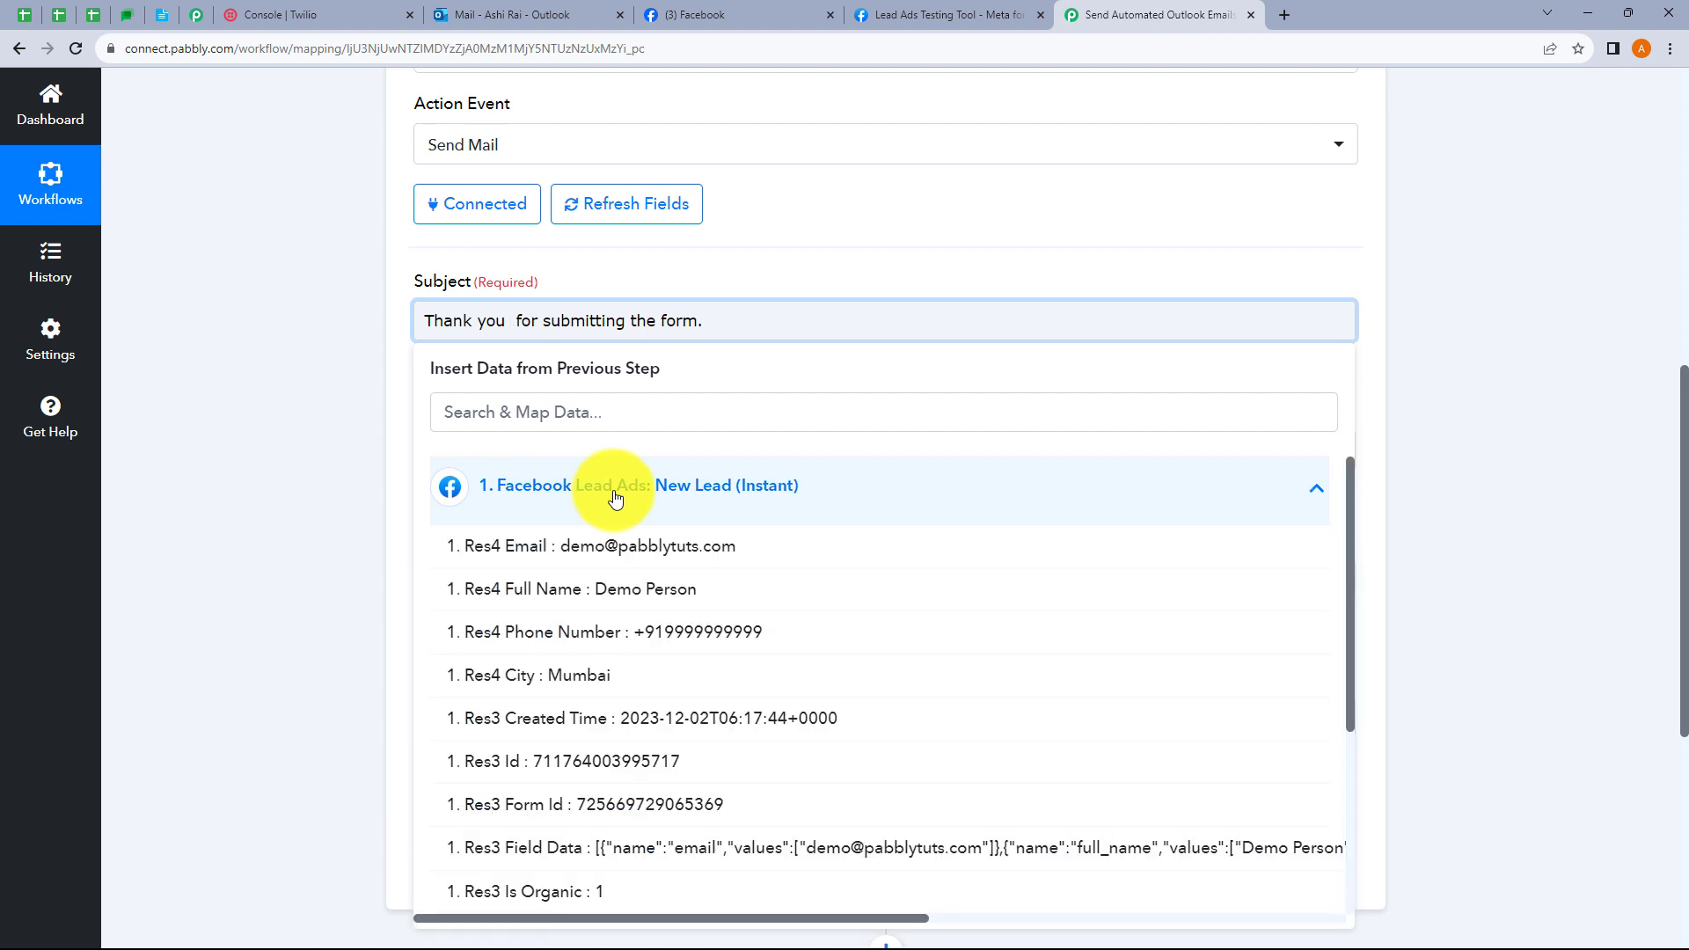
{"action": "left_click", "coordinate": [630, 599]}
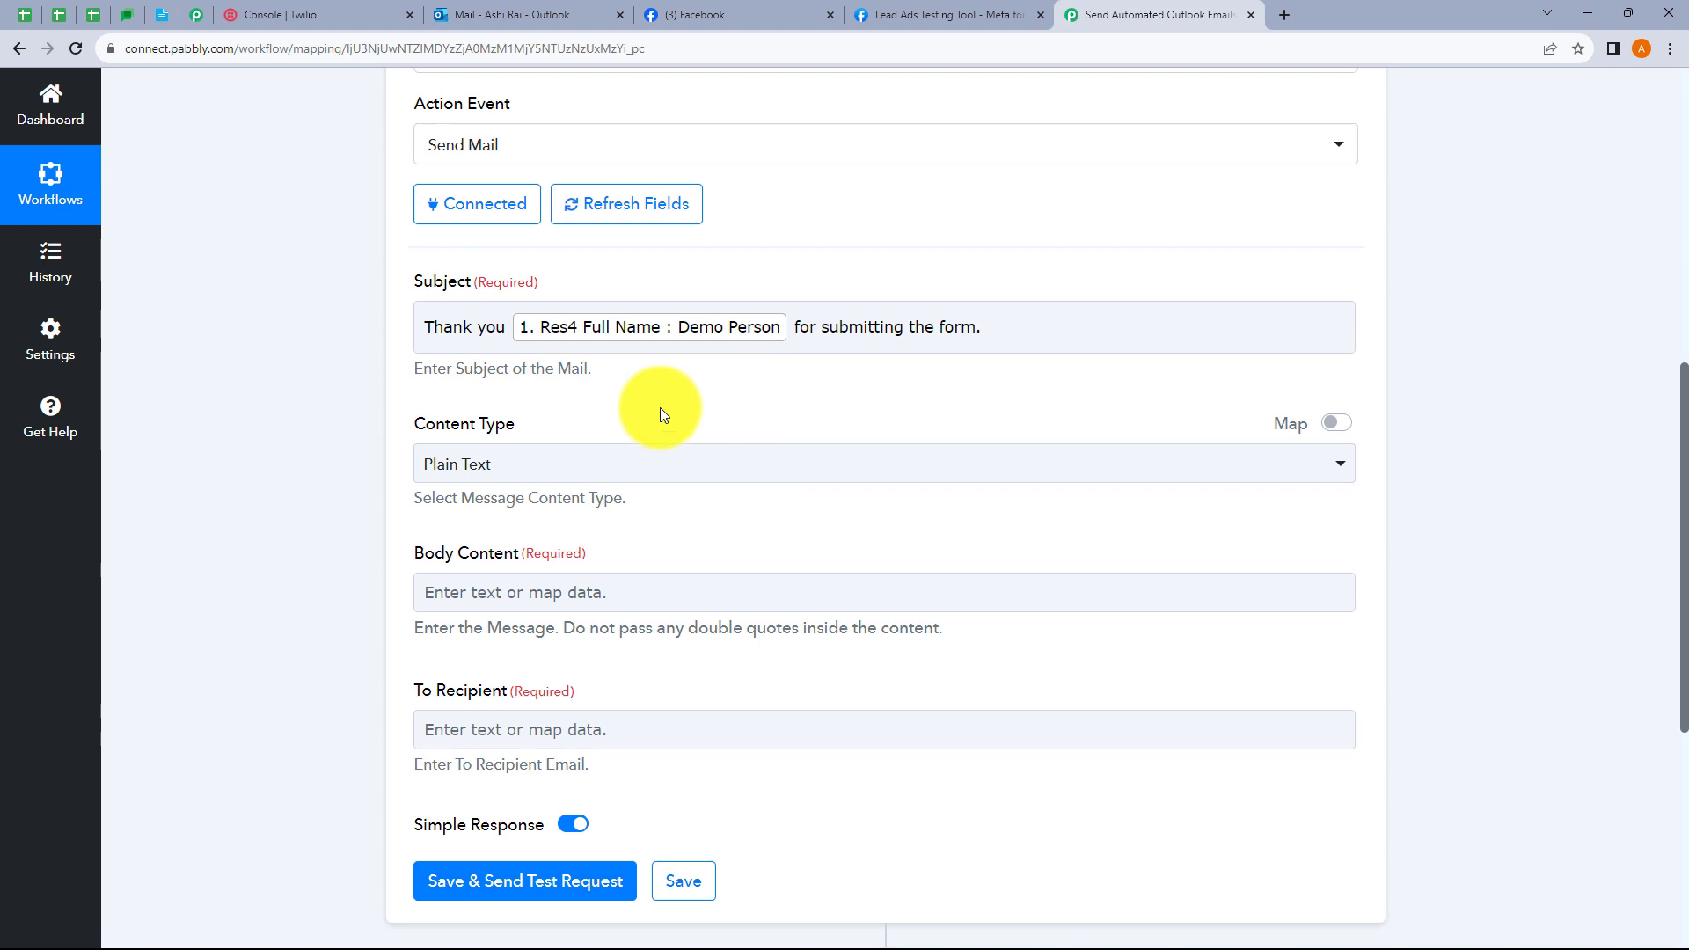
Step: Review the subject's fixed wording before and after the mapped full name field
{"action": "left_click", "coordinate": [430, 330]}
{"action": "left_click_drag", "start_coordinate": [429, 329], "coordinate": [507, 330]}
{"action": "left_click_drag", "start_coordinate": [816, 332], "coordinate": [993, 338]}
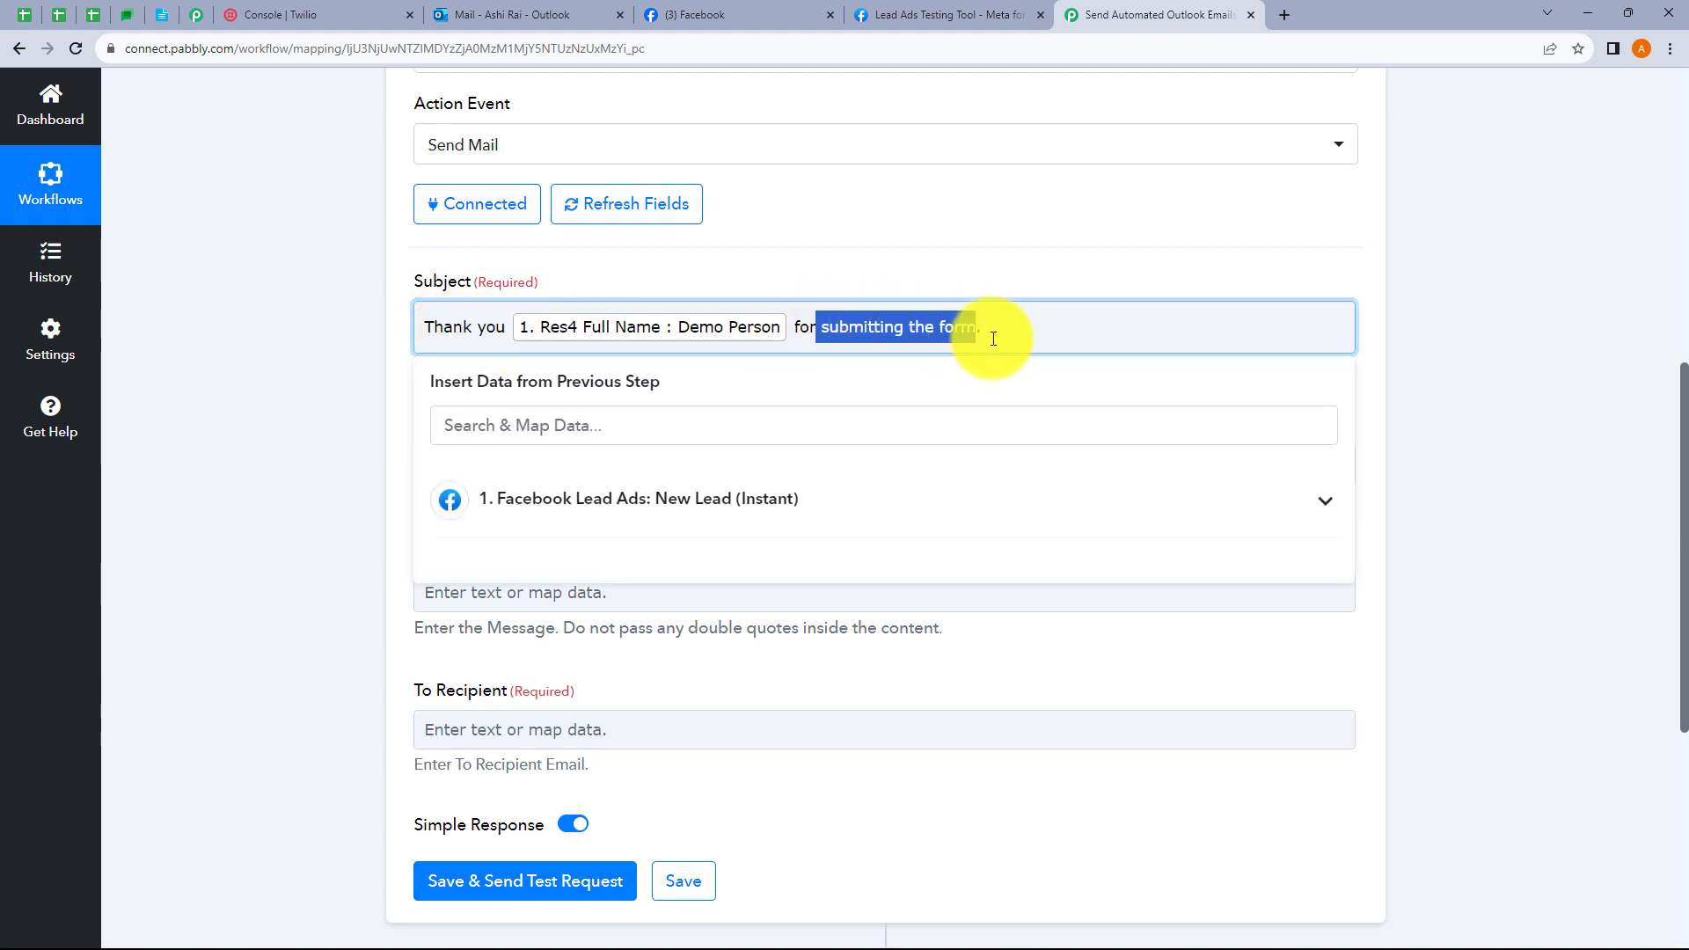
{"action": "left_click", "coordinate": [351, 355]}
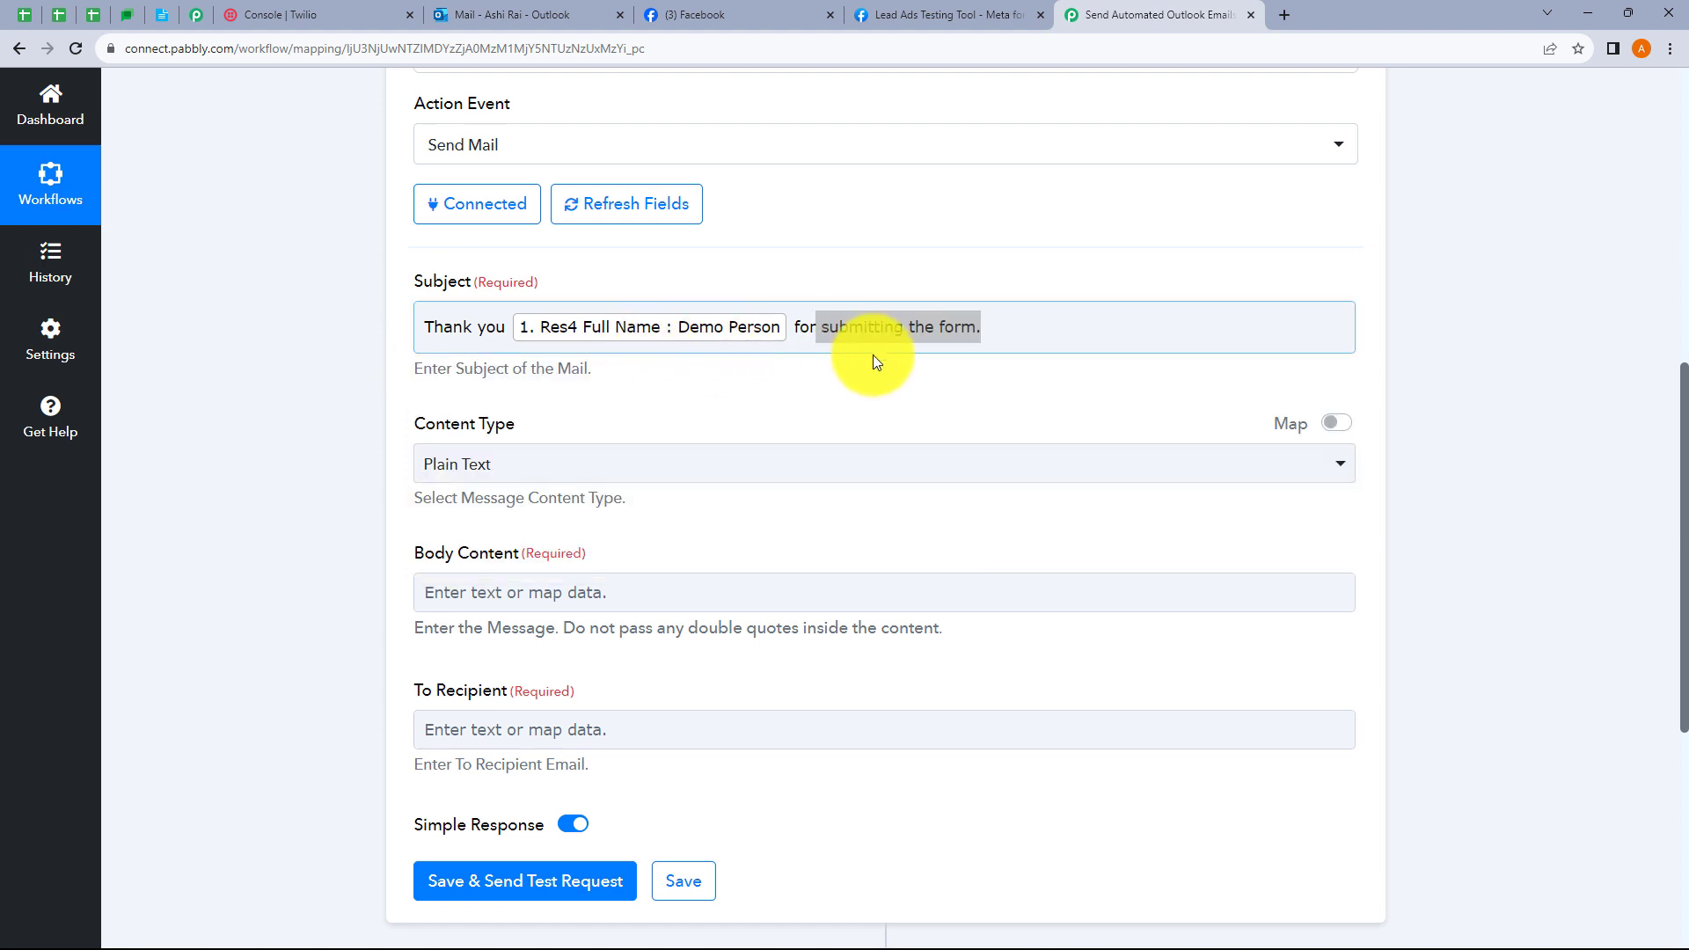
{"action": "left_click", "coordinate": [1011, 331]}
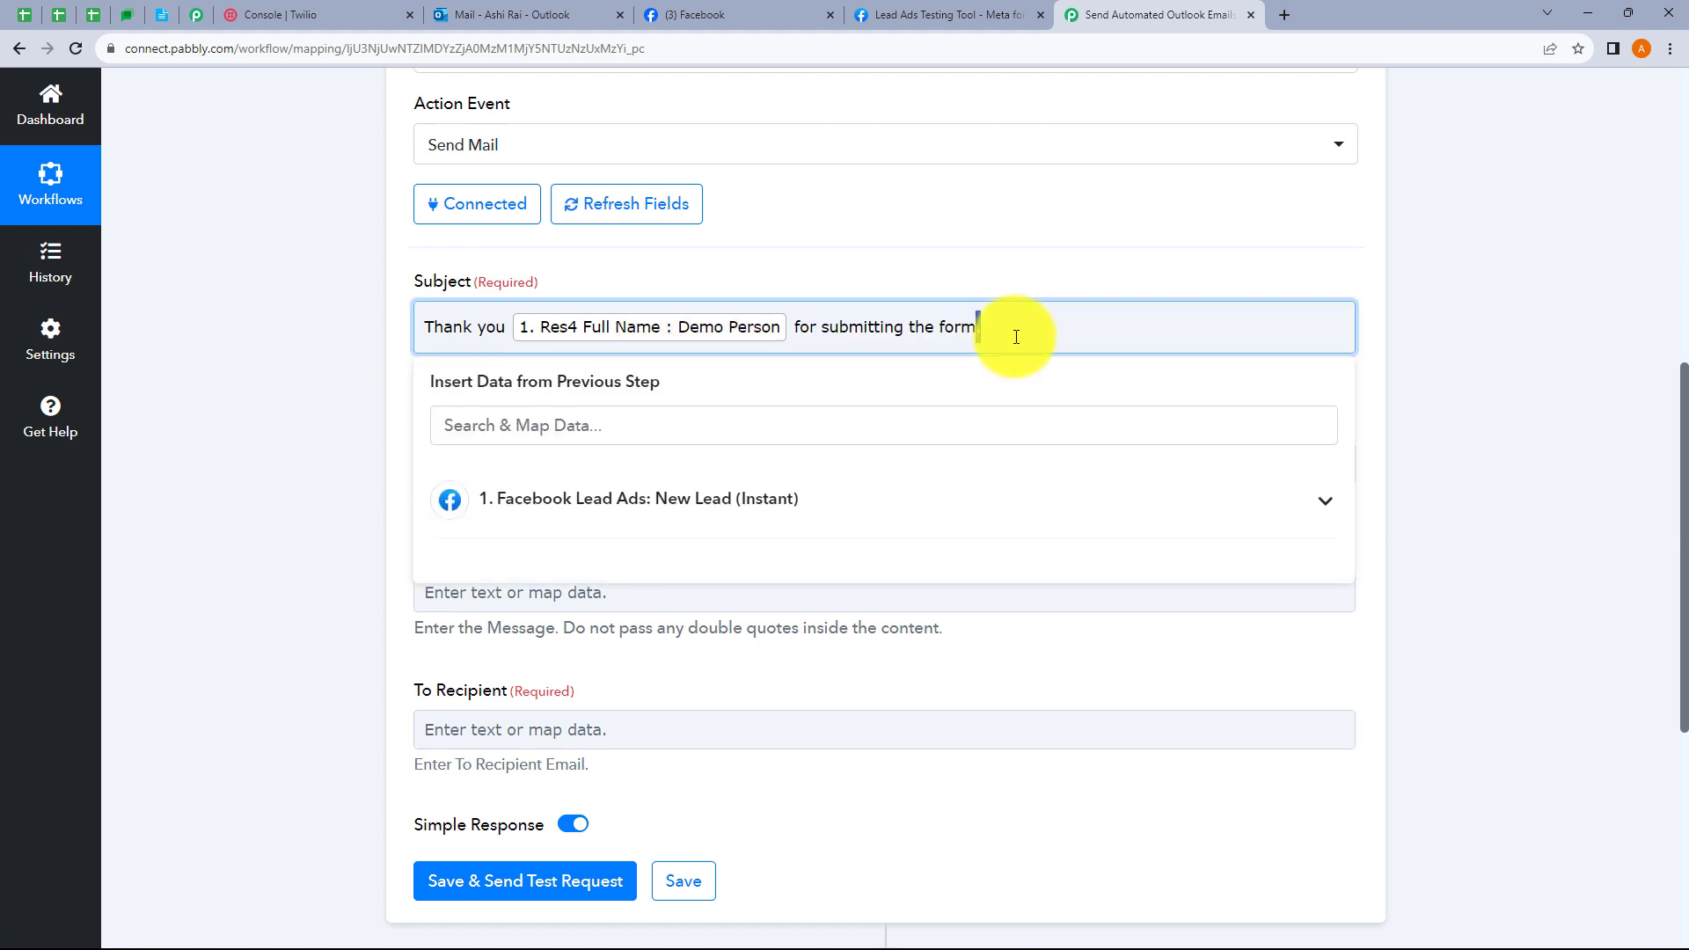
{"action": "left_click", "coordinate": [1015, 380]}
{"action": "left_click", "coordinate": [1082, 331]}
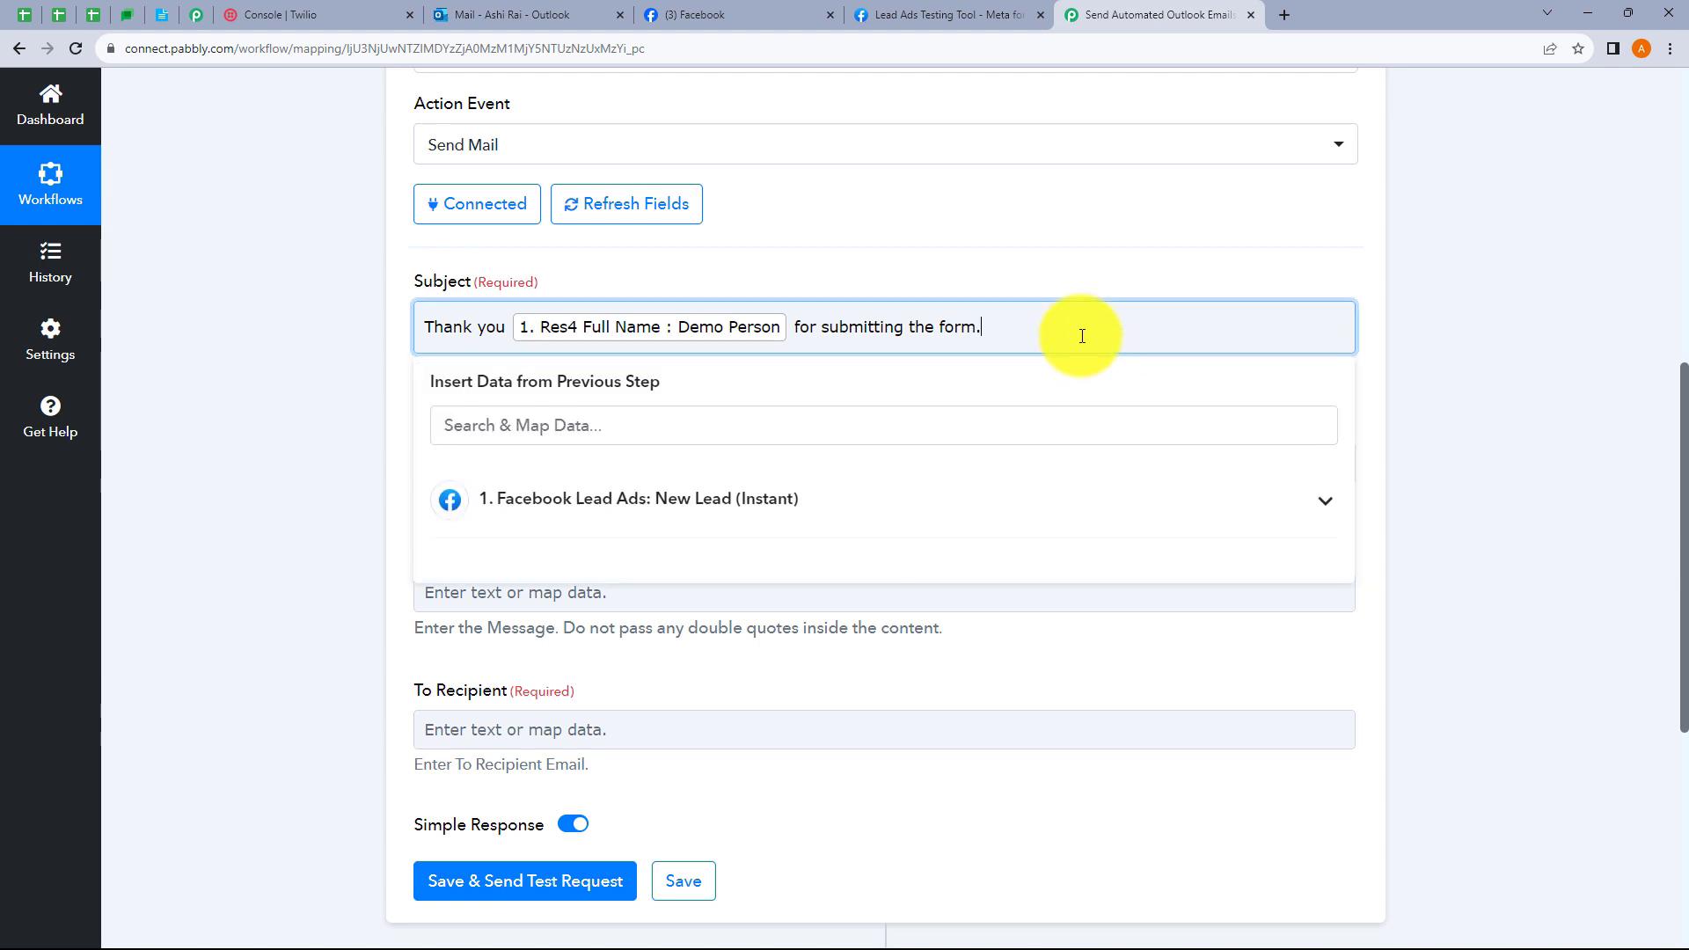
{"action": "left_click", "coordinate": [1101, 381]}
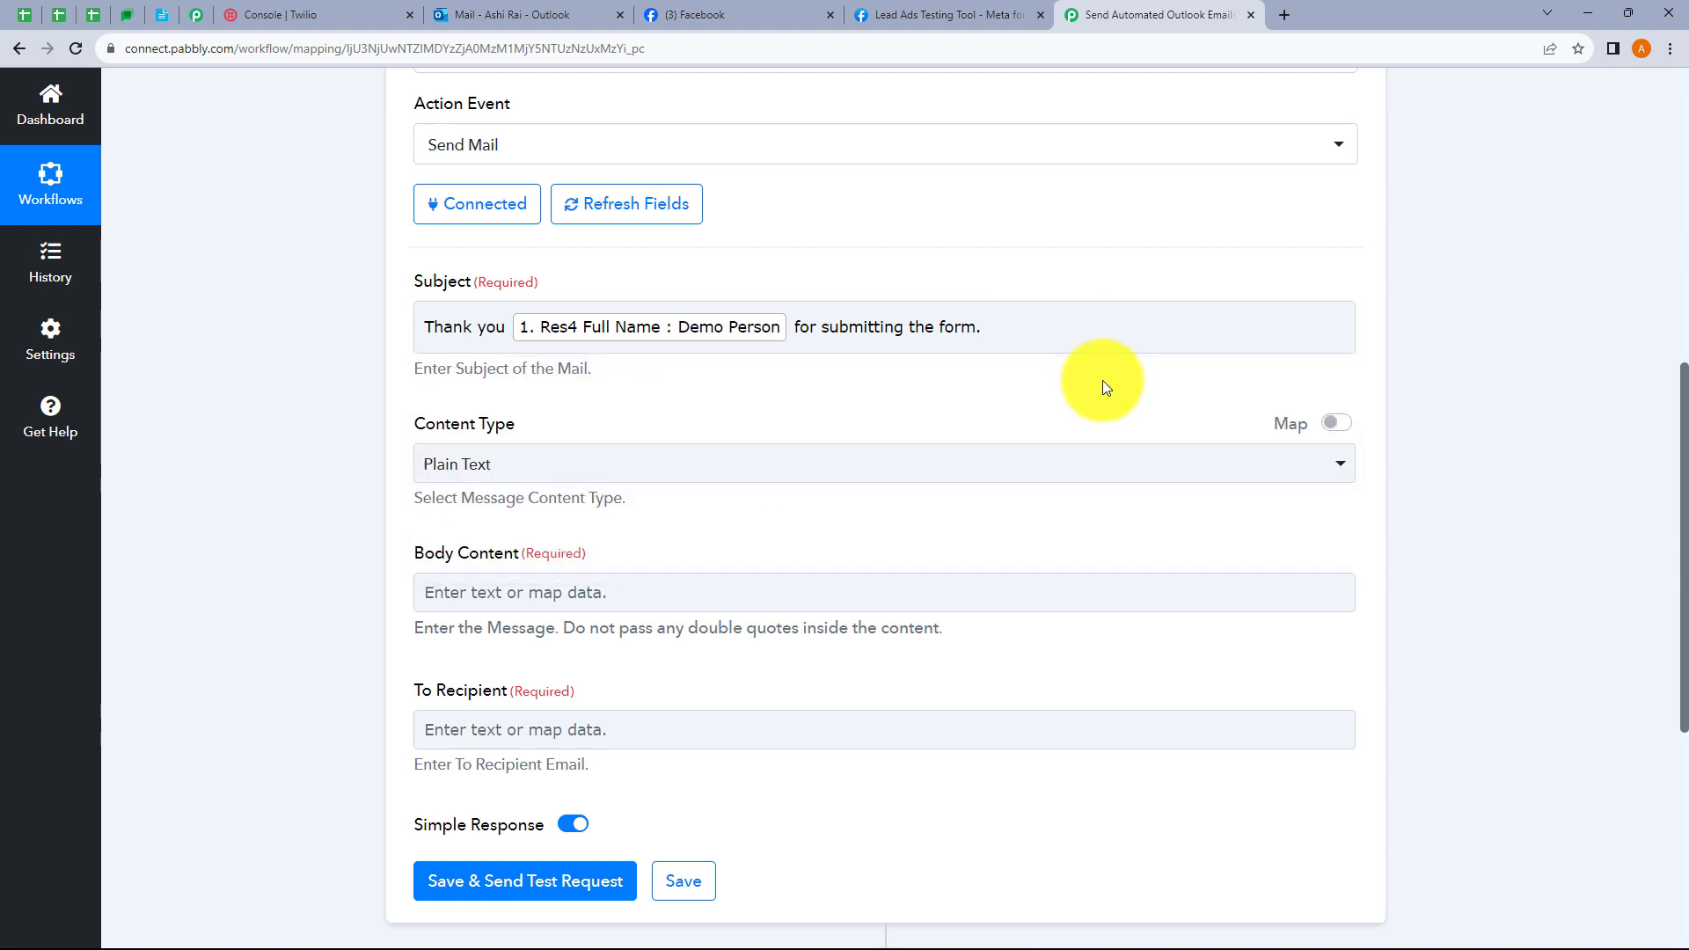
Step: Examine the Content Type options for the message, keeping Plain Text selected
{"action": "left_click", "coordinate": [615, 463]}
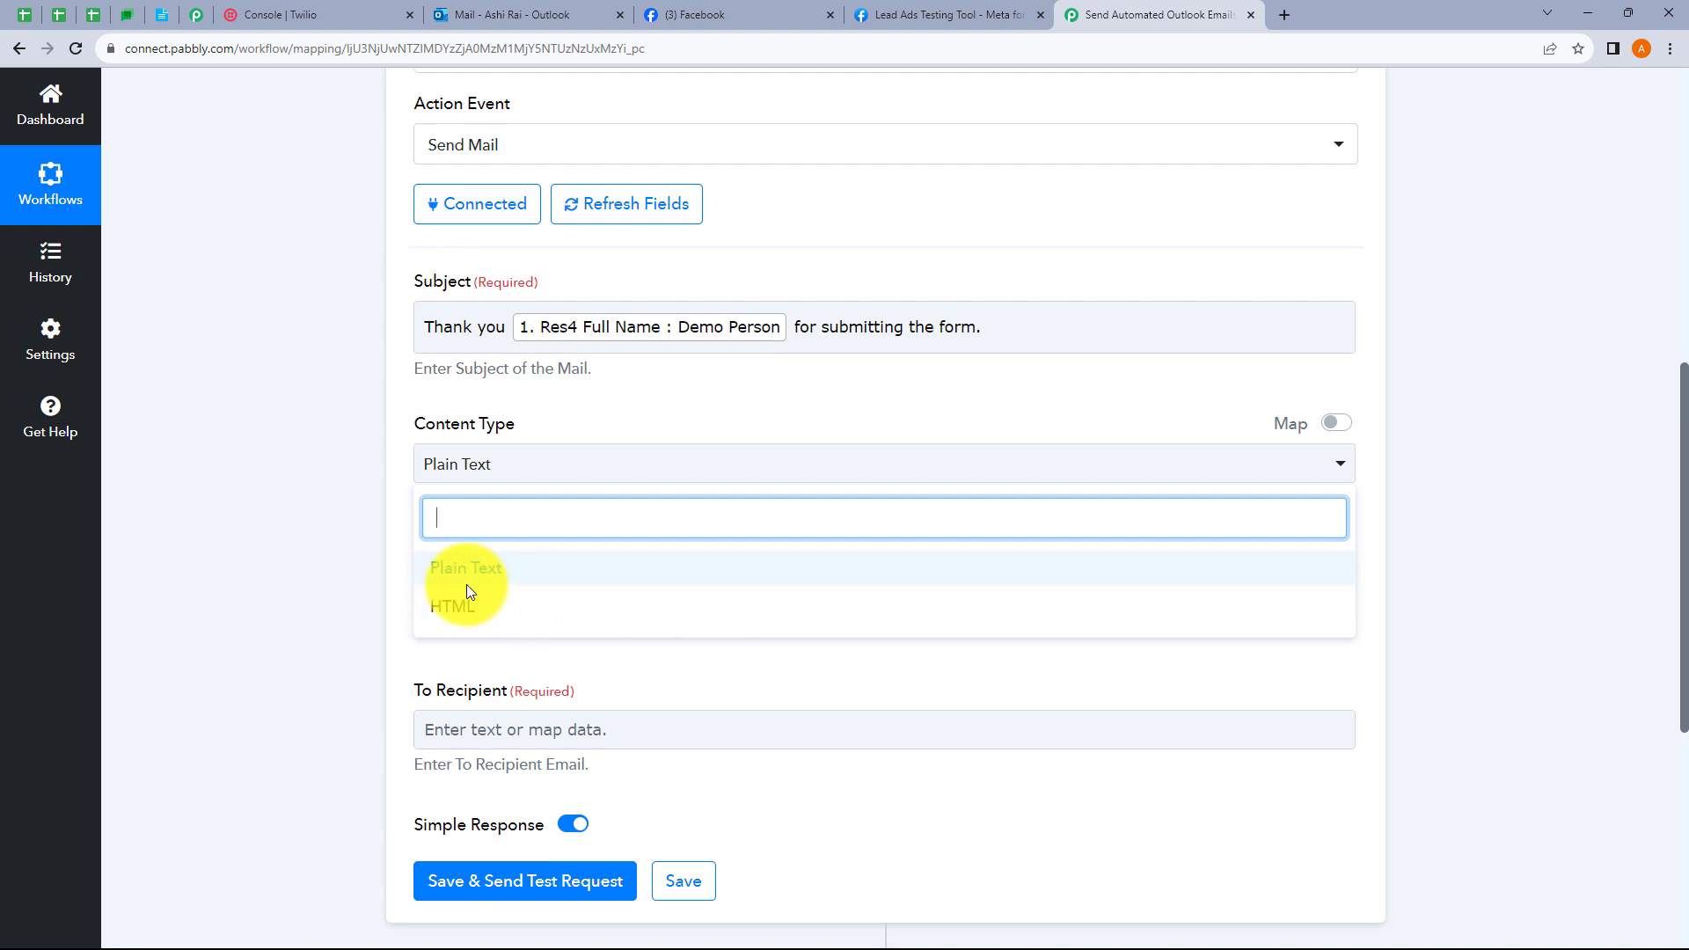
{"action": "left_click", "coordinate": [343, 536]}
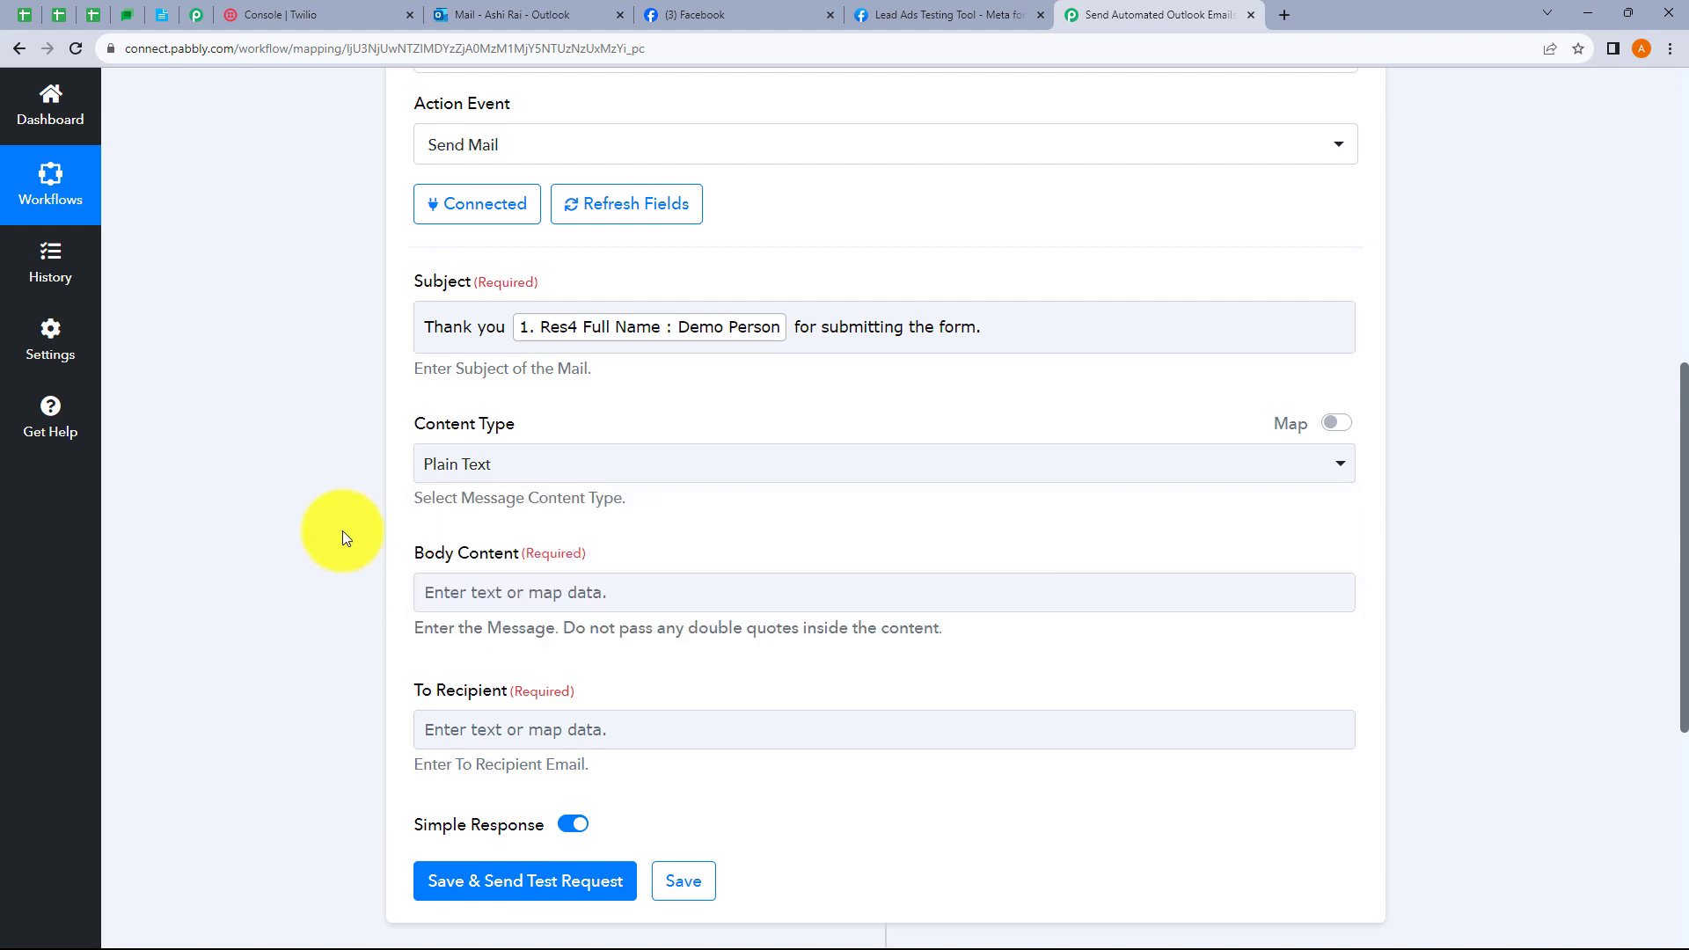
{"action": "left_click", "coordinate": [521, 481]}
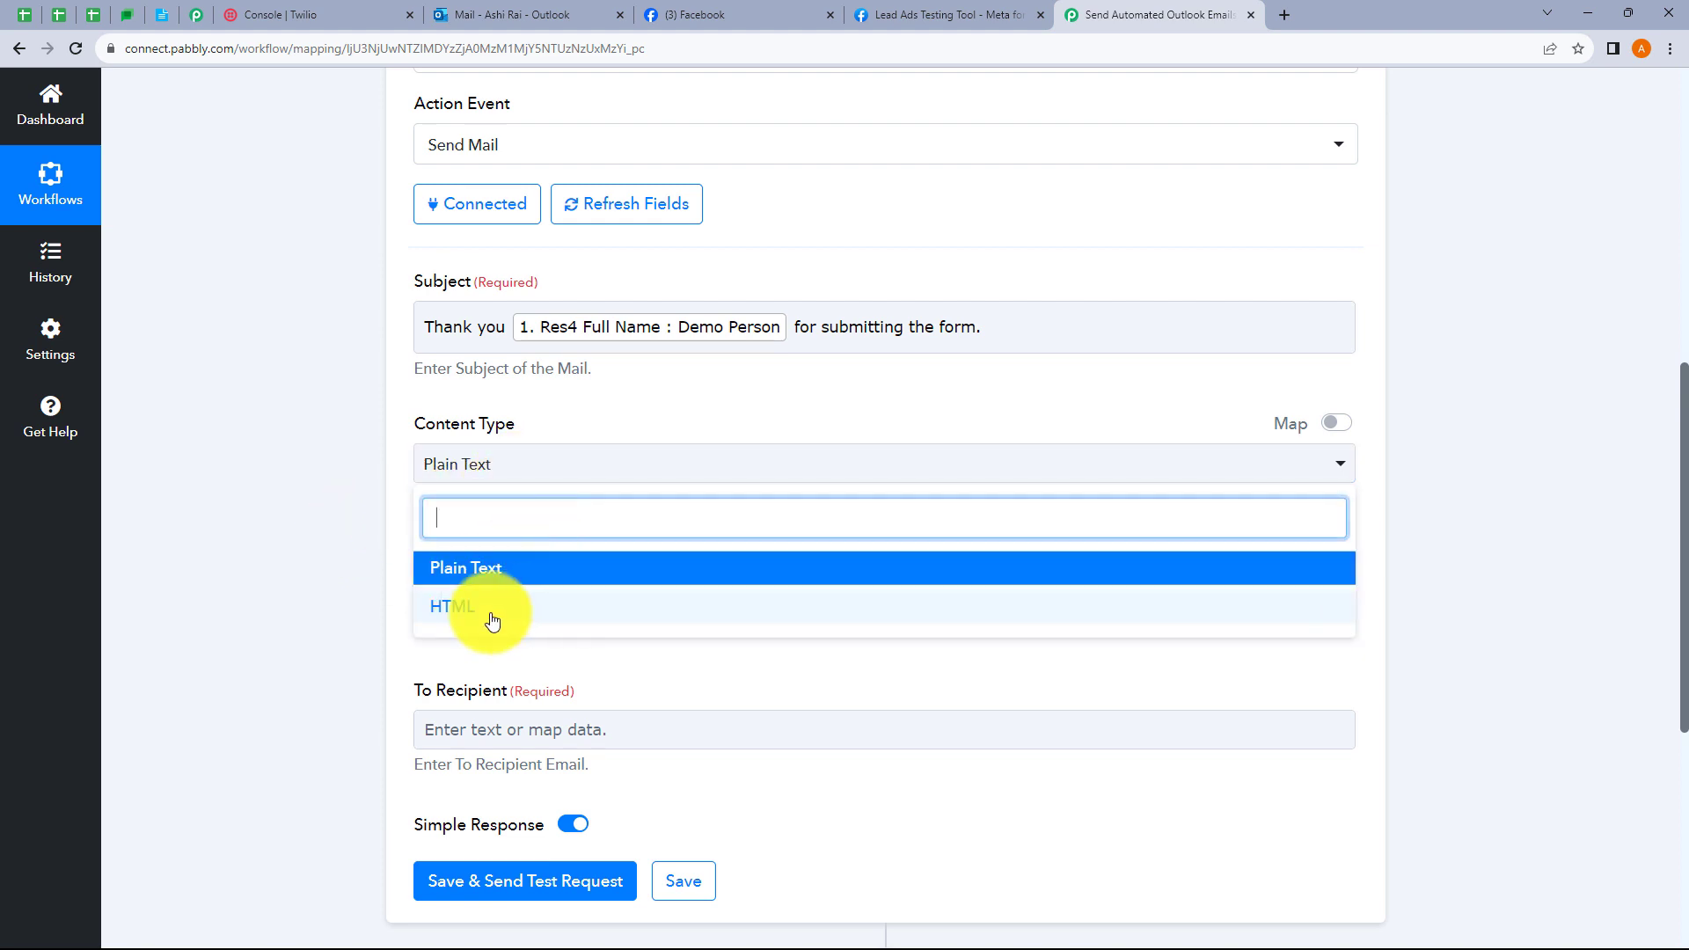
{"action": "left_click", "coordinate": [342, 521]}
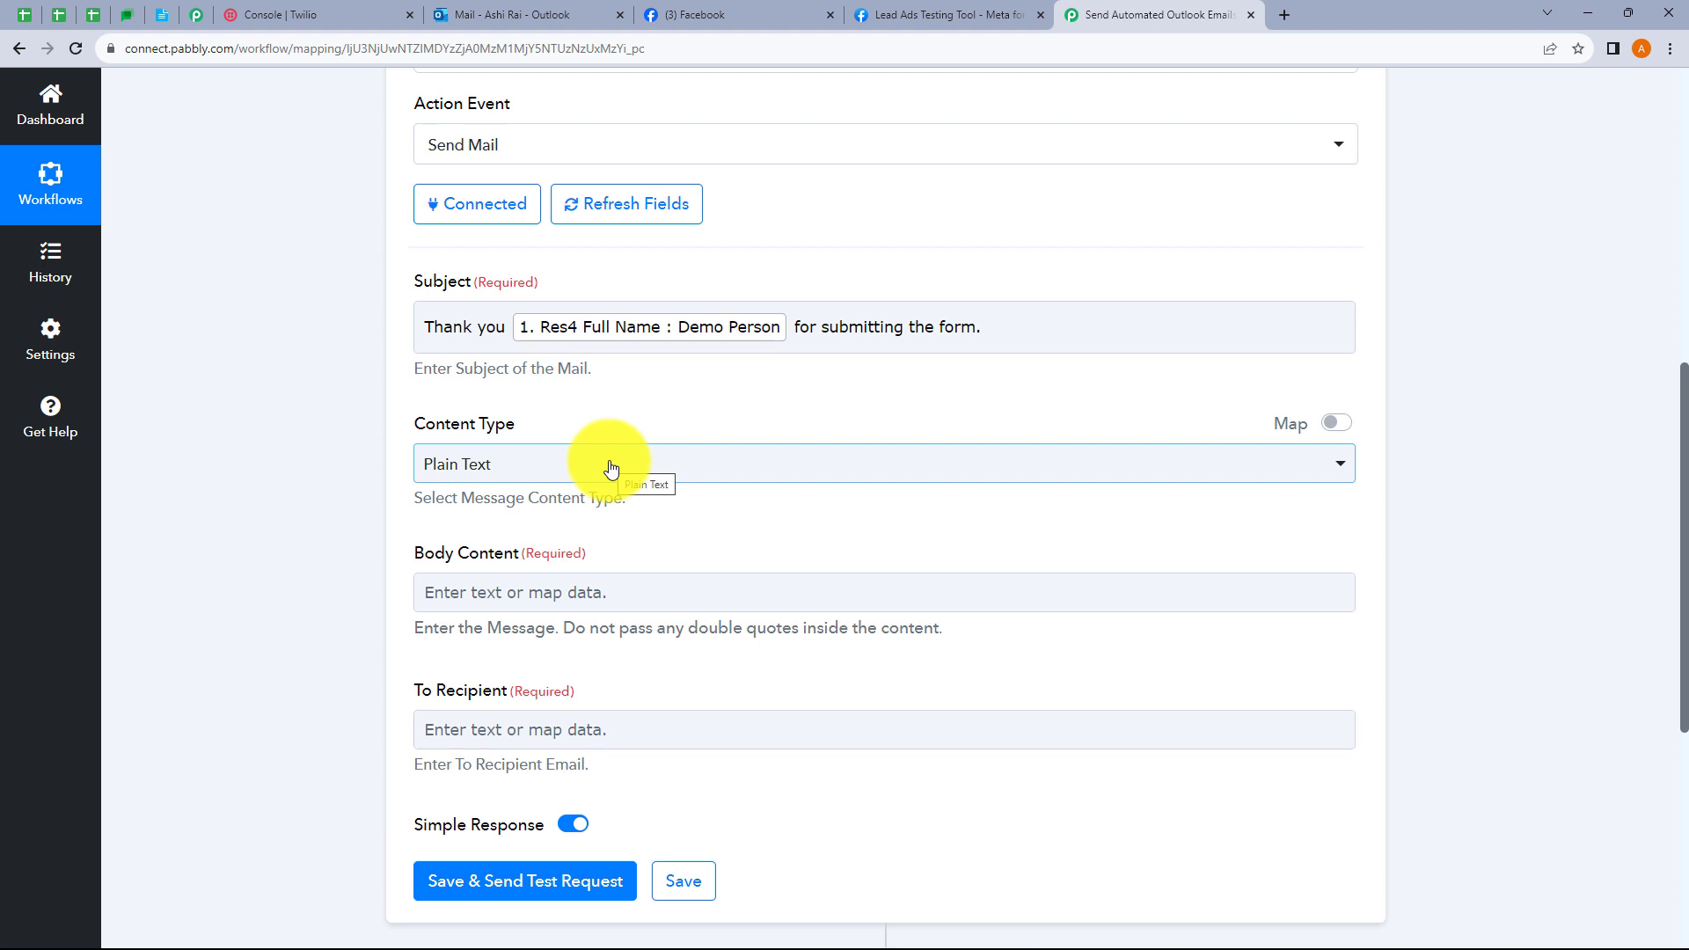
Step: Switch to the Online Notepad page and copy the entire message template, from the greeting through the Telecom Connect sign-off
{"action": "scroll", "coordinate": [611, 467], "scroll_direction": "down", "scroll_amount": 2}
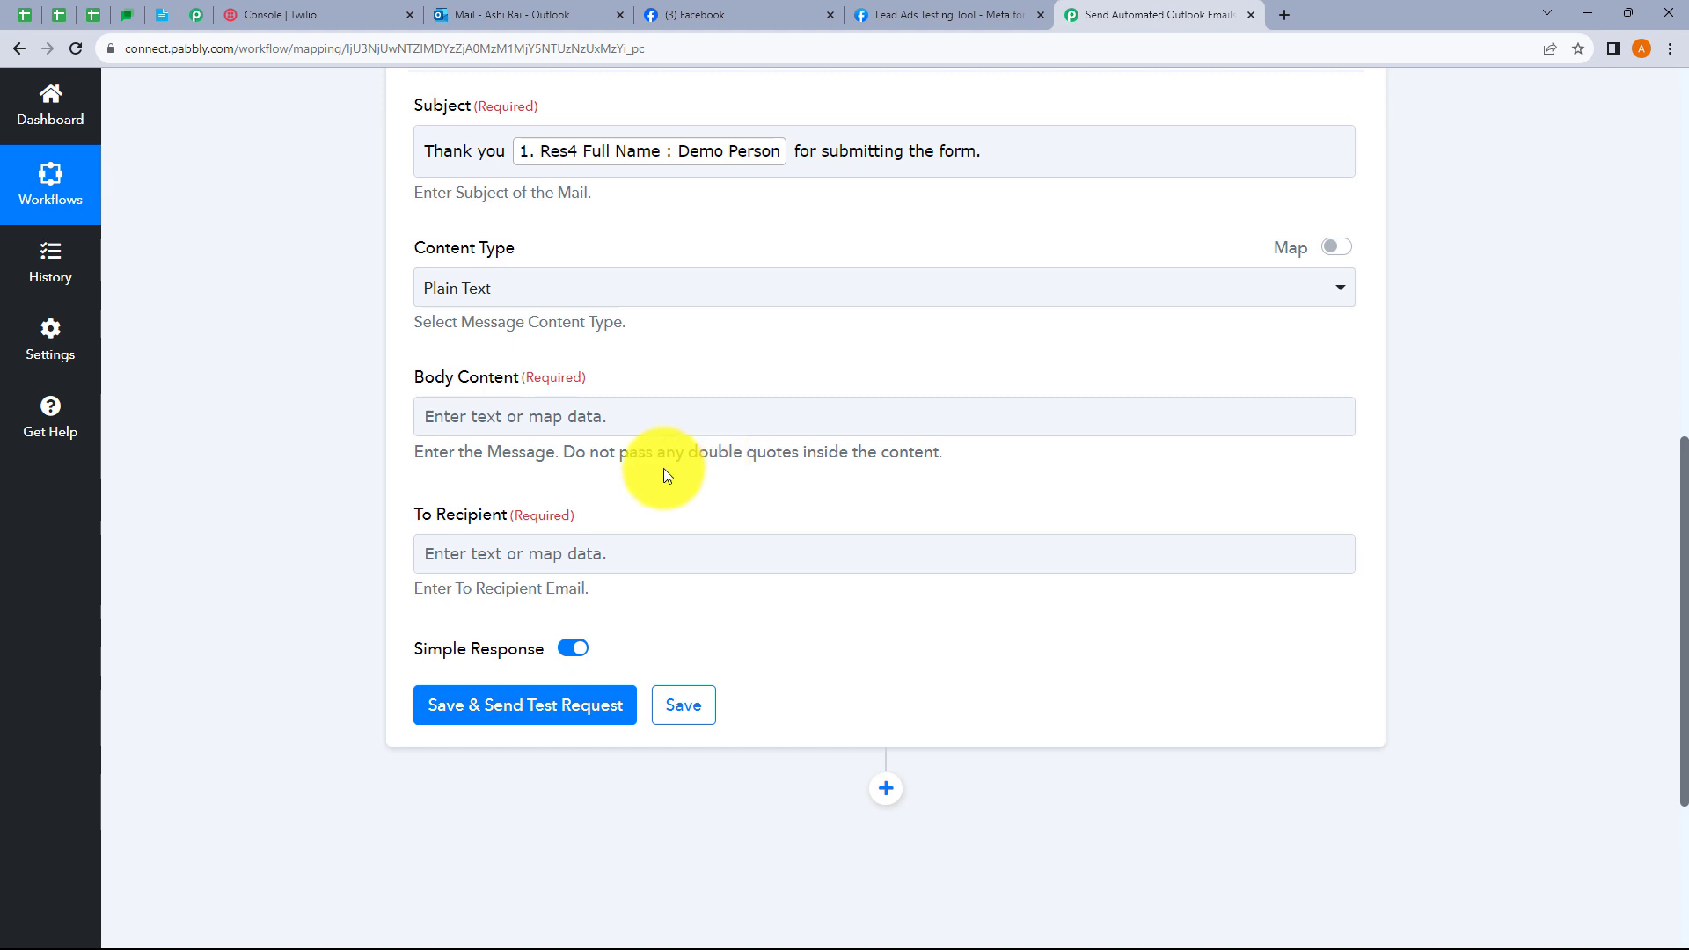
{"action": "left_click", "coordinate": [163, 19]}
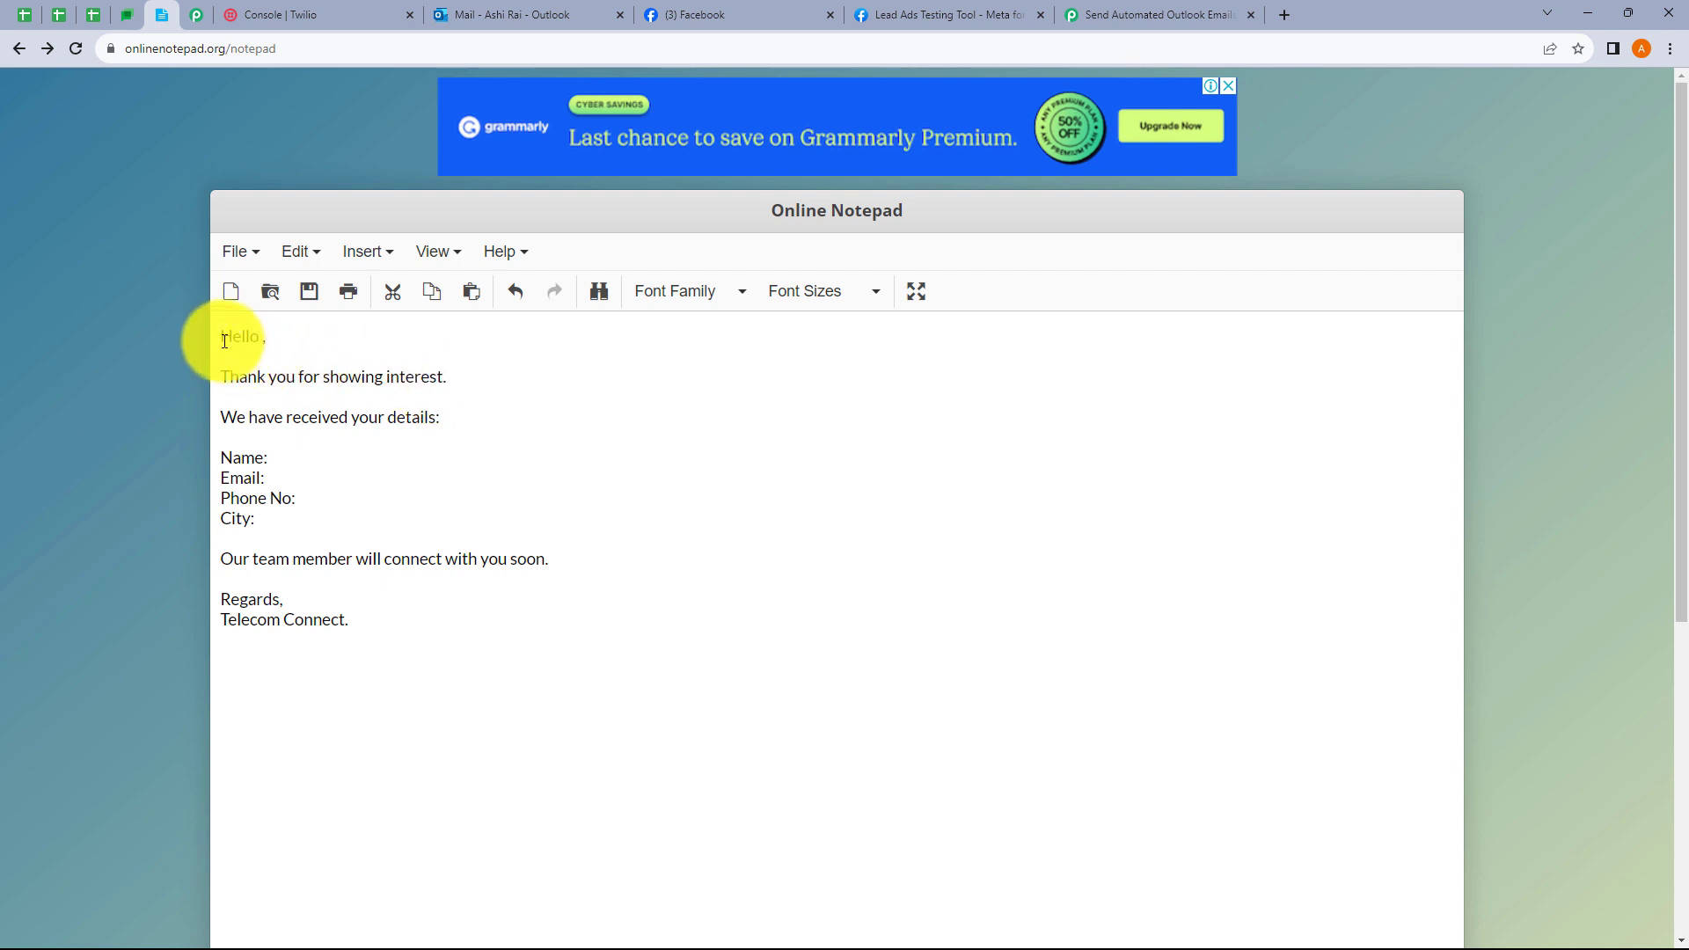
{"action": "left_click_drag", "start_coordinate": [230, 333], "coordinate": [365, 626]}
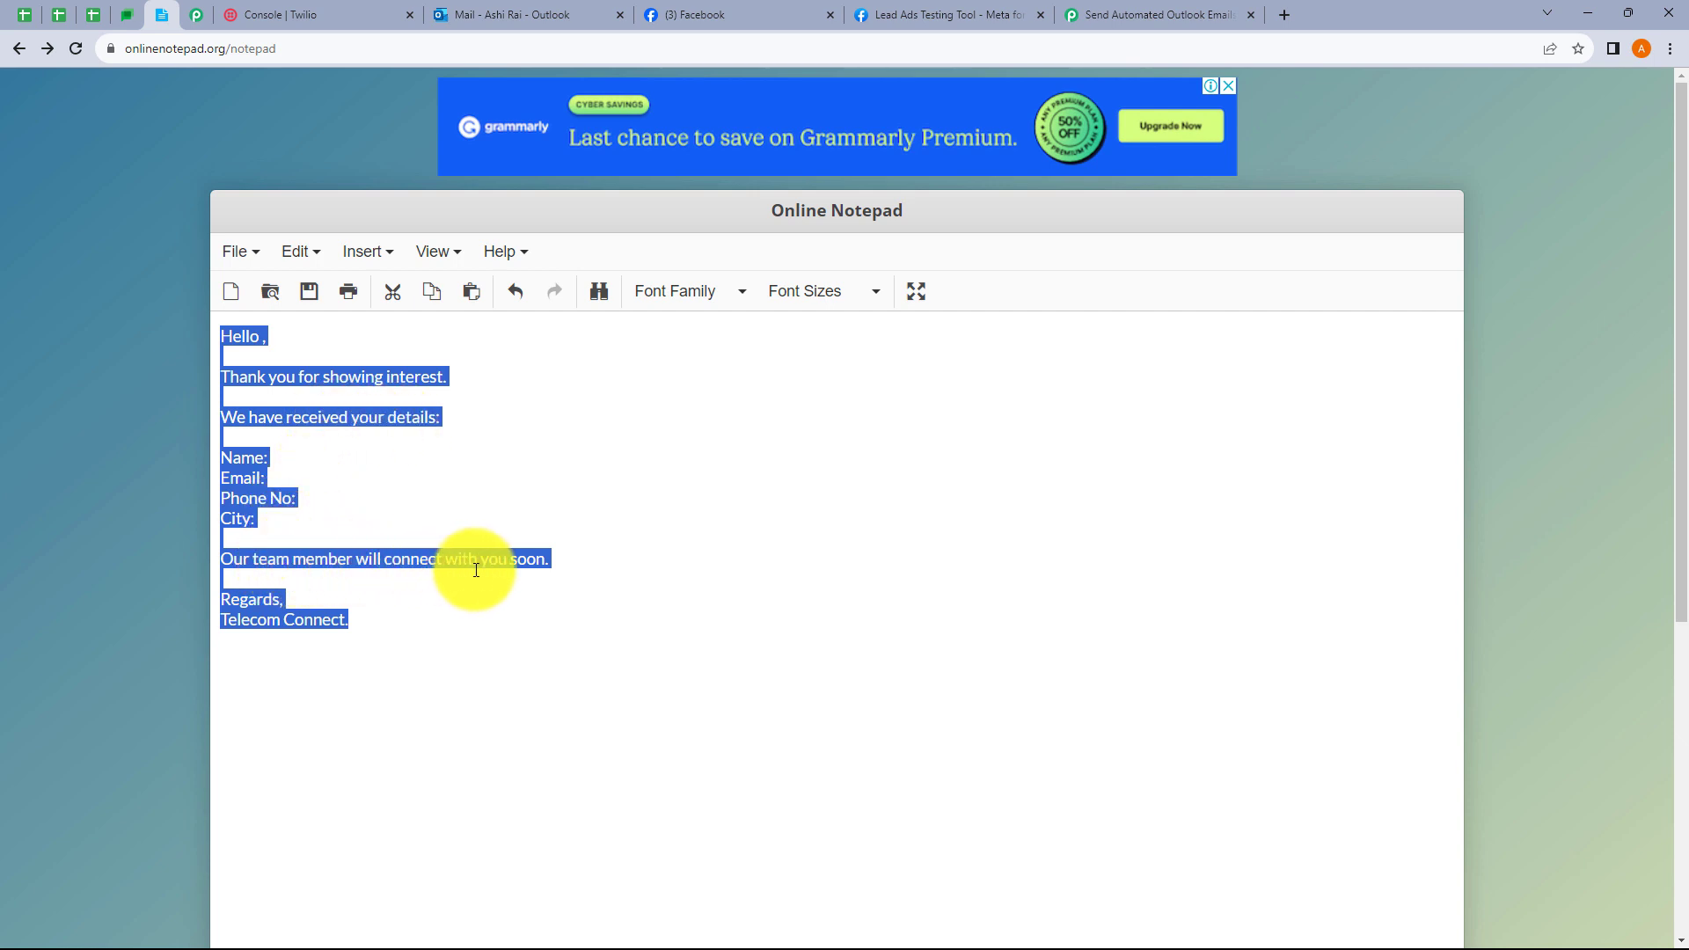
{"action": "left_click", "coordinate": [398, 628]}
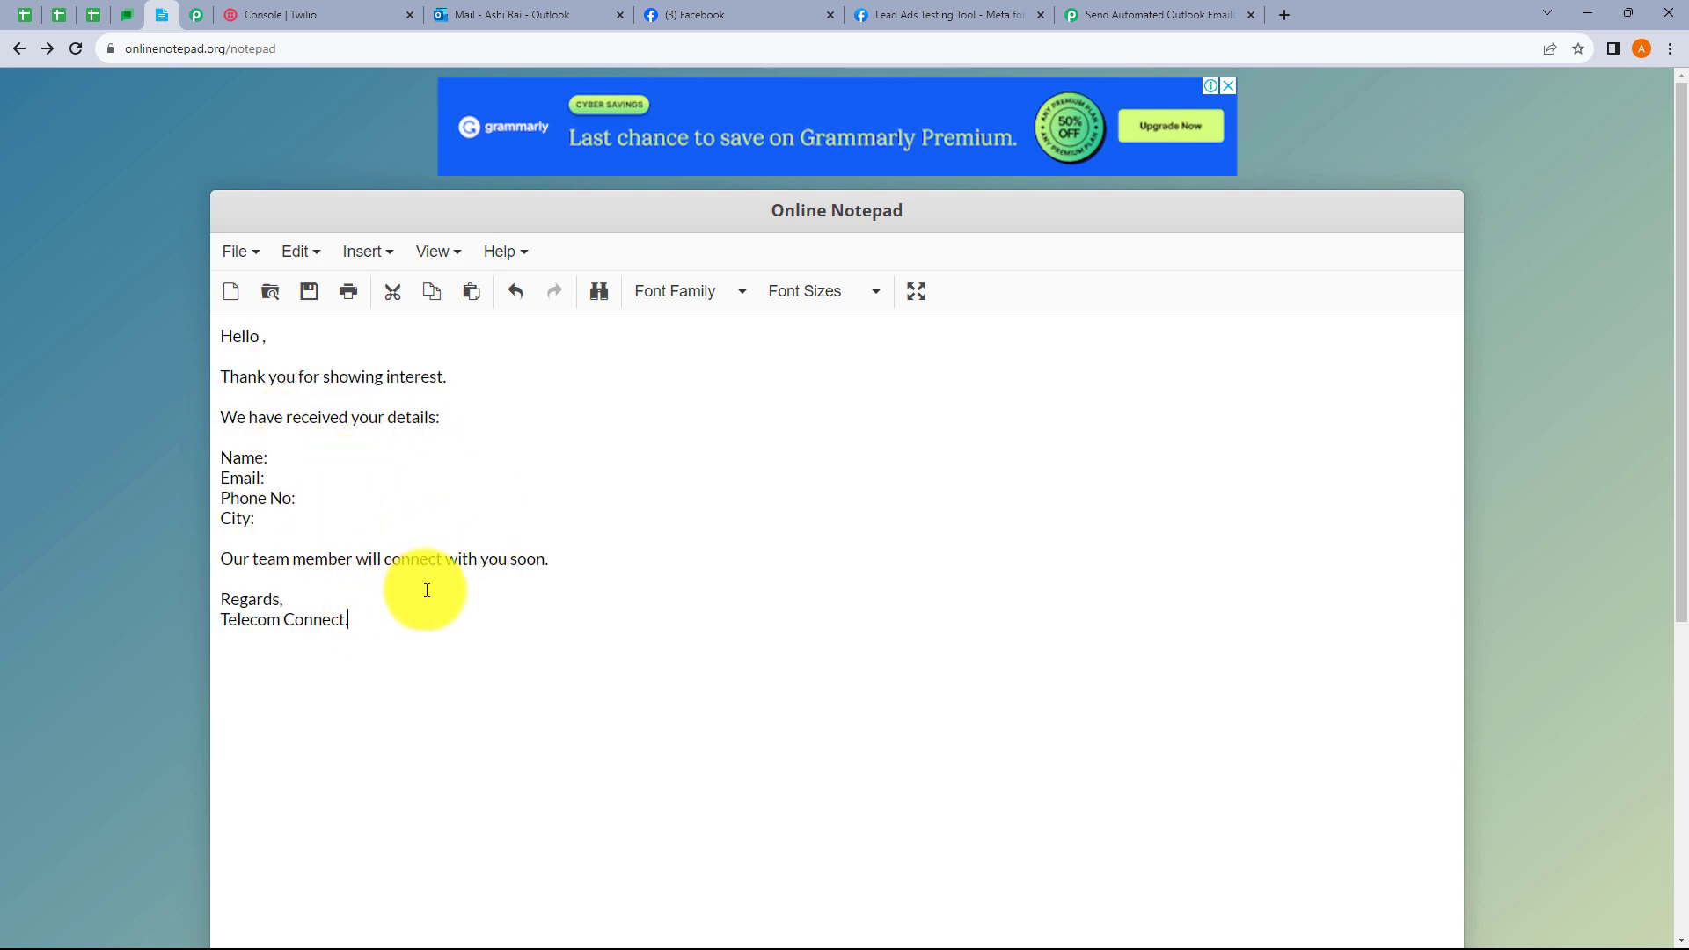
Step: Back in the Pabbly Connect workflow, paste the template into Body Content and break it into separate lines and paragraphs like the original
{"action": "left_click", "coordinate": [1133, 14]}
{"action": "left_click", "coordinate": [476, 416]}
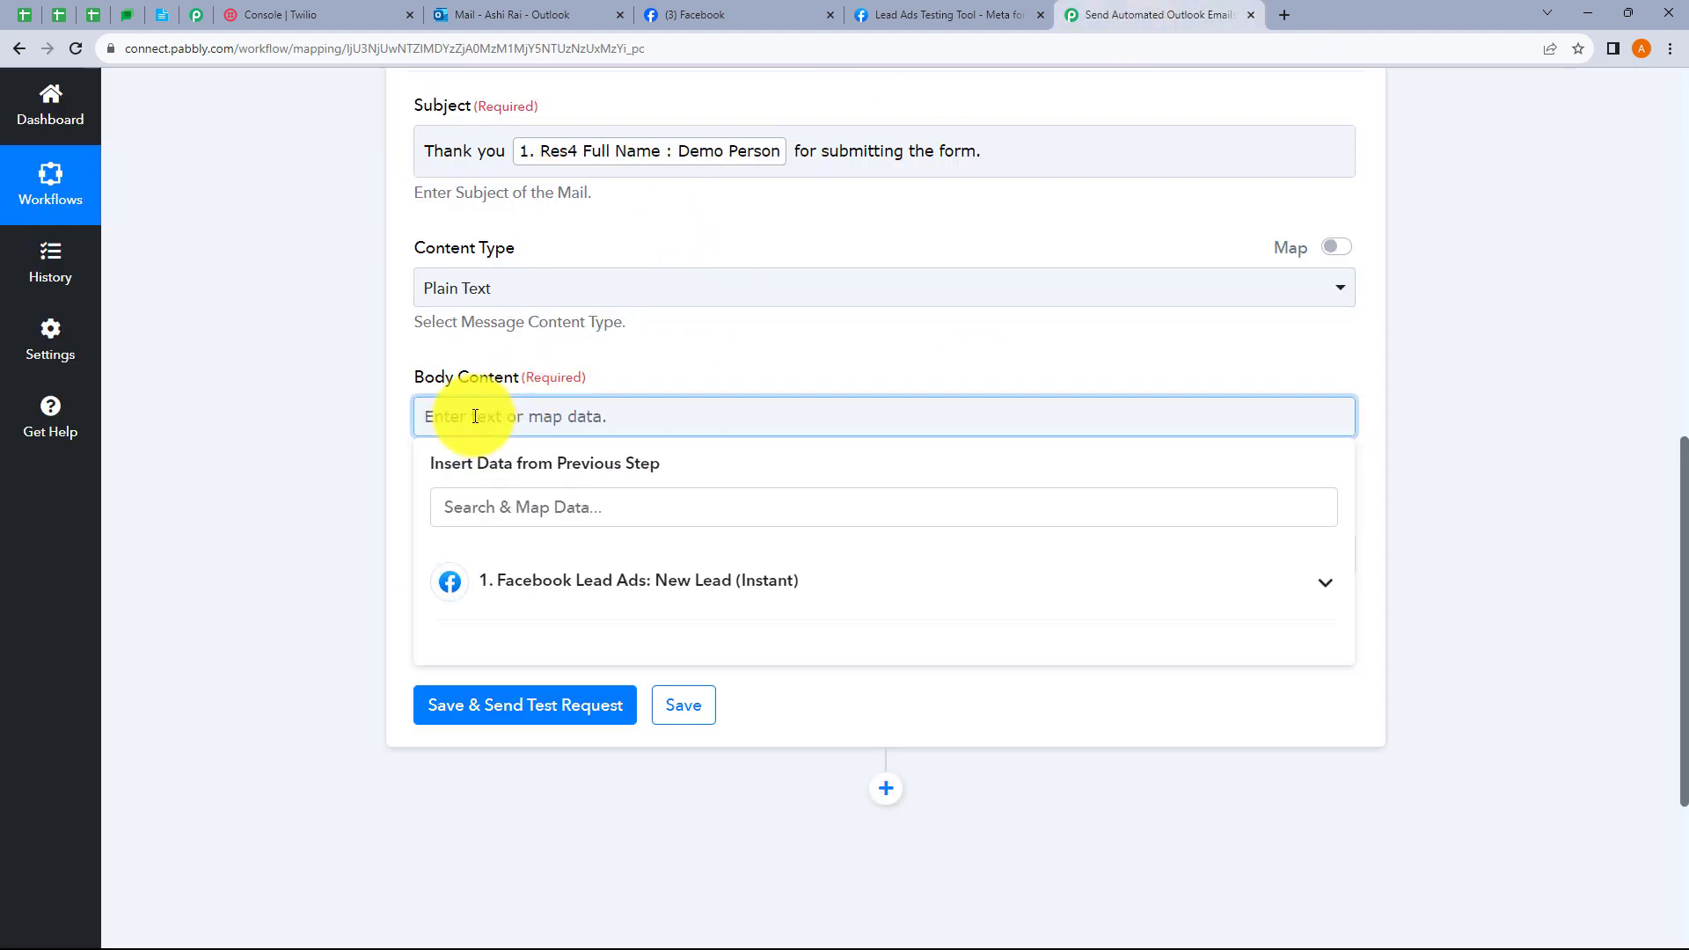
{"action": "type", "text": "Hello ,Thank you for showing interest.We have received your details:Name: Email: Phone No: City:Our team member will connect with you soon.Regards, Telecom Connect."}
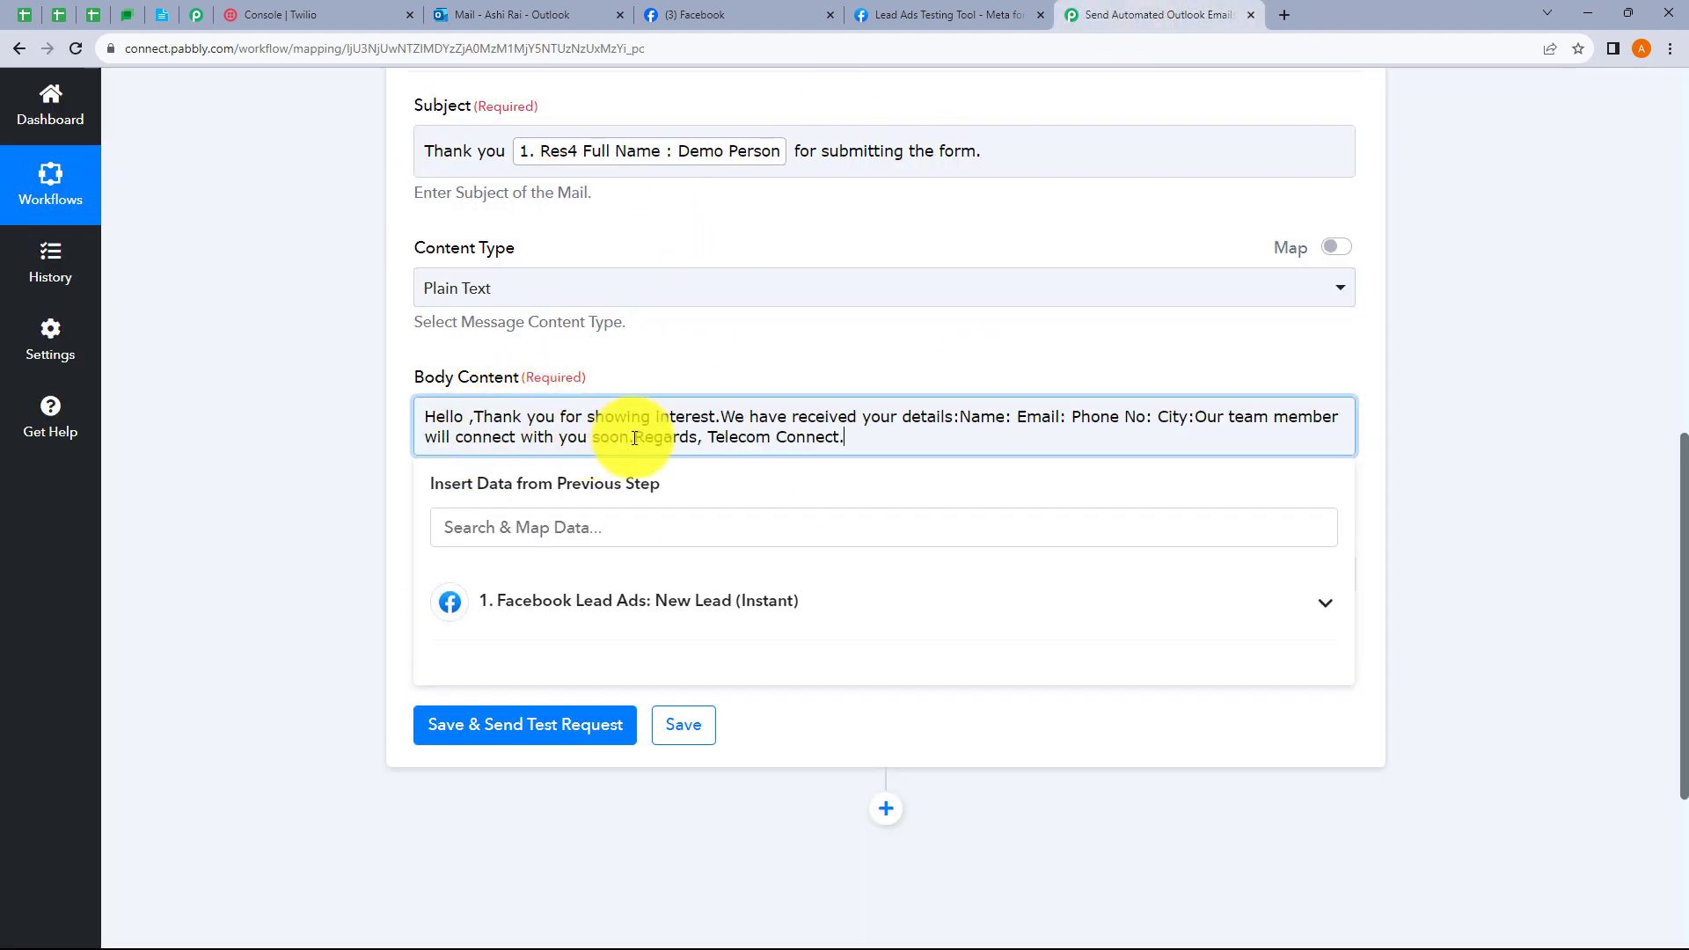
{"action": "left_click", "coordinate": [722, 422]}
{"action": "key", "text": "Return"}
{"action": "key", "text": "Return"}
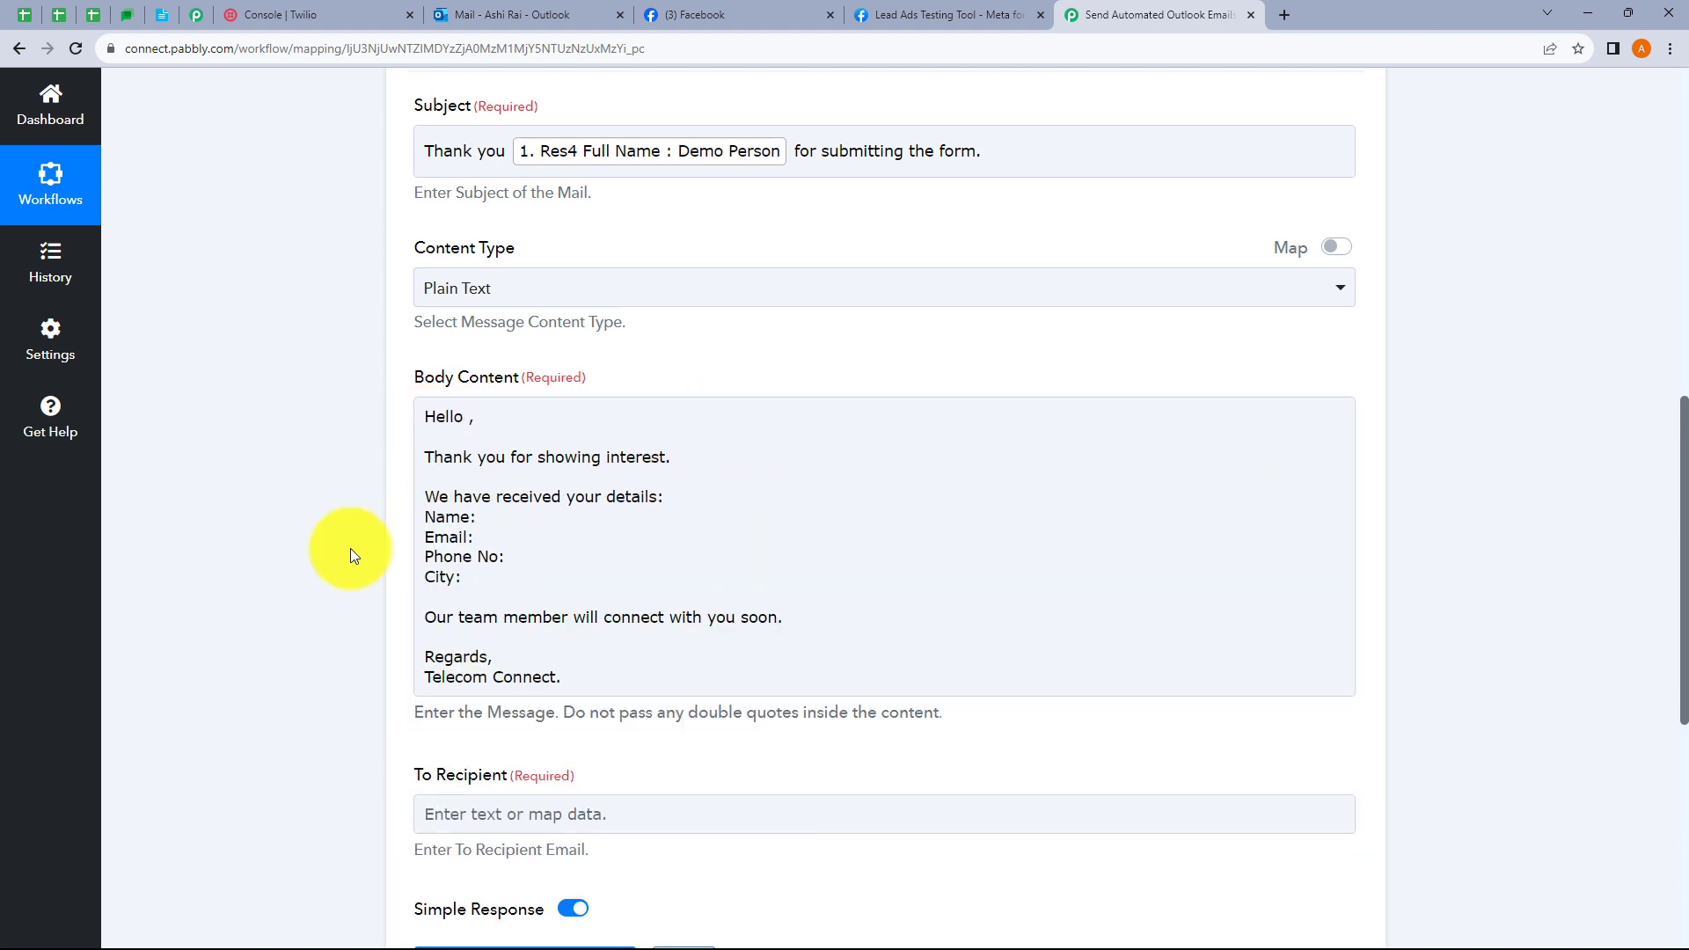
Step: Map the lead's Res4 Full Name field into the body's greeting, between "Hello" and the comma
{"action": "left_click", "coordinate": [529, 623]}
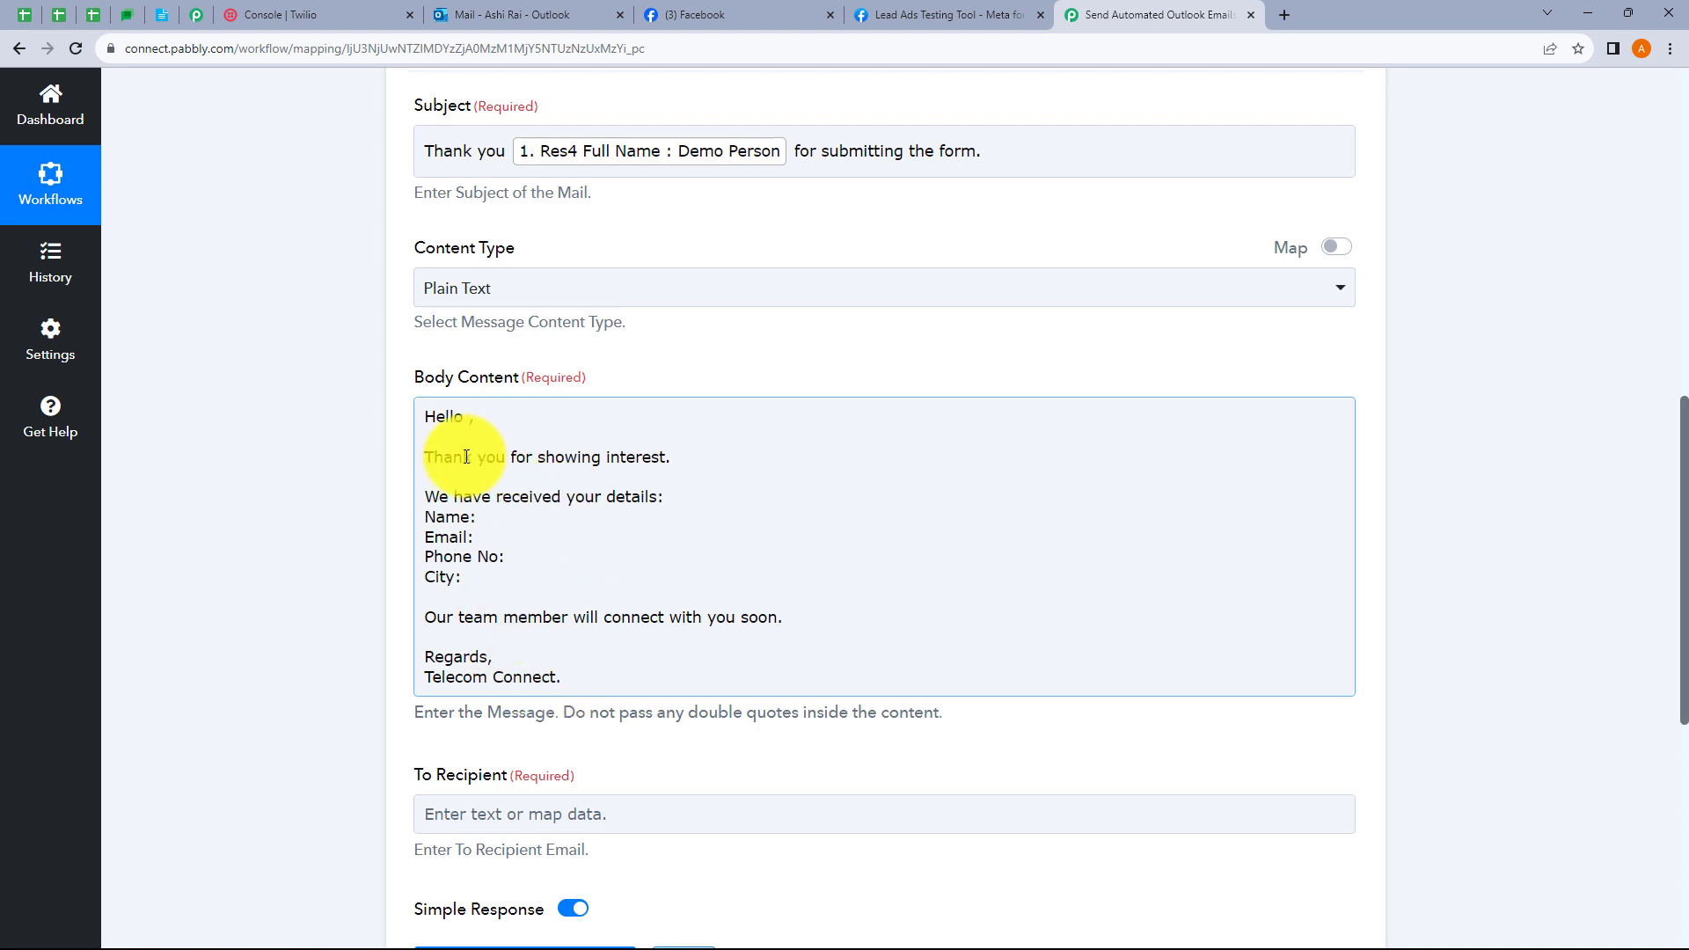
{"action": "left_click", "coordinate": [469, 420]}
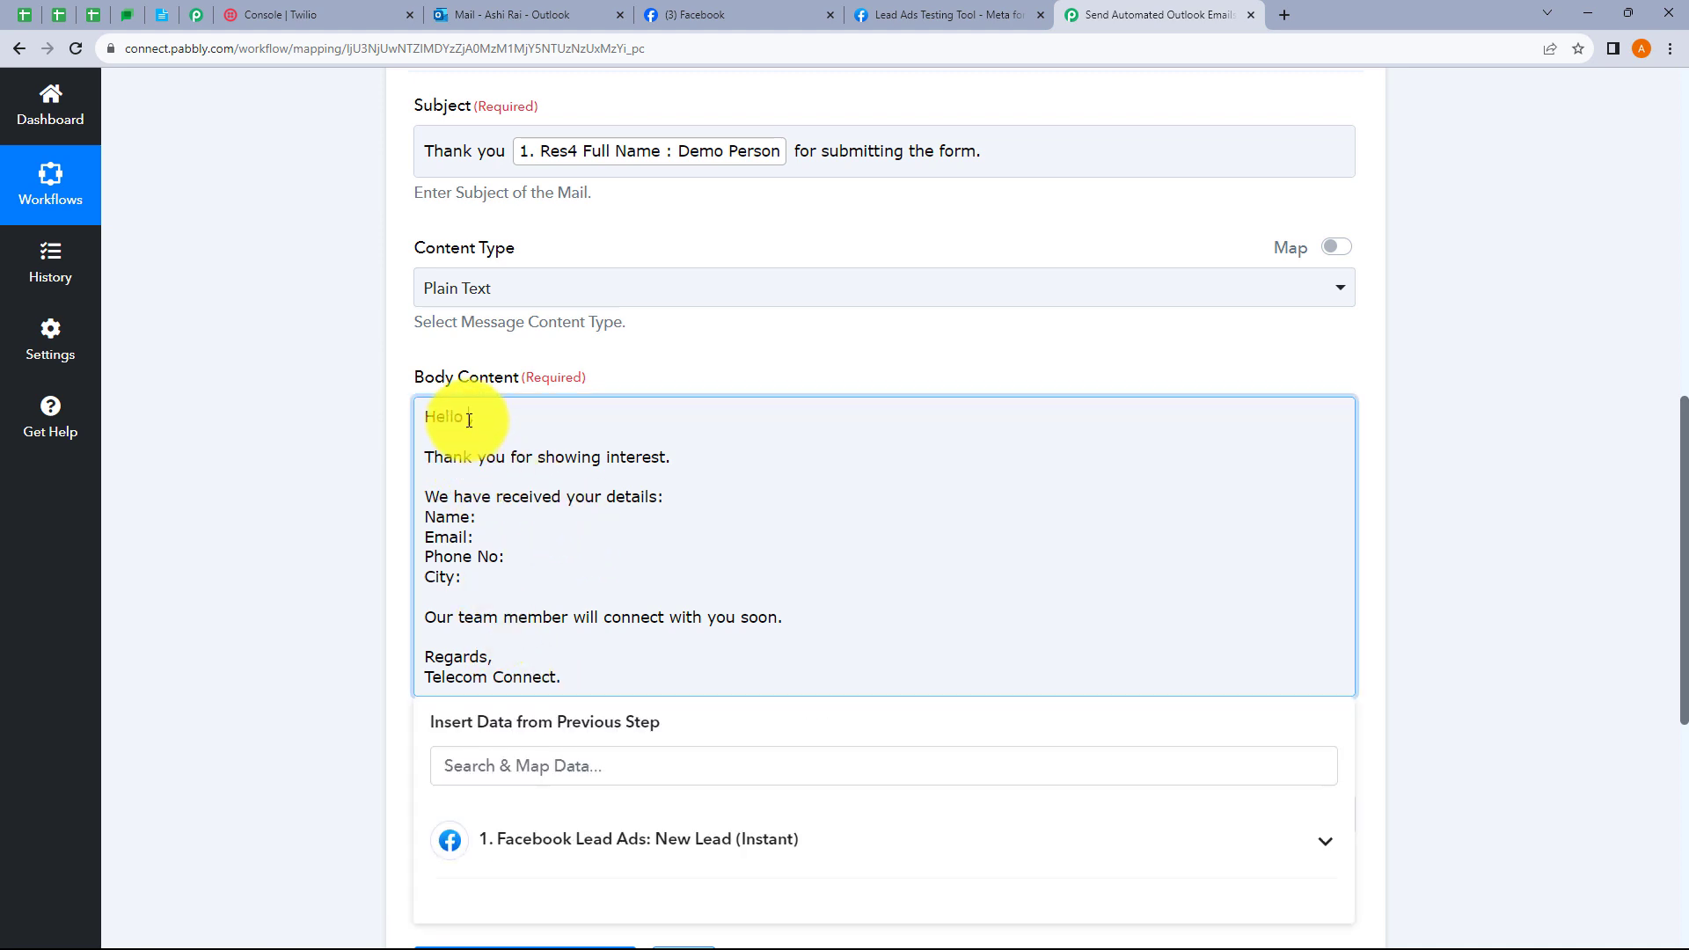
{"action": "left_click", "coordinate": [577, 838]}
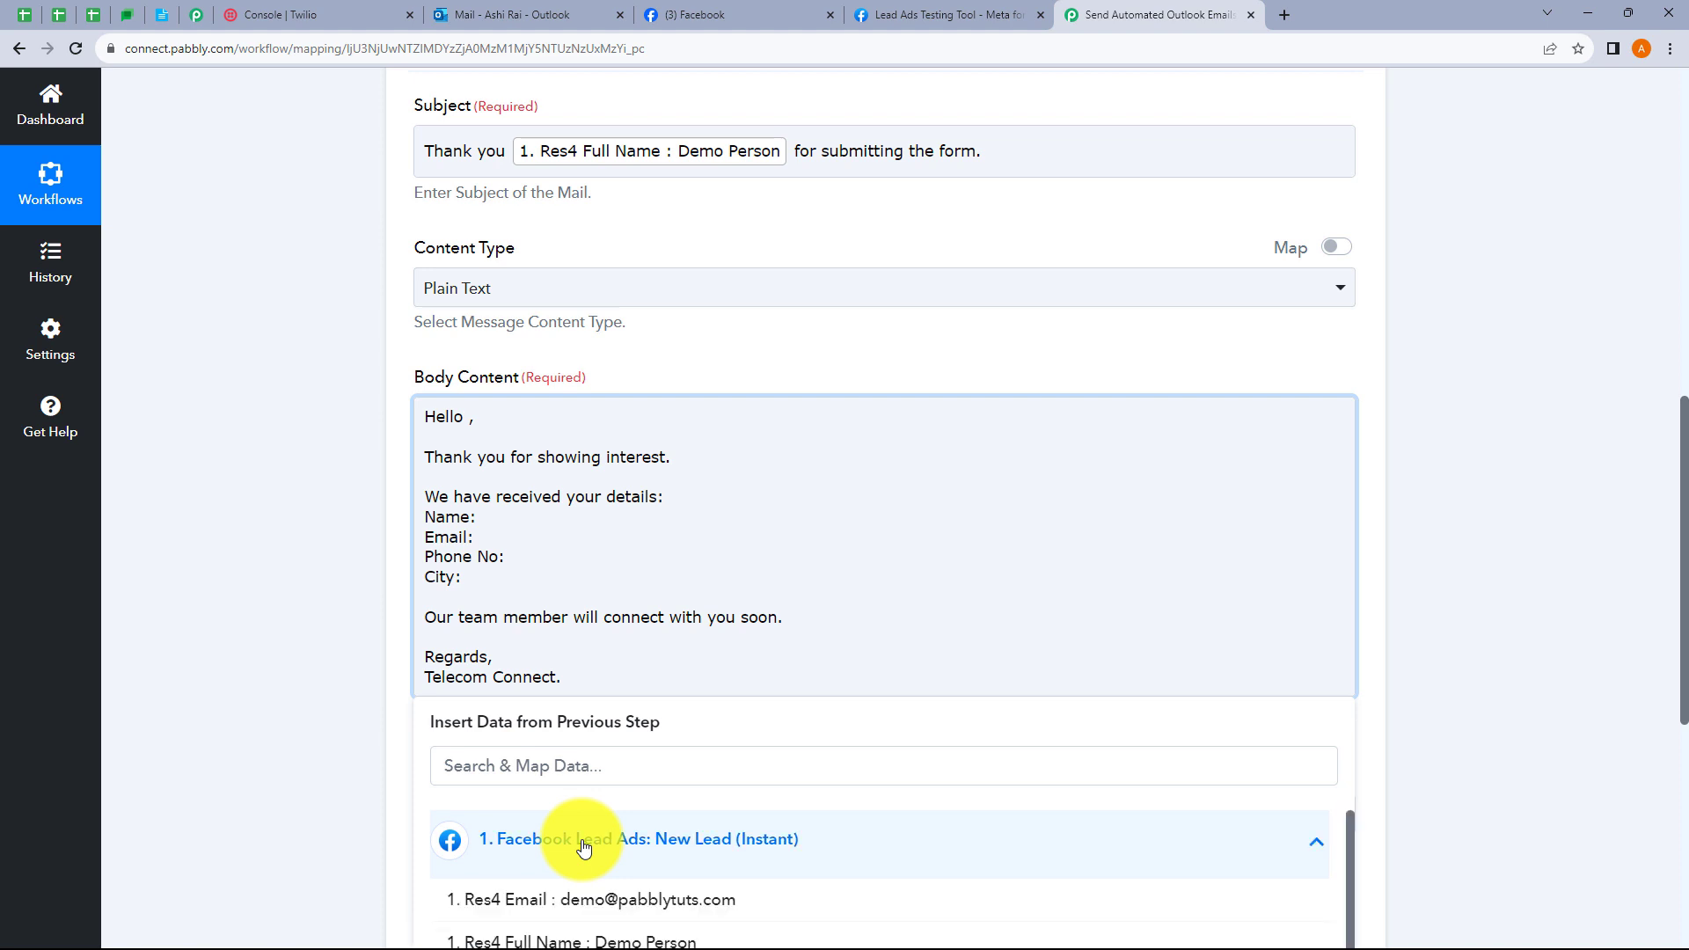
{"action": "scroll", "coordinate": [528, 779], "scroll_direction": "down", "scroll_amount": 1}
{"action": "left_click", "coordinate": [662, 853]}
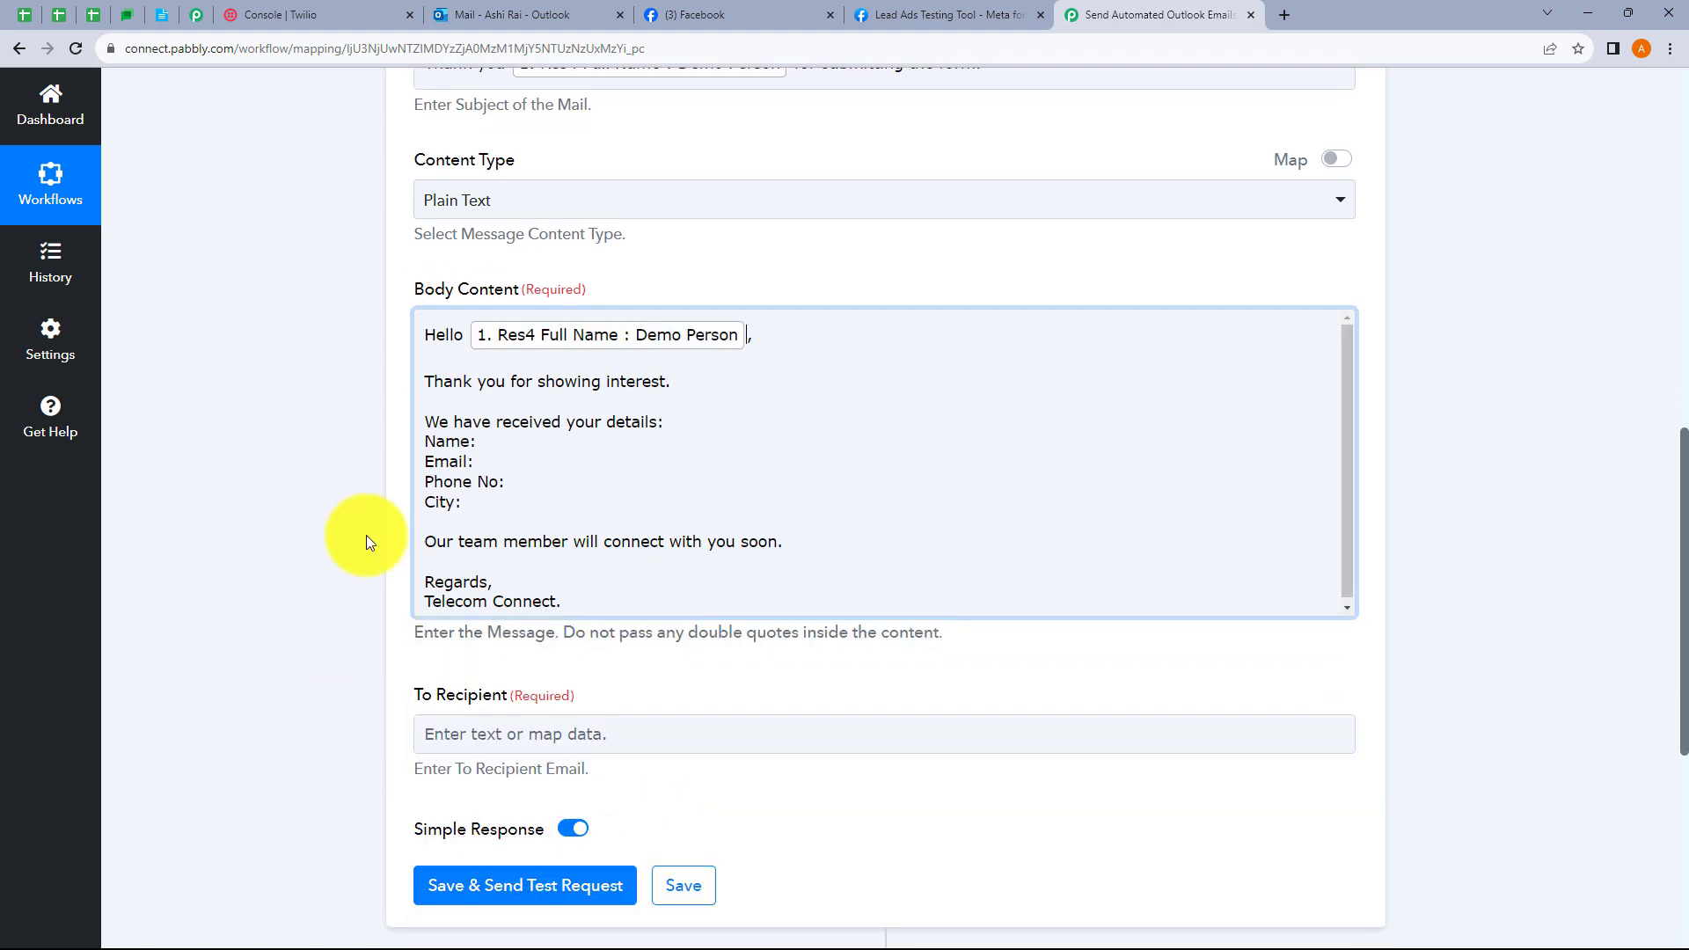
{"action": "left_click", "coordinate": [336, 457]}
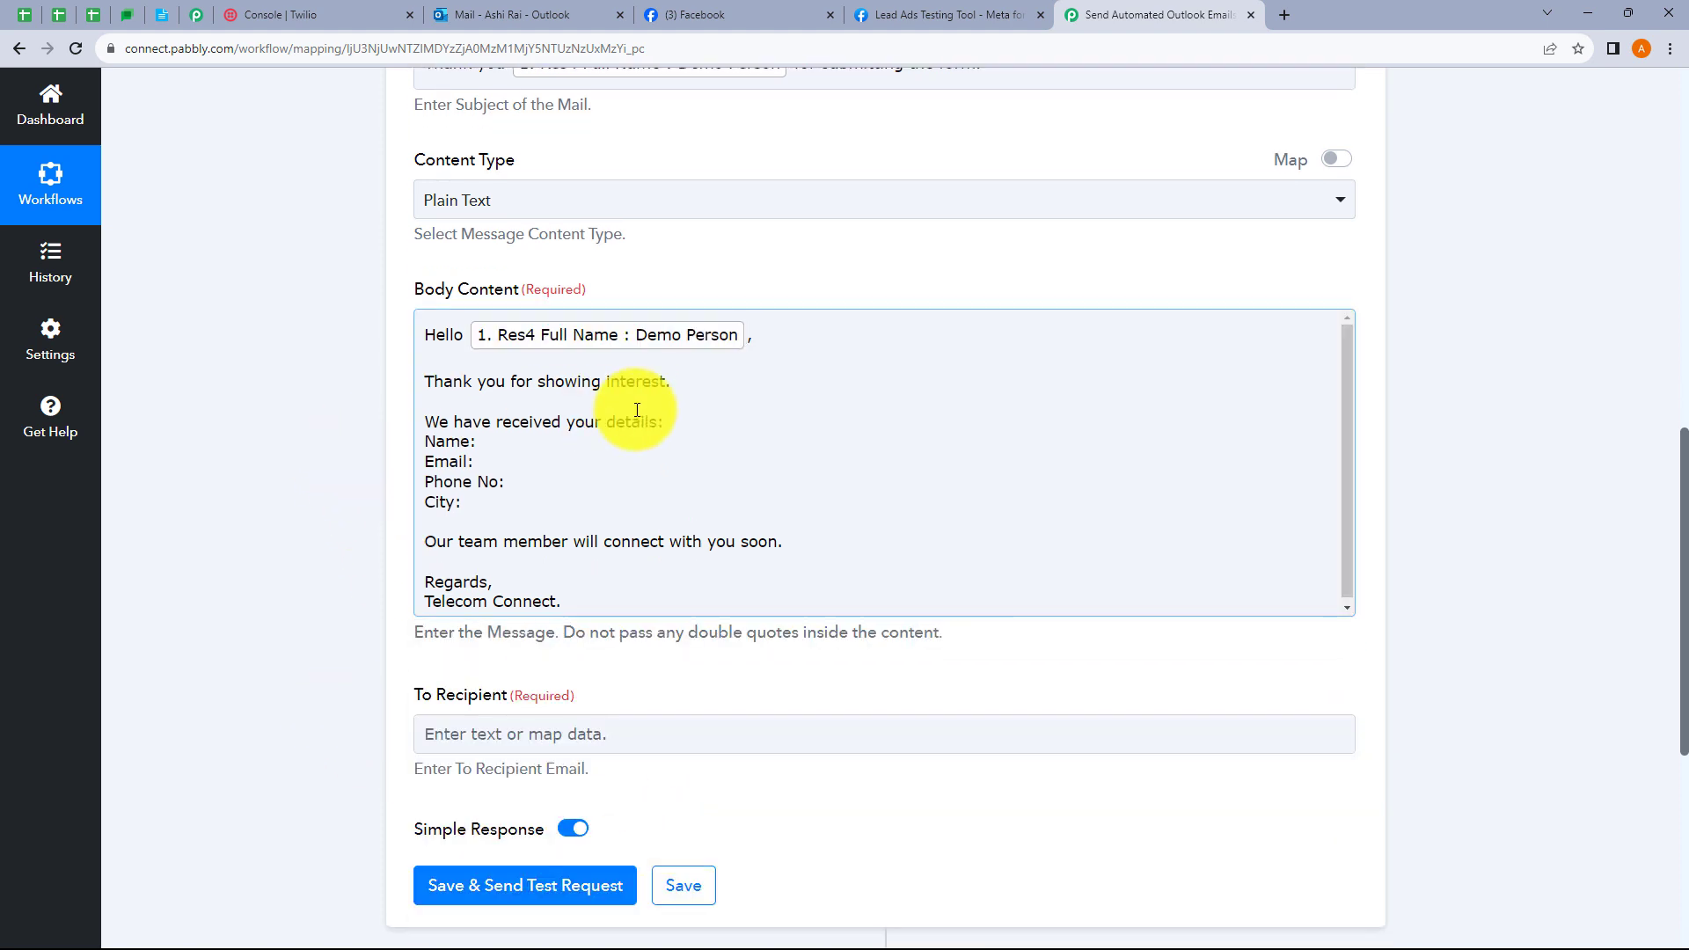
Step: Map the lead's Res4 Full Name field after the "Name:" label in the body's details list
{"action": "scroll", "coordinate": [635, 411], "scroll_direction": "down", "scroll_amount": 1}
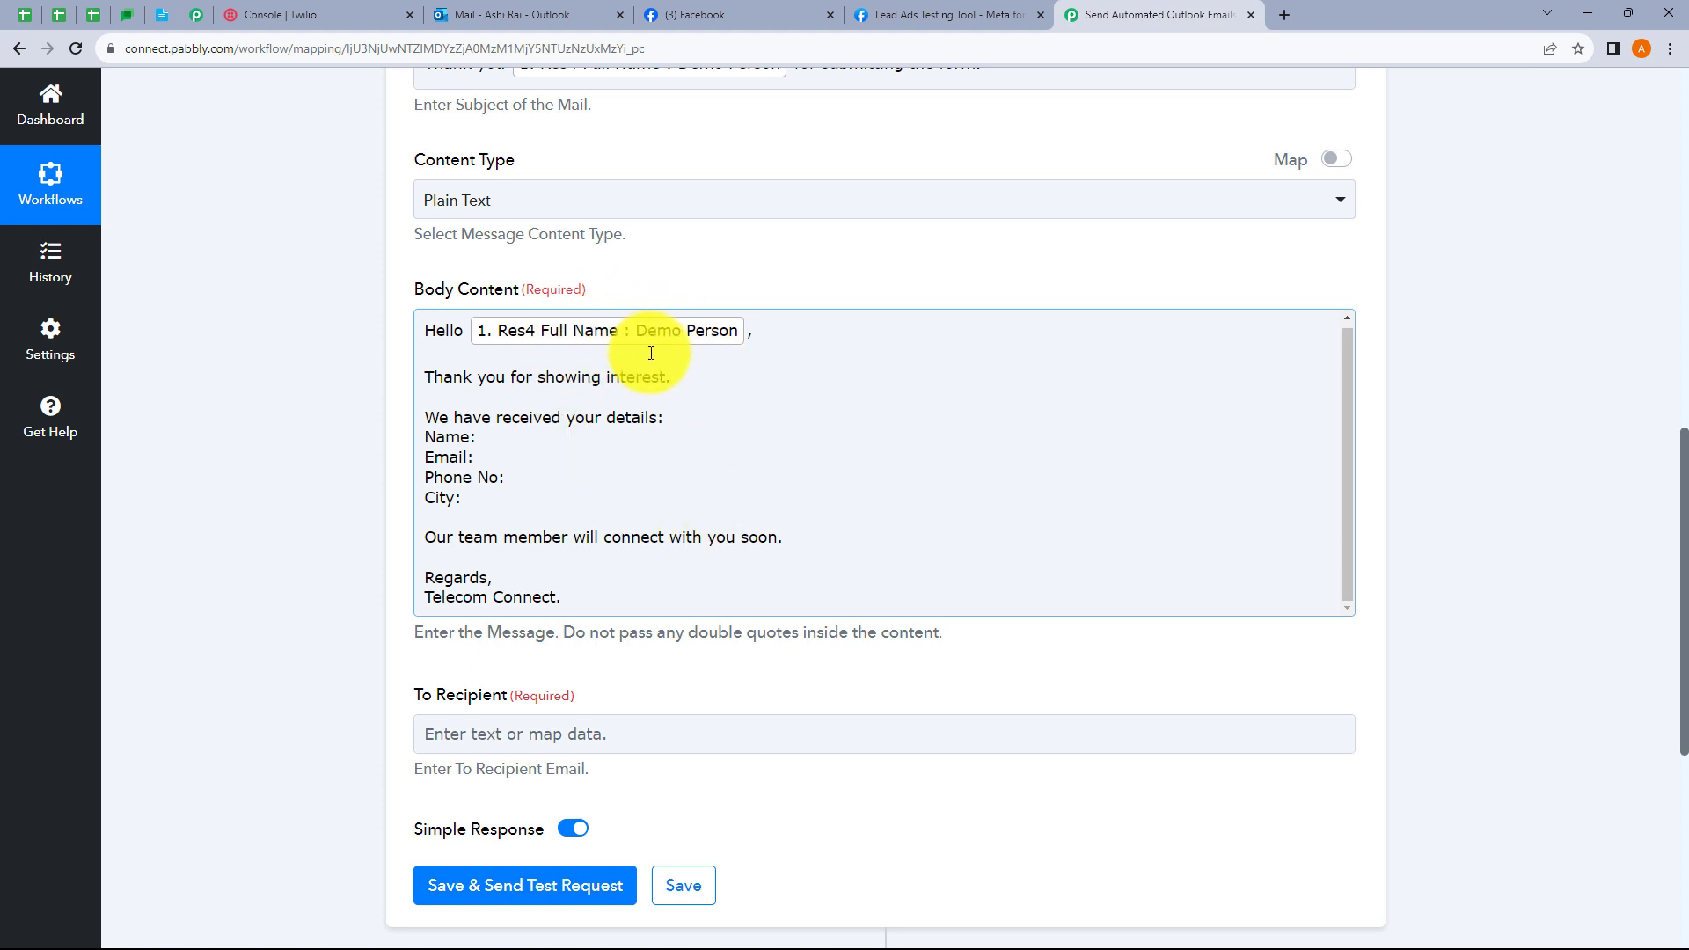
{"action": "left_click", "coordinate": [500, 441]}
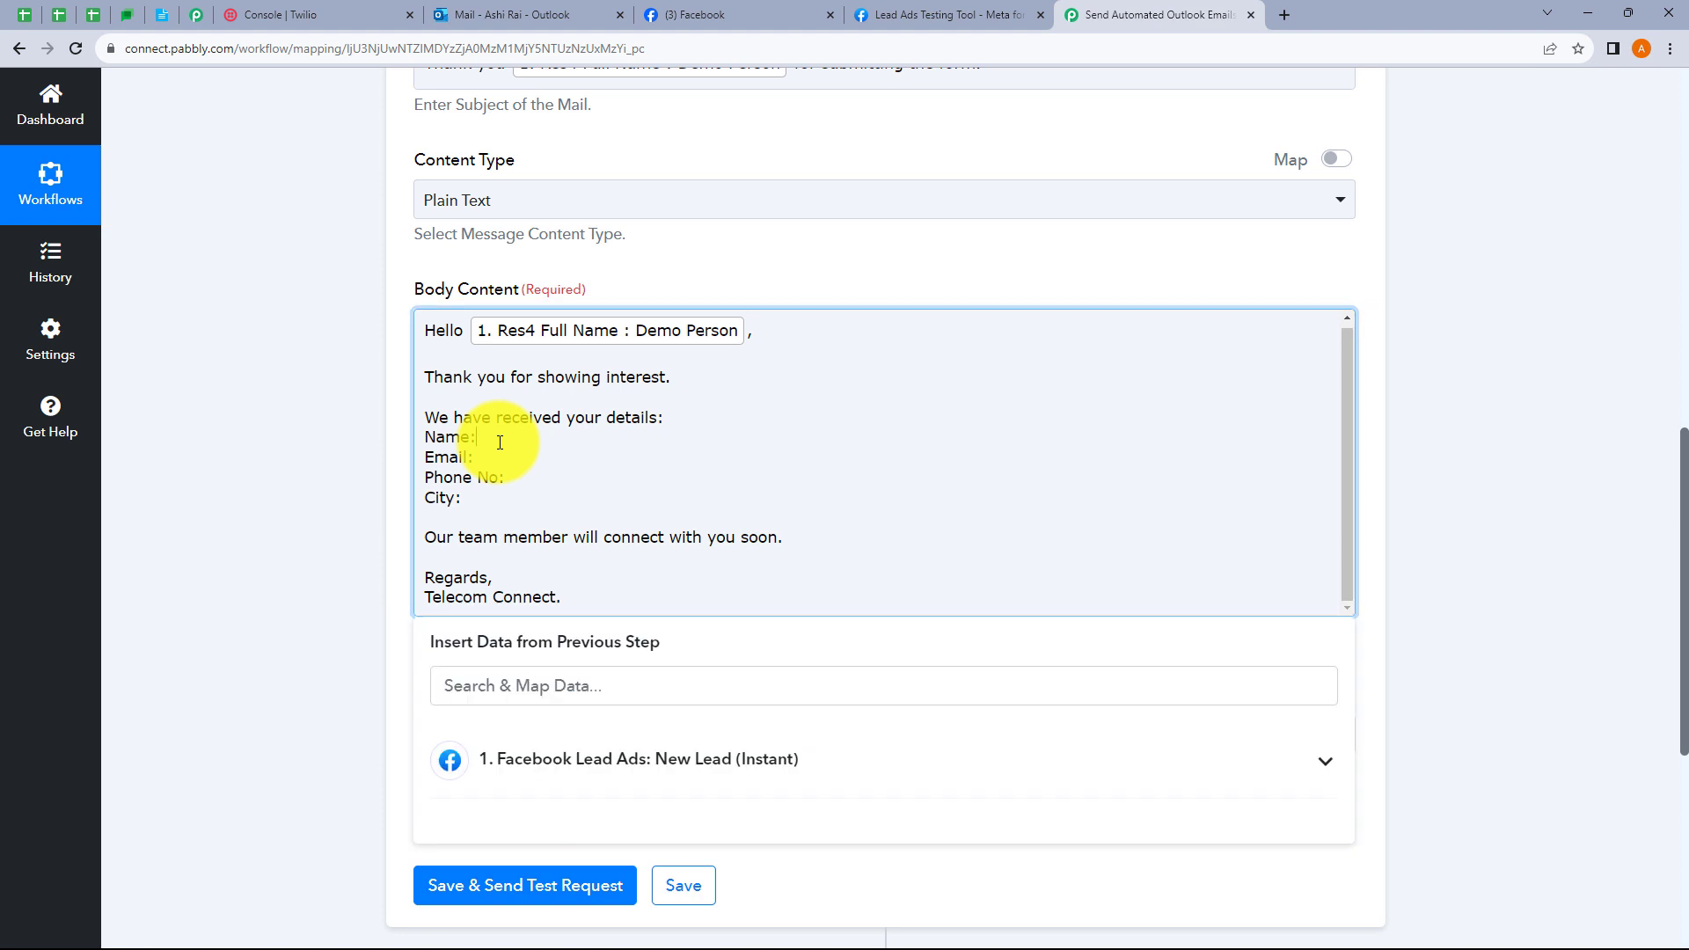
{"action": "left_click", "coordinate": [610, 762]}
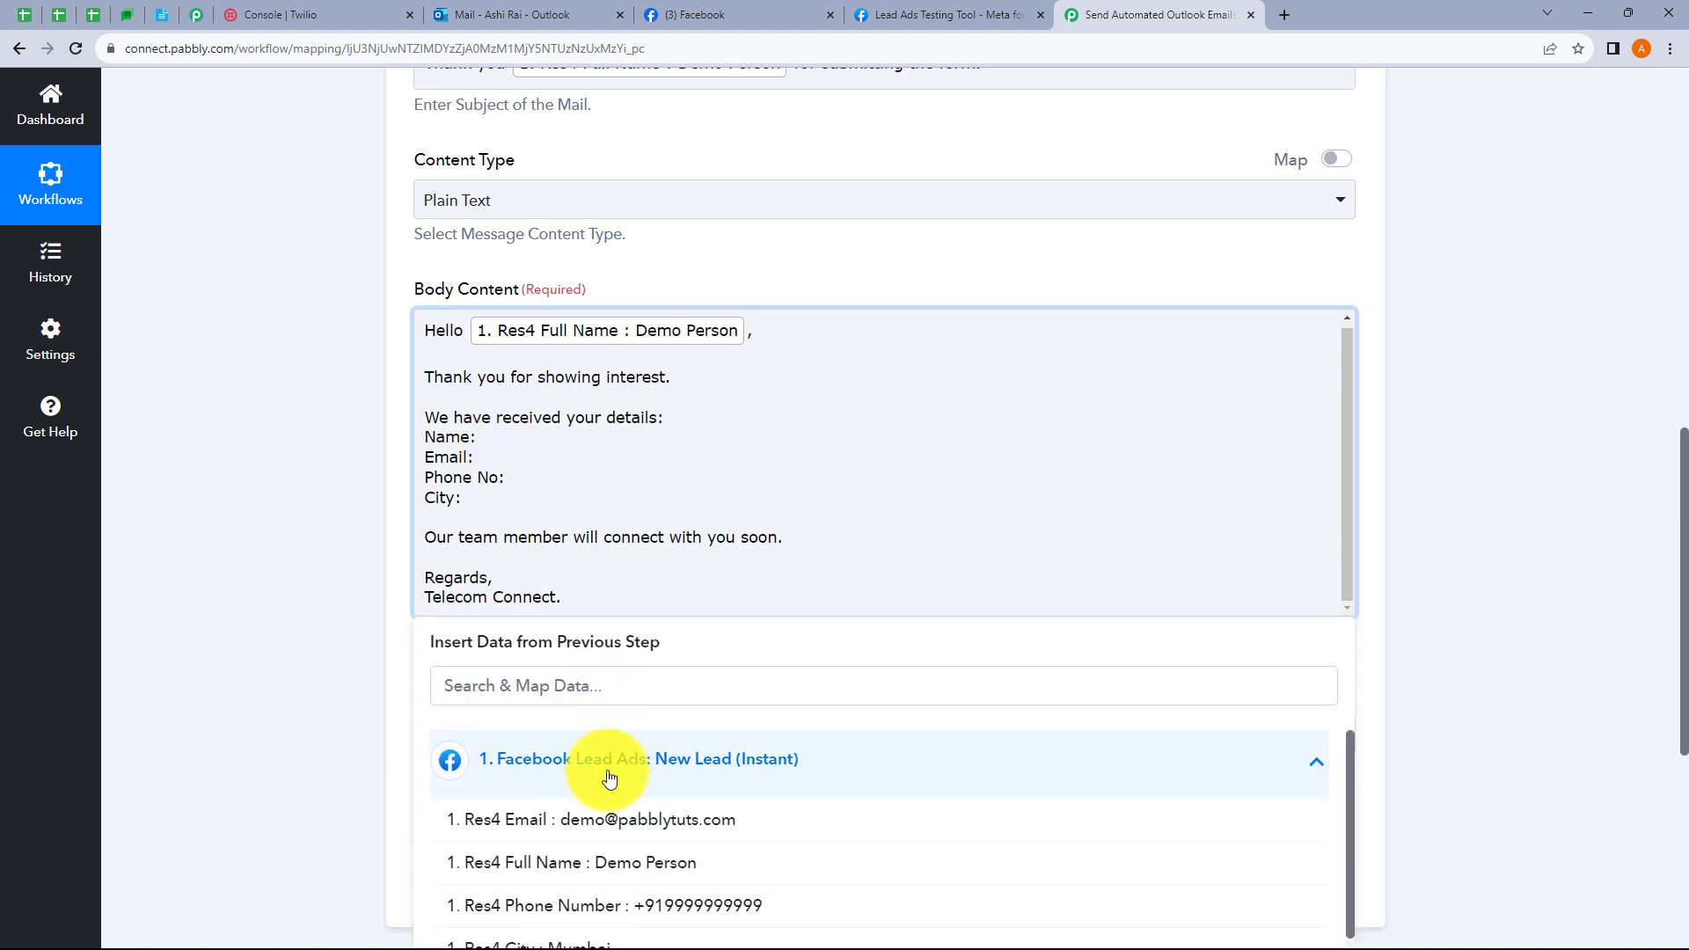
{"action": "left_click", "coordinate": [622, 862]}
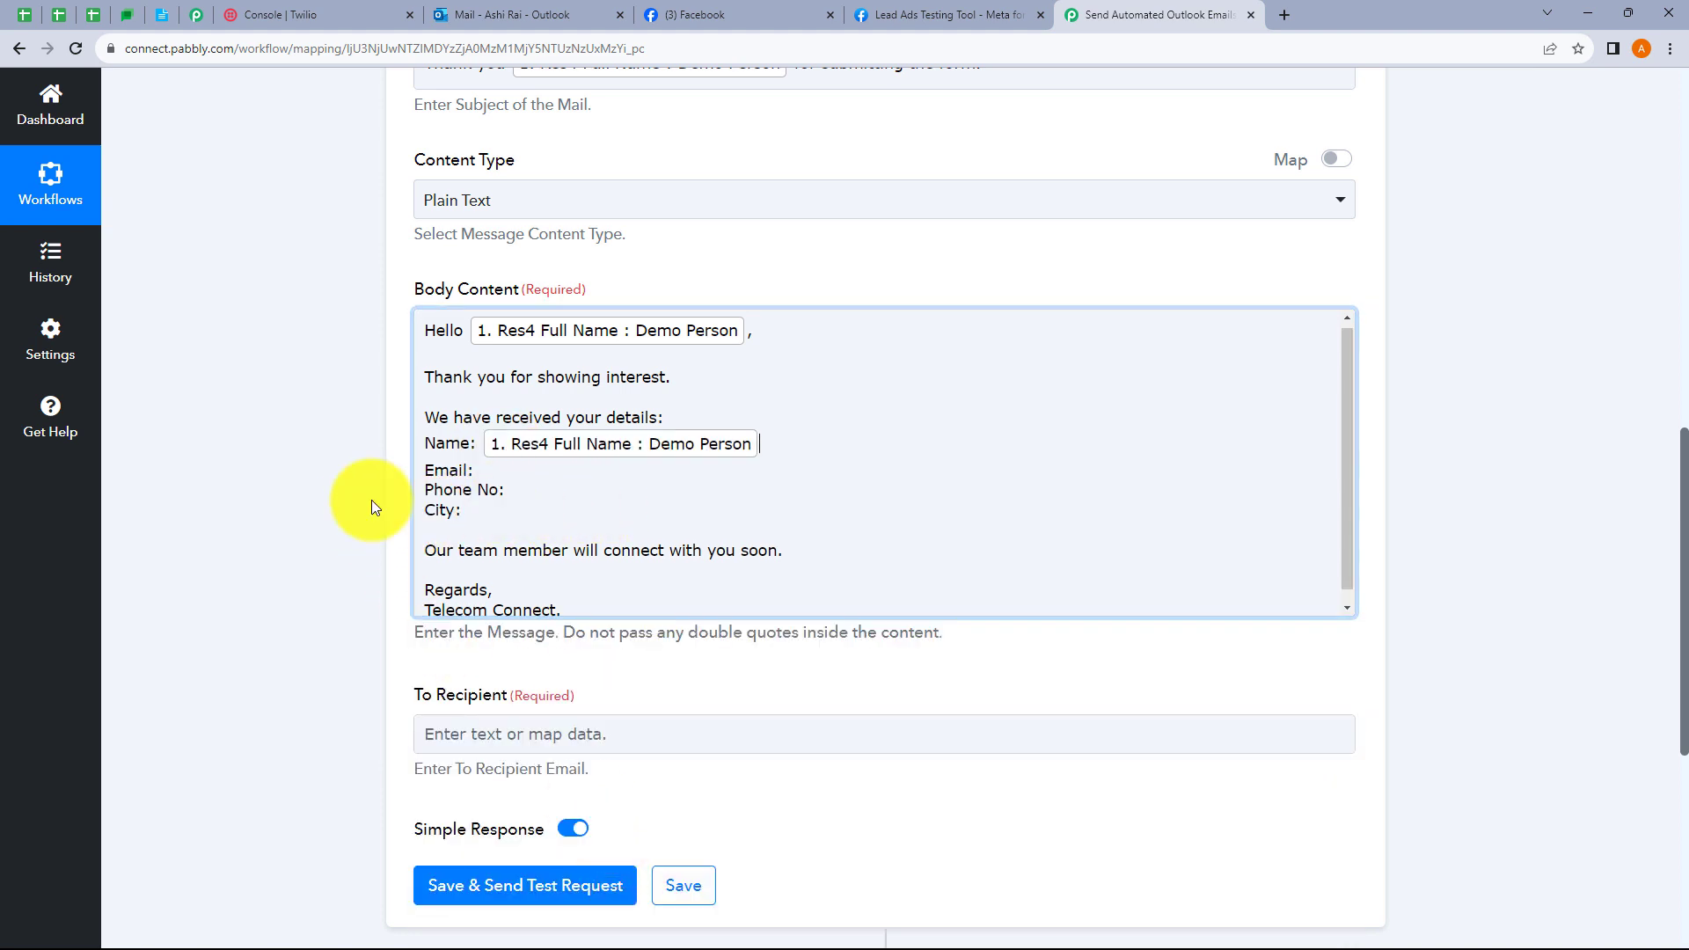
Step: Map the lead's Res4 Email field after the "Email:" label in the body's details list
{"action": "left_click", "coordinate": [482, 469]}
{"action": "left_click", "coordinate": [647, 767]}
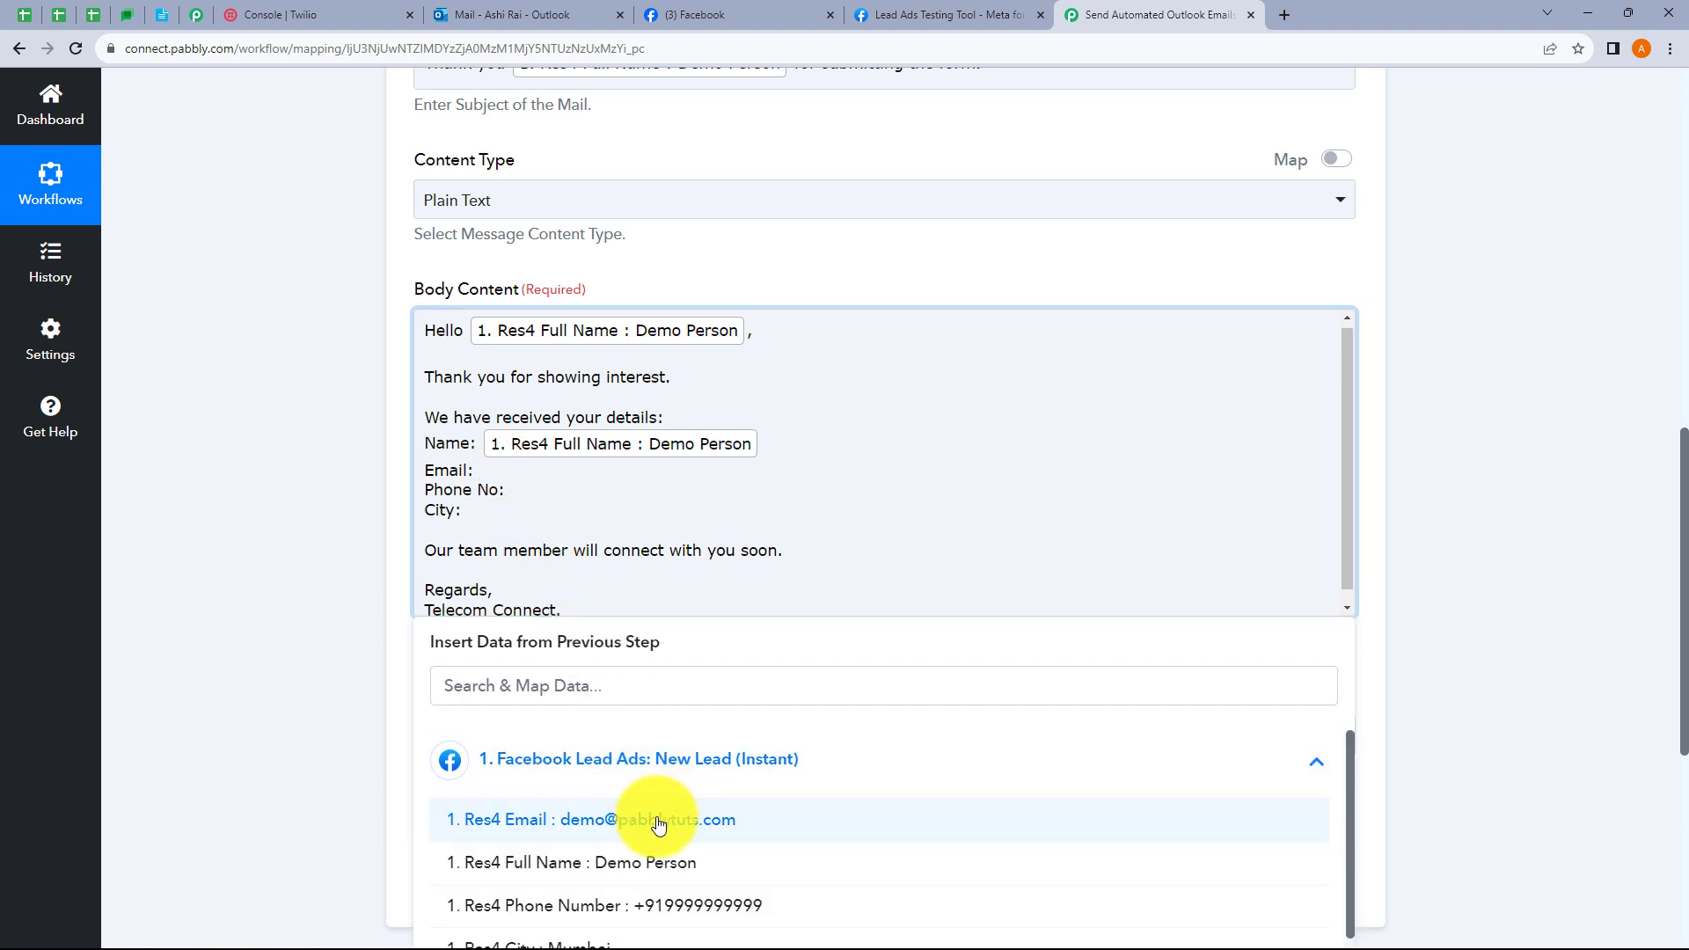
{"action": "left_click", "coordinate": [660, 816]}
{"action": "scroll", "coordinate": [459, 415], "scroll_direction": "down", "scroll_amount": 1}
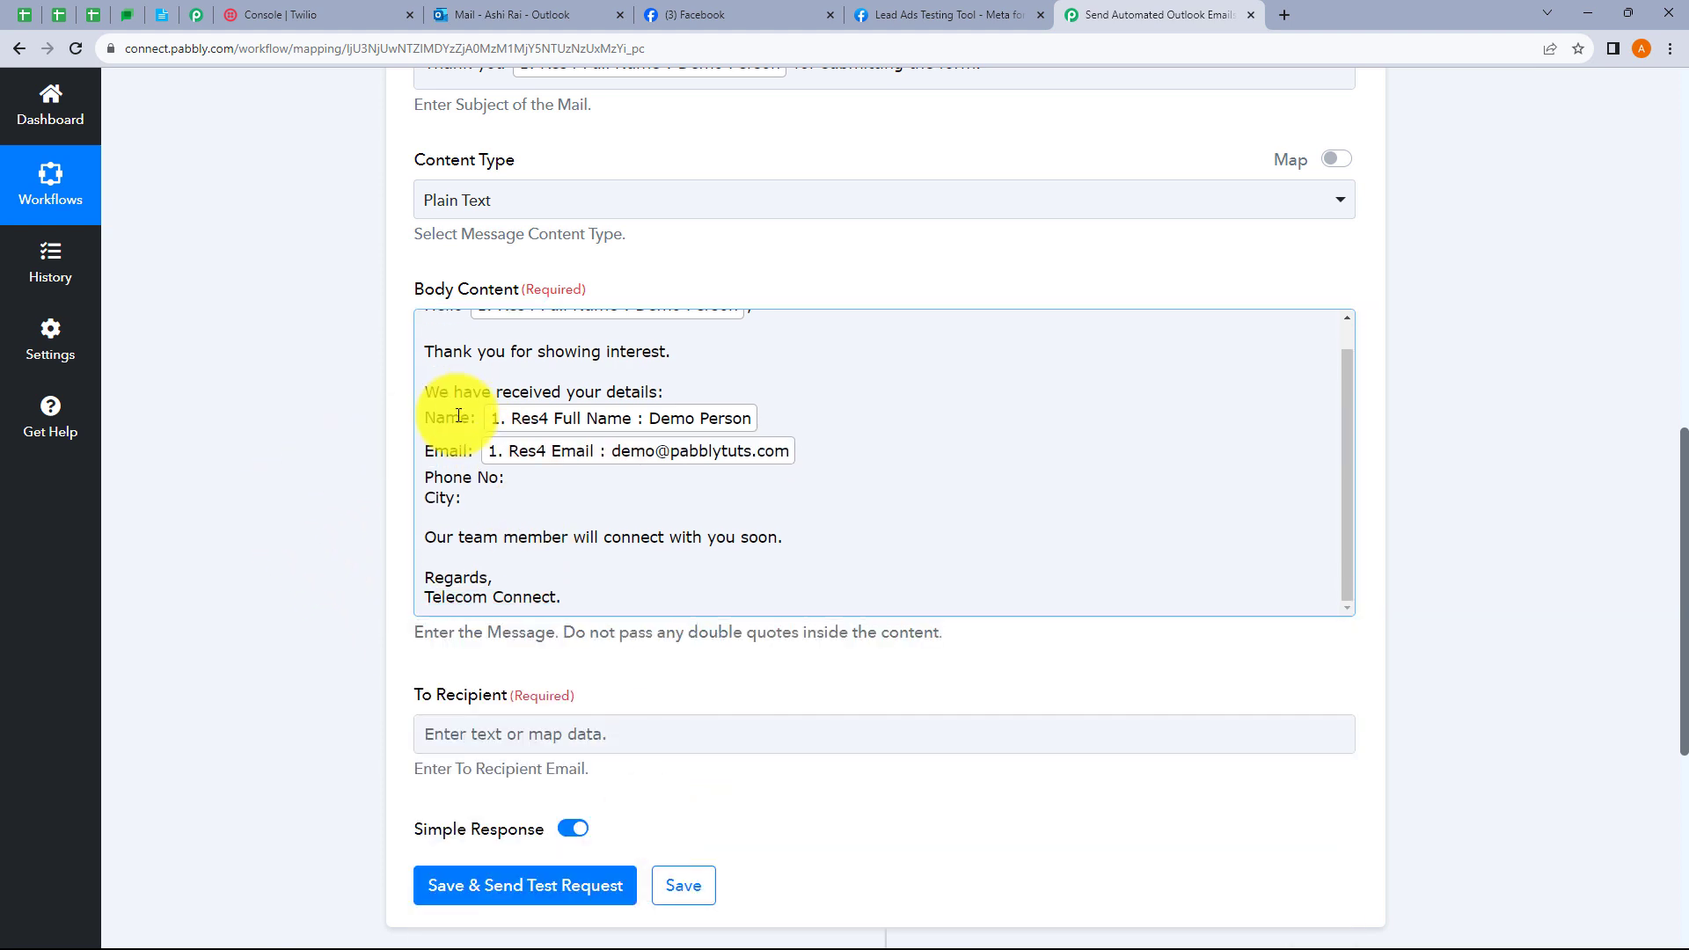
Step: Map the lead's Res4 Phone Number field after the "Phone No:" label in the body's details list
{"action": "left_click", "coordinate": [509, 478]}
{"action": "left_click", "coordinate": [655, 770]}
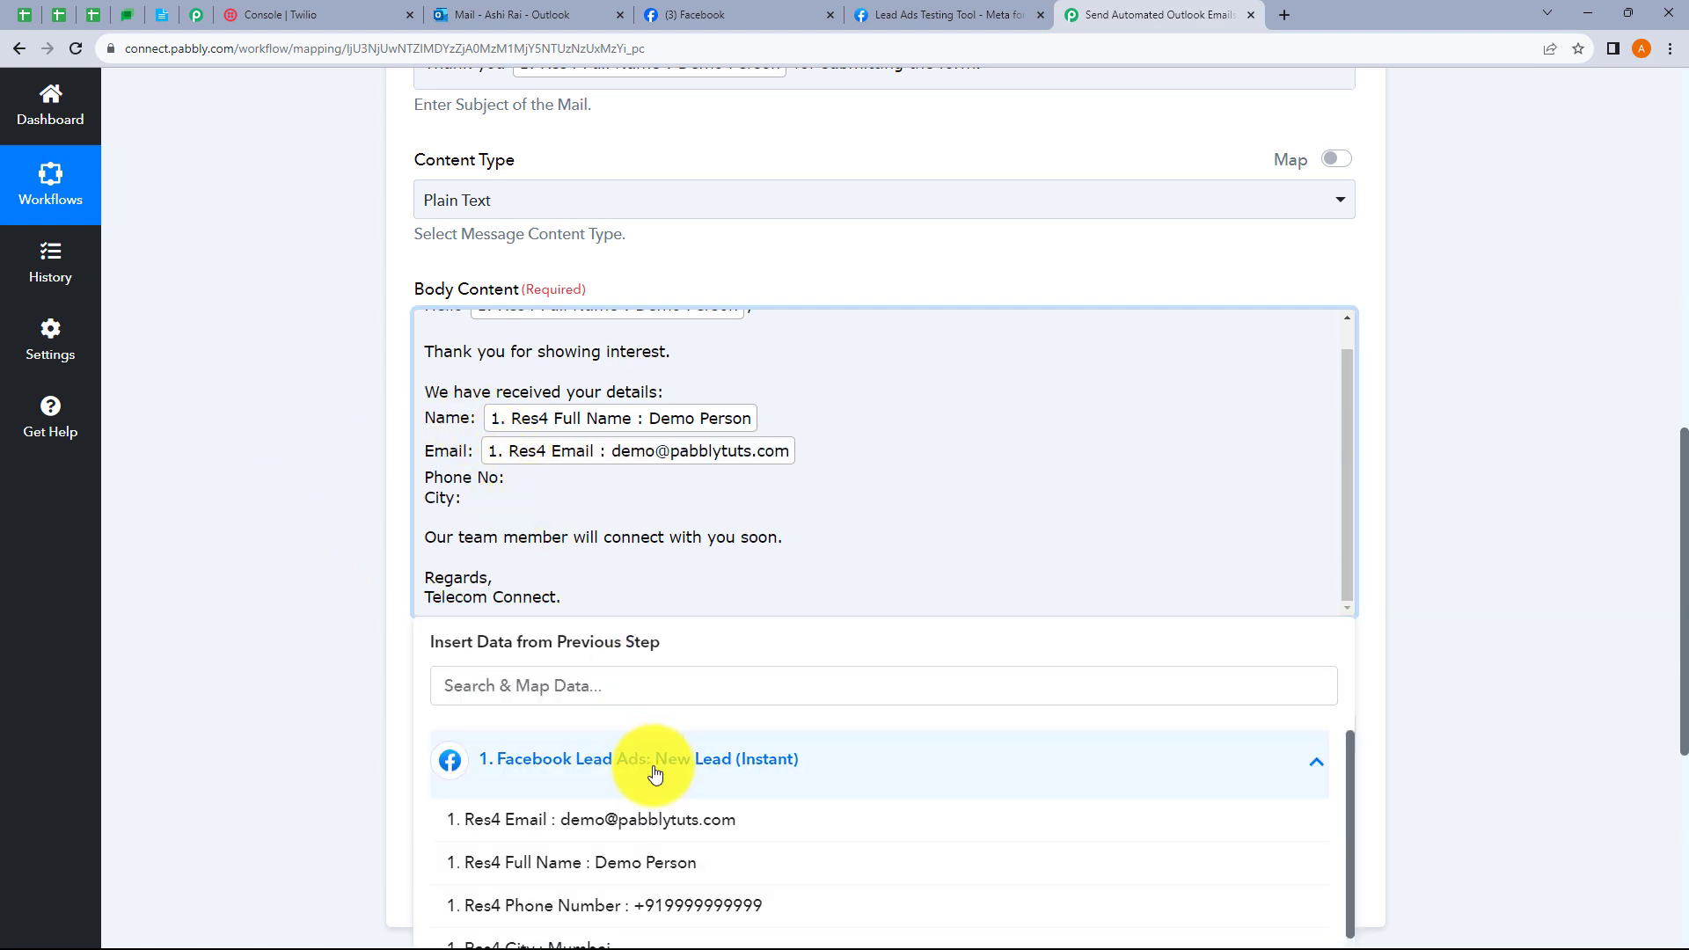
{"action": "left_click", "coordinate": [663, 904]}
{"action": "scroll", "coordinate": [453, 448], "scroll_direction": "down", "scroll_amount": 1}
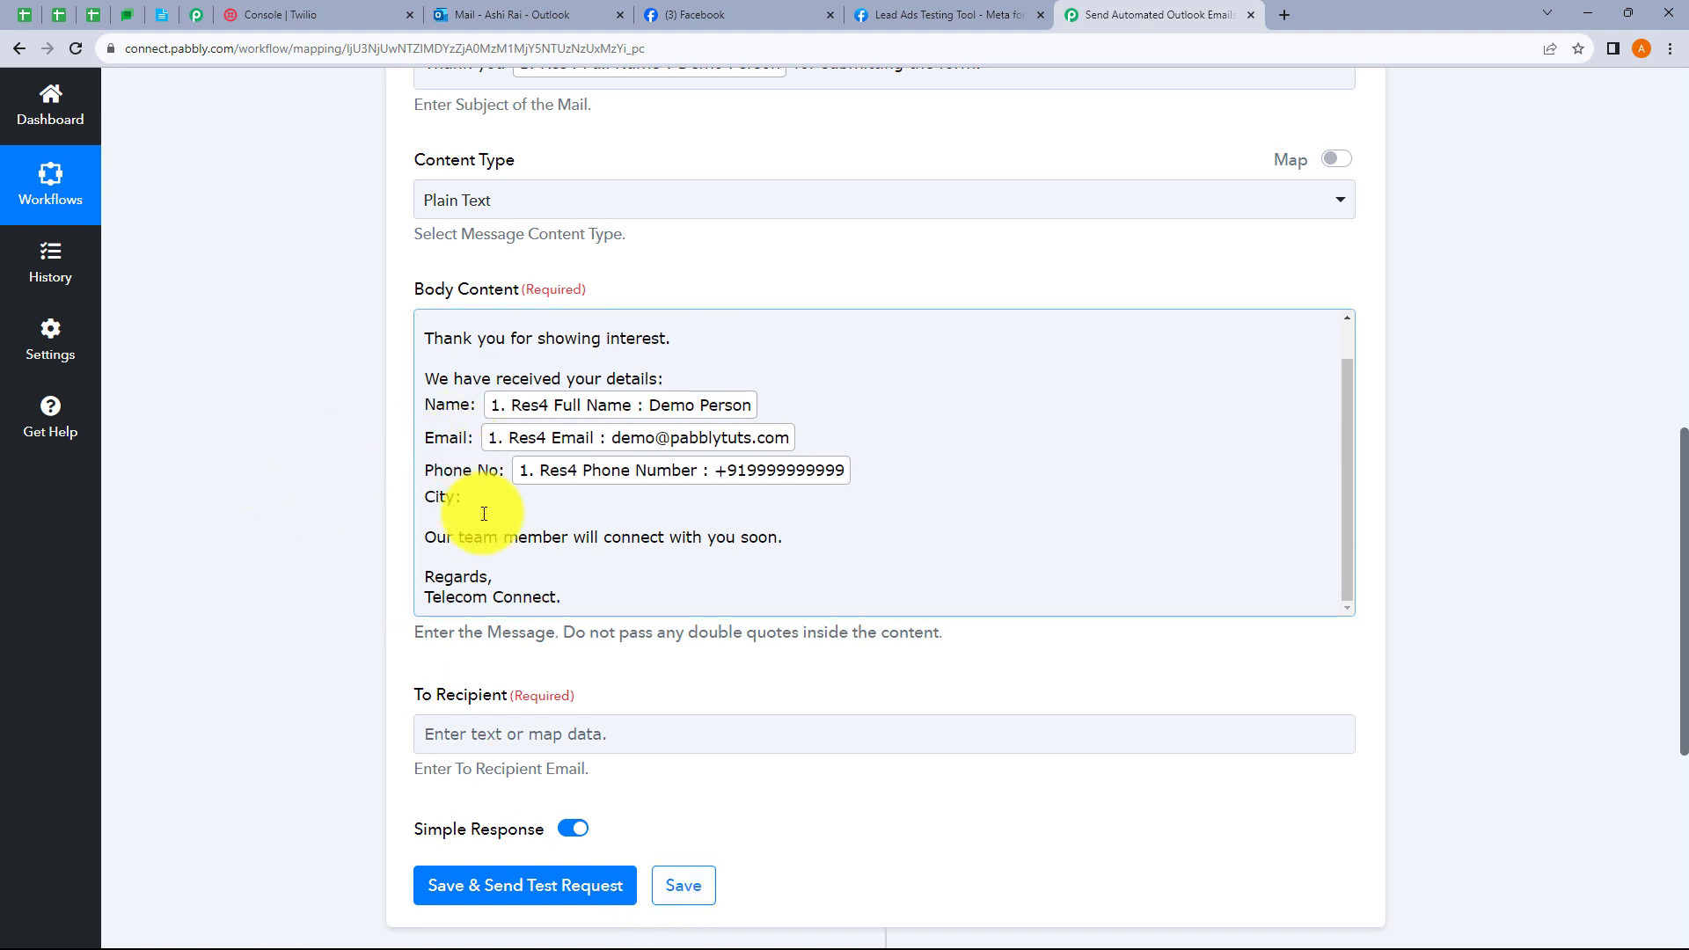
Step: Map the lead's Res4 City field after the "City:" label in the body's details list
{"action": "left_click", "coordinate": [459, 496]}
{"action": "left_click", "coordinate": [682, 760]}
{"action": "scroll", "coordinate": [637, 840], "scroll_direction": "down", "scroll_amount": 2}
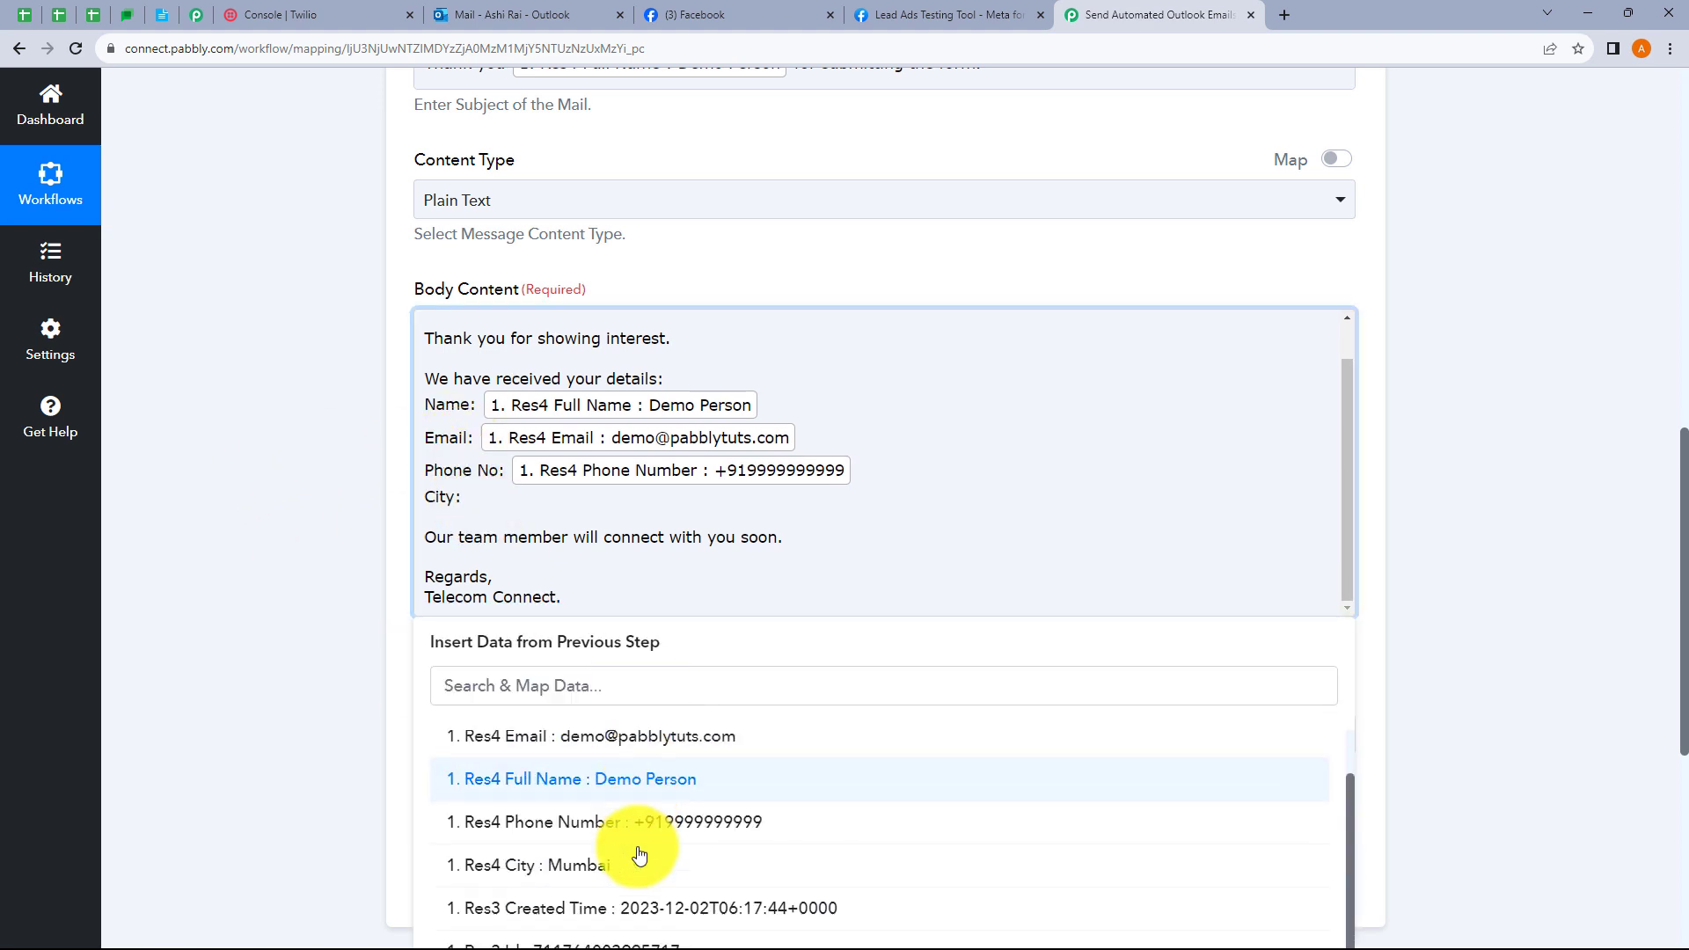
{"action": "left_click", "coordinate": [572, 771]}
{"action": "left_click", "coordinate": [373, 551]}
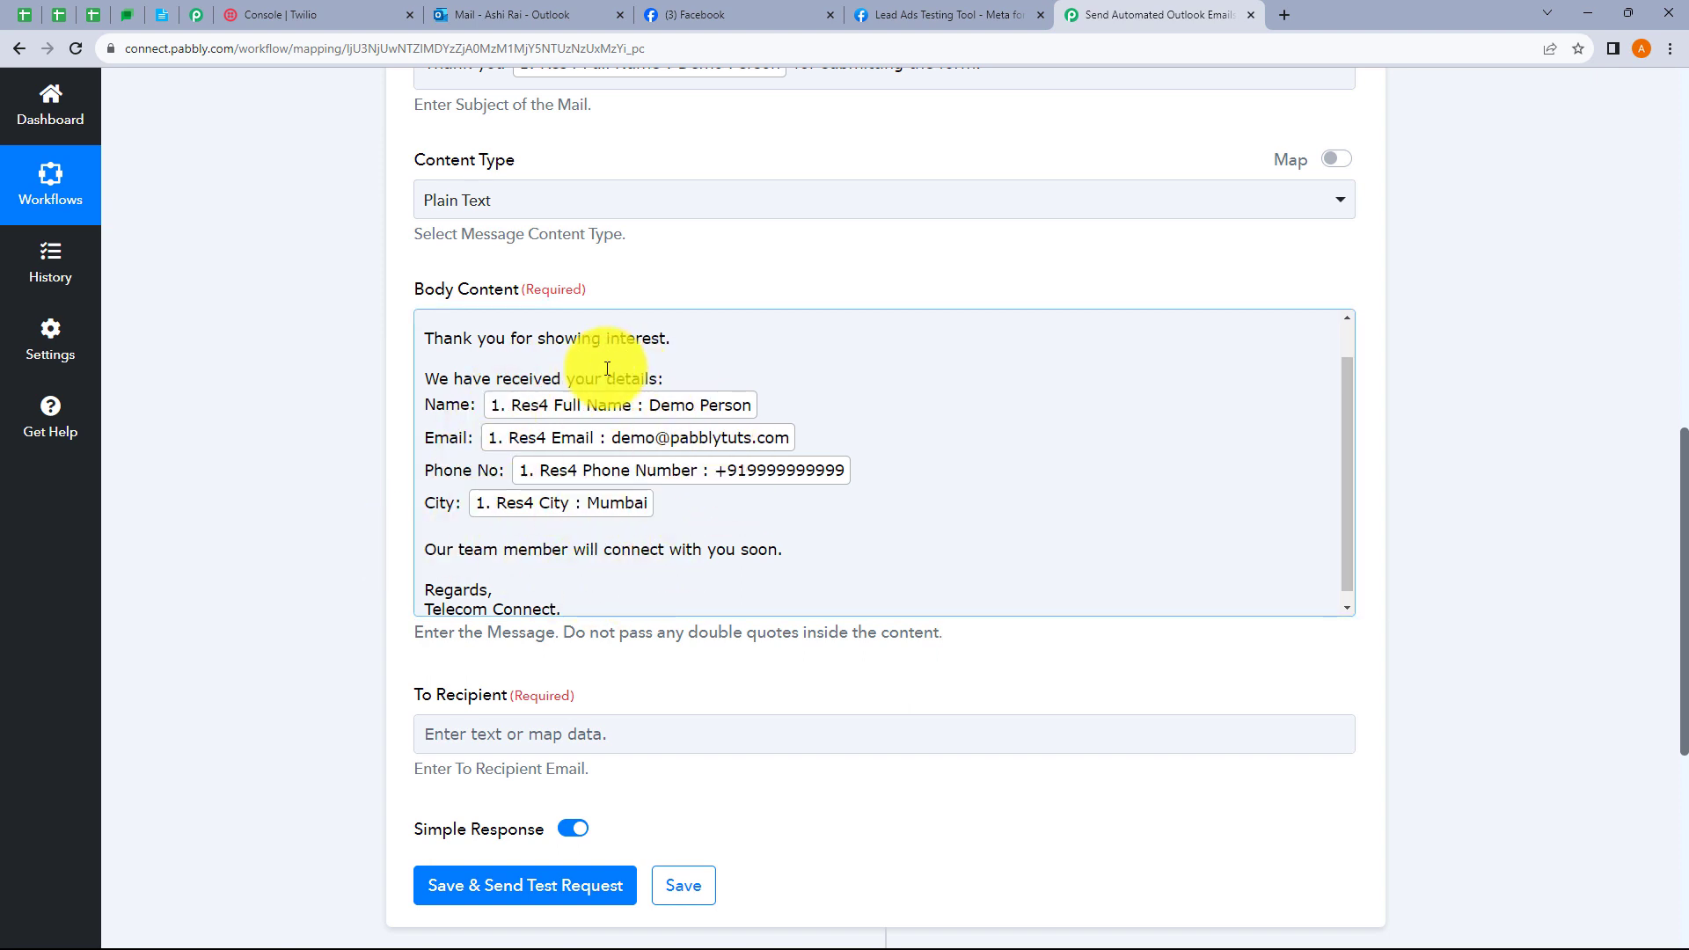
{"action": "scroll", "coordinate": [616, 378], "scroll_direction": "up", "scroll_amount": 2}
{"action": "scroll", "coordinate": [289, 389], "scroll_direction": "down", "scroll_amount": 1}
{"action": "scroll", "coordinate": [289, 389], "scroll_direction": "down", "scroll_amount": 4}
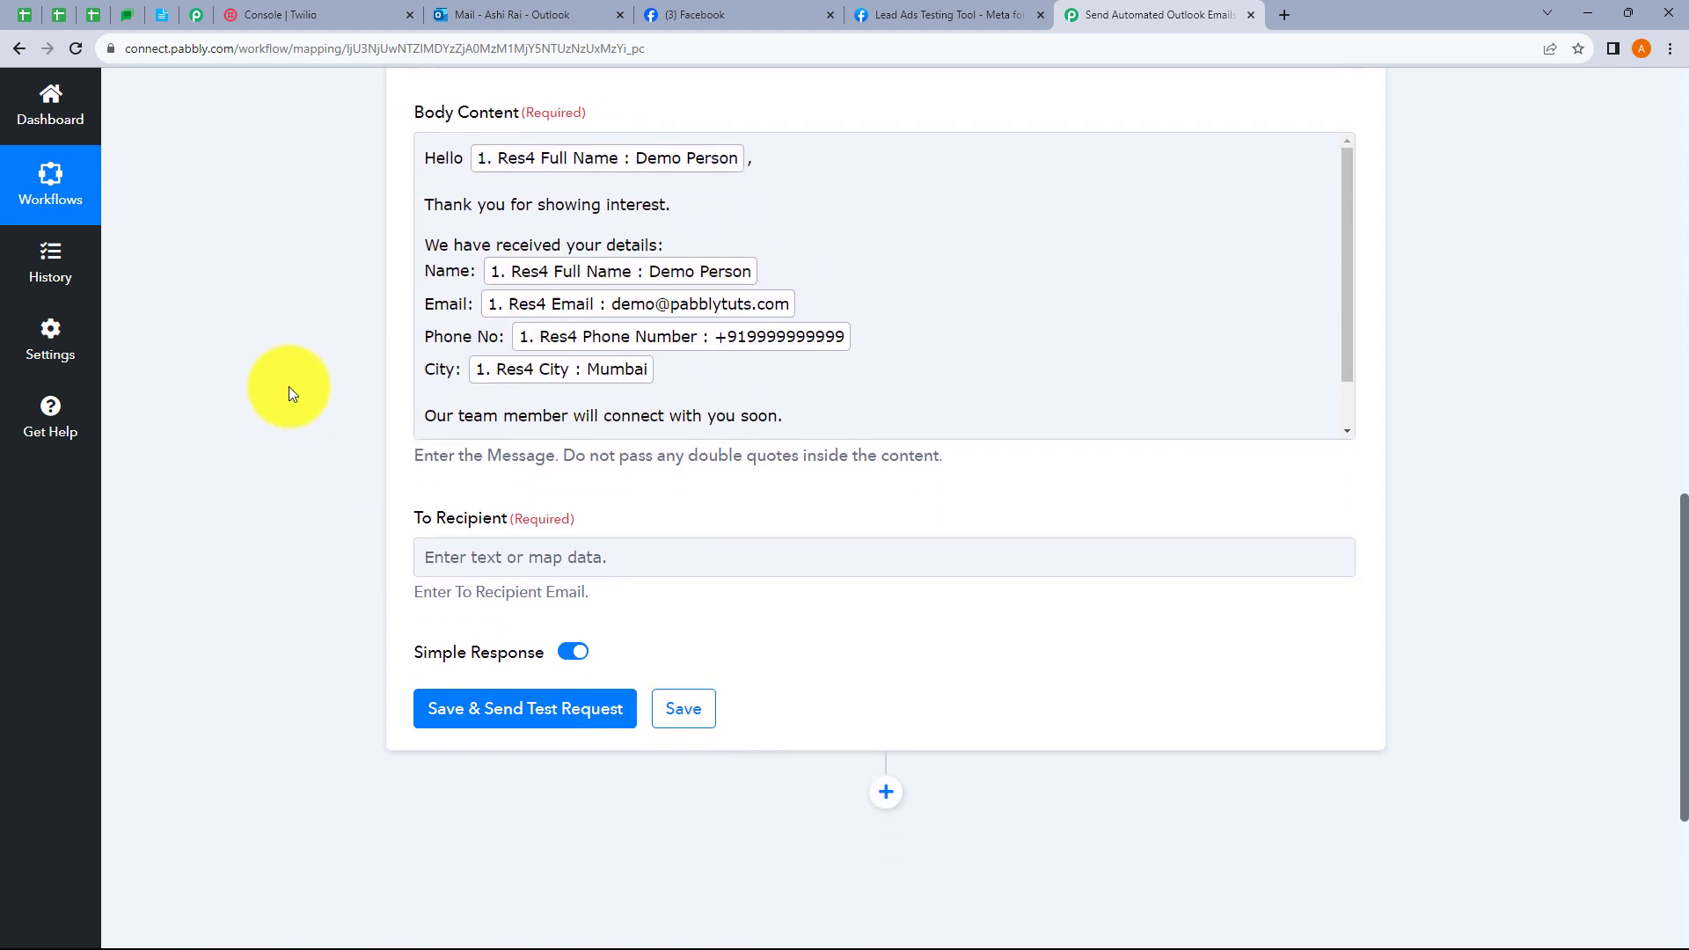
{"action": "left_click", "coordinate": [453, 385]}
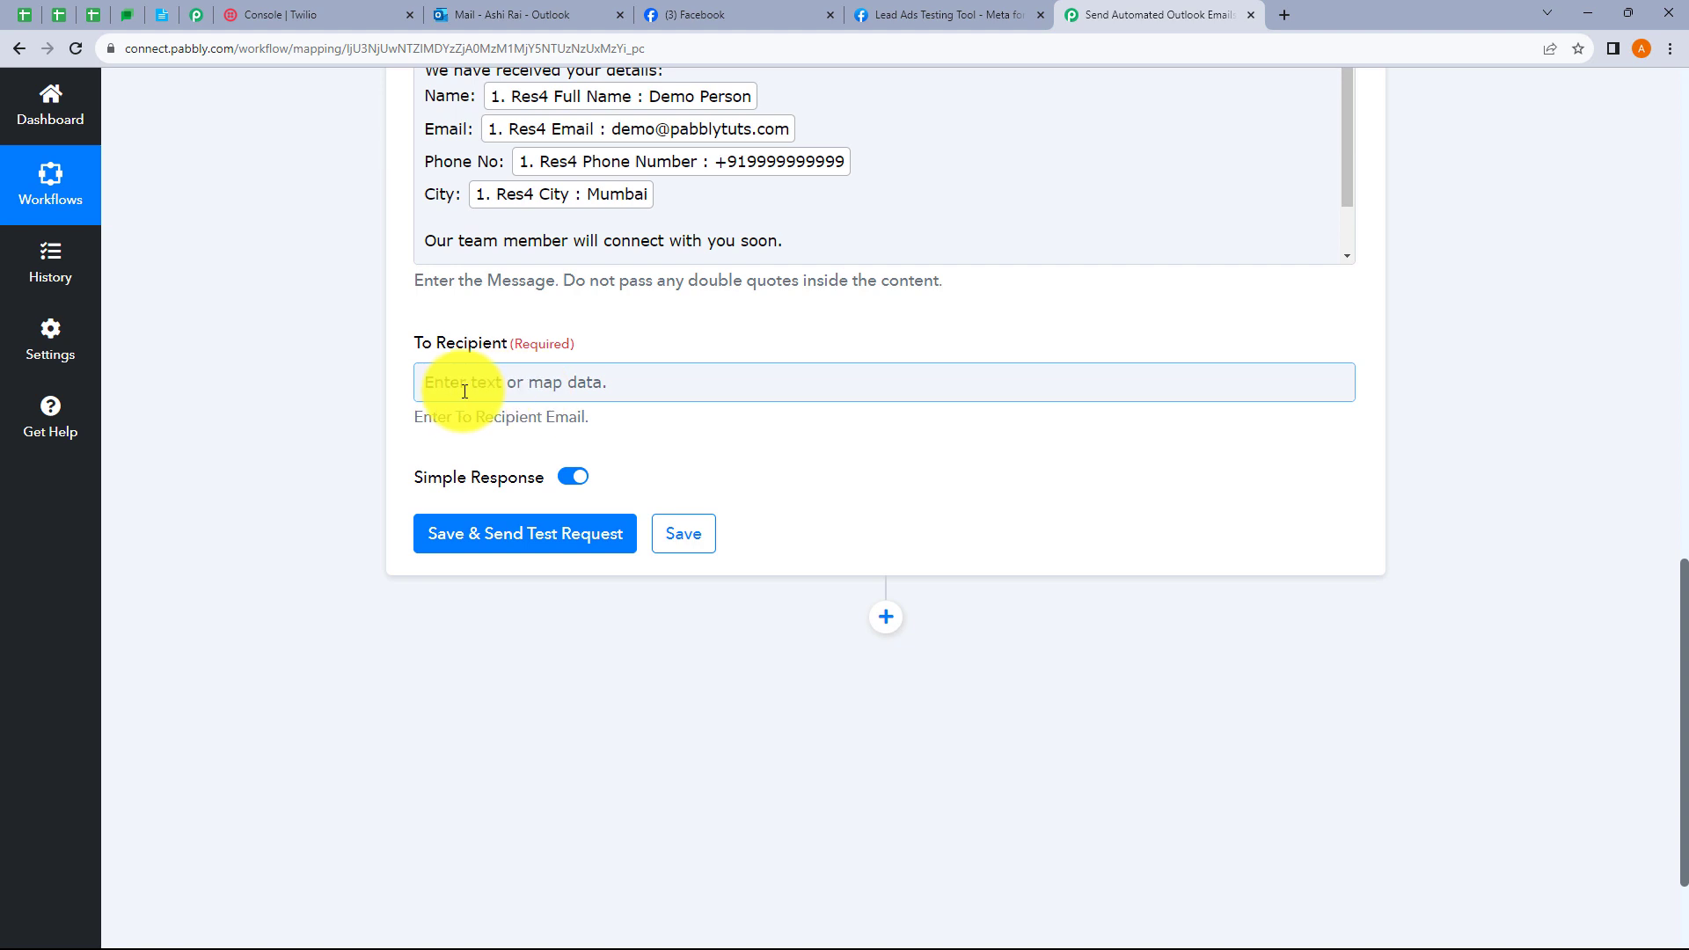
{"action": "left_click", "coordinate": [517, 387]}
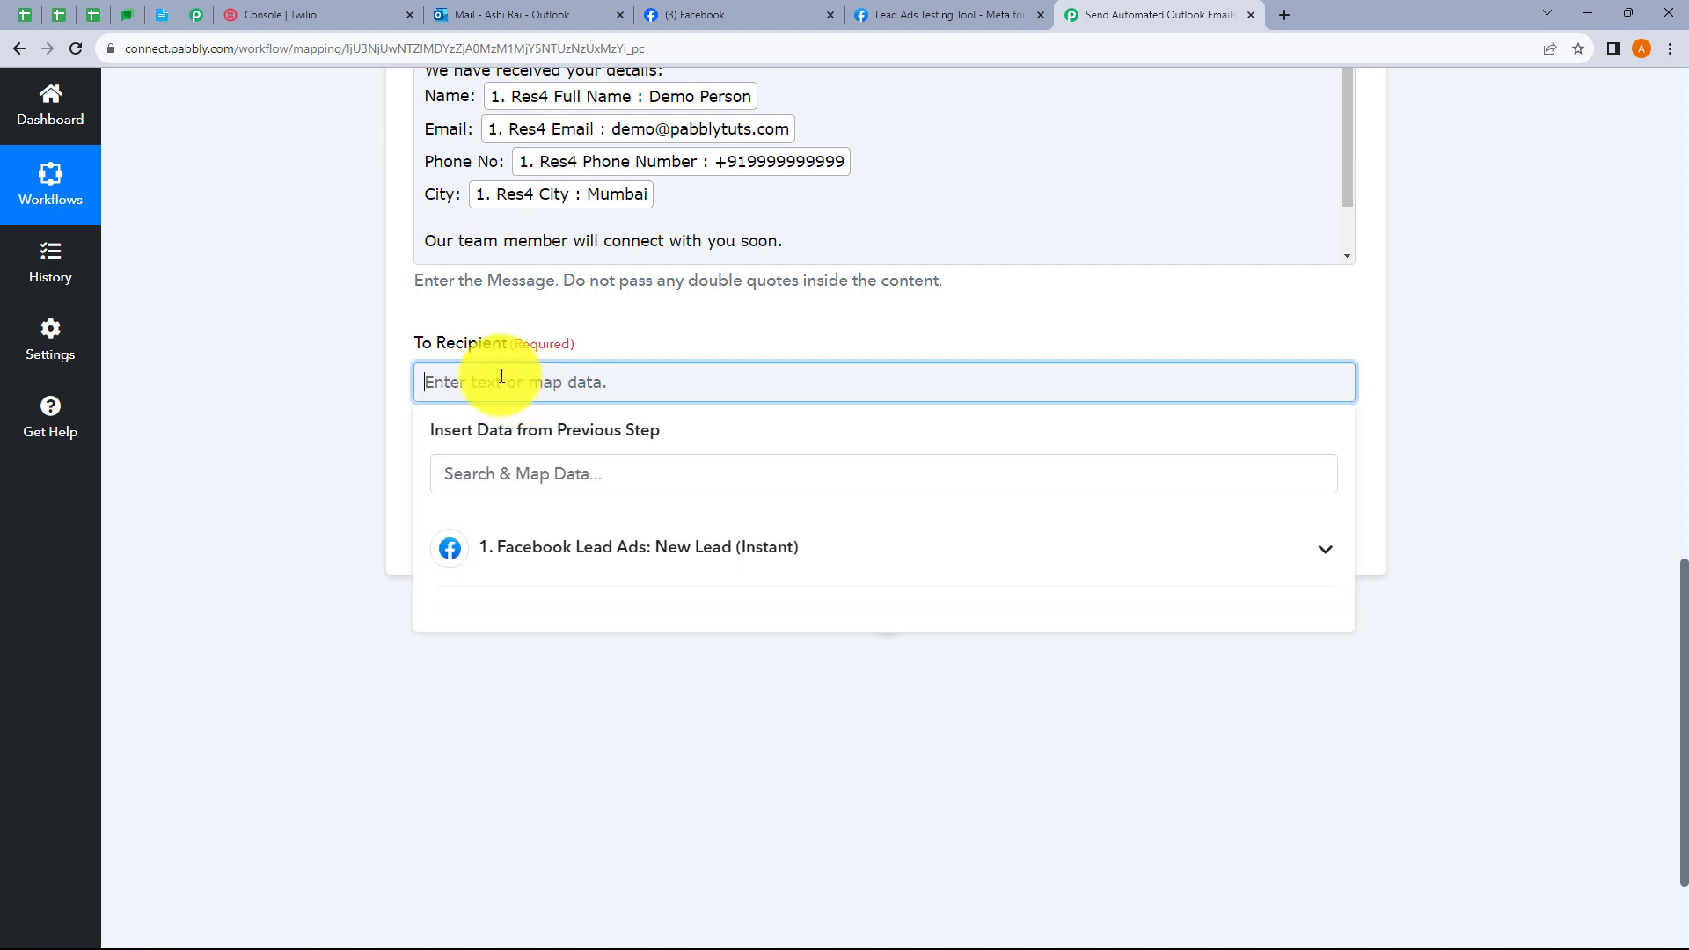
{"action": "left_click", "coordinate": [539, 570]}
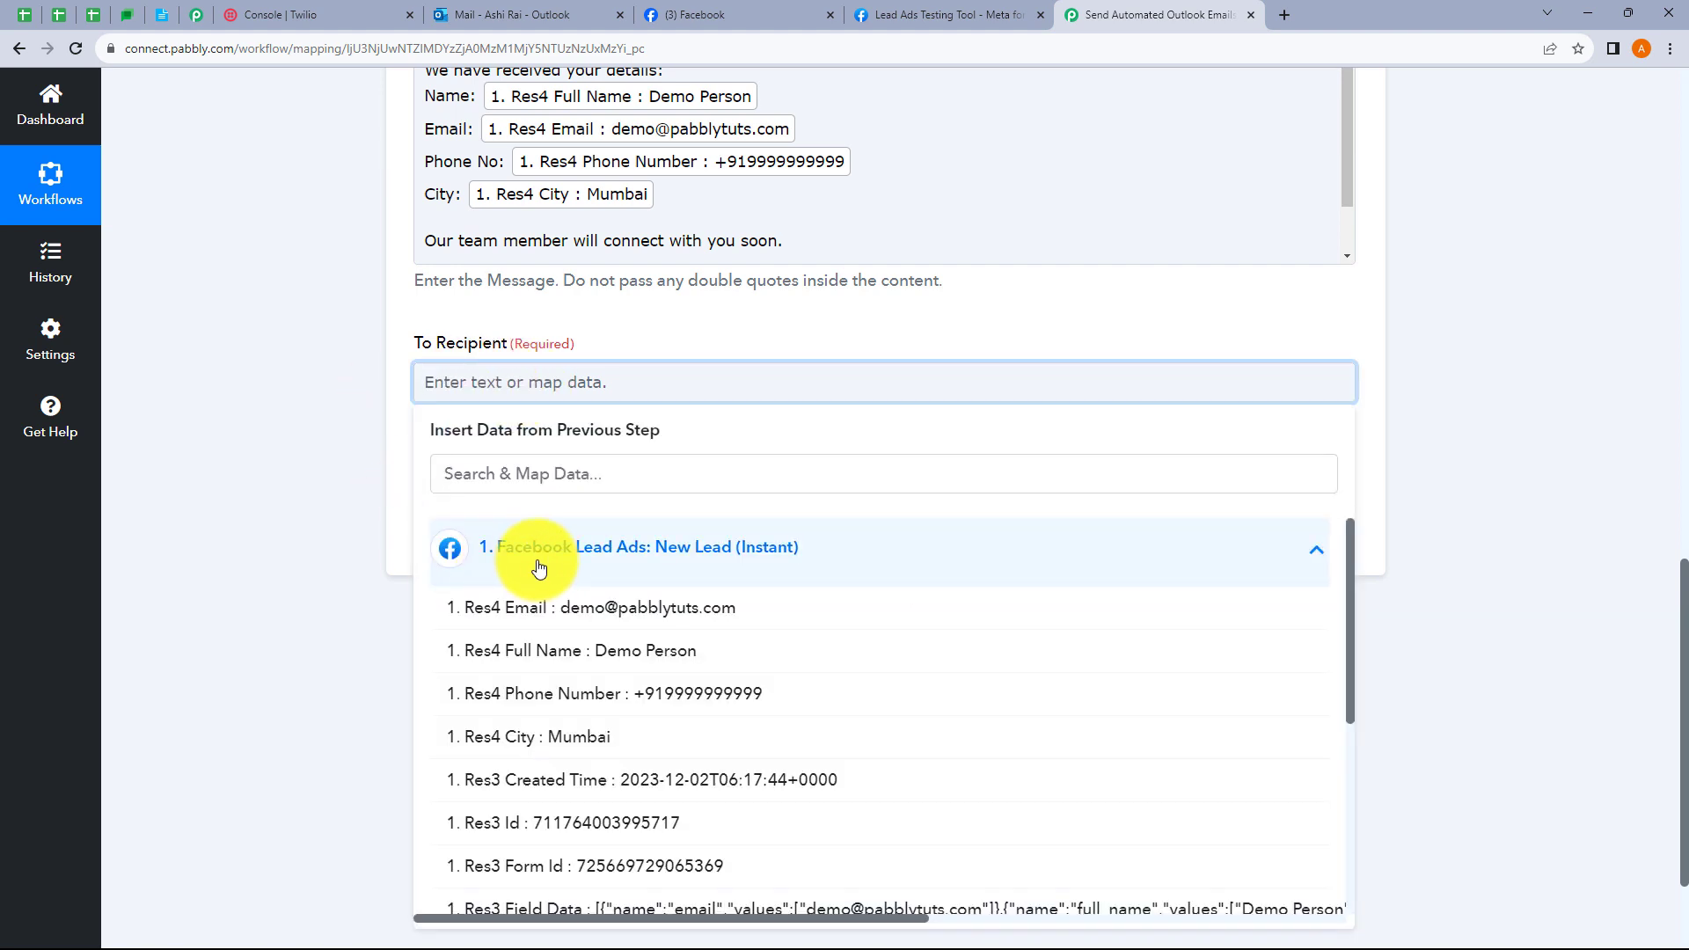
{"action": "left_click", "coordinate": [592, 604]}
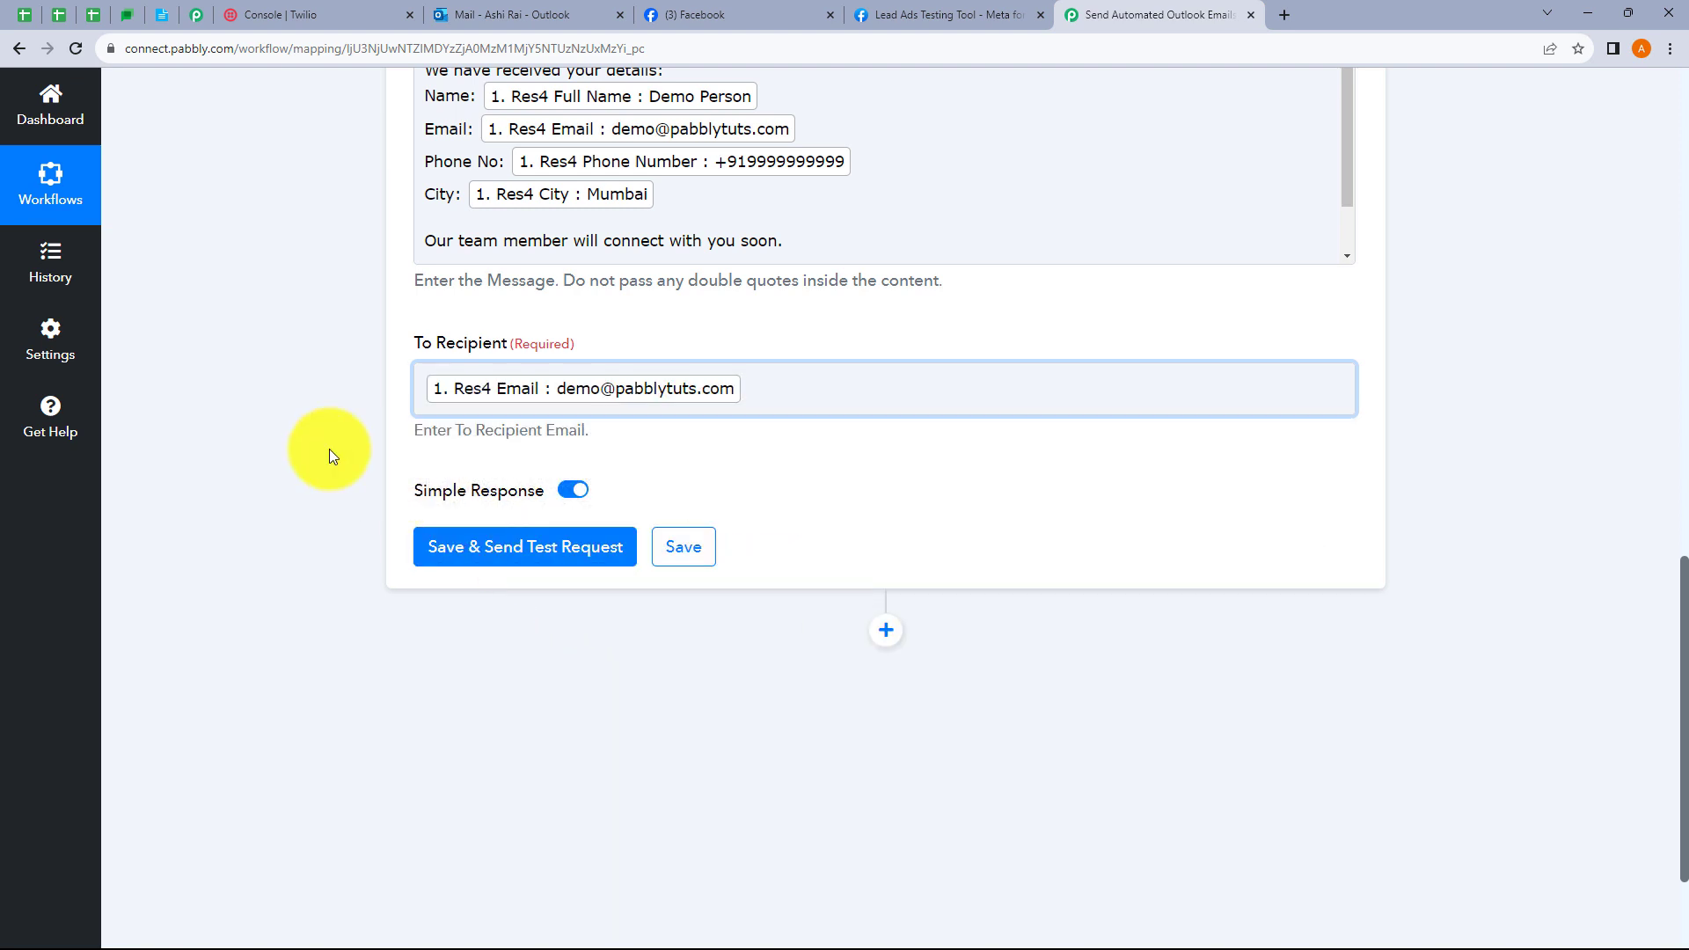
{"action": "left_click", "coordinate": [626, 454]}
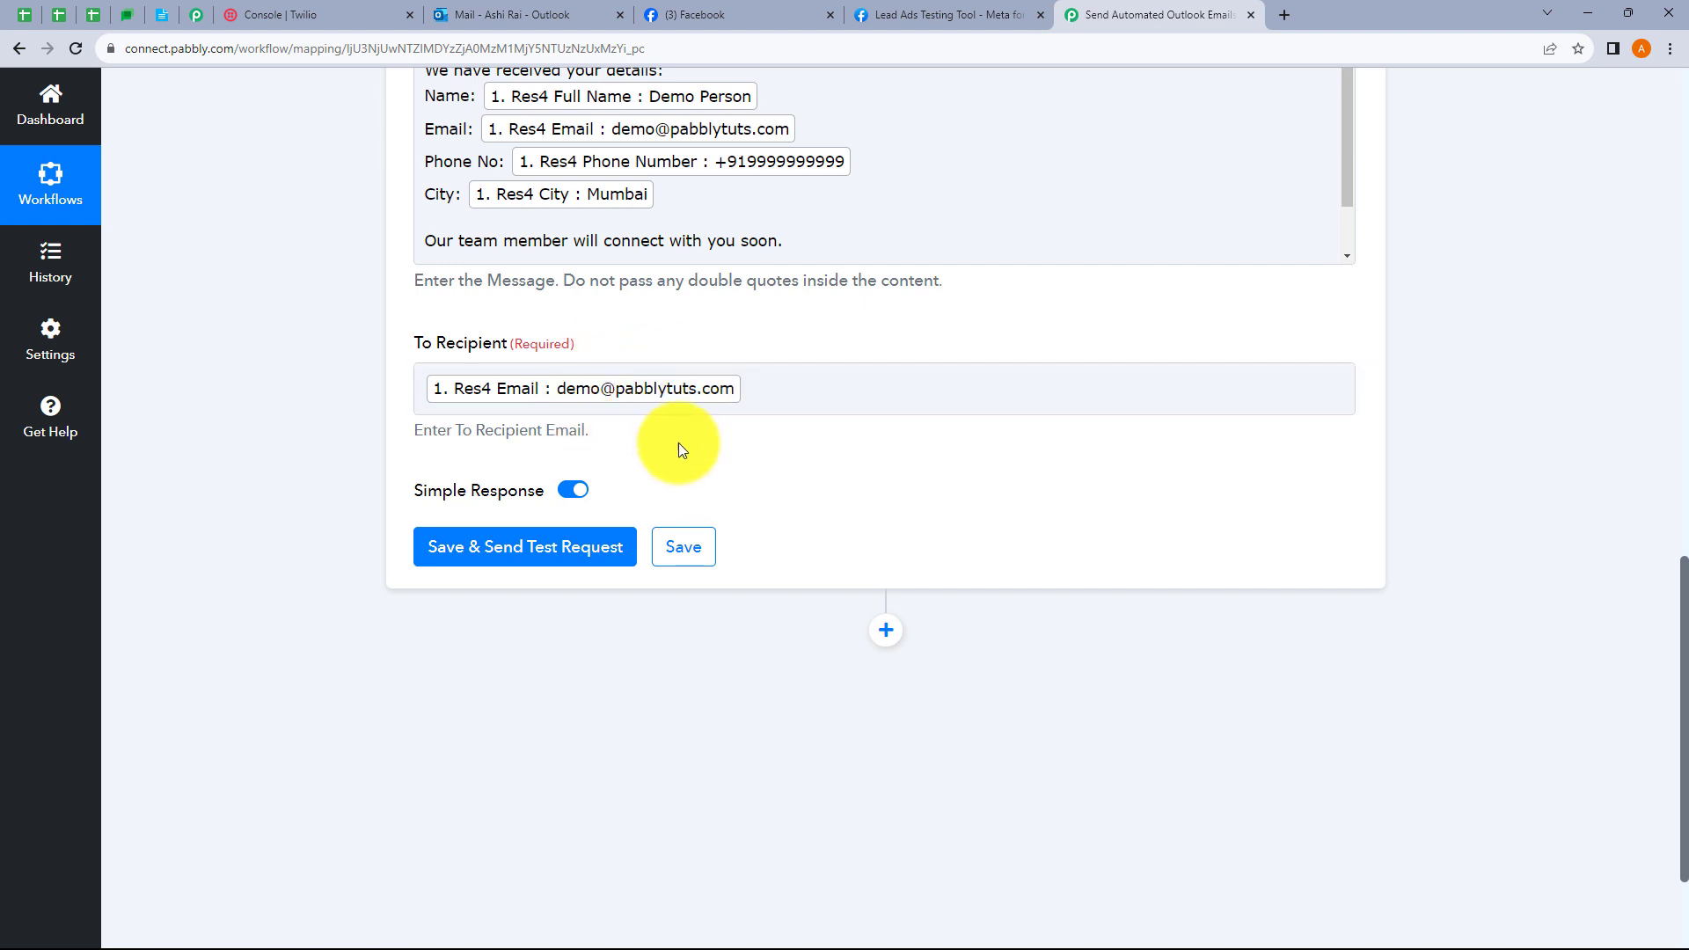
{"action": "left_click", "coordinate": [757, 398]}
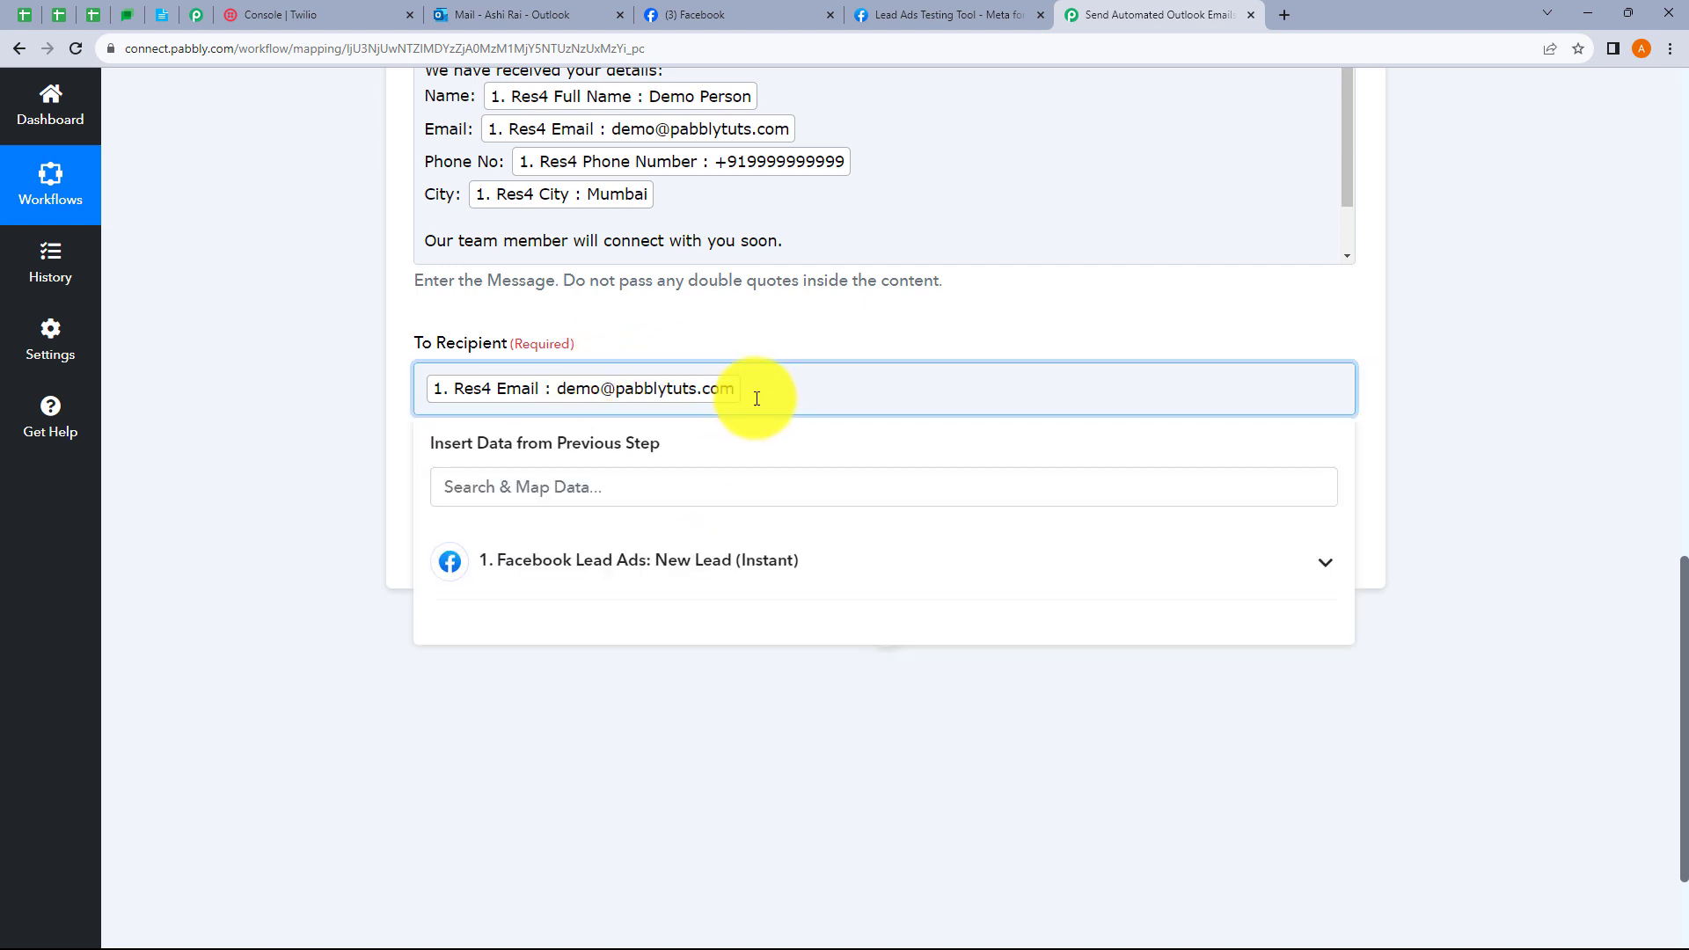
{"action": "key", "text": "BackSpace"}
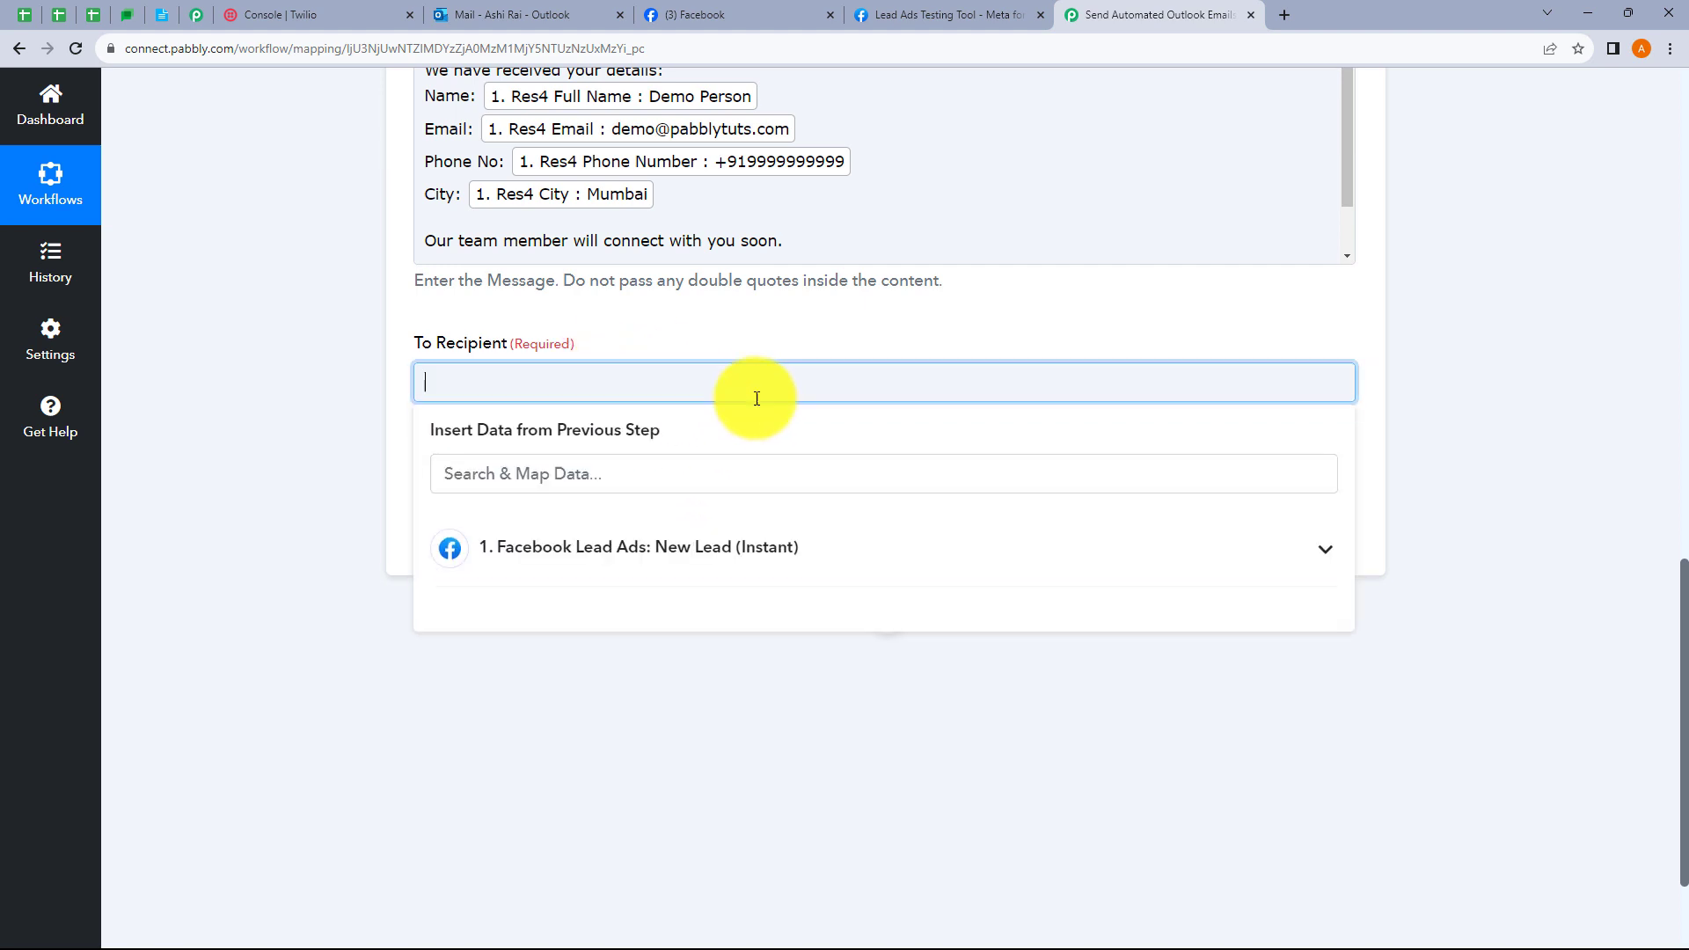
{"action": "left_click", "coordinate": [366, 413]}
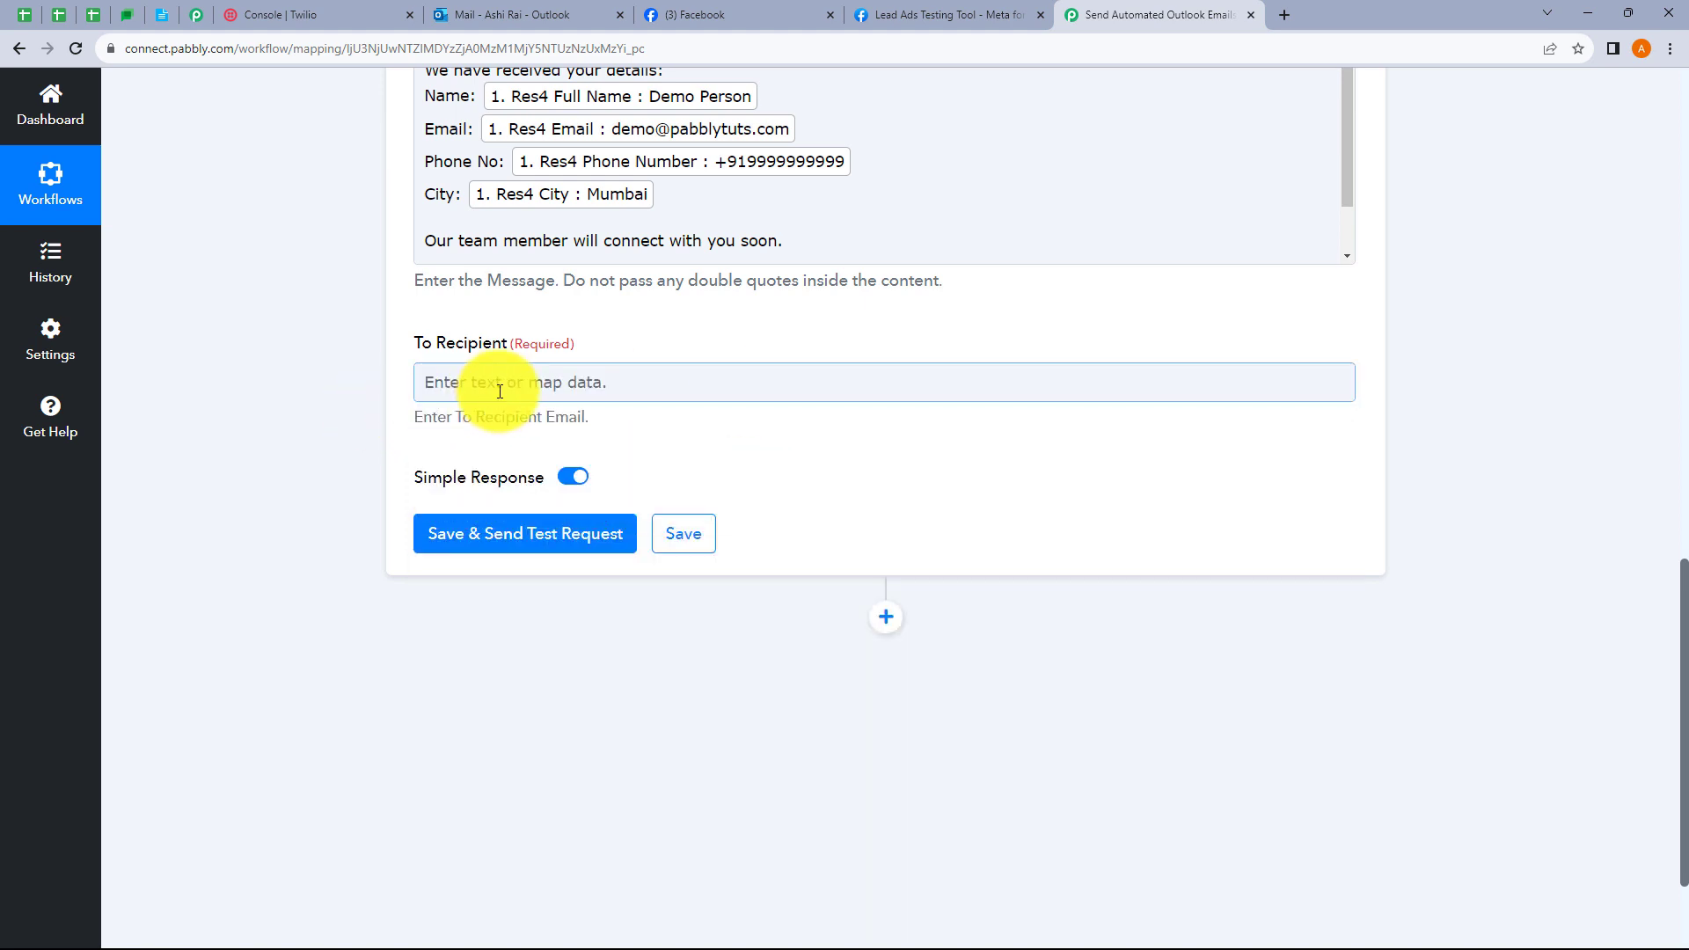
Step: Check the Outlook inbox, return to the Pabbly Connect workflow and paste the test recipient's e-mail address into To Recipient
{"action": "left_click", "coordinate": [526, 16]}
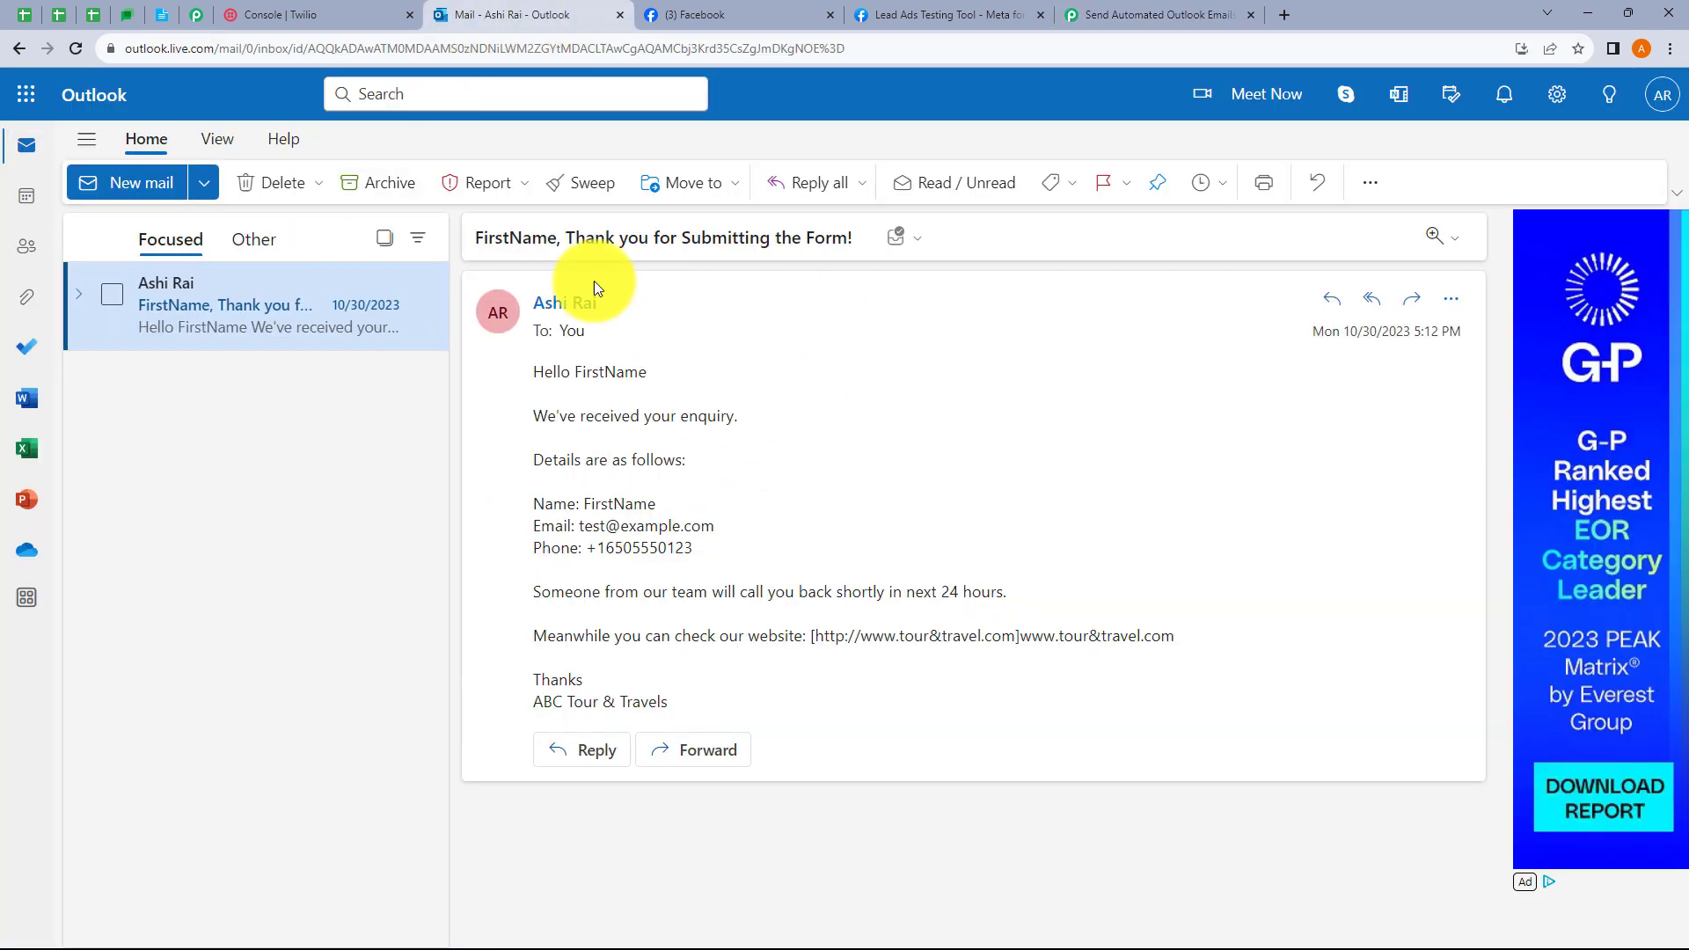
{"action": "left_click", "coordinate": [1100, 15]}
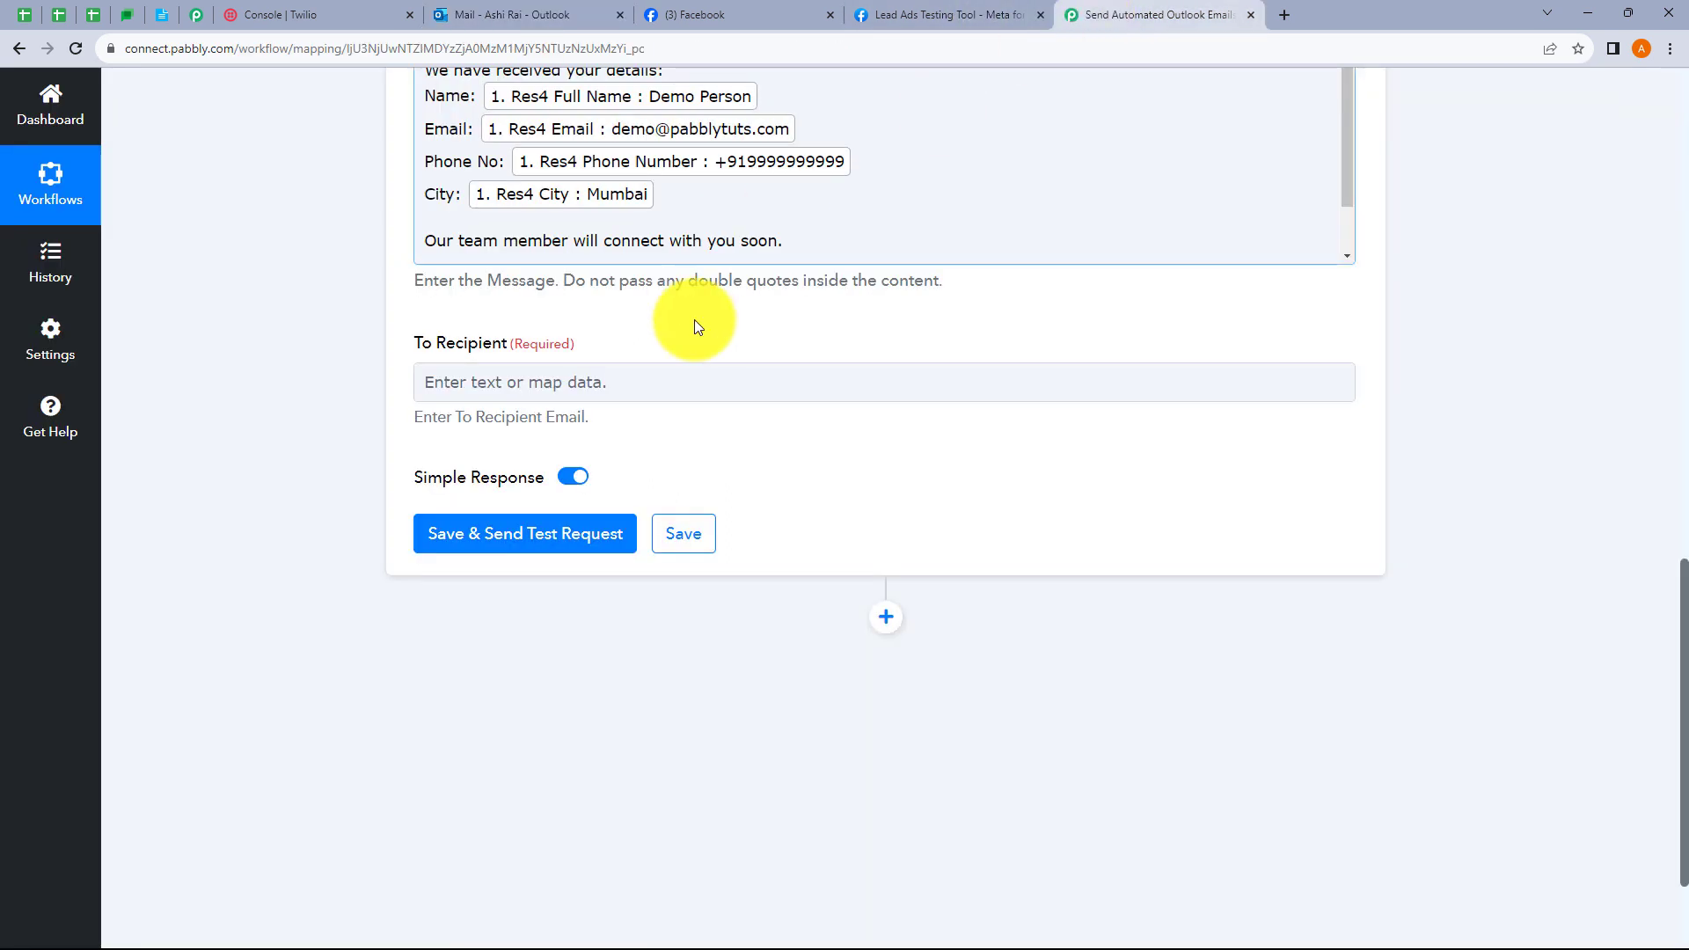
{"action": "left_click", "coordinate": [462, 387]}
{"action": "left_click", "coordinate": [463, 387]}
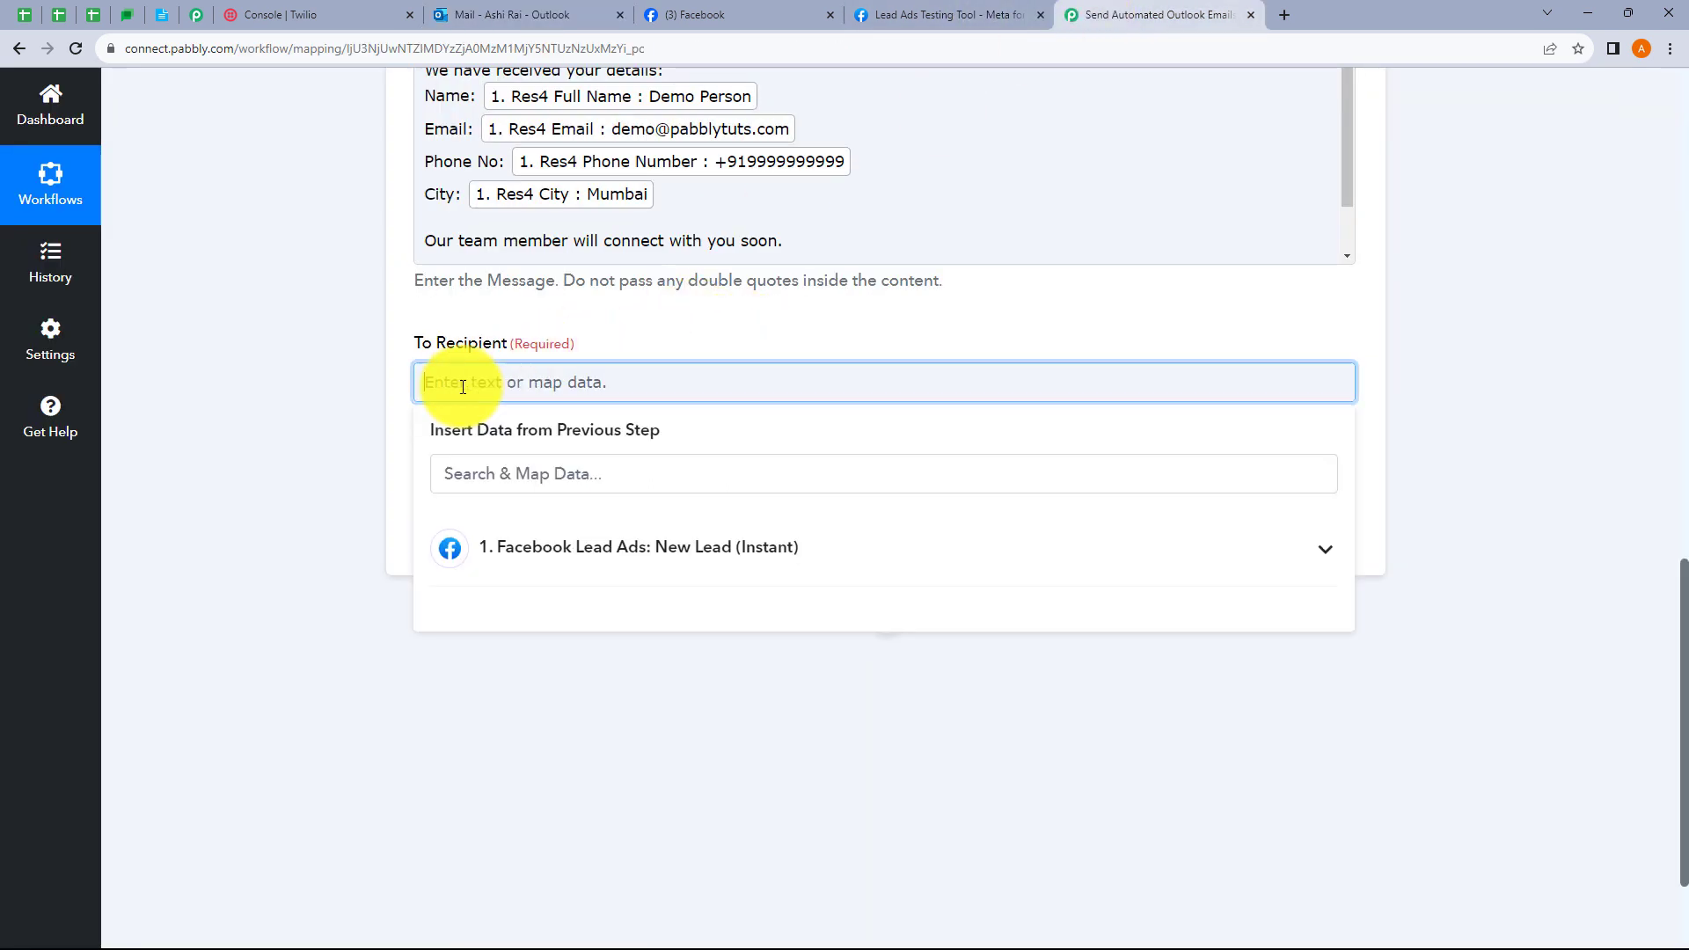
{"action": "key", "text": "ctrl+v"}
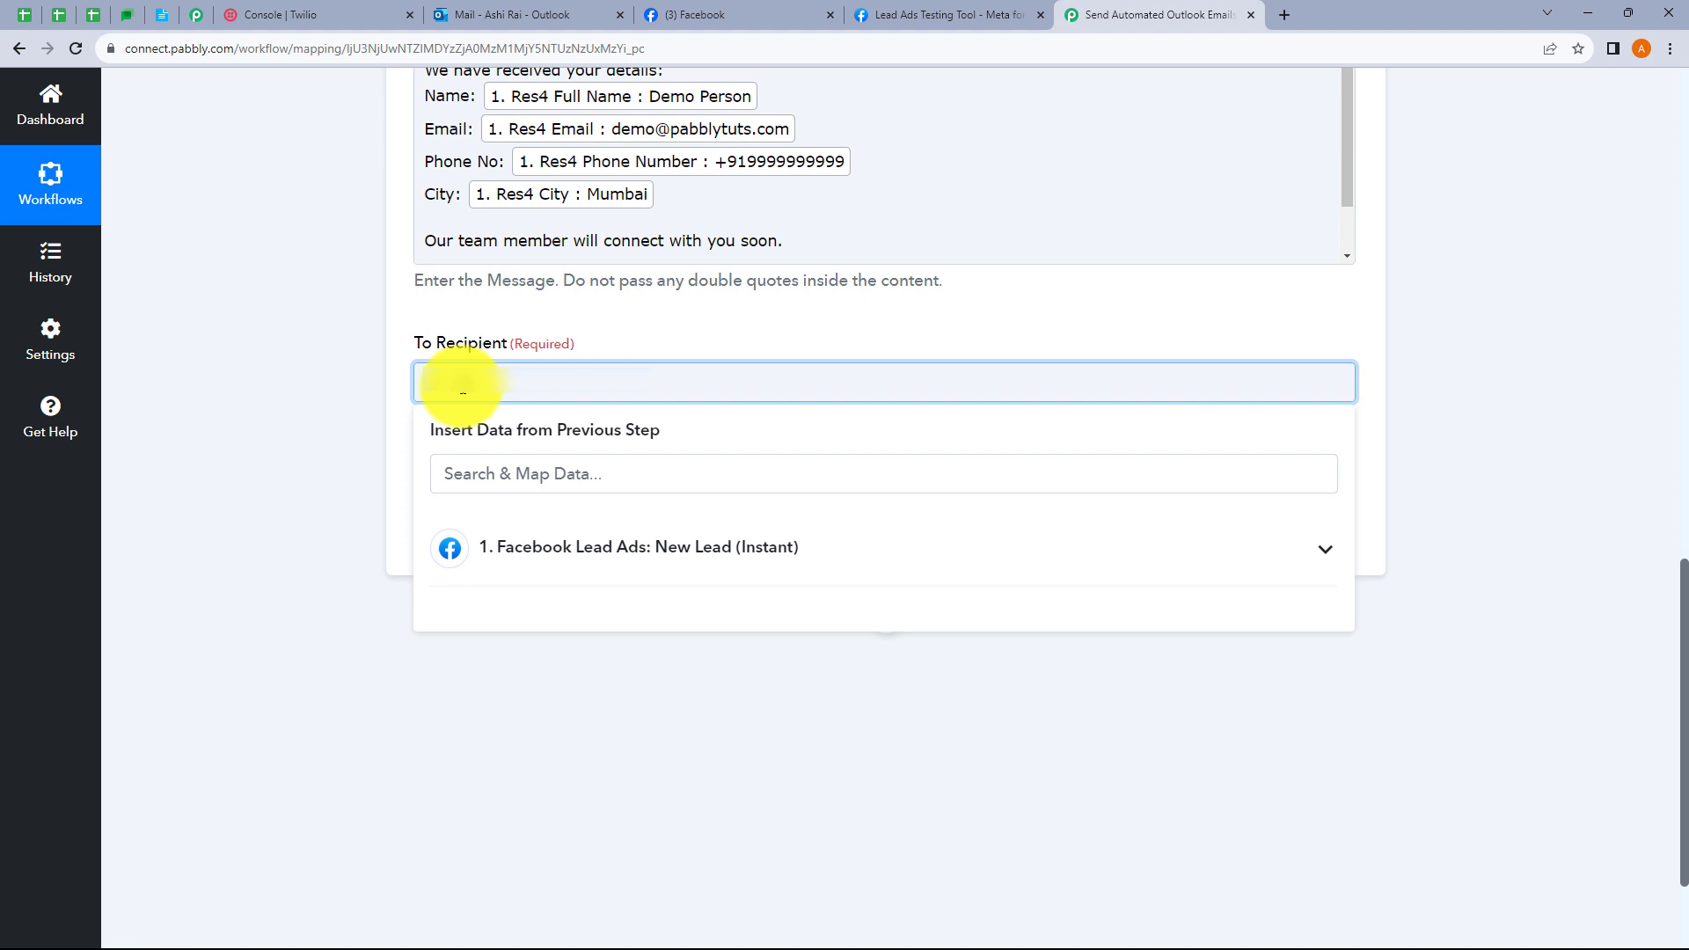
{"action": "left_click", "coordinate": [806, 446]}
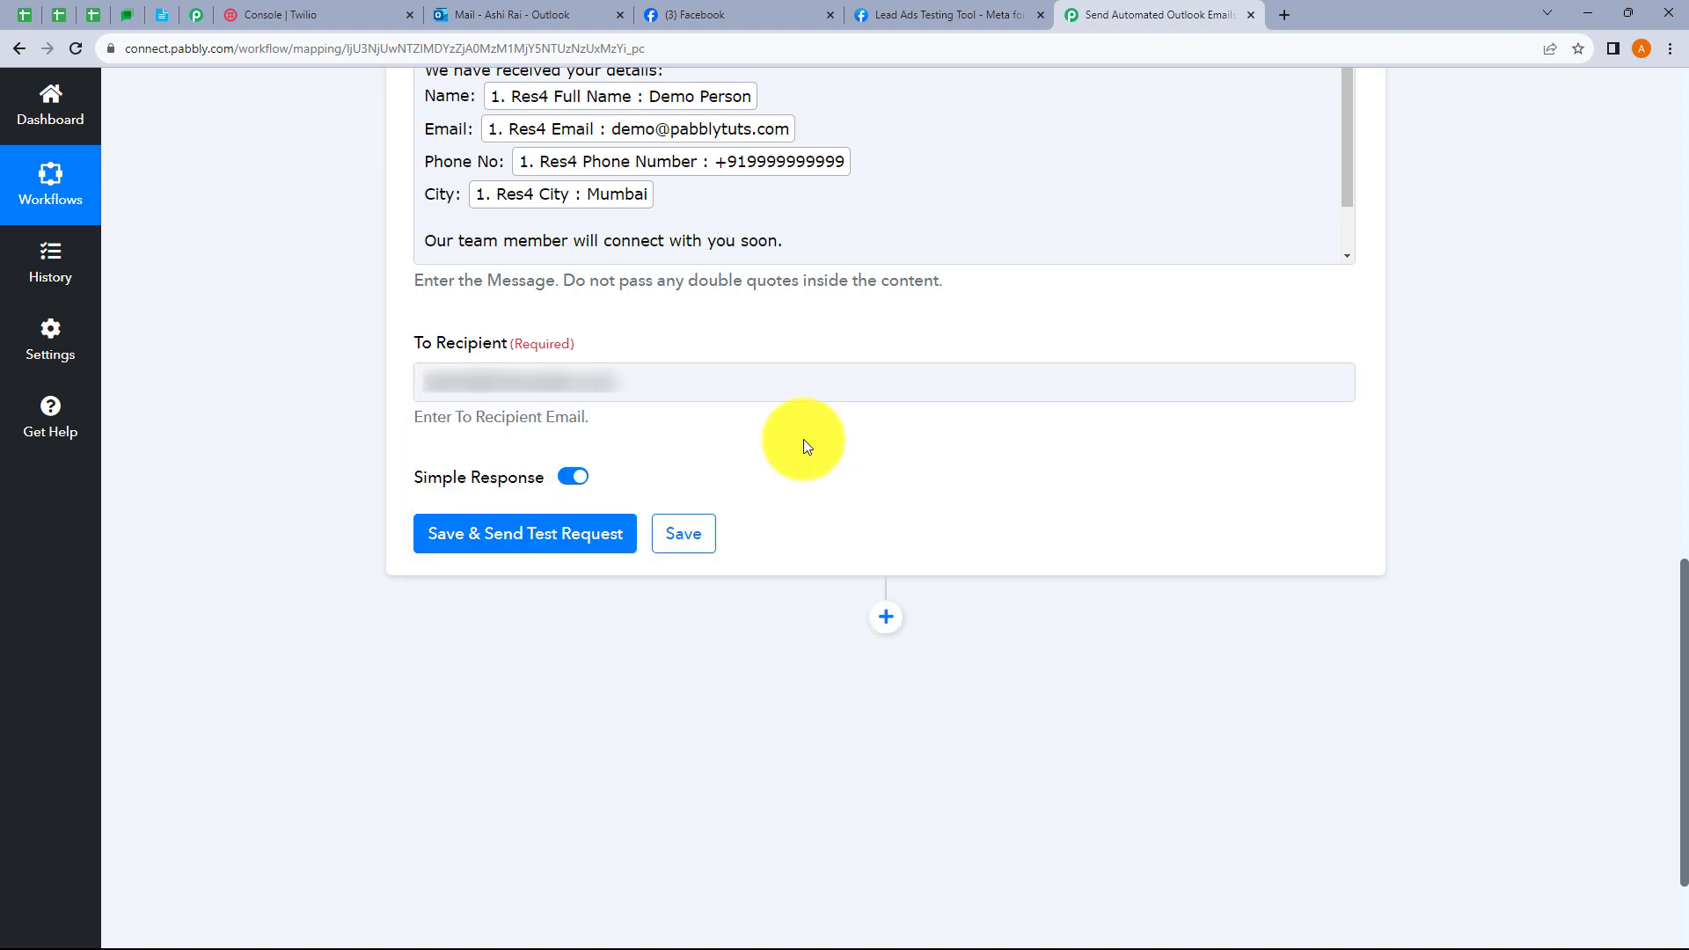
Step: Save the Send Mail action with a test request, and open the newly delivered message in Outlook
{"action": "left_click", "coordinate": [513, 543]}
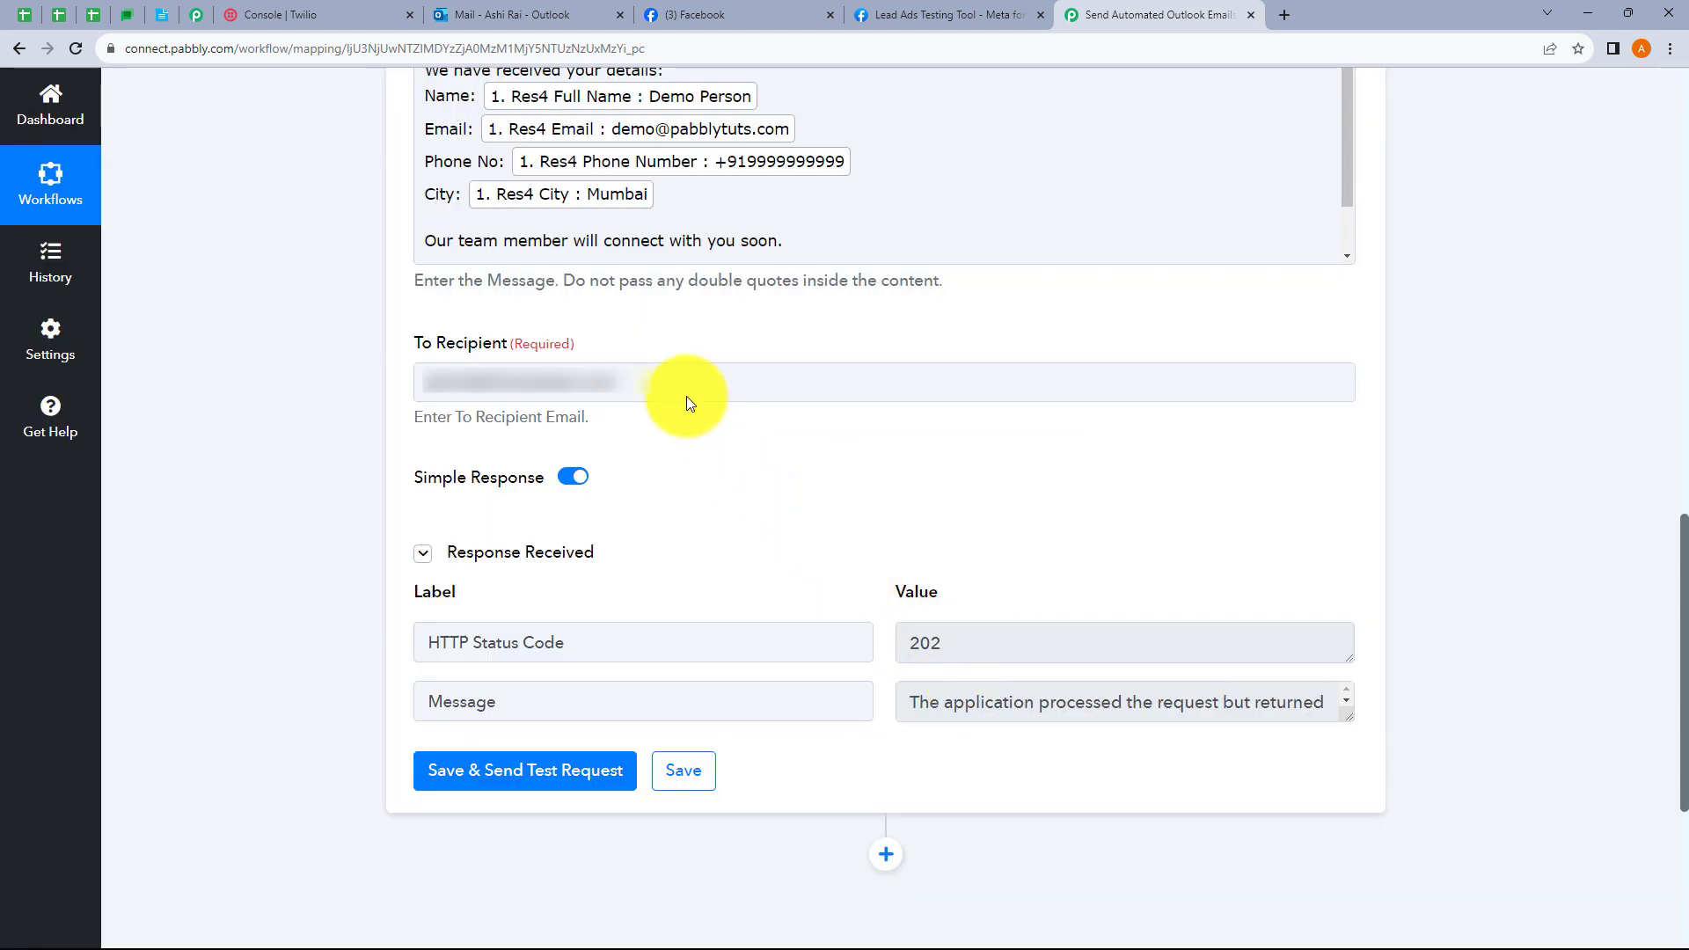
{"action": "left_click", "coordinate": [531, 23]}
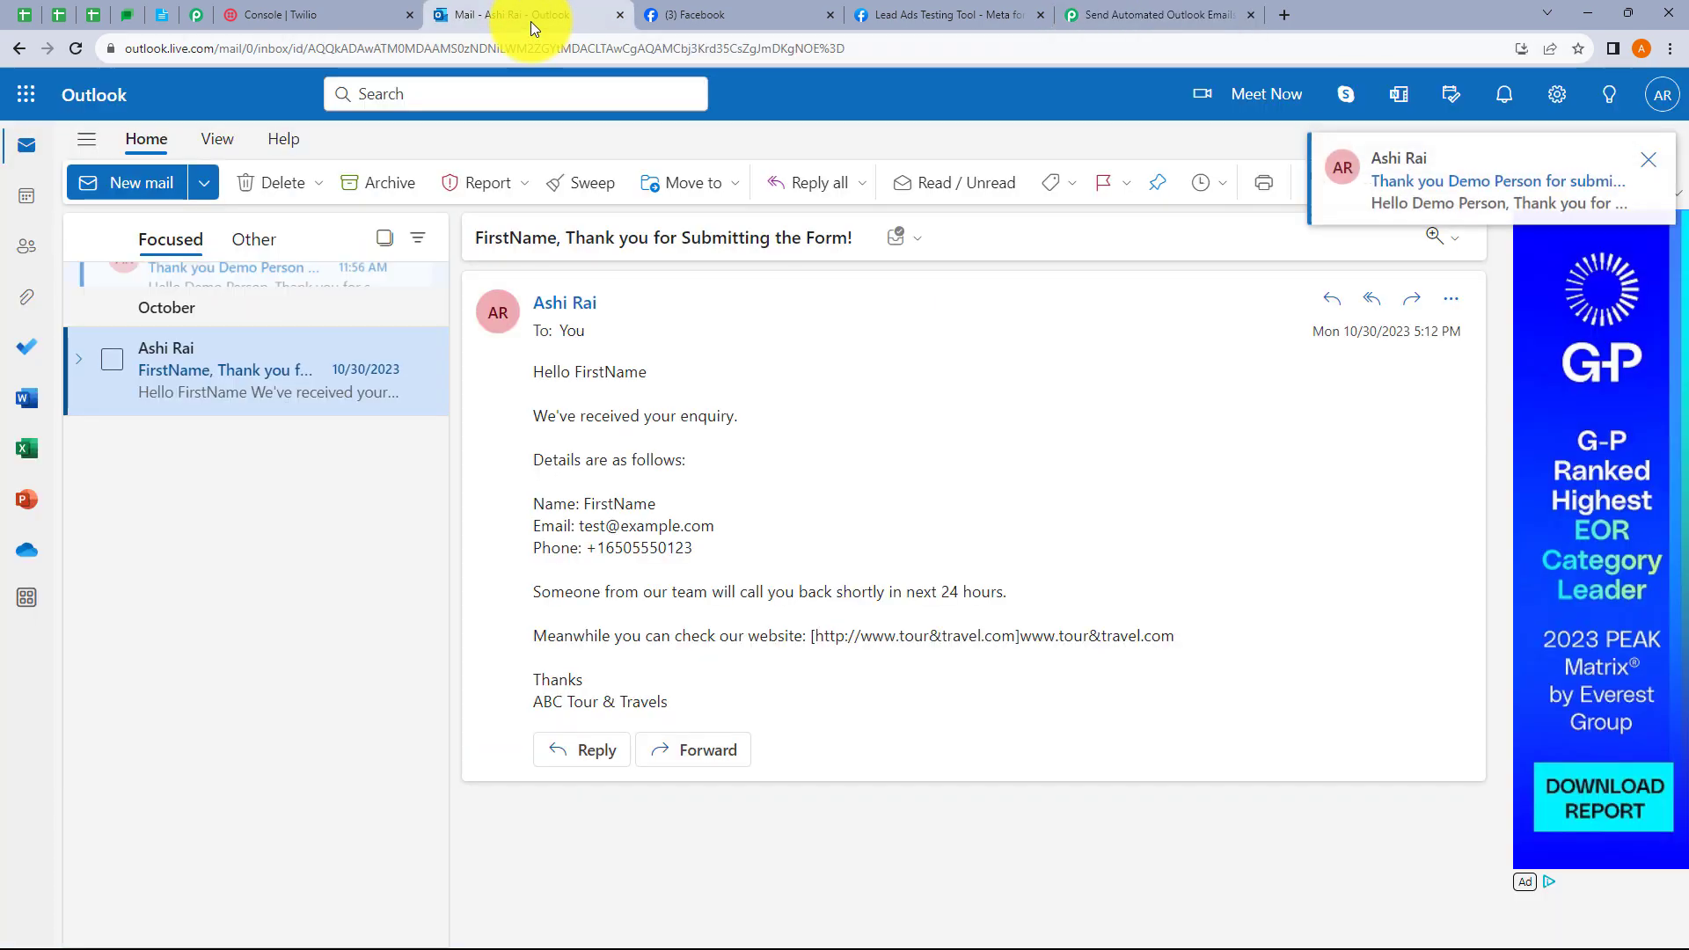
{"action": "left_click", "coordinate": [219, 291]}
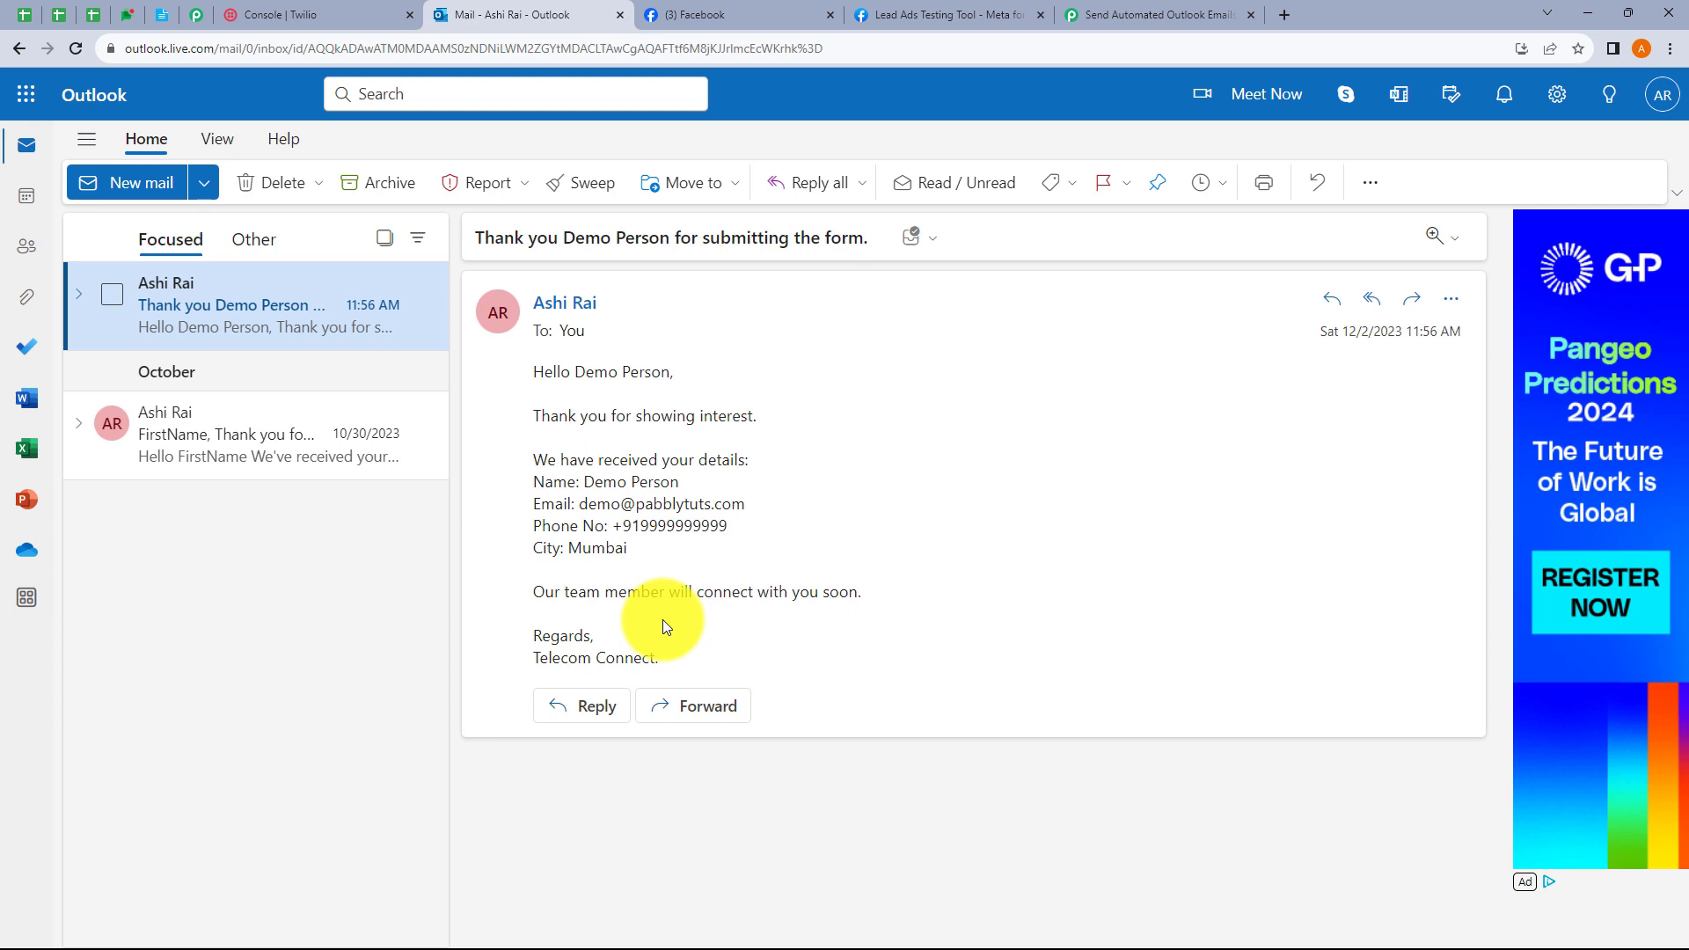
Step: Back in the Pabbly Connect workflow, add an action after Send Mail using Twilio with the Send SMS Message event
{"action": "left_click", "coordinate": [1168, 4]}
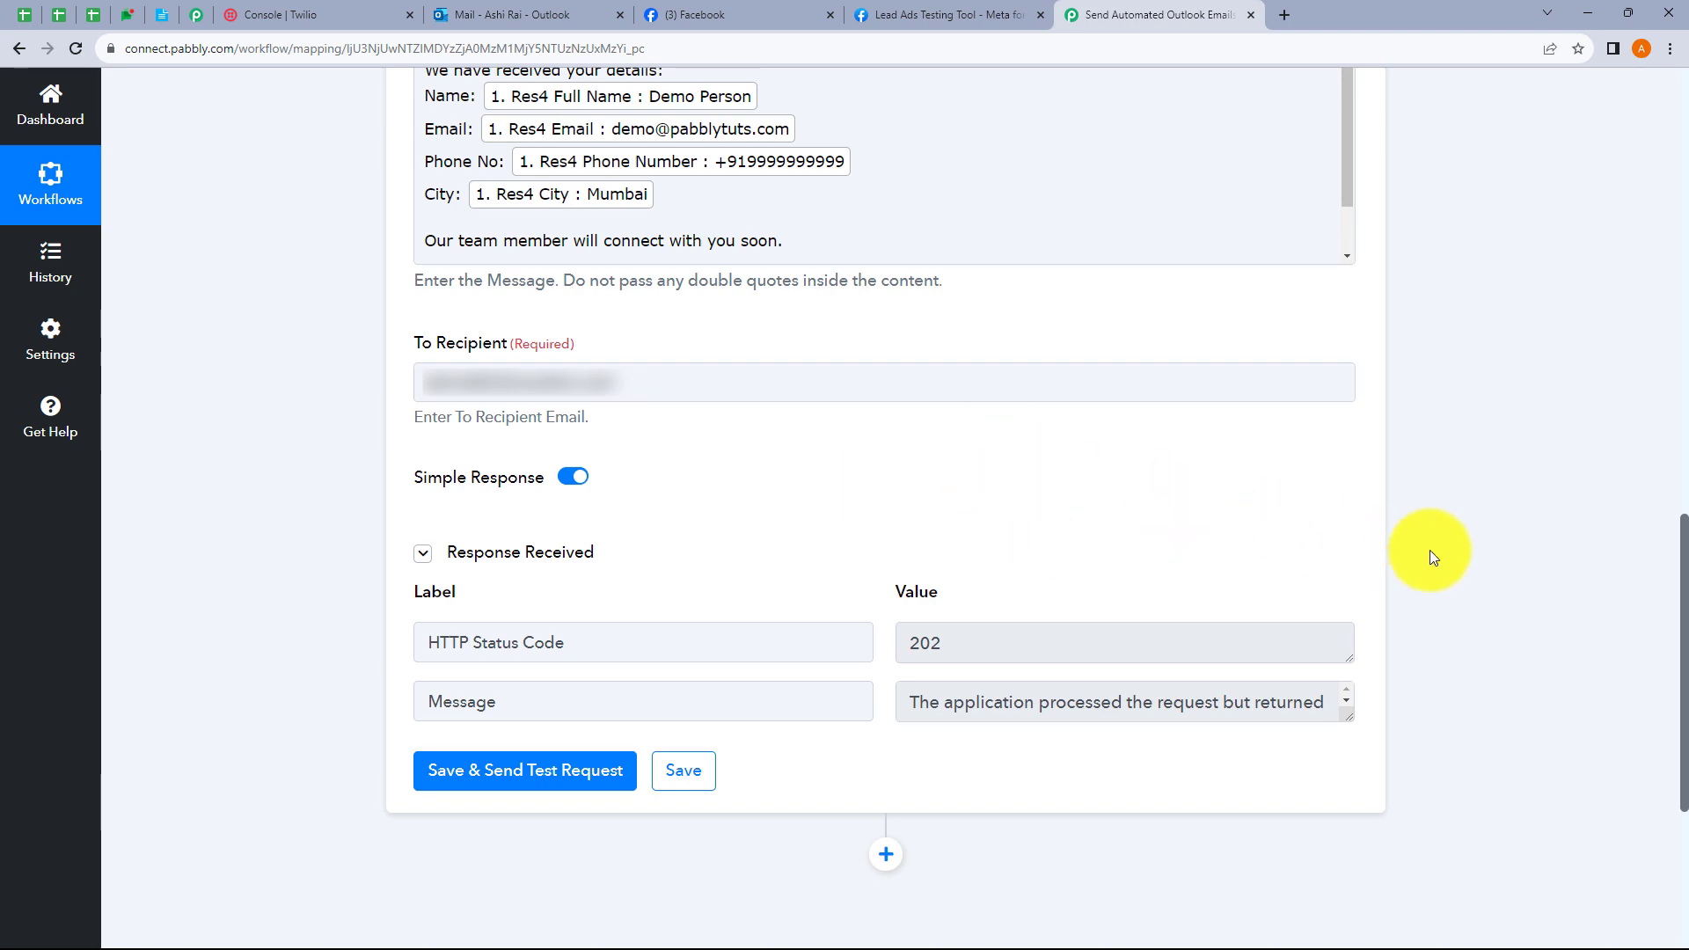
{"action": "scroll", "coordinate": [1429, 551], "scroll_direction": "up", "scroll_amount": 15}
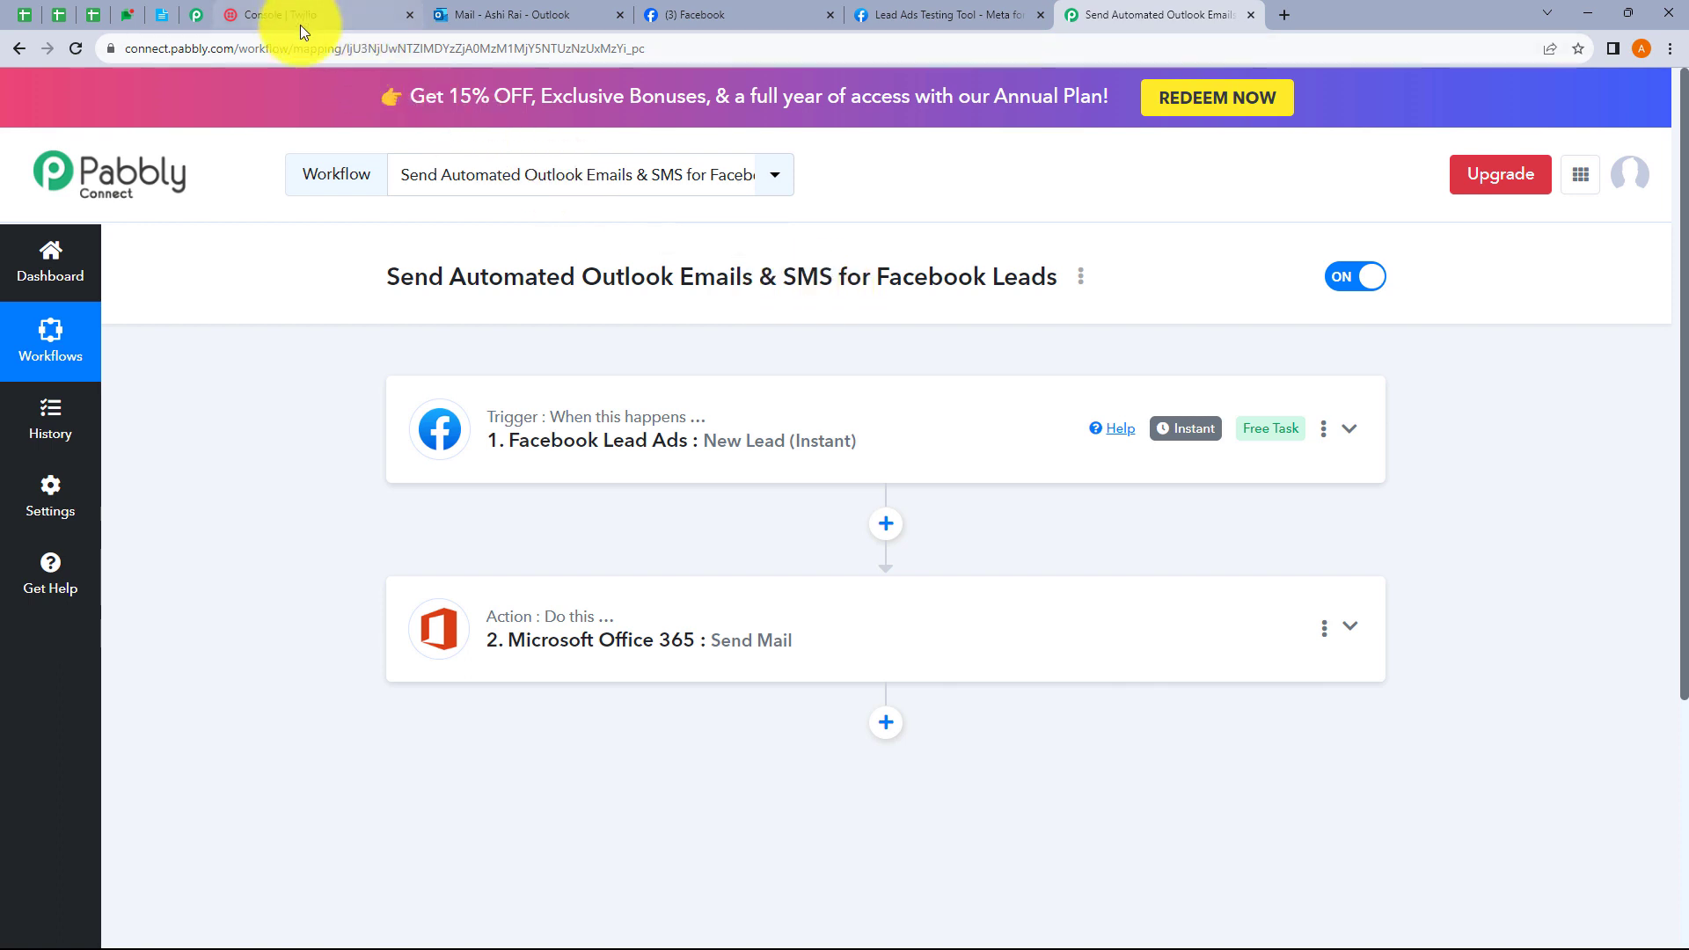
{"action": "scroll", "coordinate": [921, 514], "scroll_direction": "down", "scroll_amount": 2}
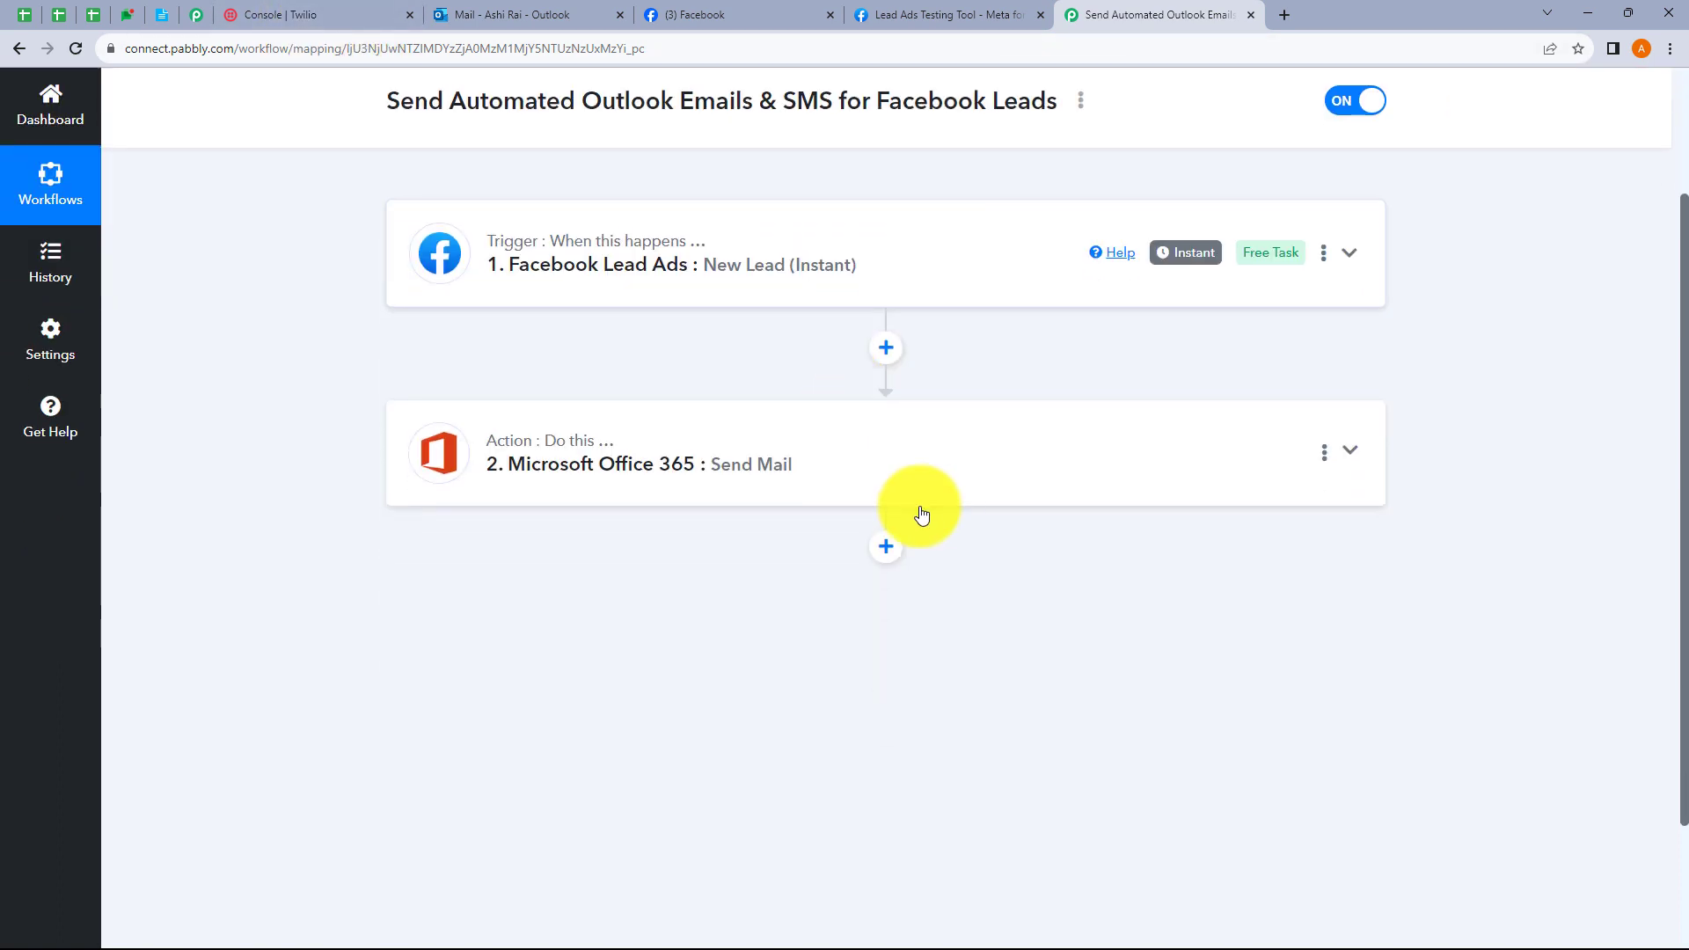
{"action": "left_click", "coordinate": [883, 546]}
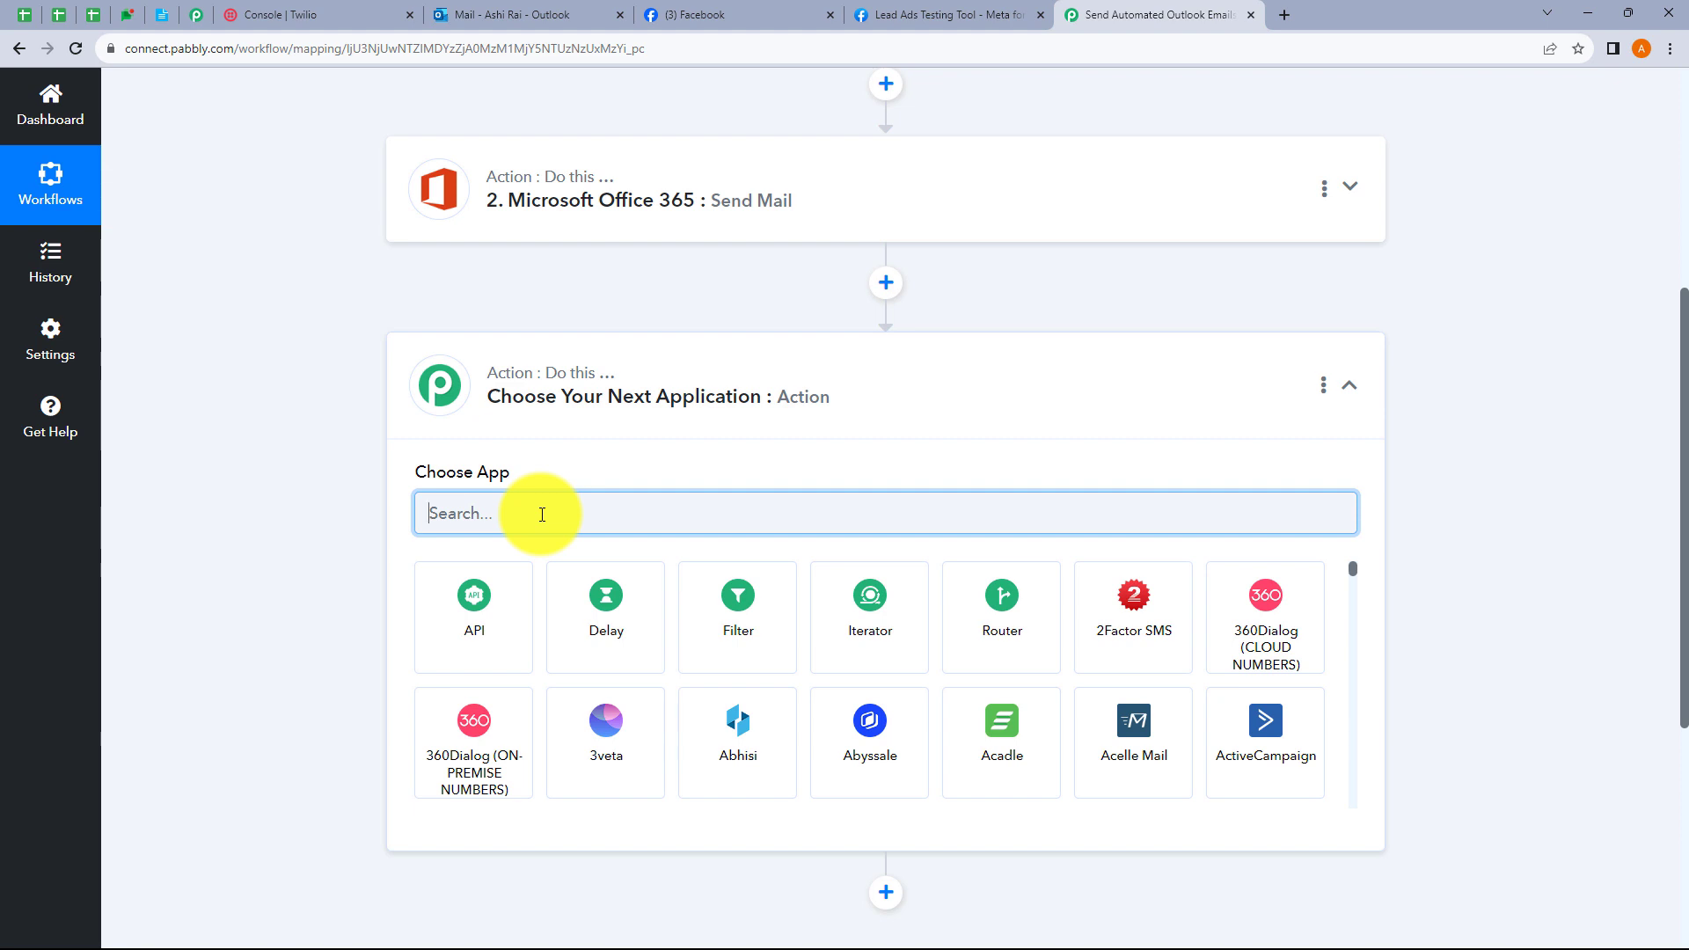
{"action": "type", "text": "Twil"}
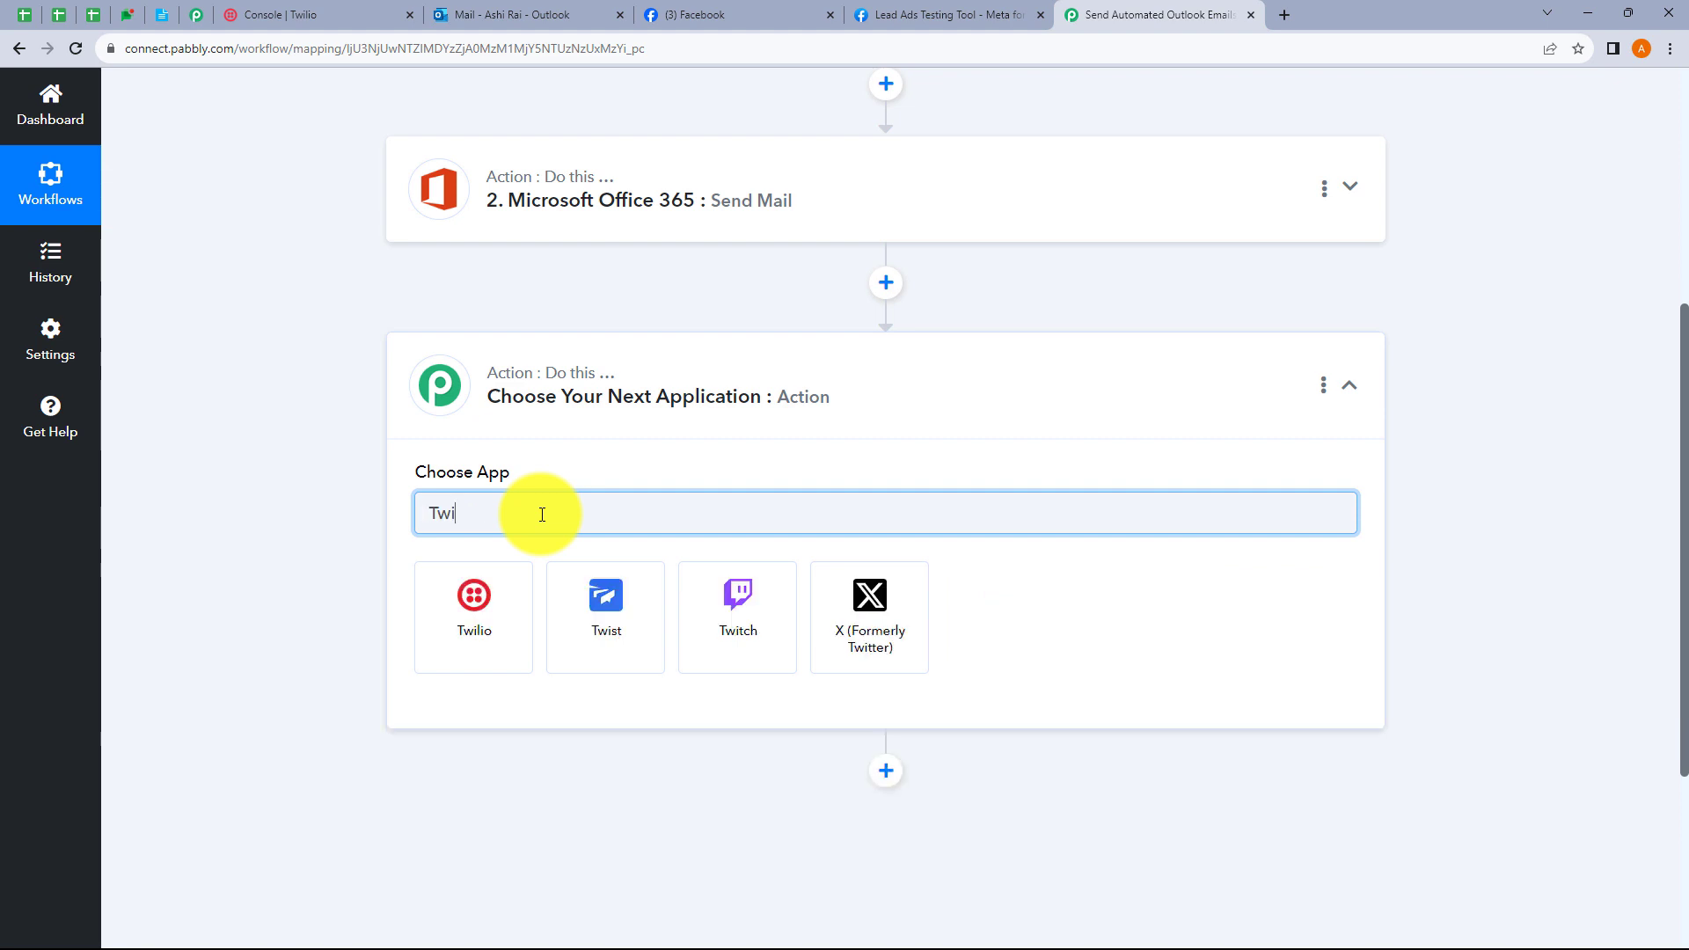
{"action": "type", "text": "io"}
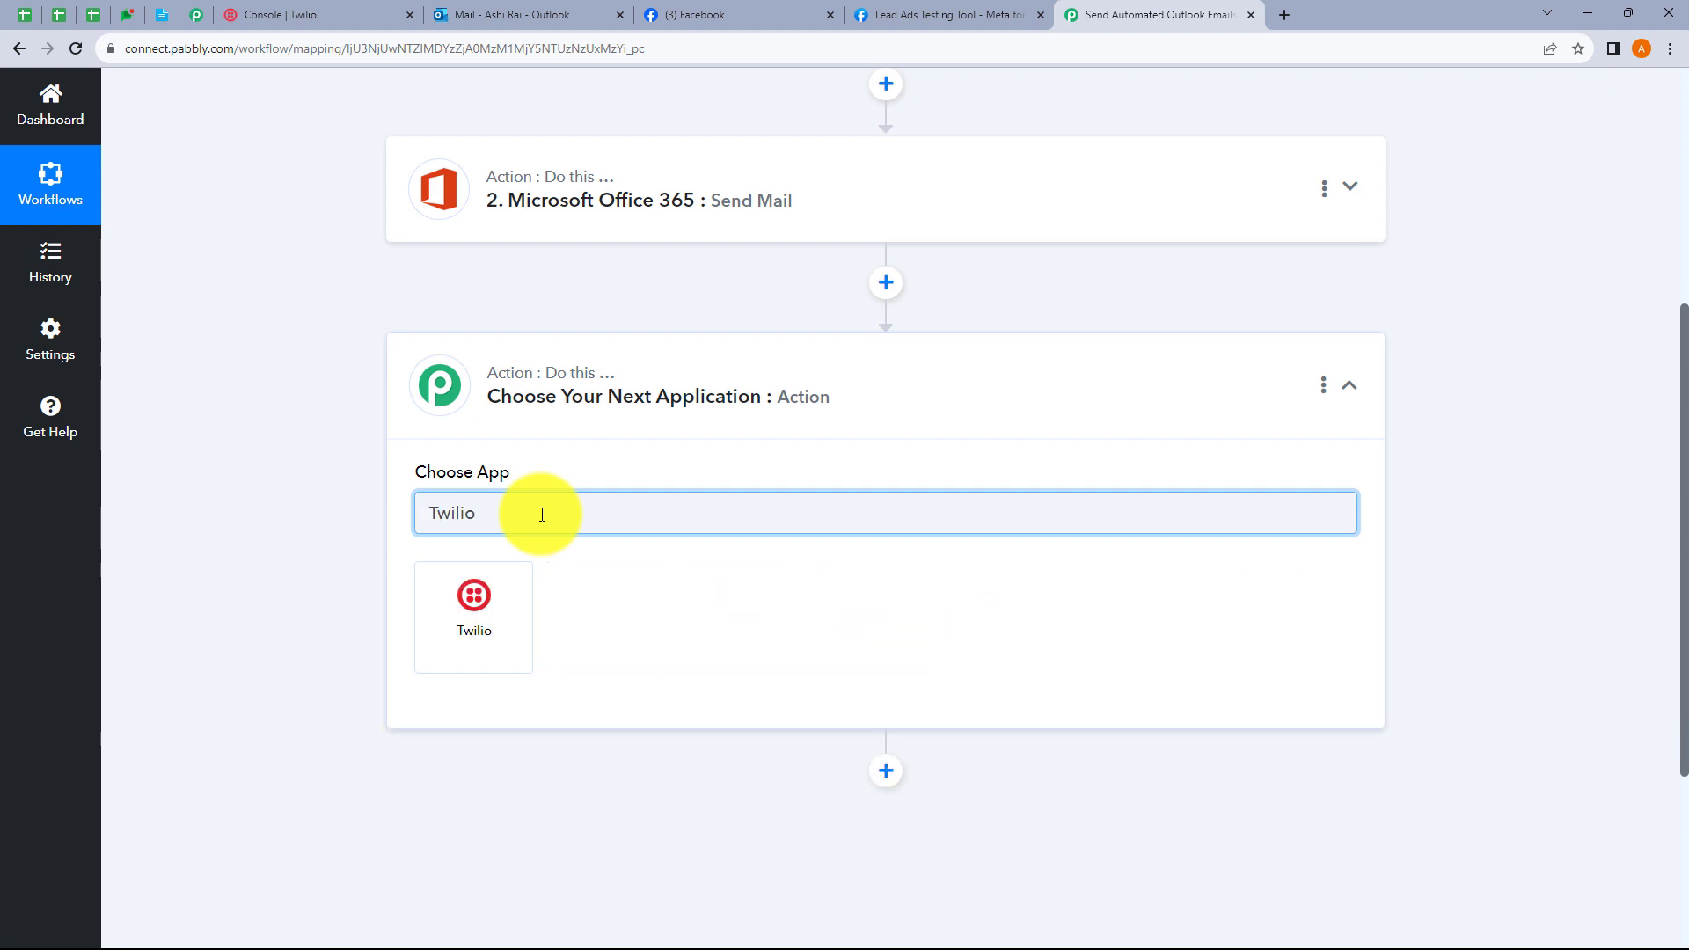
{"action": "left_click", "coordinate": [493, 595]}
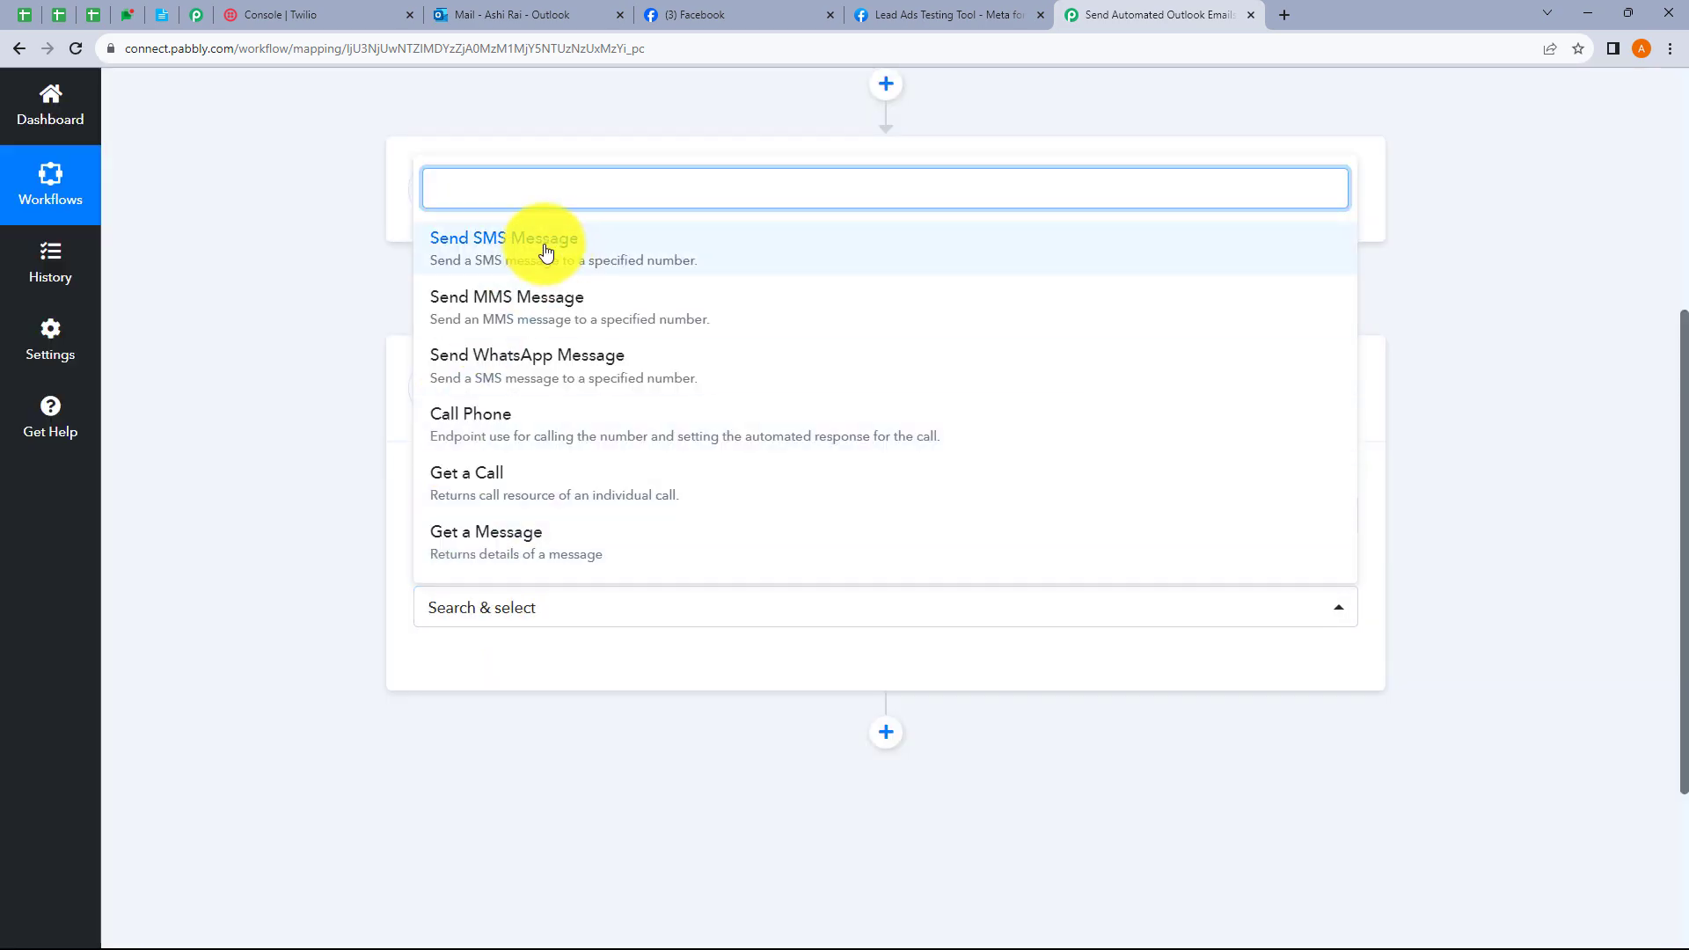
{"action": "left_click", "coordinate": [545, 252]}
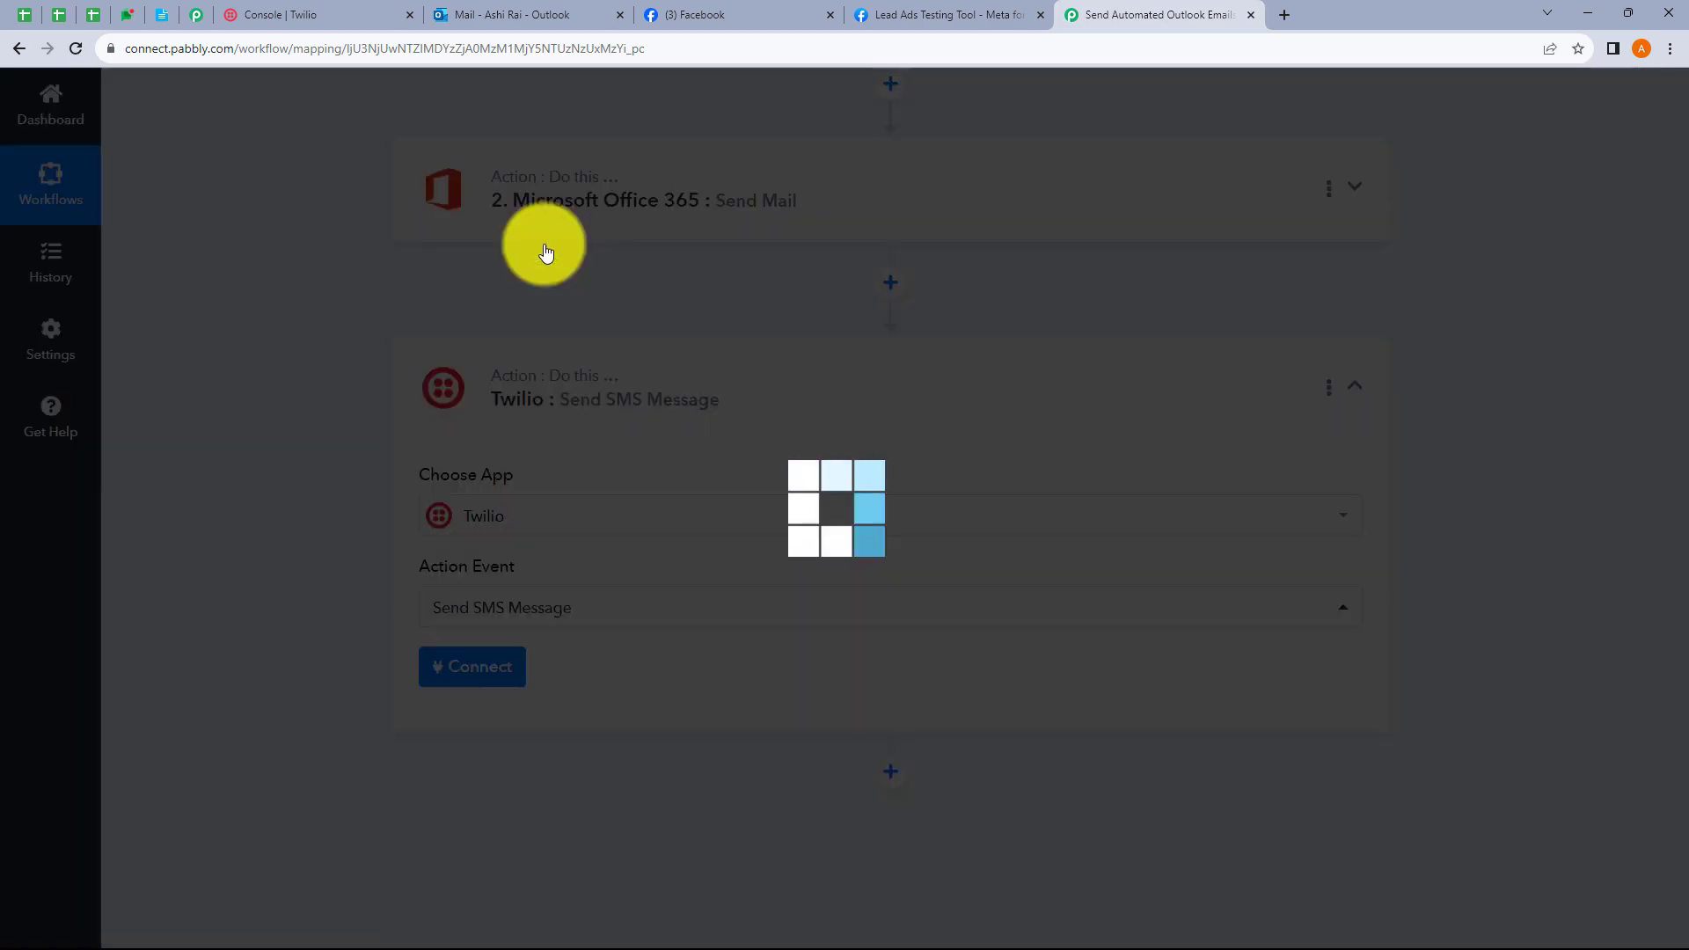
Step: Start adding a new Twilio connection and open the API keys & tokens page in the Twilio console for its credentials
{"action": "left_click", "coordinate": [487, 666]}
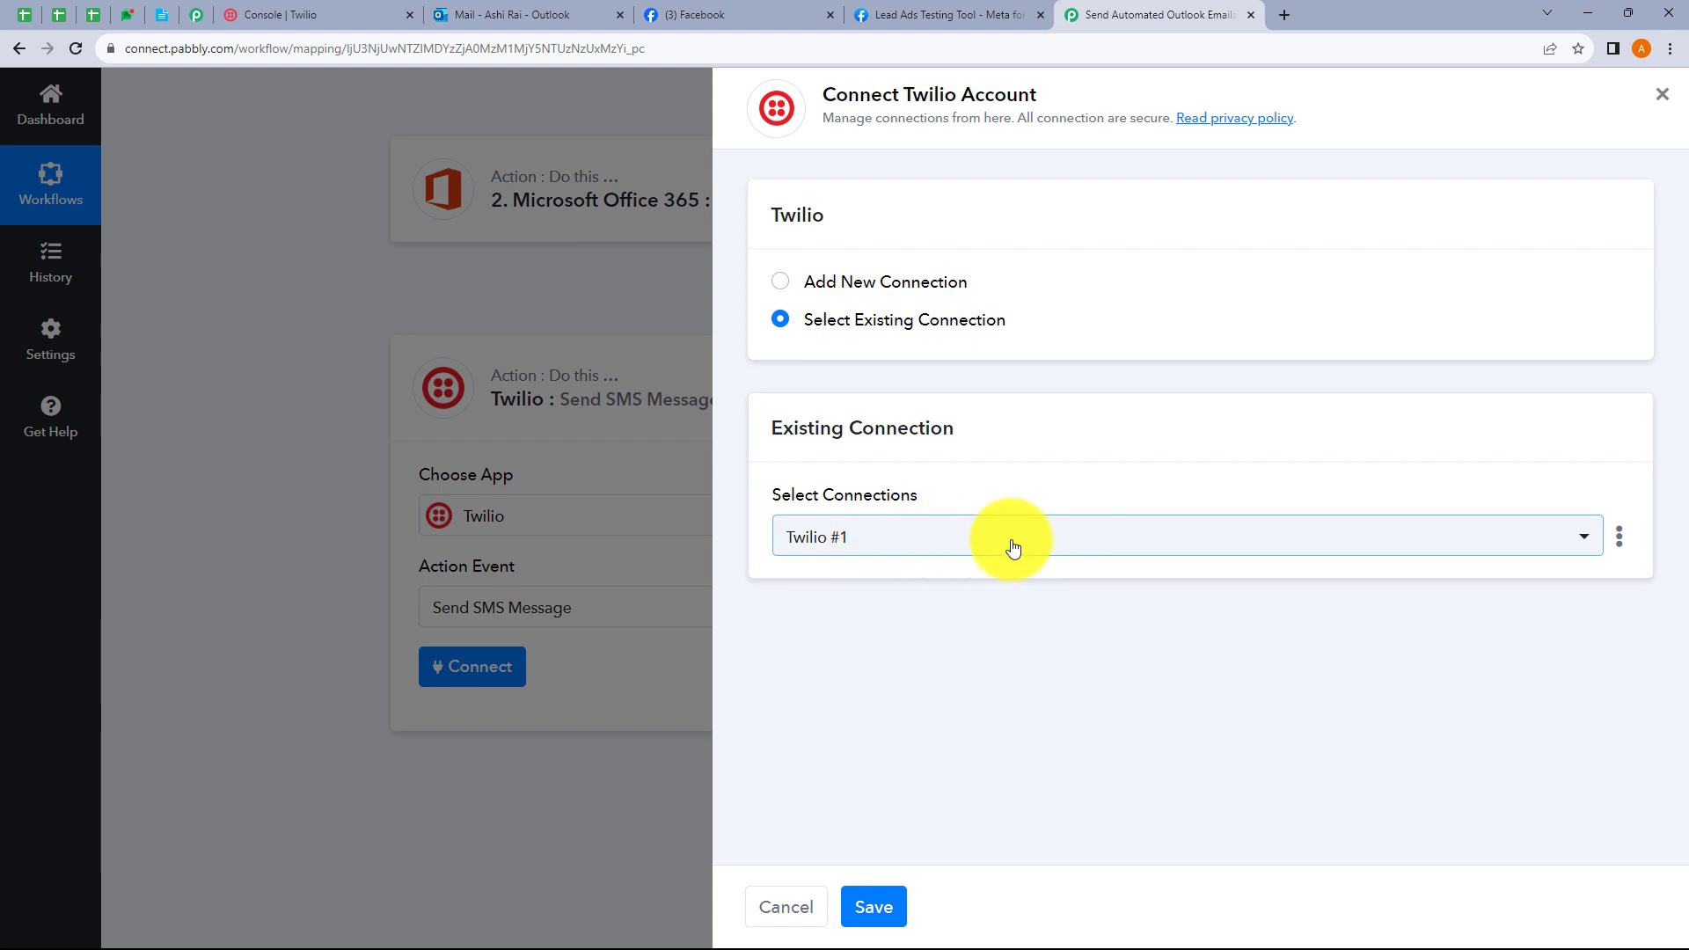
{"action": "left_click", "coordinate": [780, 290]}
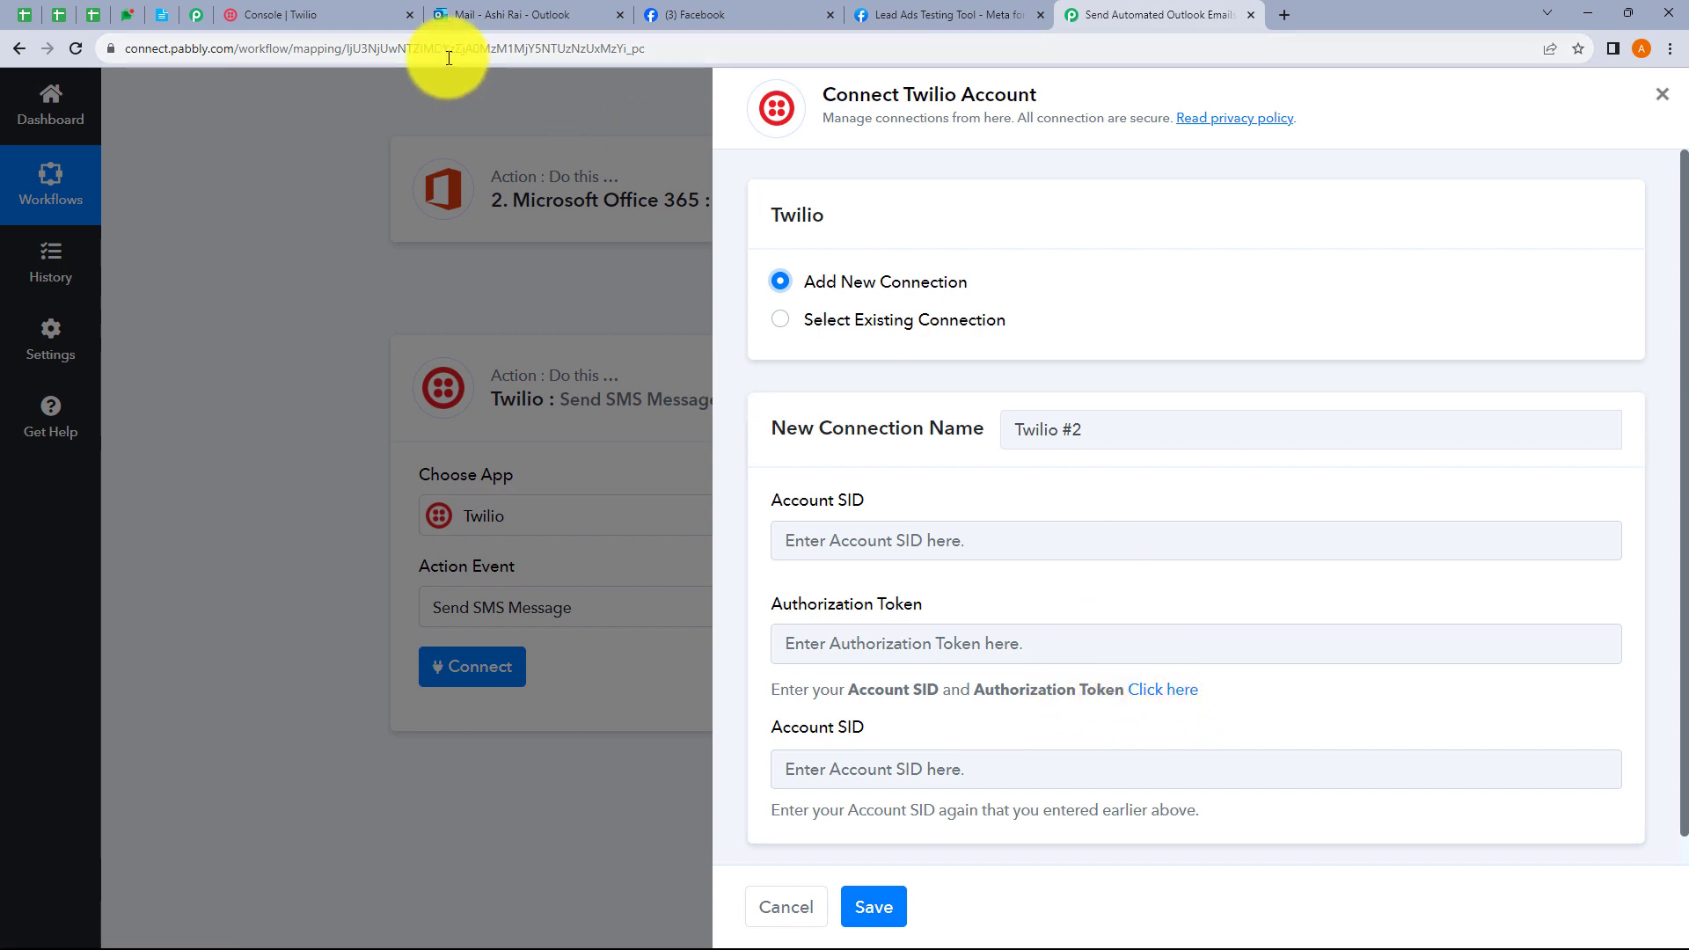
{"action": "left_click", "coordinate": [1167, 695]}
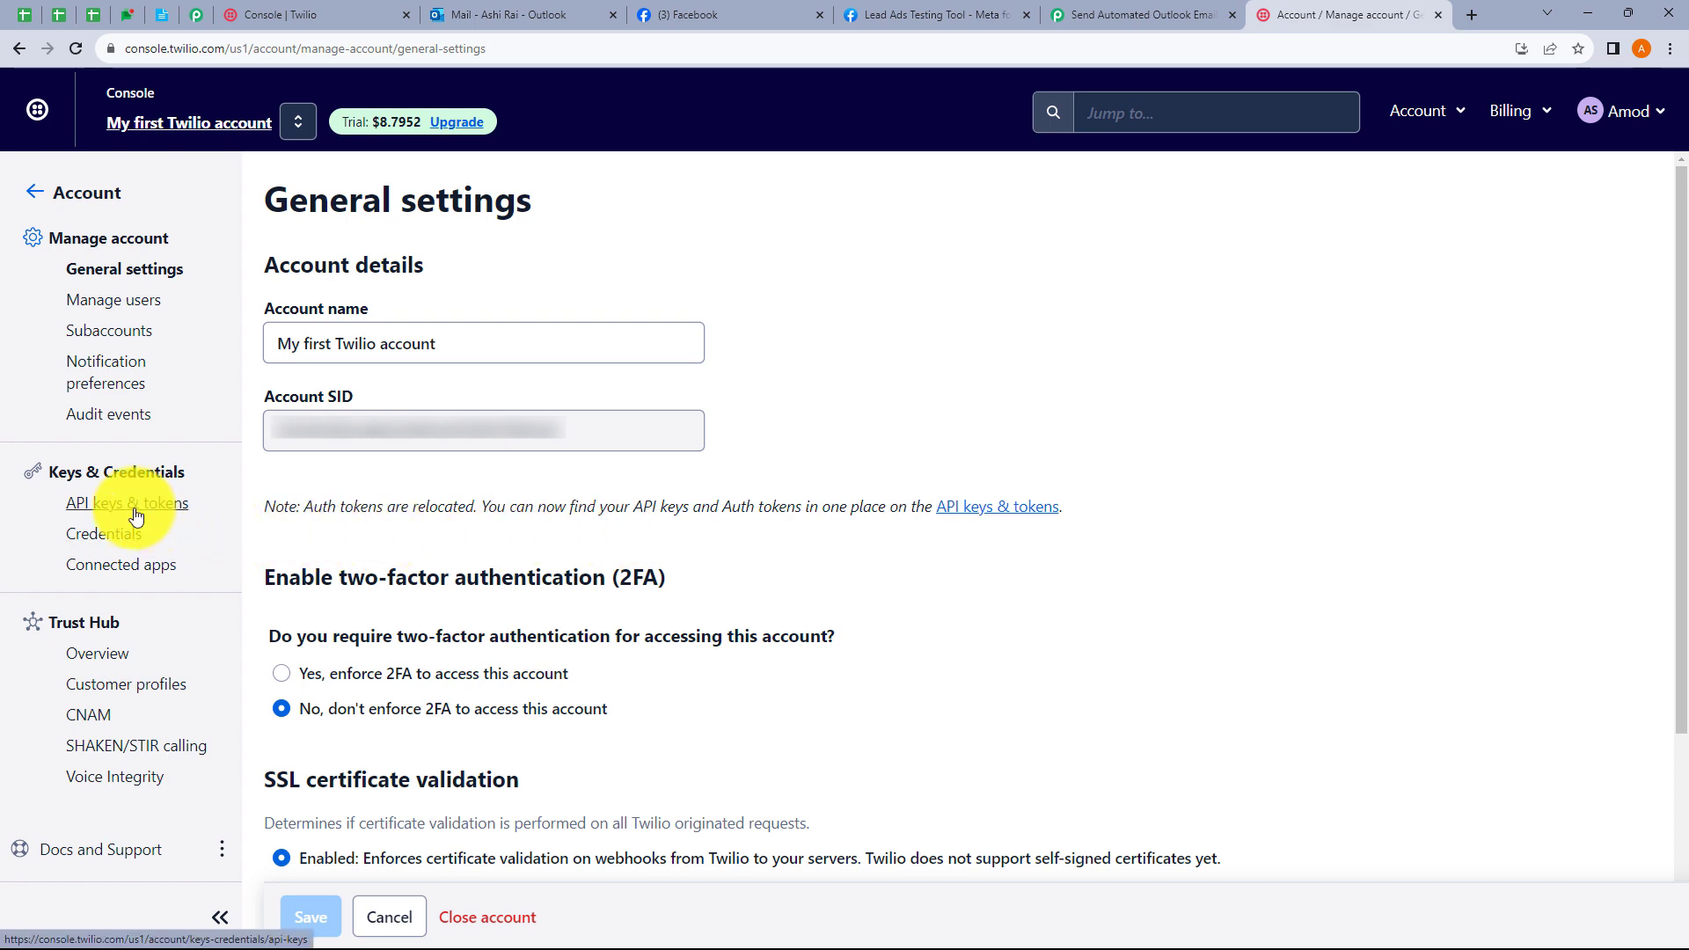
{"action": "left_click", "coordinate": [145, 517]}
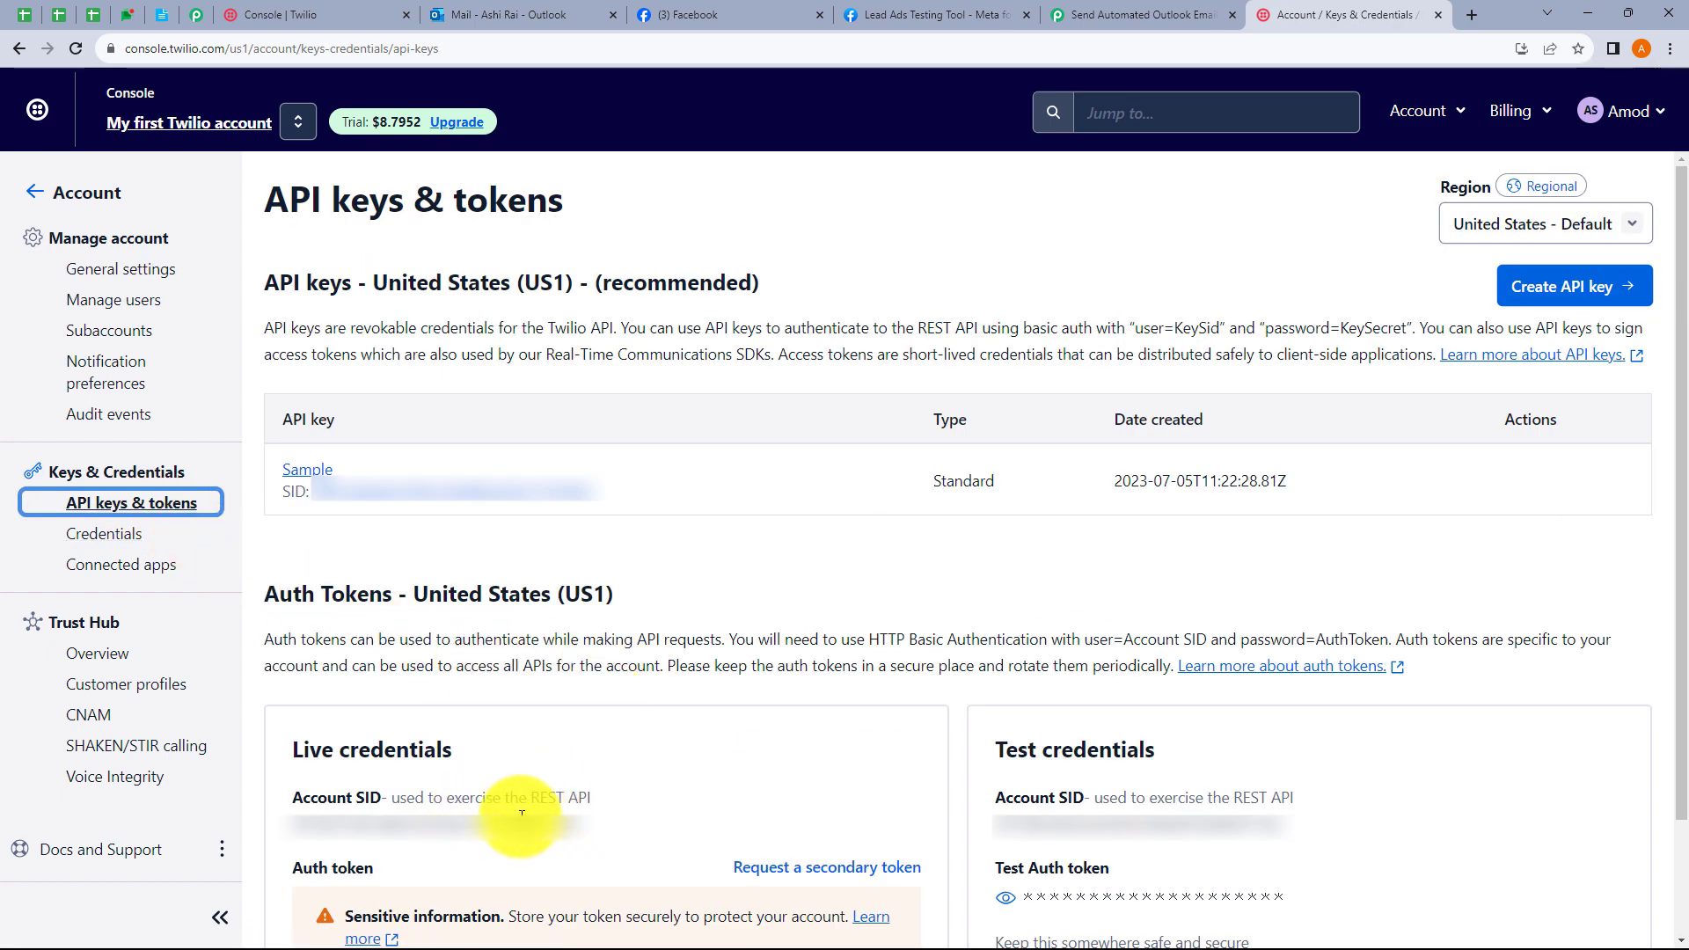
Step: Copy the live Account SID from the Twilio console and paste it into both Account SID fields of the new Pabbly Connect connection
{"action": "left_click_drag", "start_coordinate": [588, 822], "coordinate": [290, 827]}
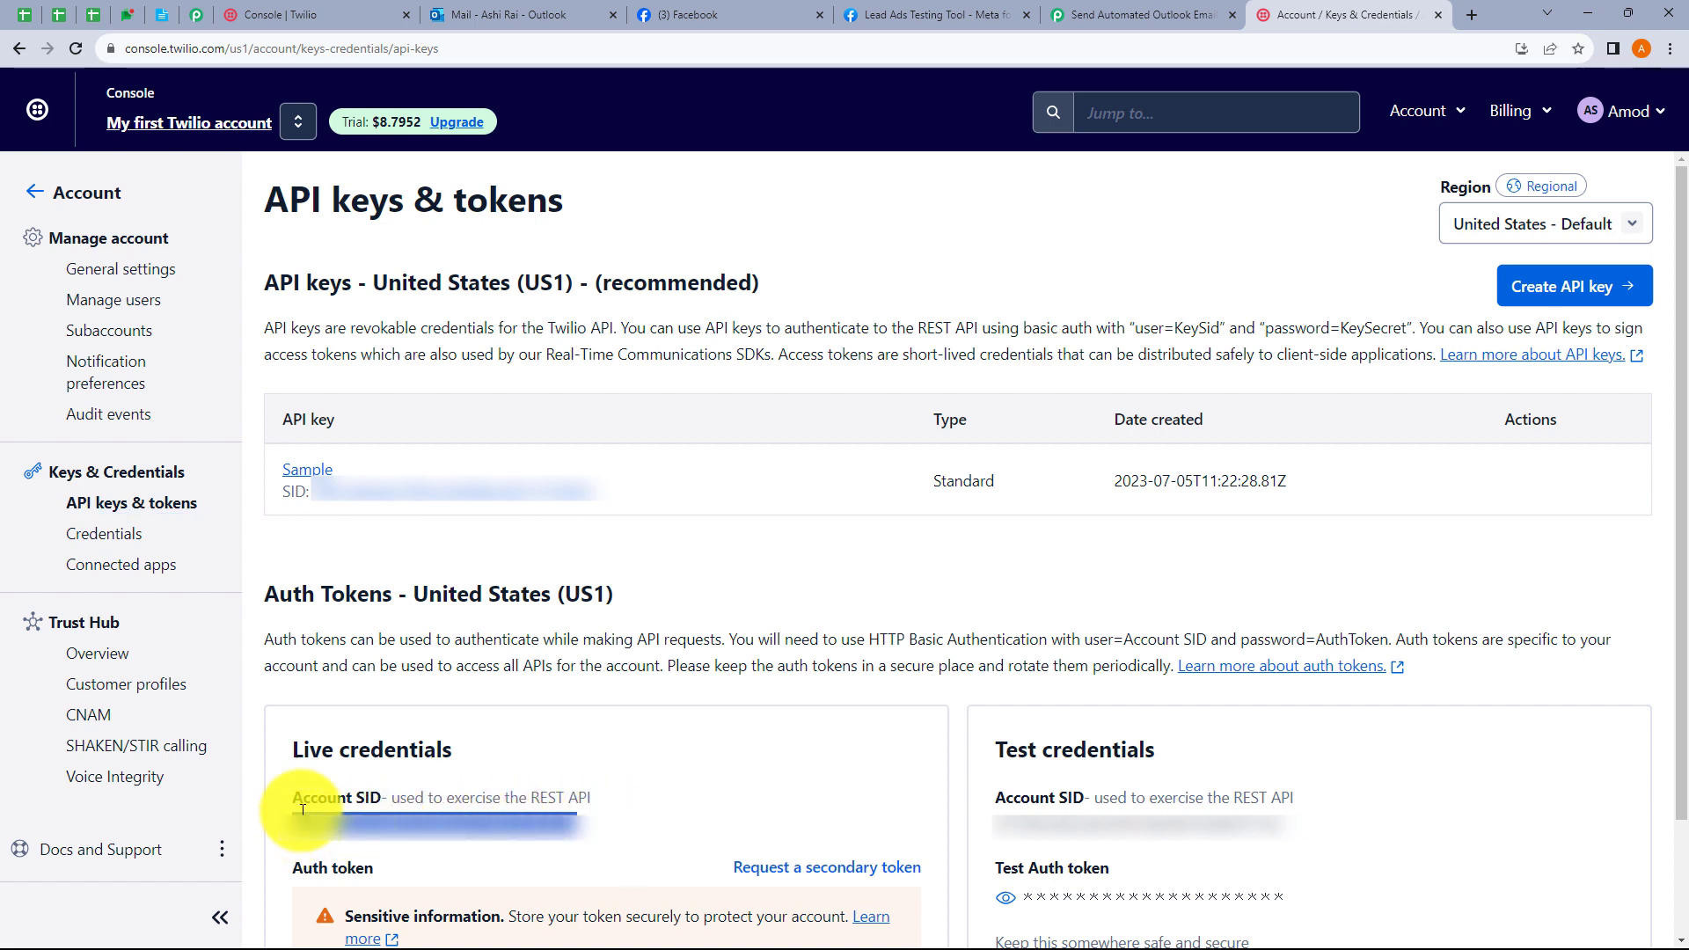
{"action": "left_click", "coordinate": [1140, 15]}
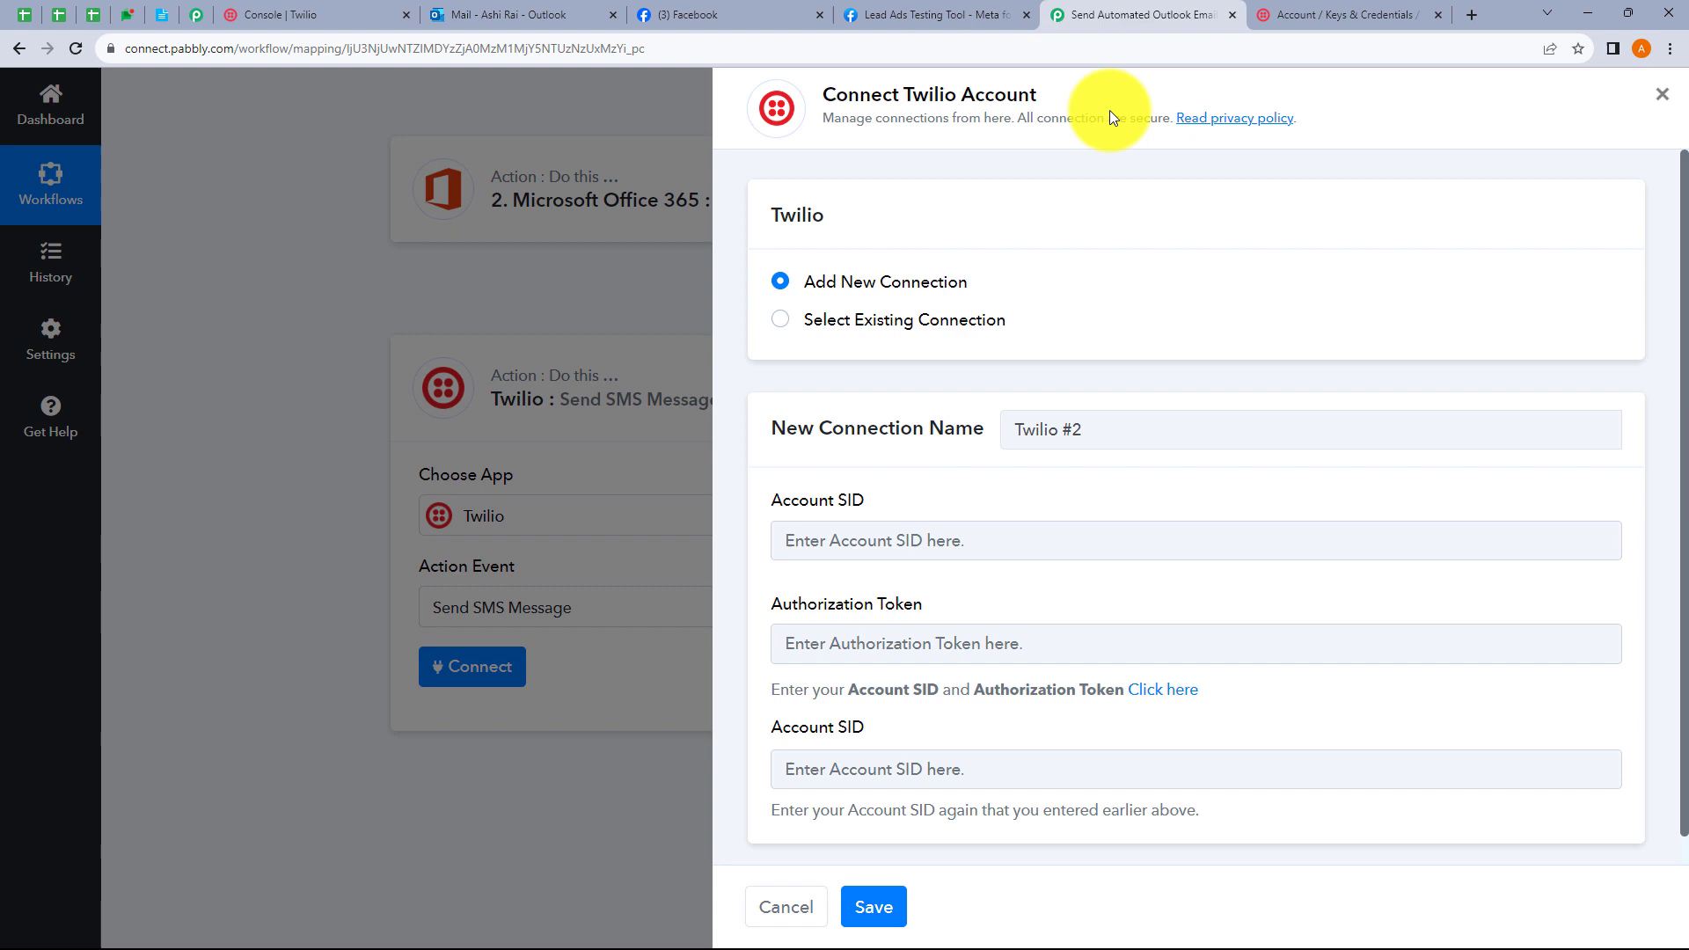
{"action": "left_click", "coordinate": [888, 538]}
{"action": "key", "text": "ctrl+v"}
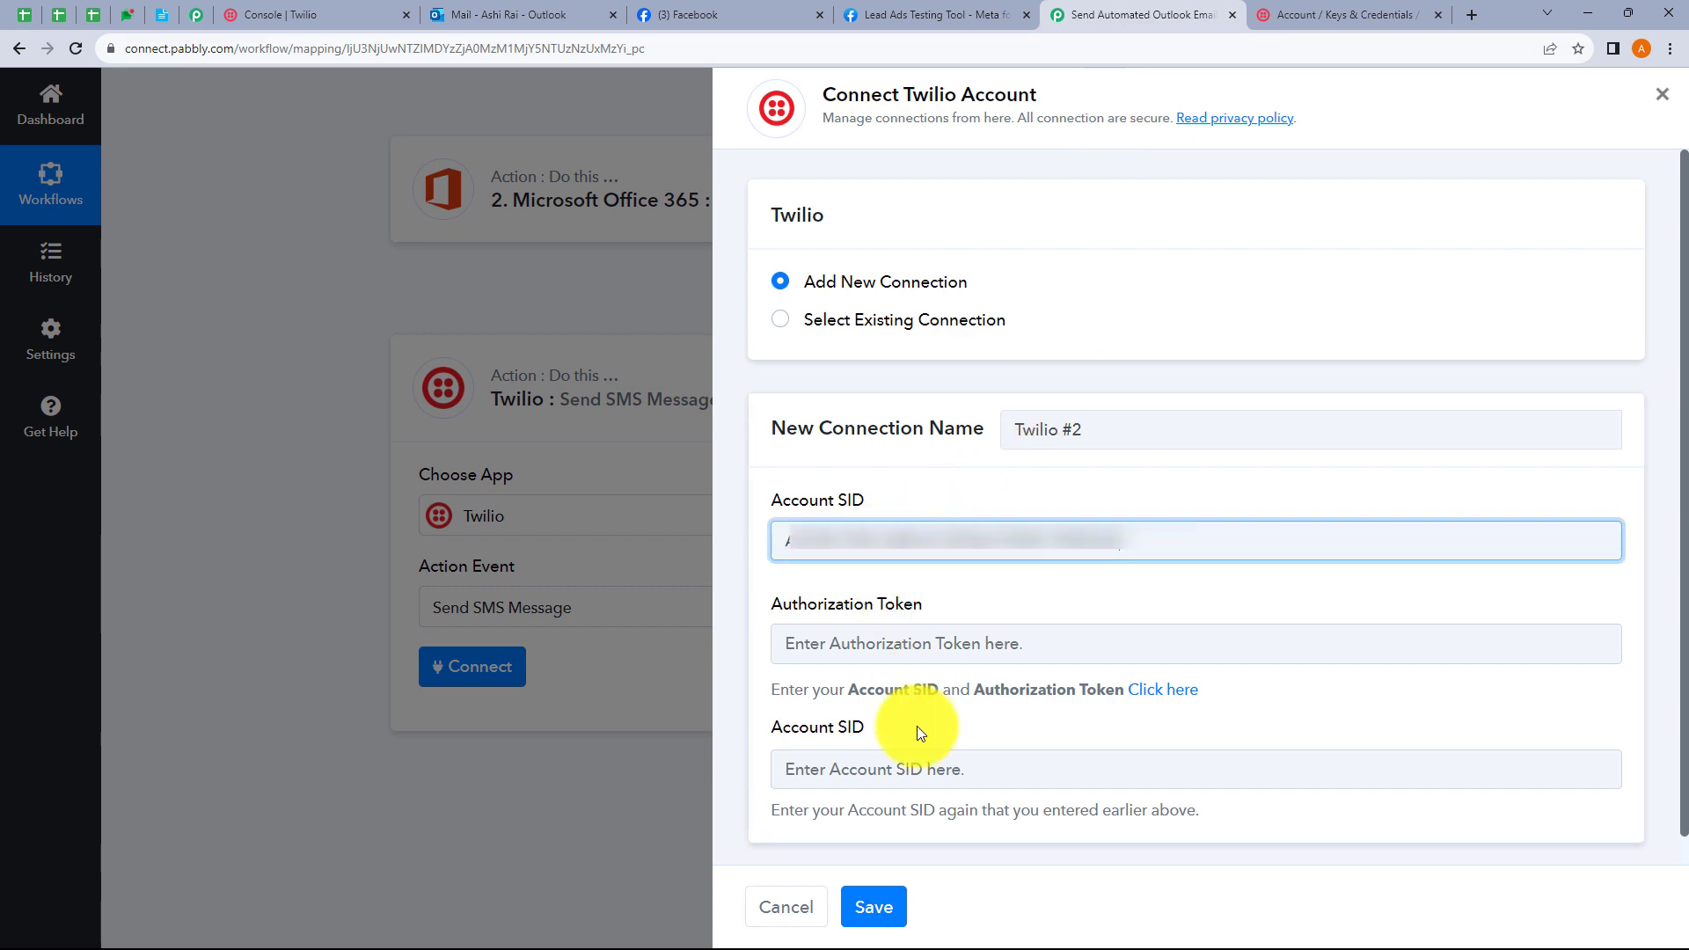
{"action": "left_click", "coordinate": [840, 770]}
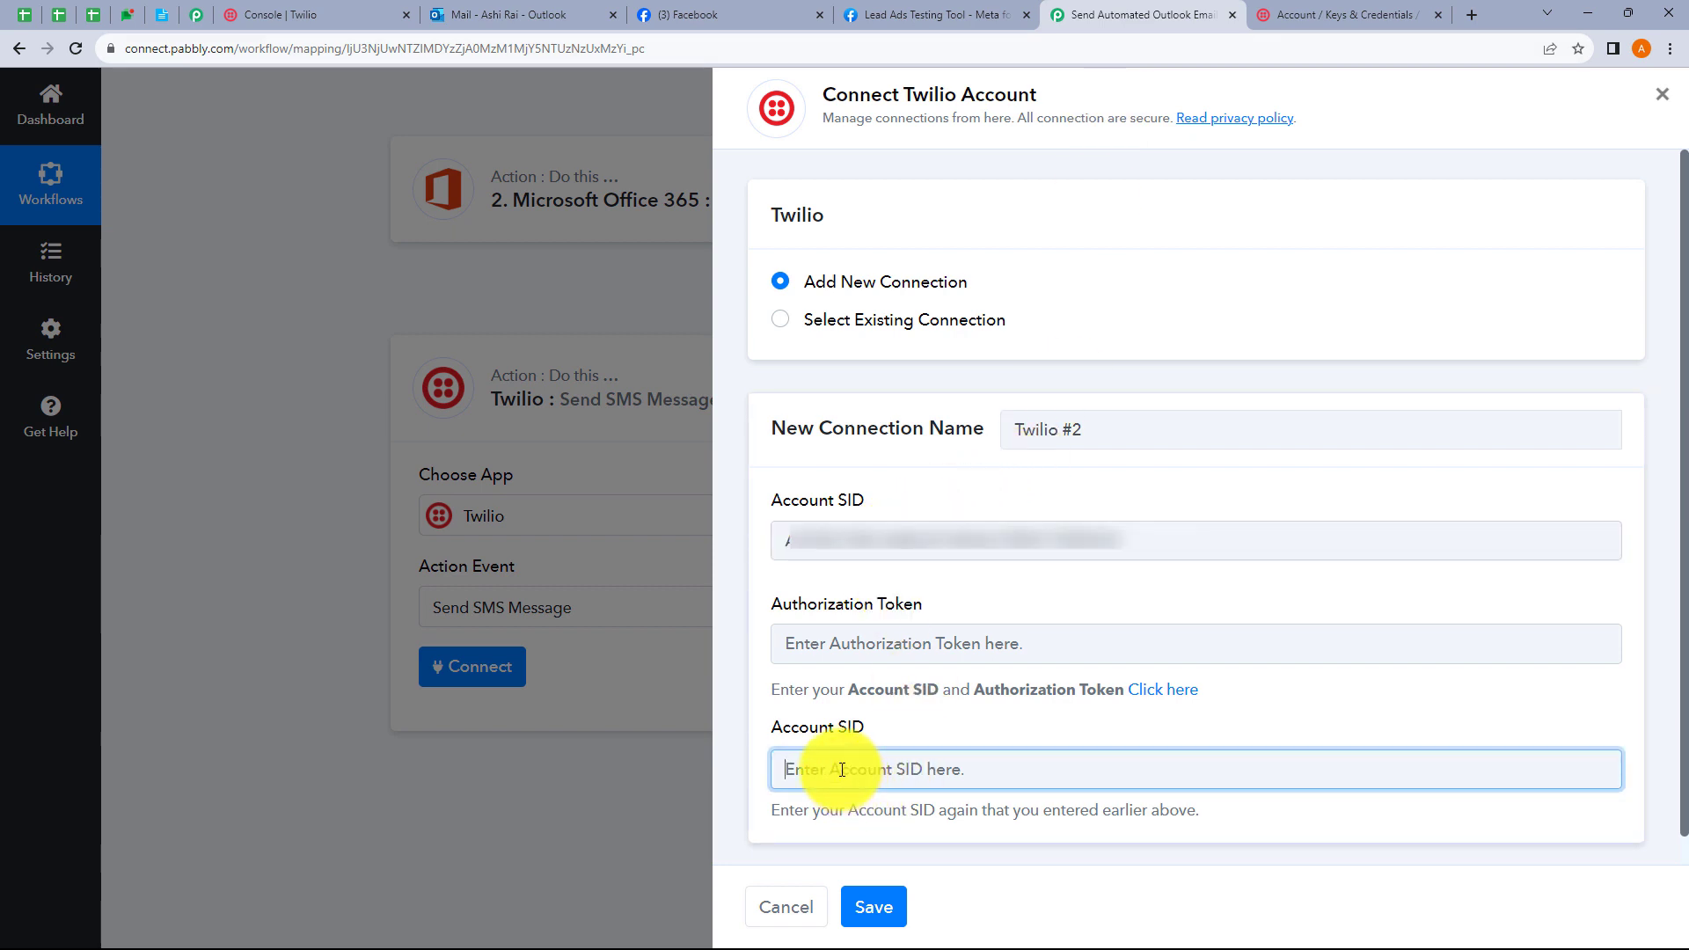
{"action": "key", "text": "ctrl+v"}
Step: Reveal and copy the live auth token in the Twilio console, paste it as the connection's Authorization Token, and save the connection
{"action": "left_click", "coordinate": [807, 644]}
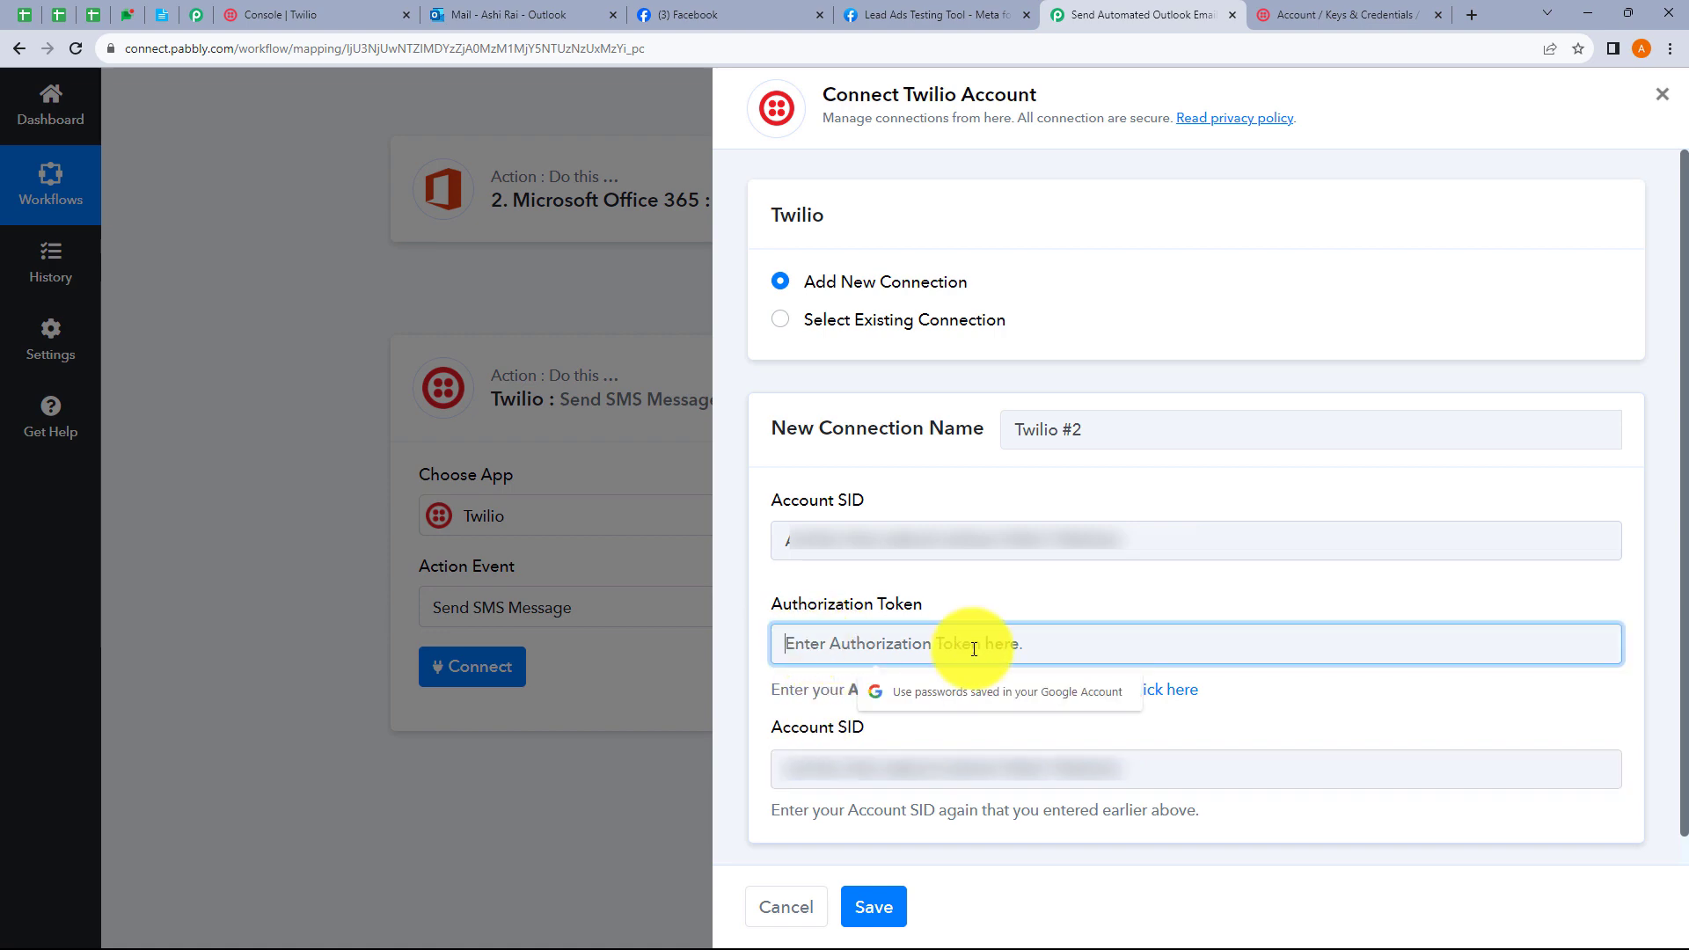
{"action": "left_click", "coordinate": [1325, 25]}
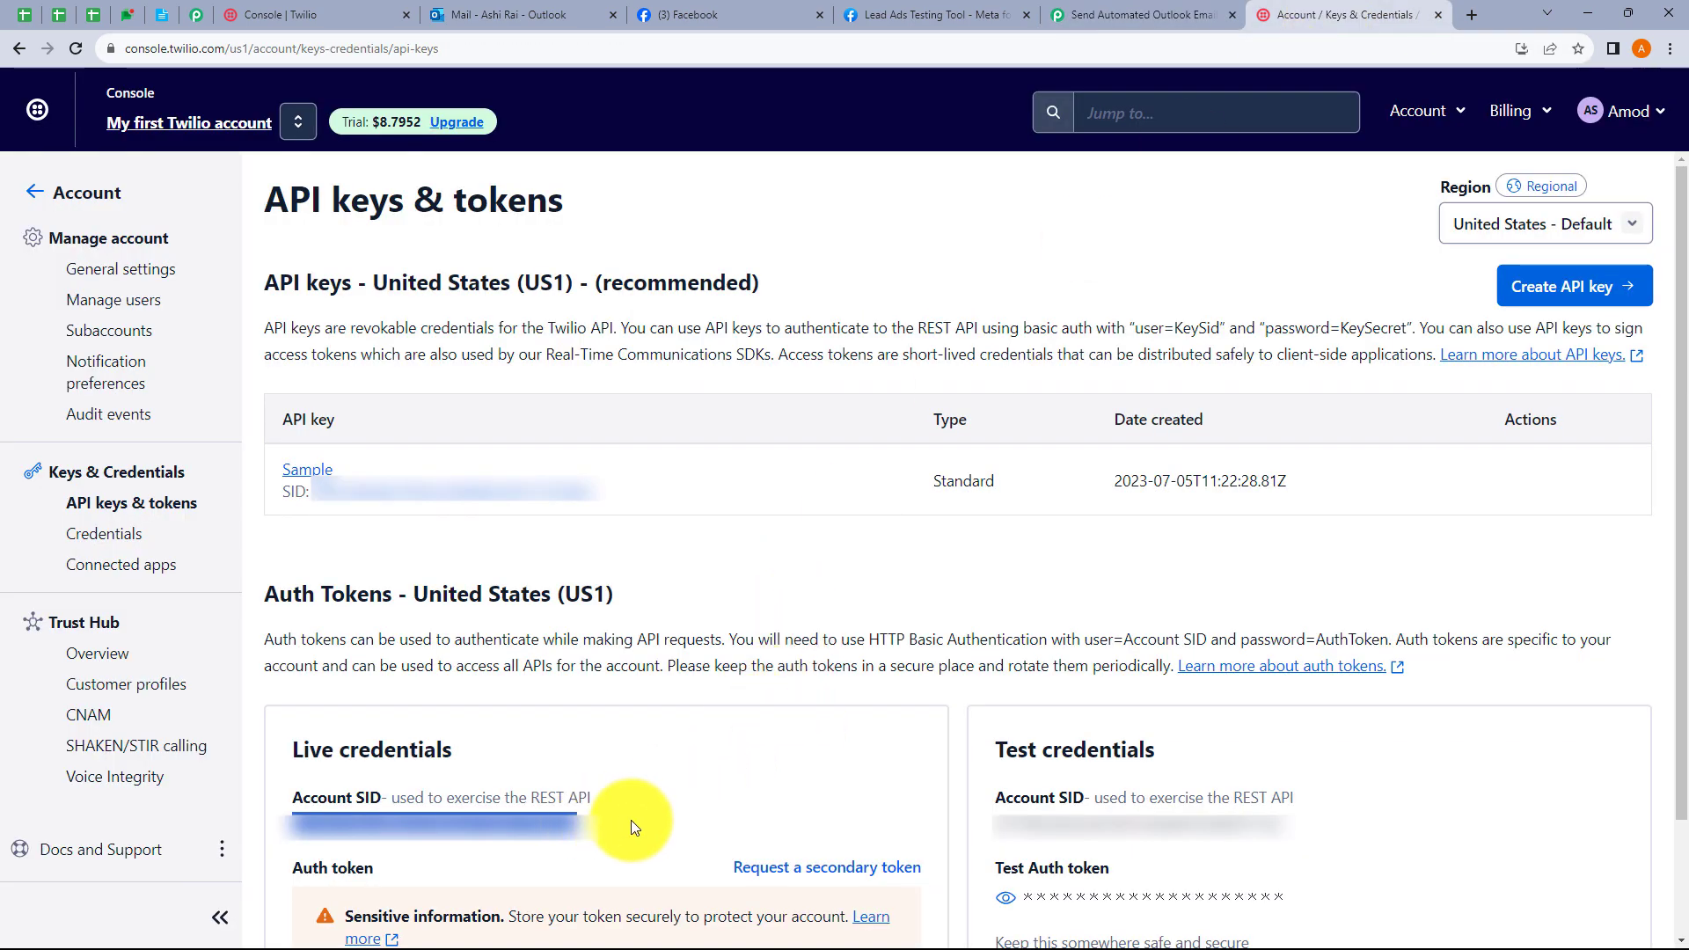
{"action": "scroll", "coordinate": [501, 873], "scroll_direction": "down", "scroll_amount": 1}
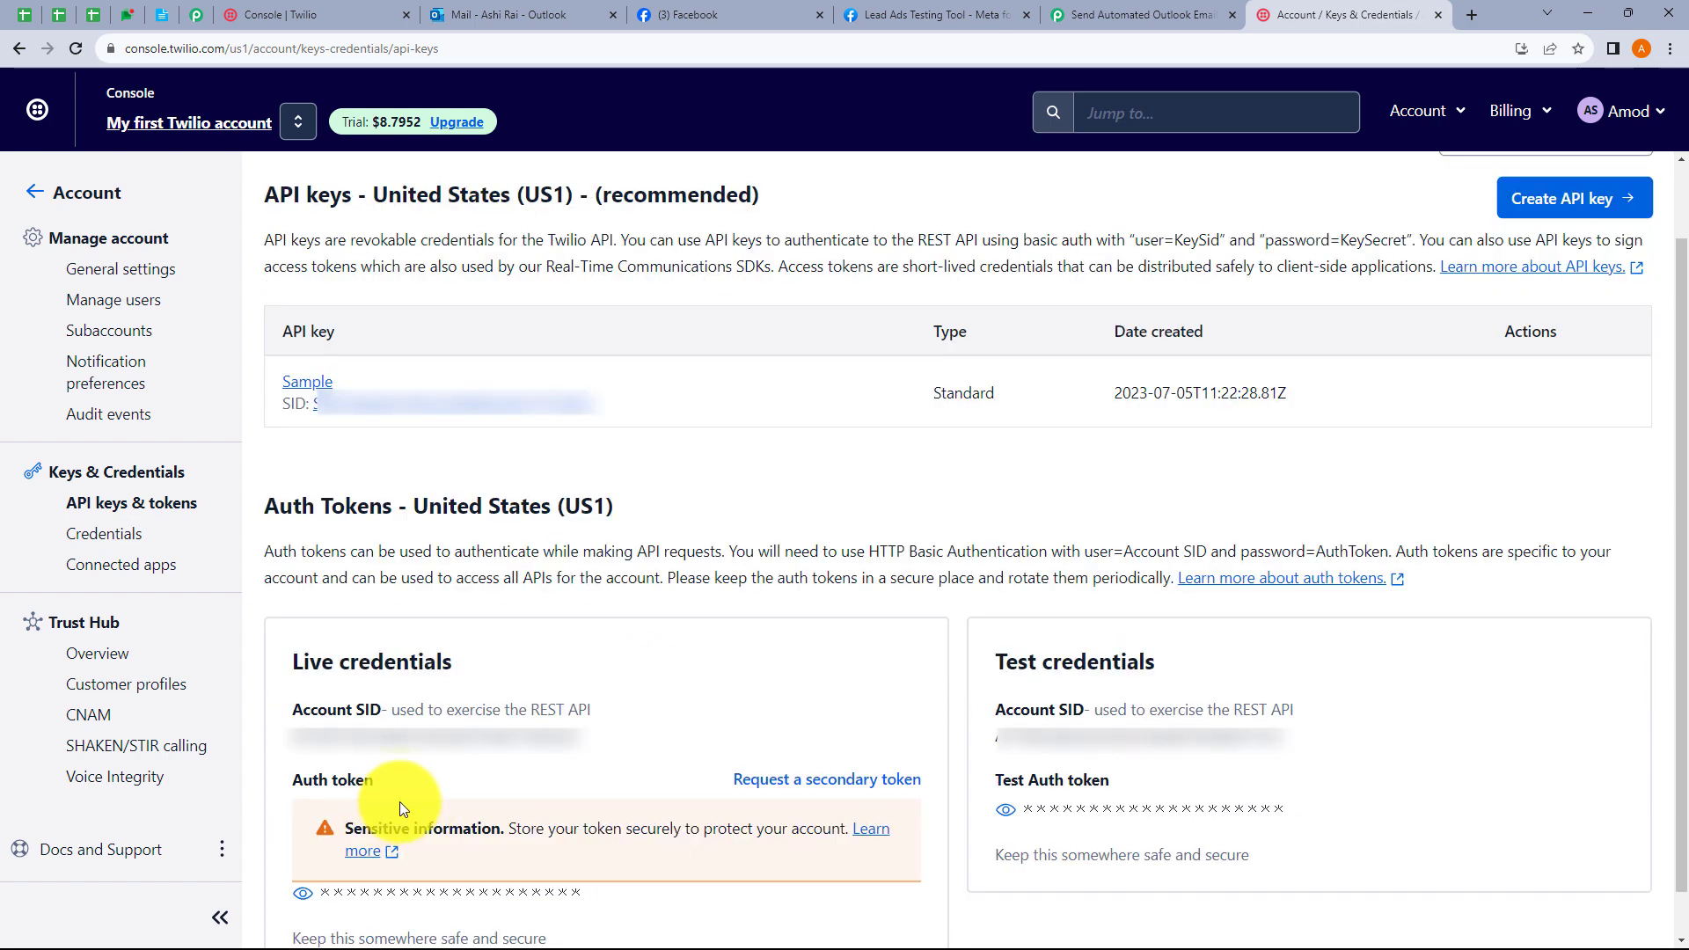
{"action": "left_click", "coordinate": [303, 893]}
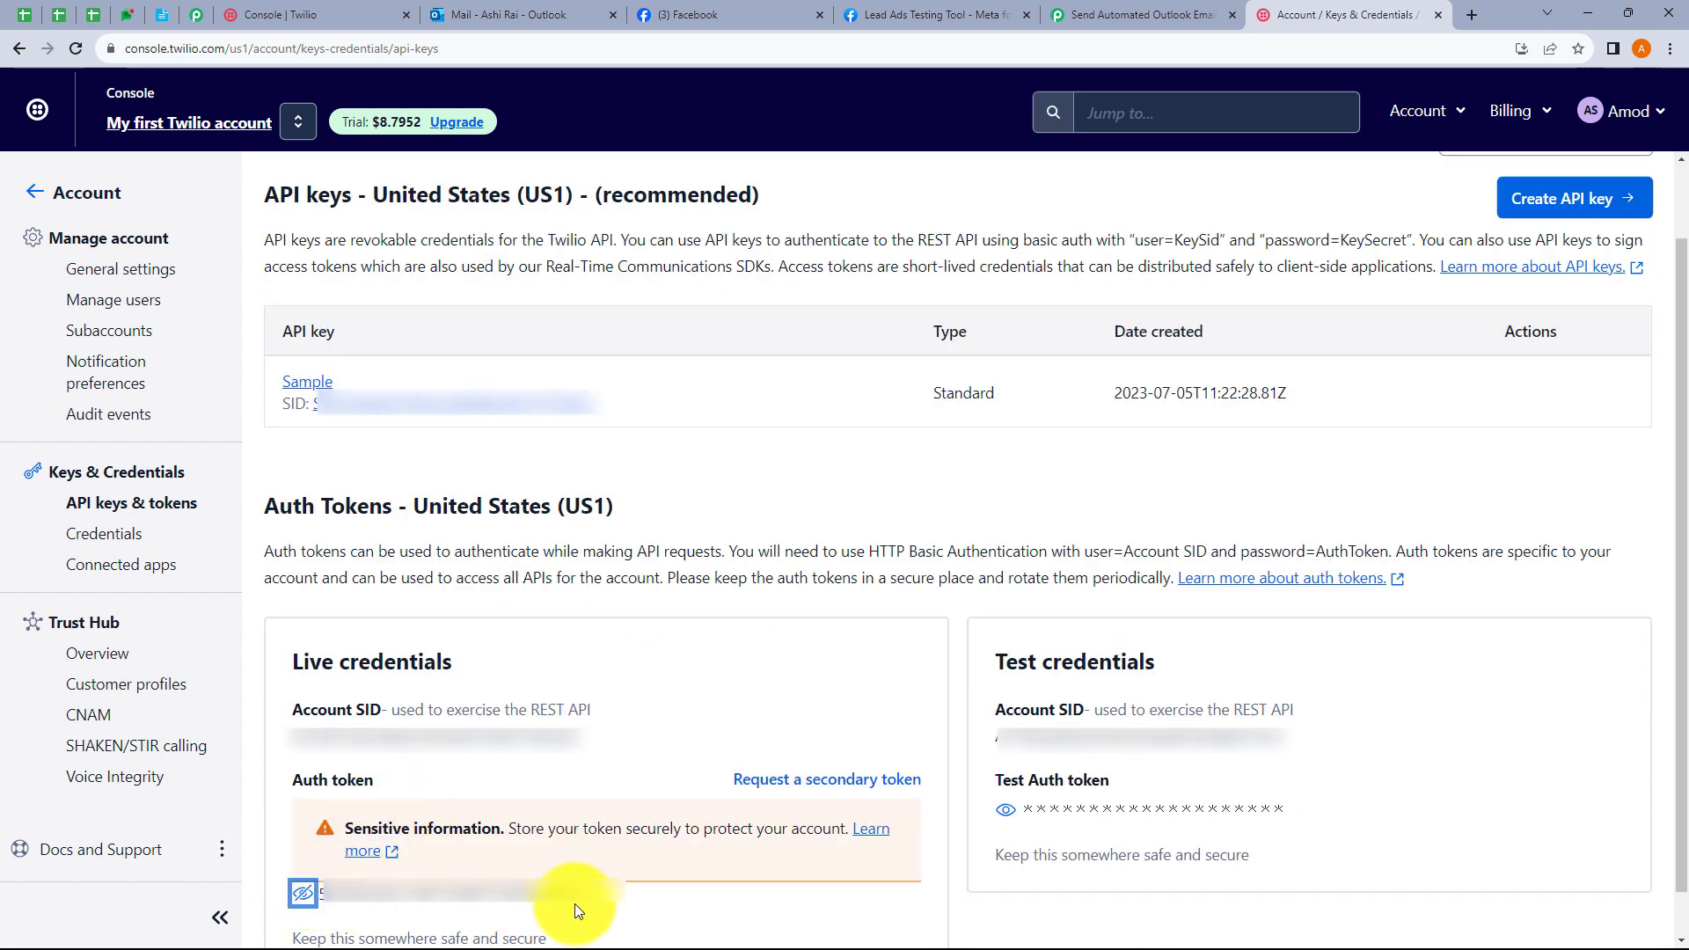
{"action": "left_click_drag", "start_coordinate": [575, 905], "coordinate": [319, 895]}
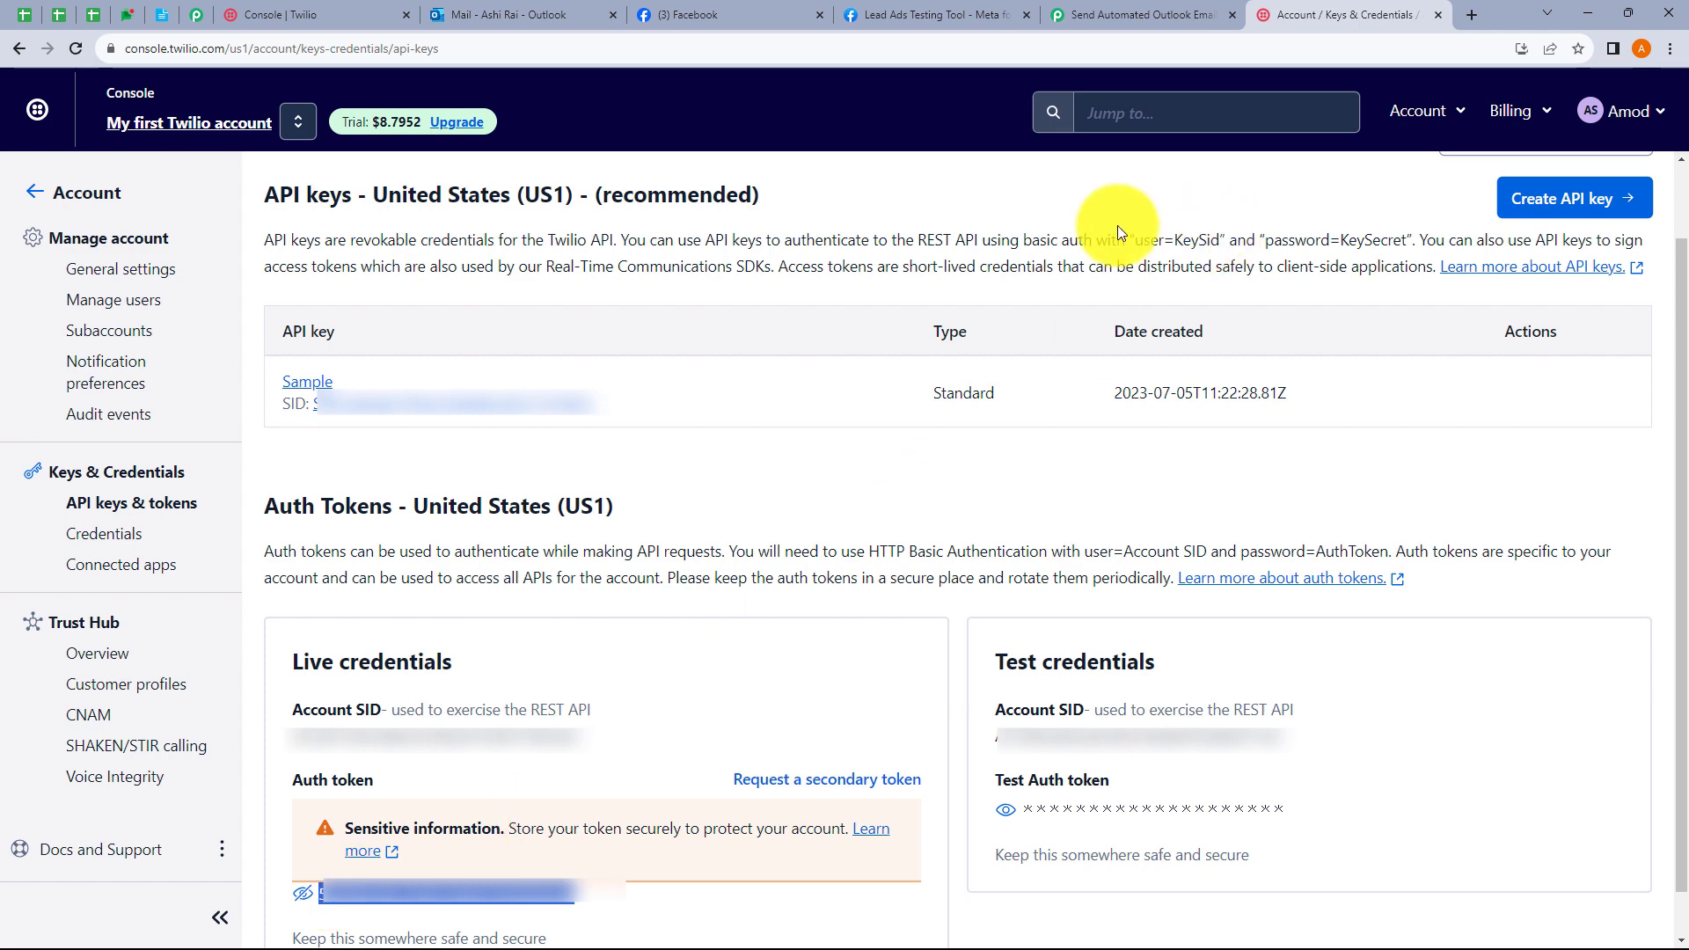
{"action": "left_click", "coordinate": [1137, 18]}
{"action": "left_click", "coordinate": [940, 644]}
{"action": "key", "text": "ctrl+v"}
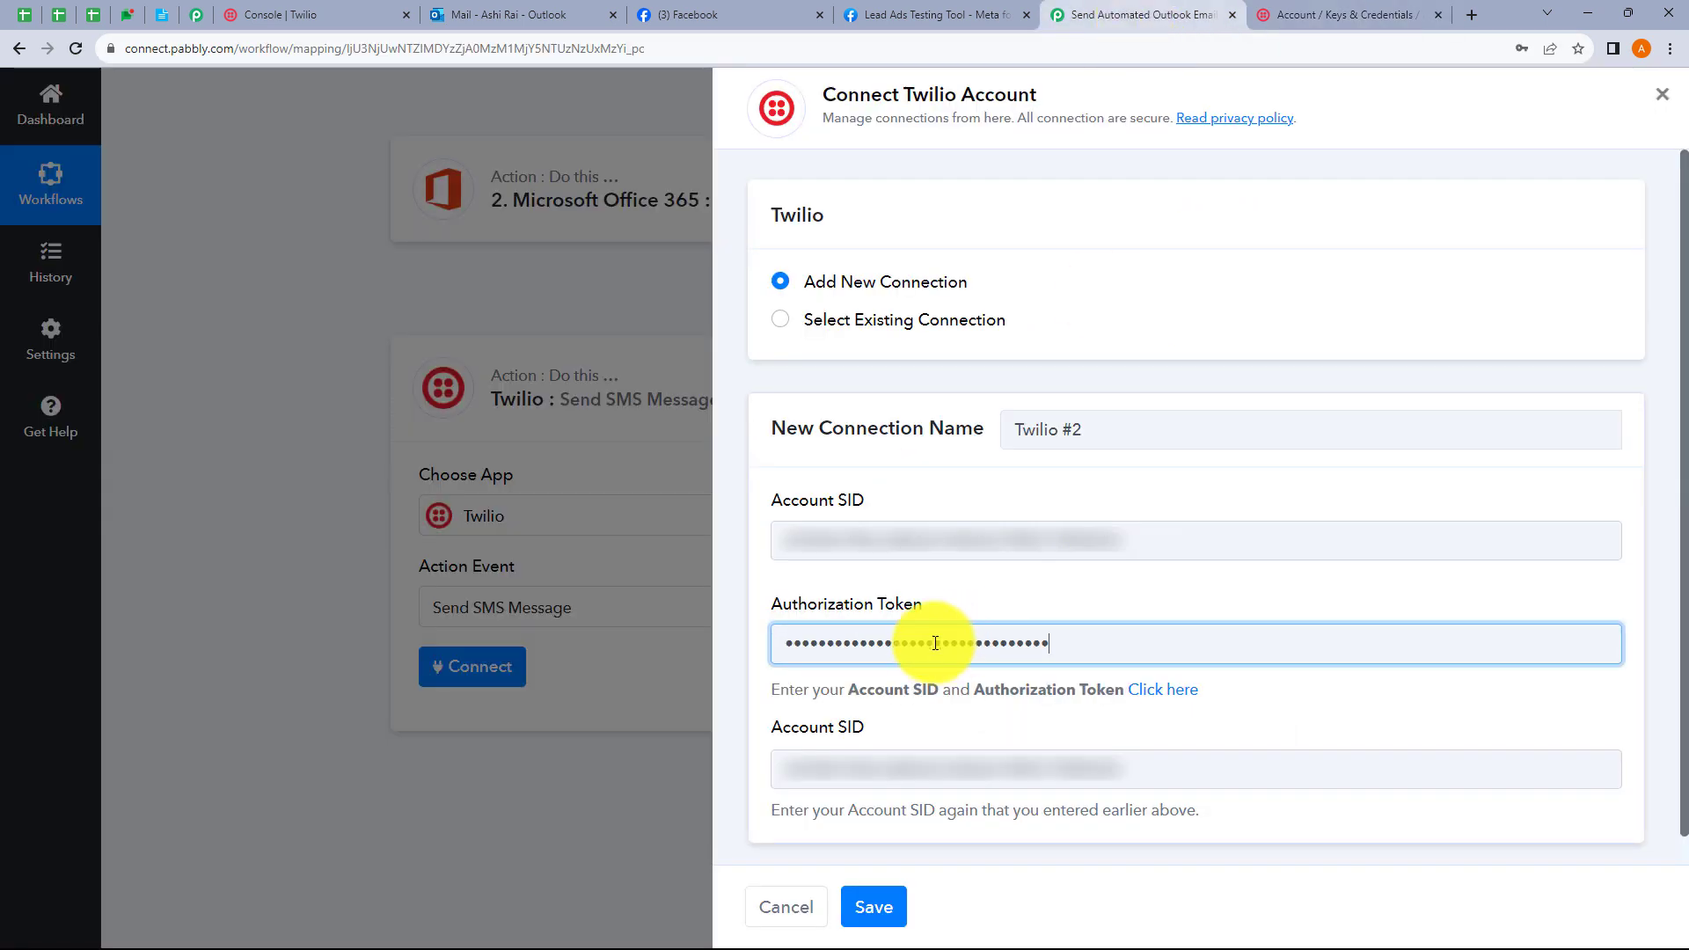
{"action": "left_click", "coordinate": [878, 911]}
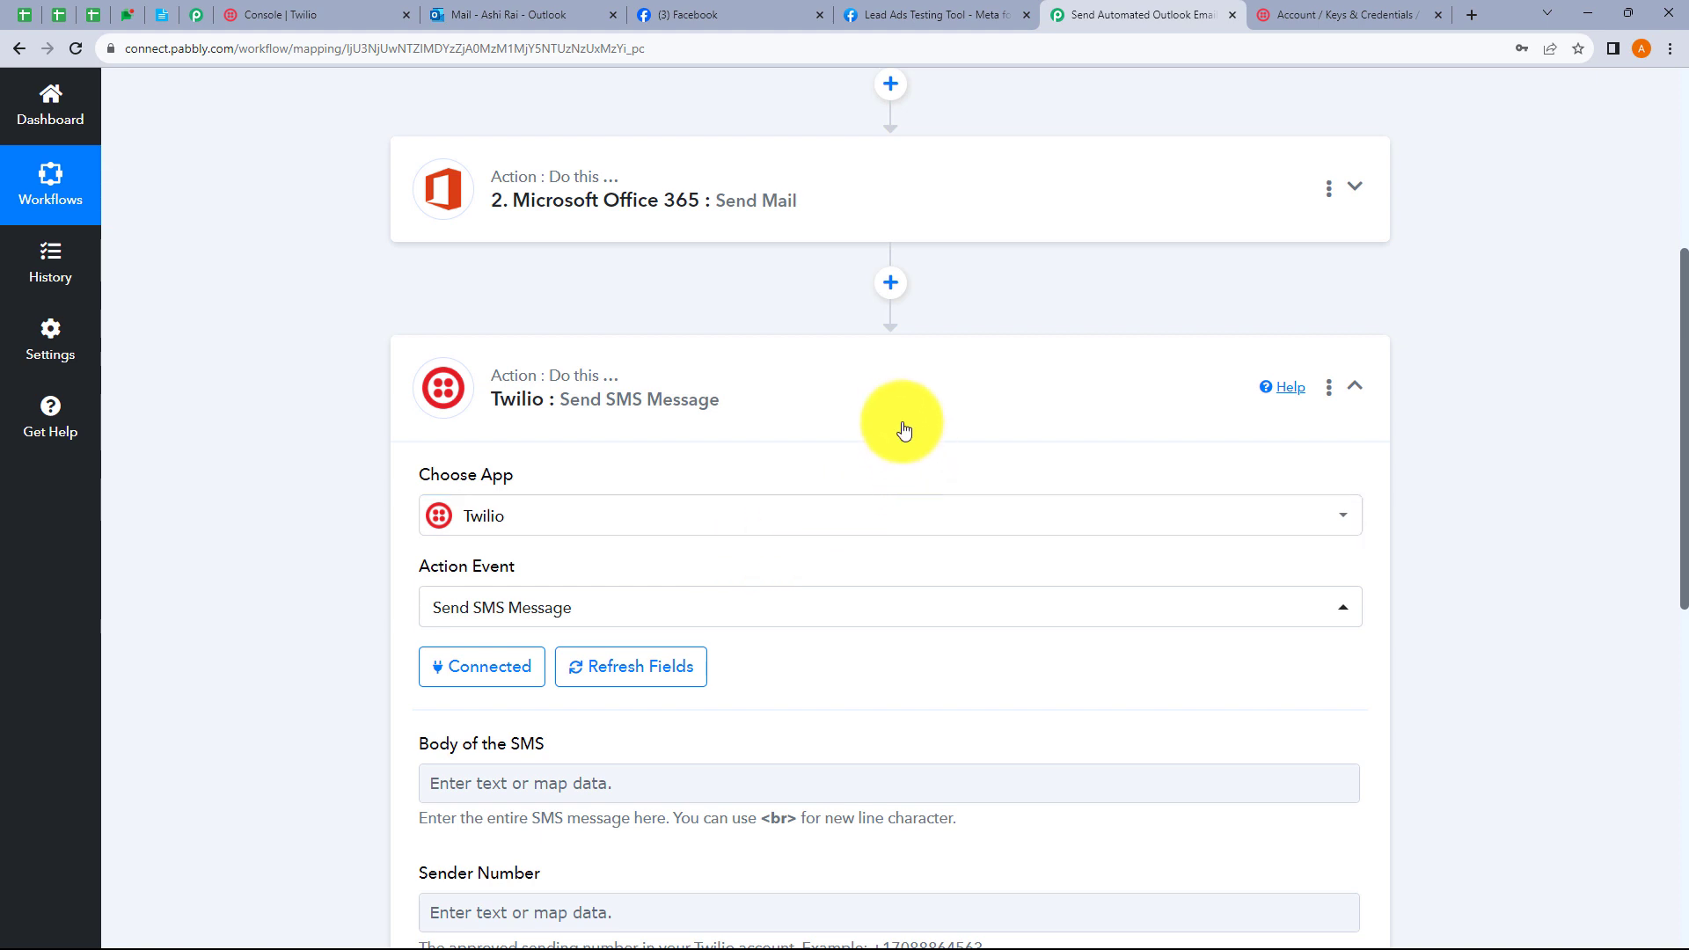
Step: Copy the full thank-you message from Online Notepad and paste it into Body of the SMS in the Pabbly Connect workflow
{"action": "scroll", "coordinate": [932, 444], "scroll_direction": "down", "scroll_amount": 3}
{"action": "scroll", "coordinate": [756, 678], "scroll_direction": "up", "scroll_amount": 1}
{"action": "scroll", "coordinate": [724, 656], "scroll_direction": "down", "scroll_amount": 2}
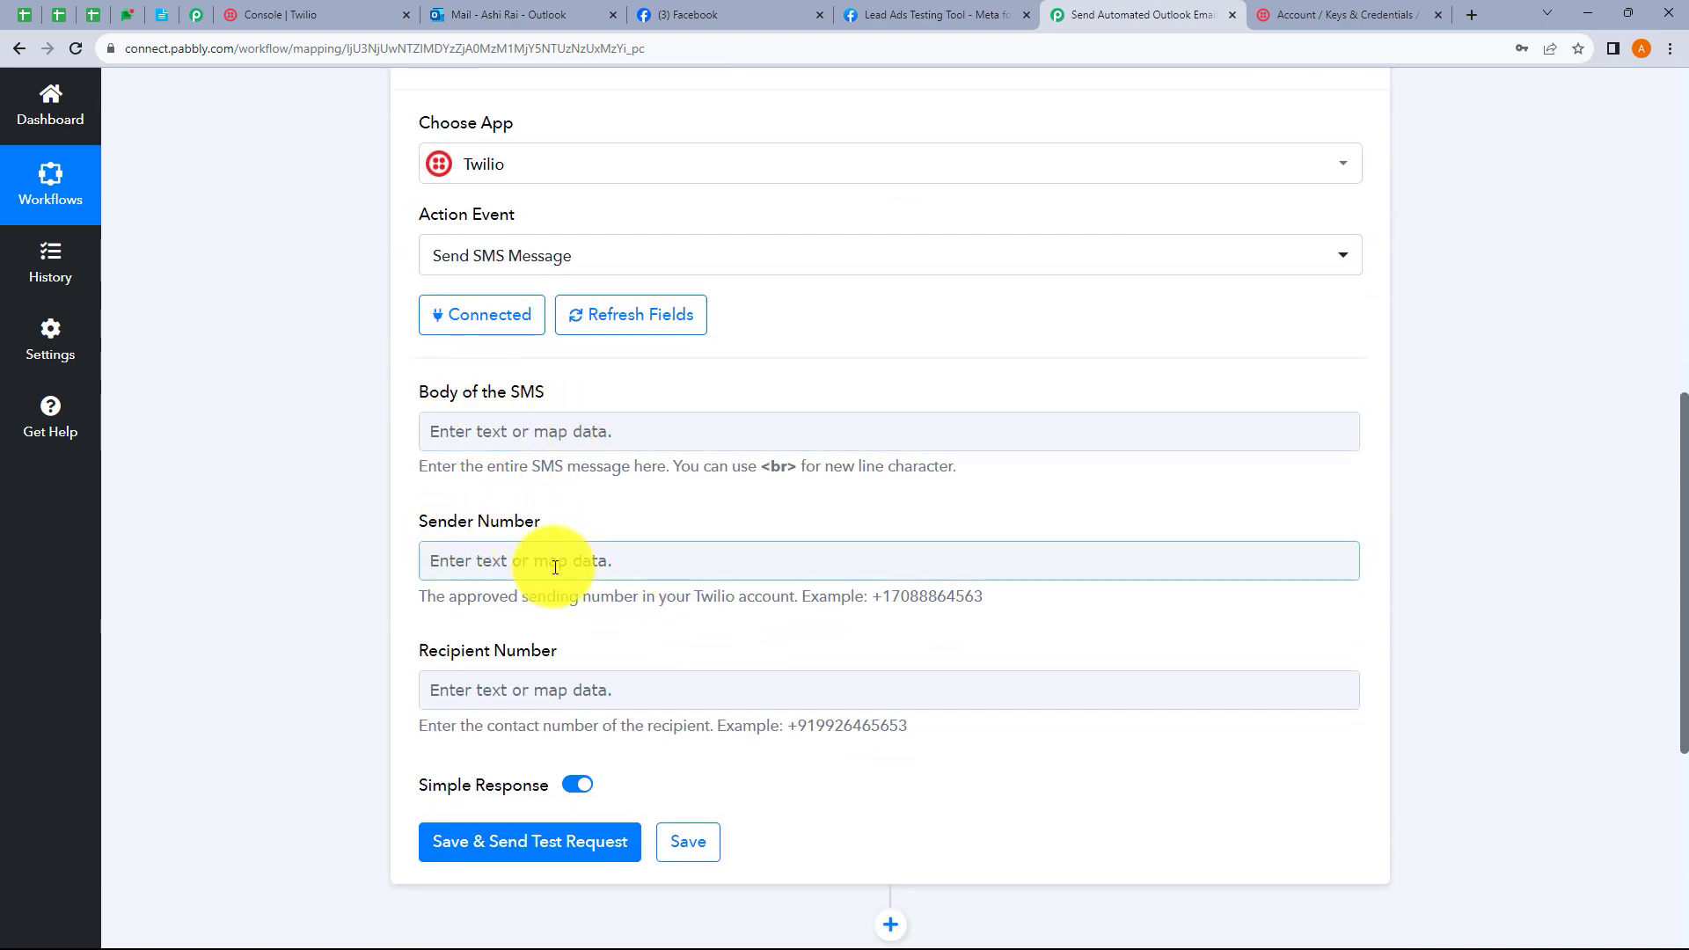
{"action": "left_click", "coordinate": [526, 434]}
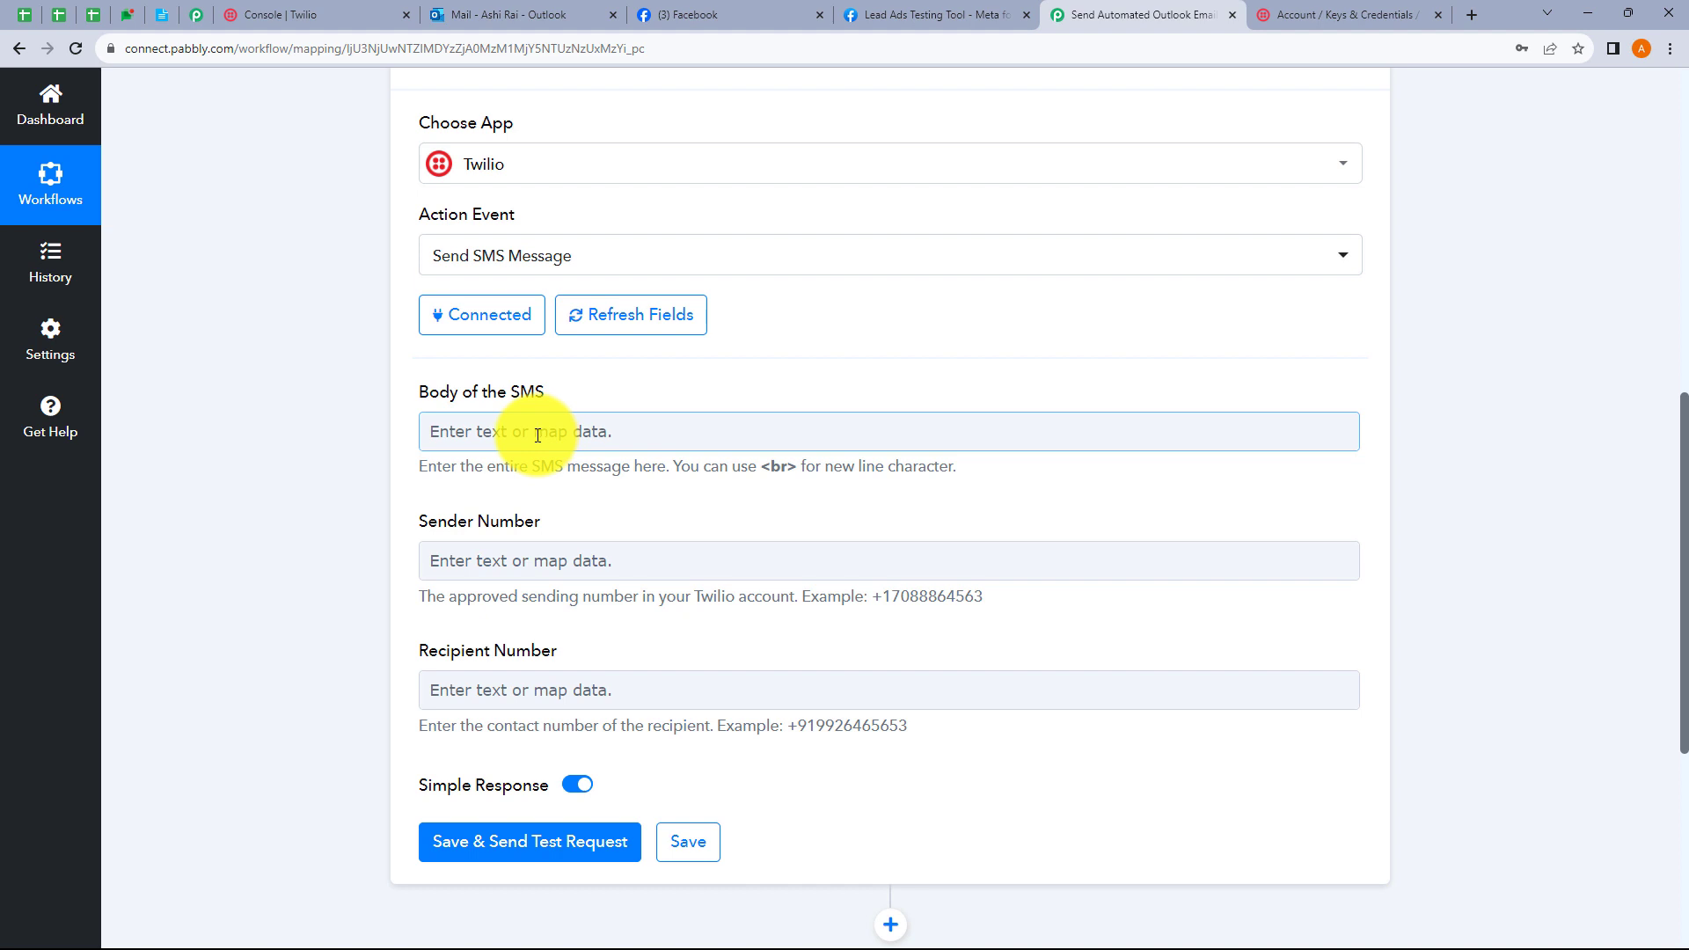
{"action": "left_click", "coordinate": [485, 440]}
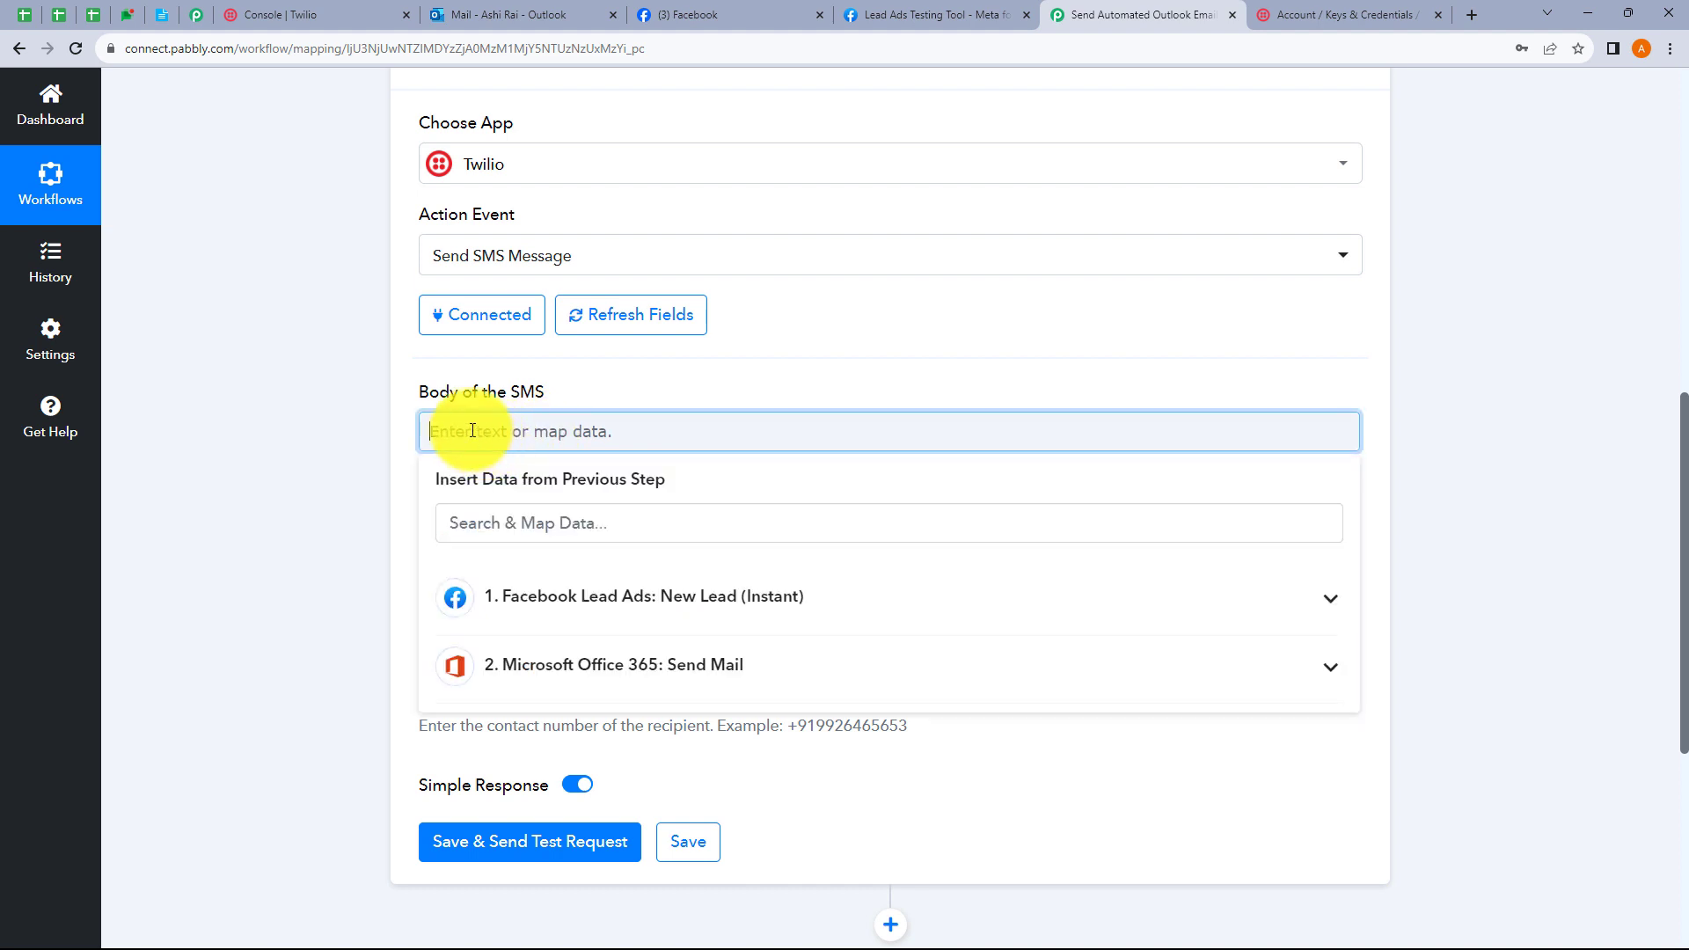
{"action": "left_click", "coordinate": [155, 23]}
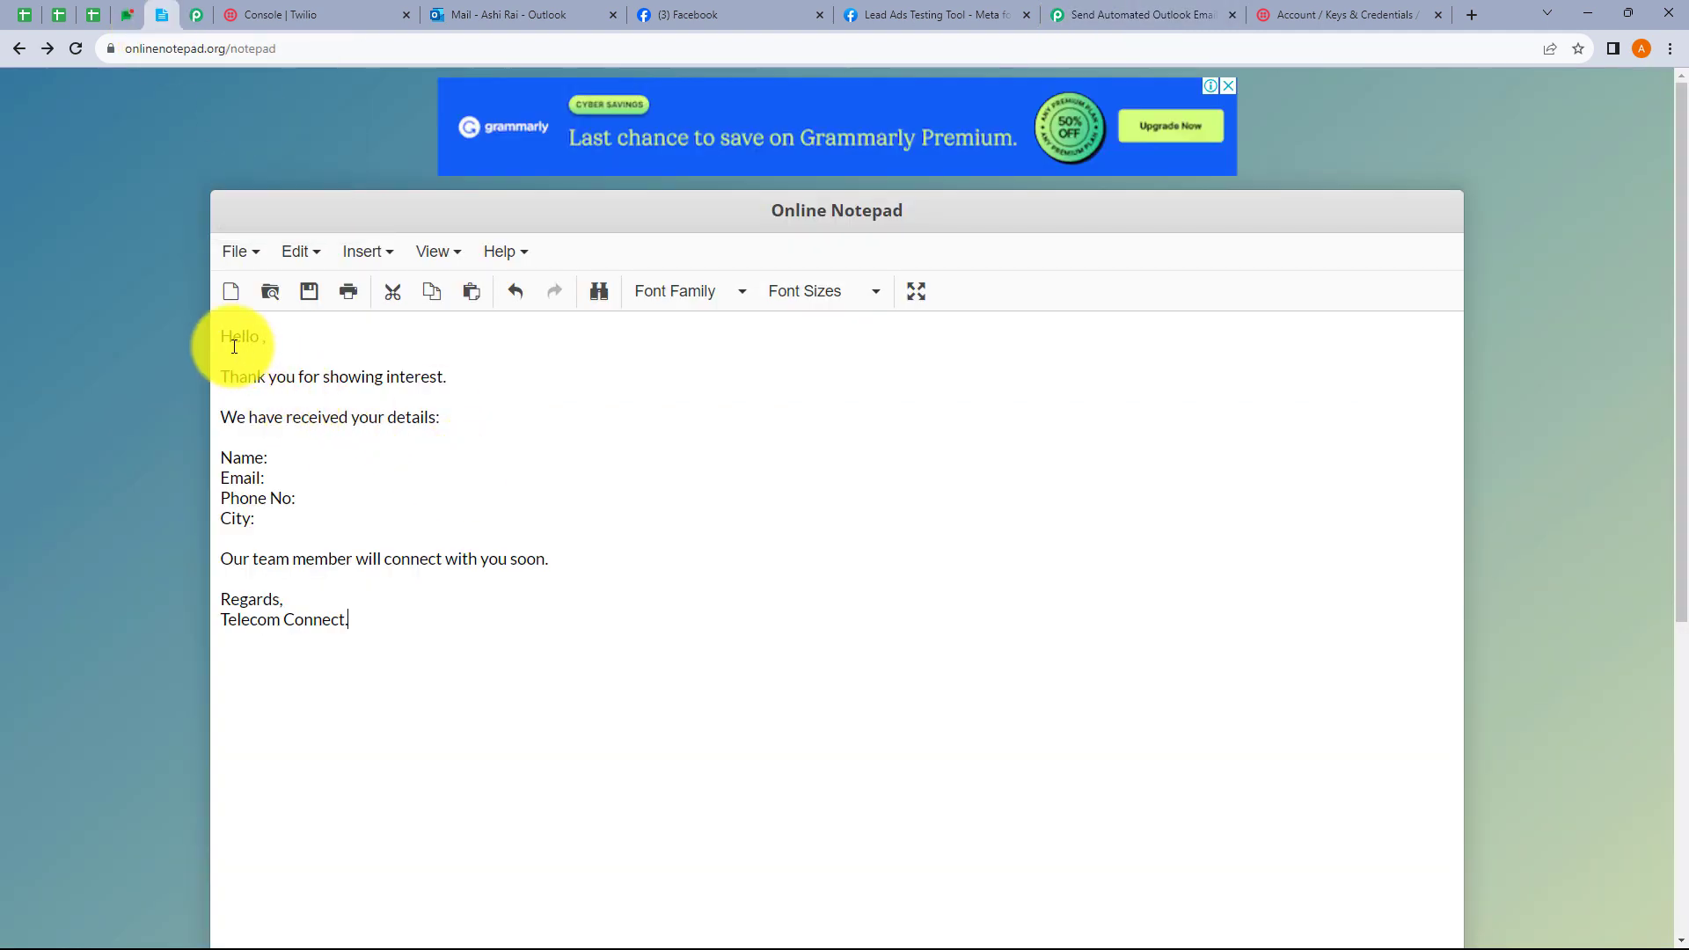
{"action": "left_click_drag", "start_coordinate": [222, 335], "coordinate": [442, 418]}
{"action": "left_click_drag", "start_coordinate": [297, 483], "coordinate": [366, 617]}
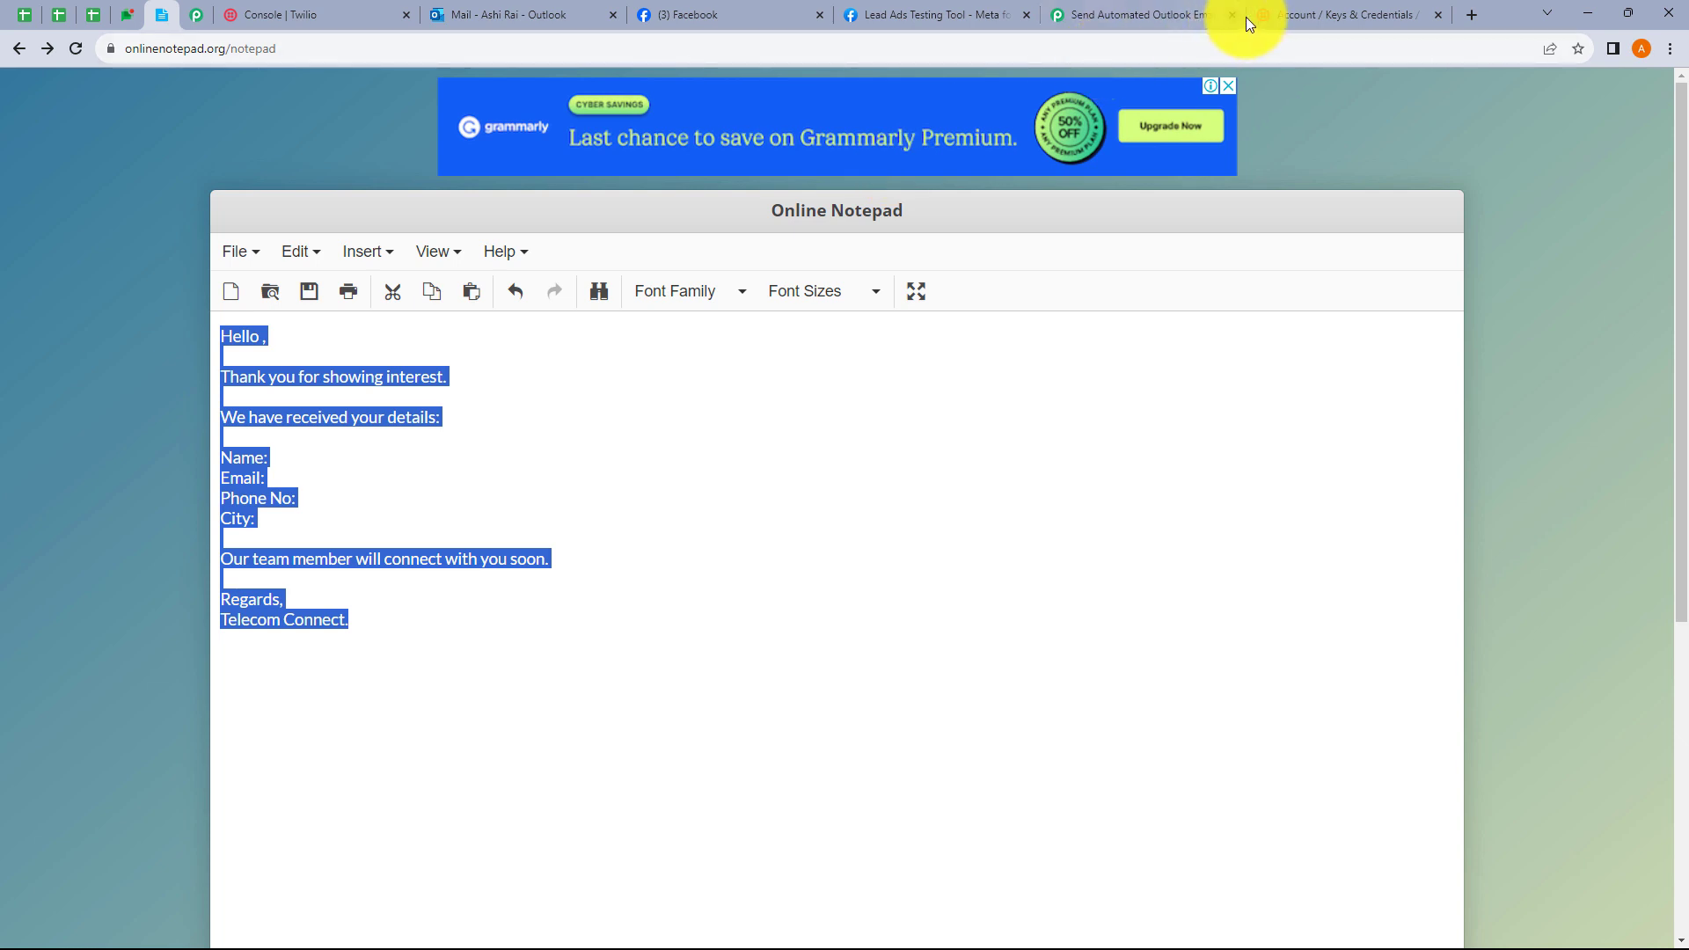
{"action": "left_click", "coordinate": [1099, 13]}
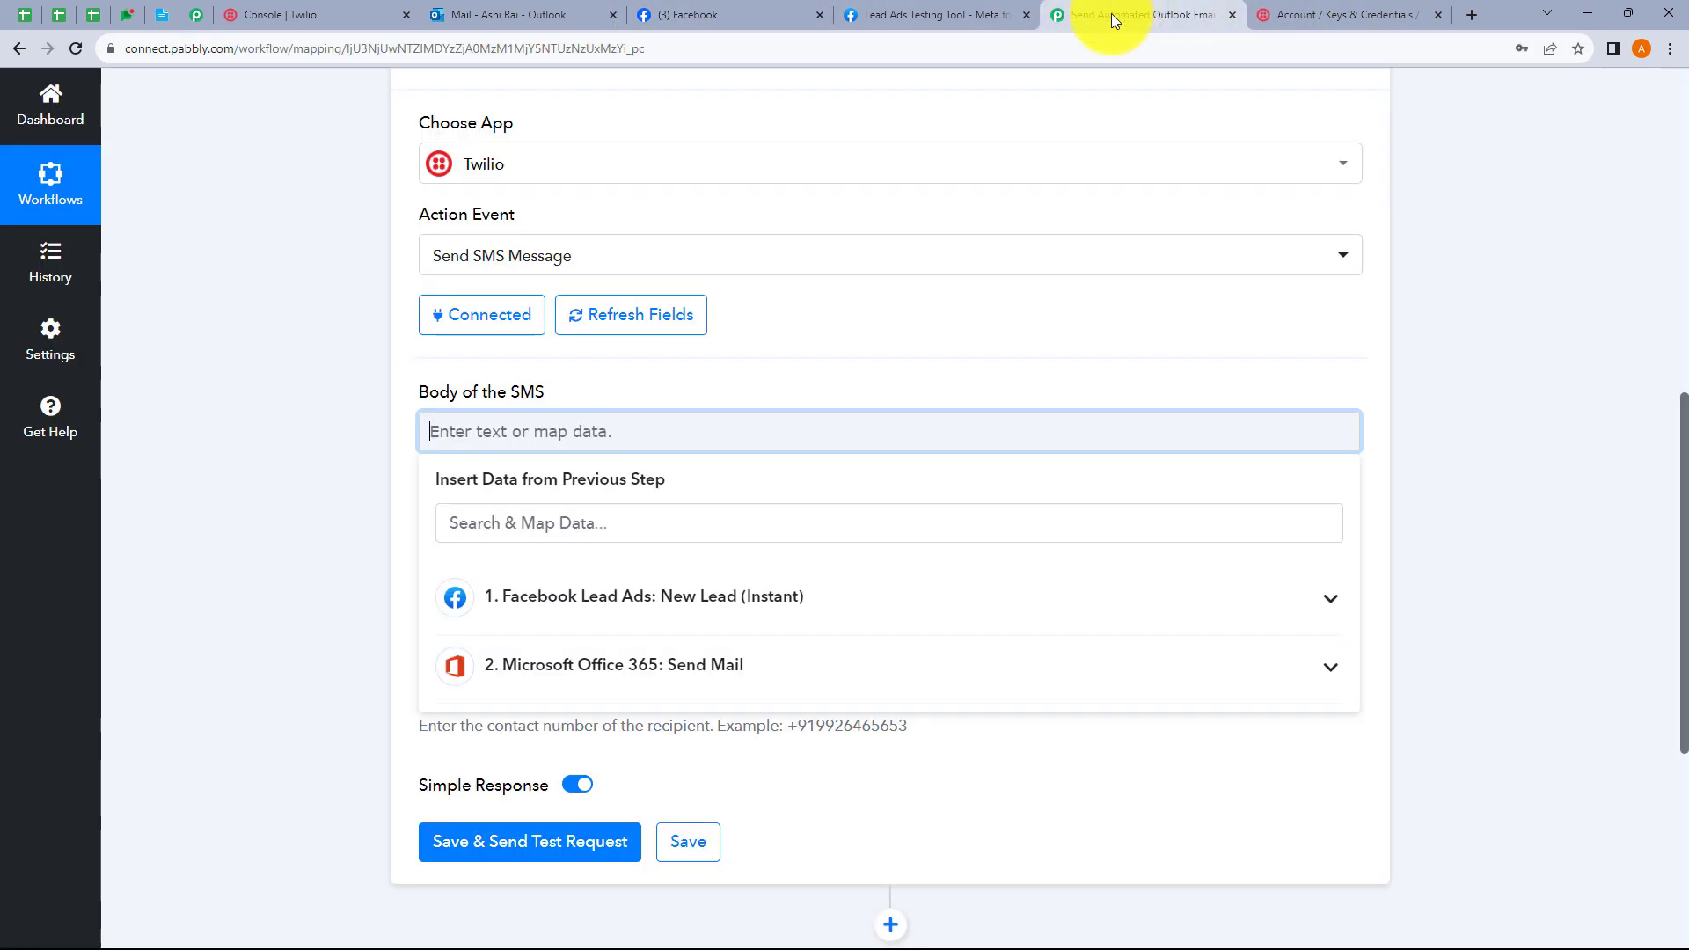
{"action": "type", "text": "Hello ,Thank you for showing interest.We have received your details:Name: Email: Phone No: City:Our team member will connect with you soon.Regards, Telecom Connect."}
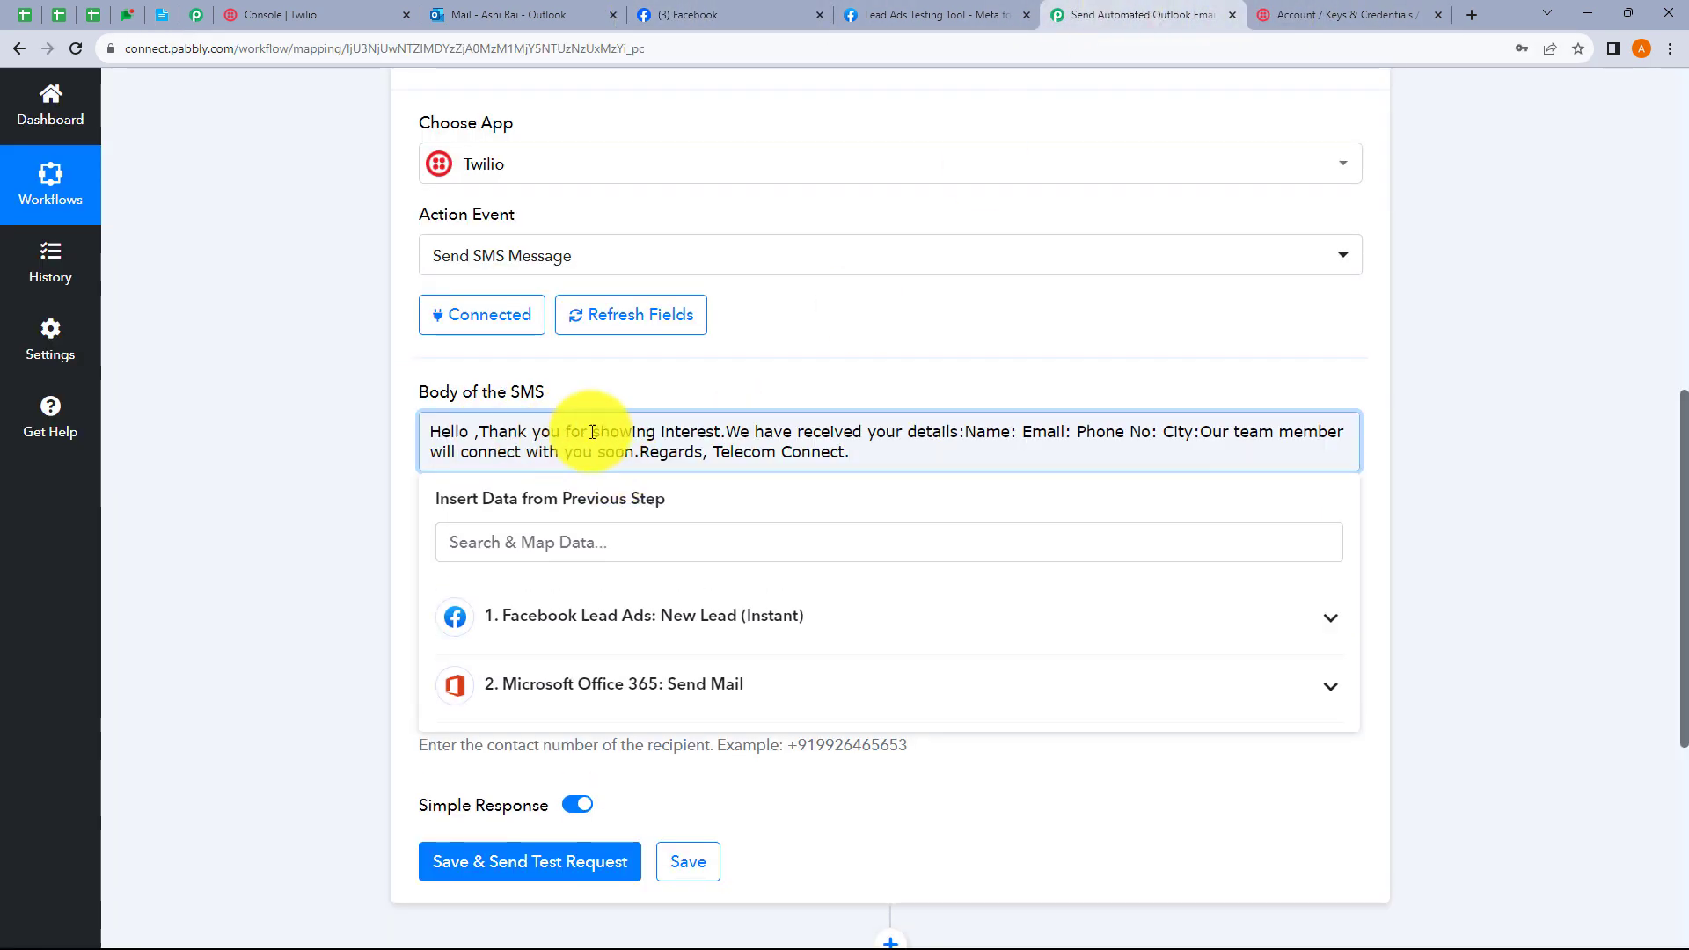
Step: Break the SMS body into separate lines like the template, with blank lines after "Hello ," and between the paragraphs
{"action": "left_click", "coordinate": [726, 433]}
{"action": "key", "text": "Return"}
{"action": "key", "text": "Return"}
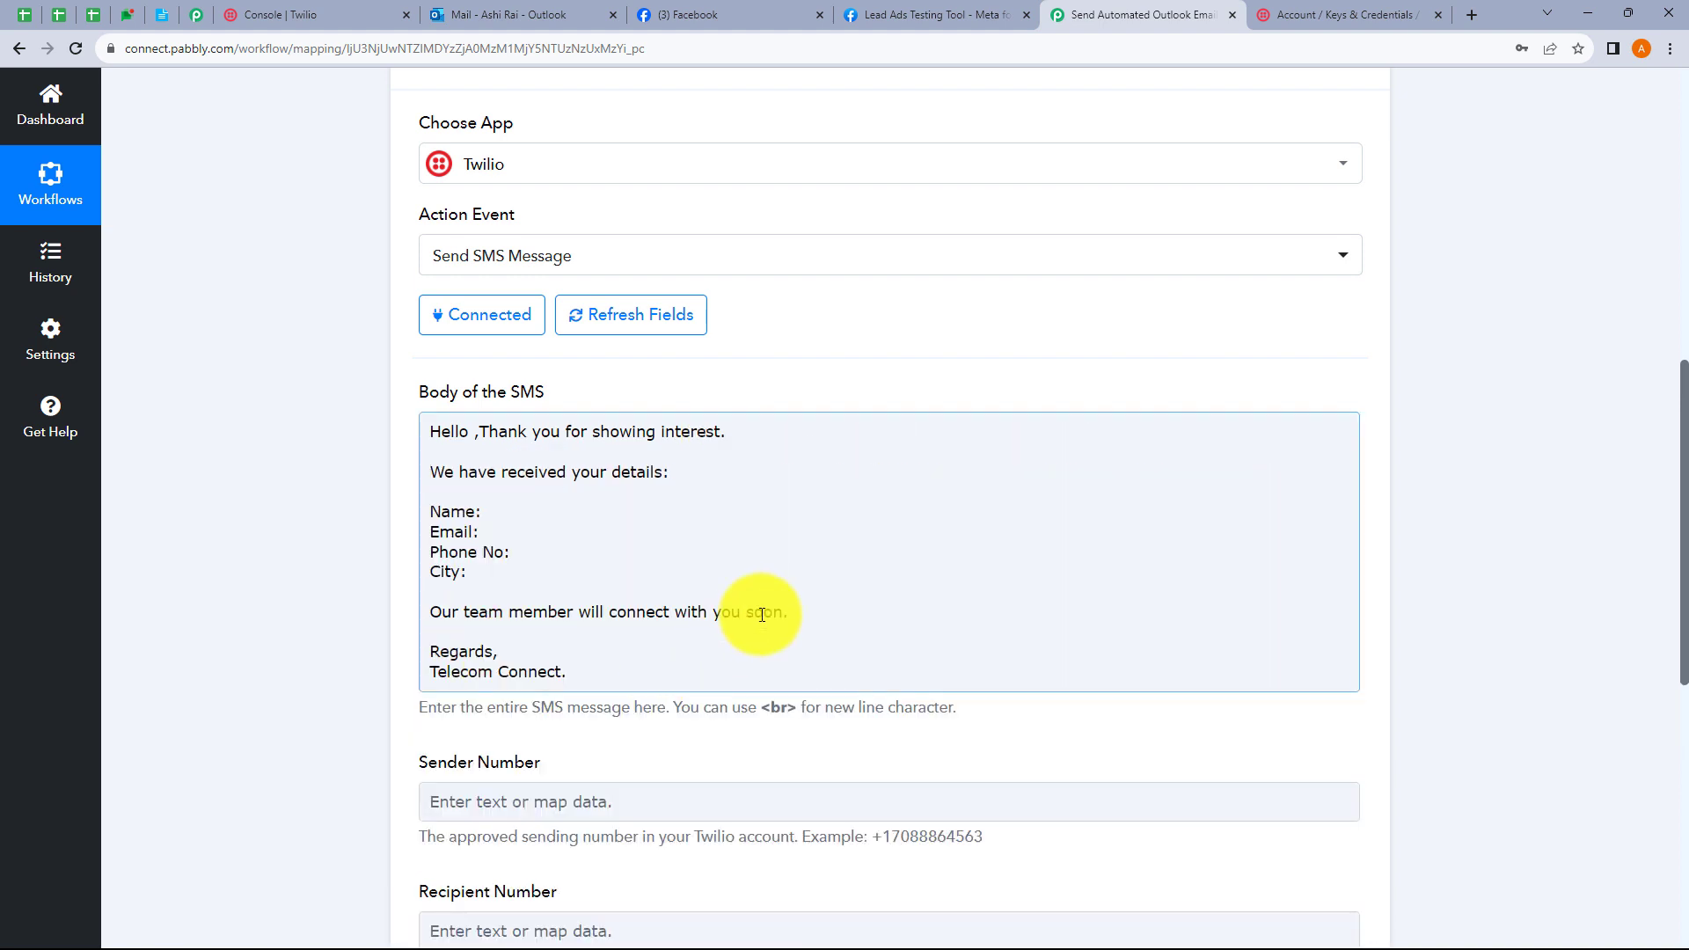
{"action": "left_click", "coordinate": [483, 436]}
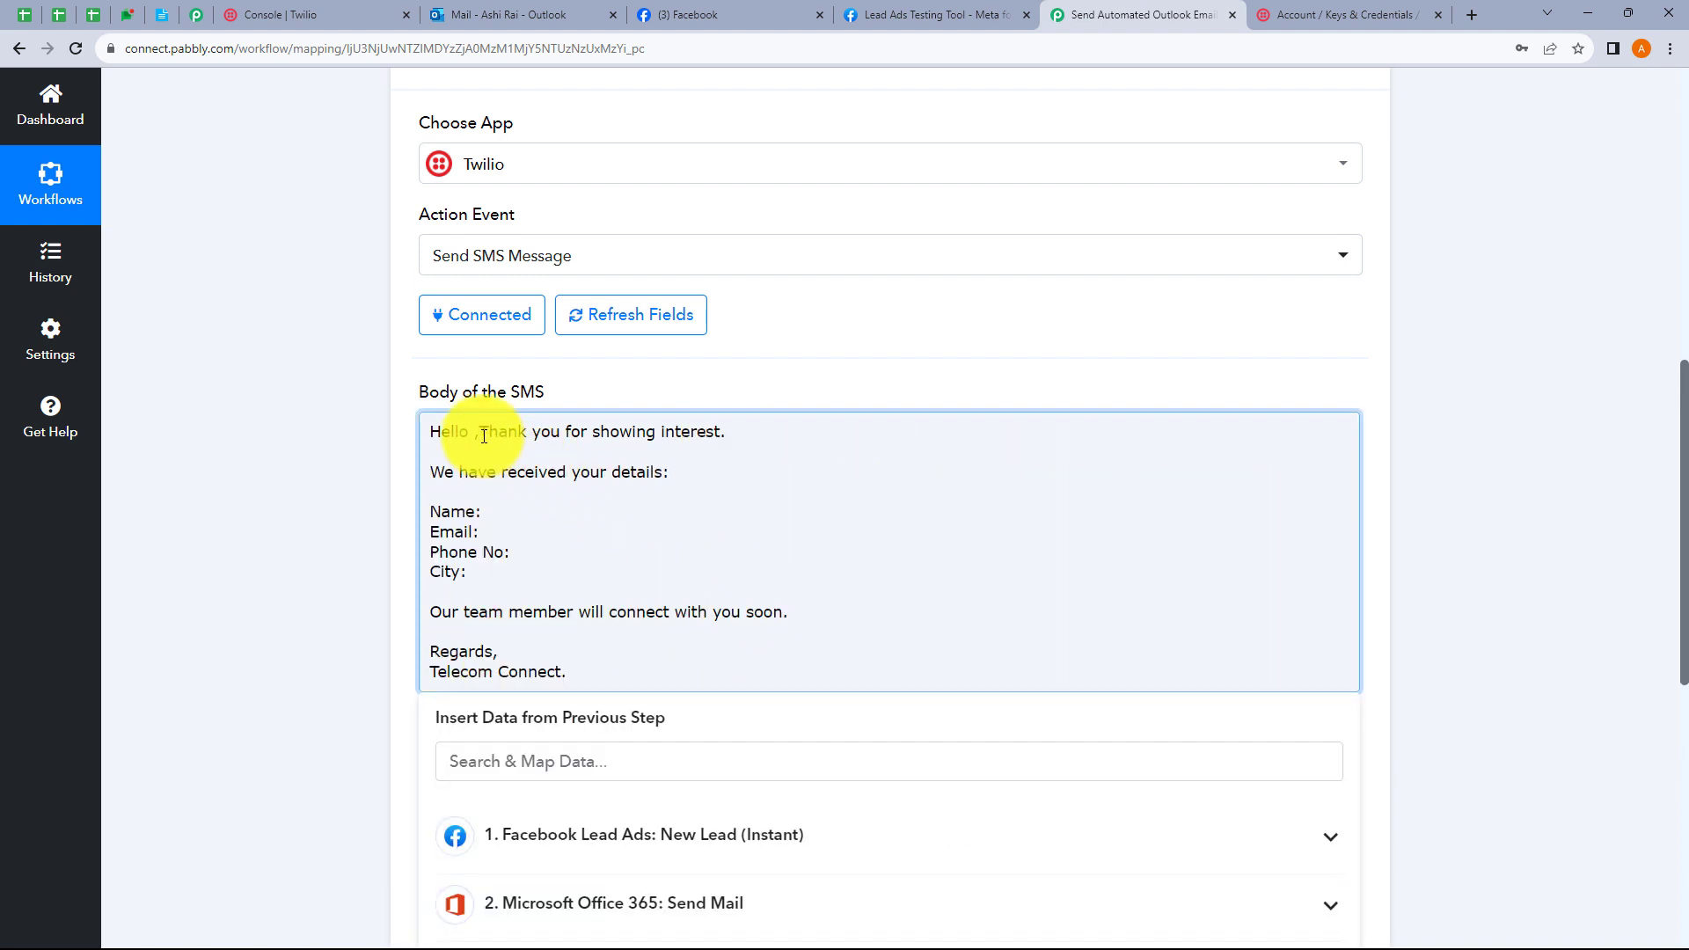
{"action": "key", "text": "Return"}
{"action": "key", "text": "Return"}
{"action": "left_click", "coordinate": [483, 435]}
{"action": "key", "text": "BackSpace"}
{"action": "key", "text": "BackSpace"}
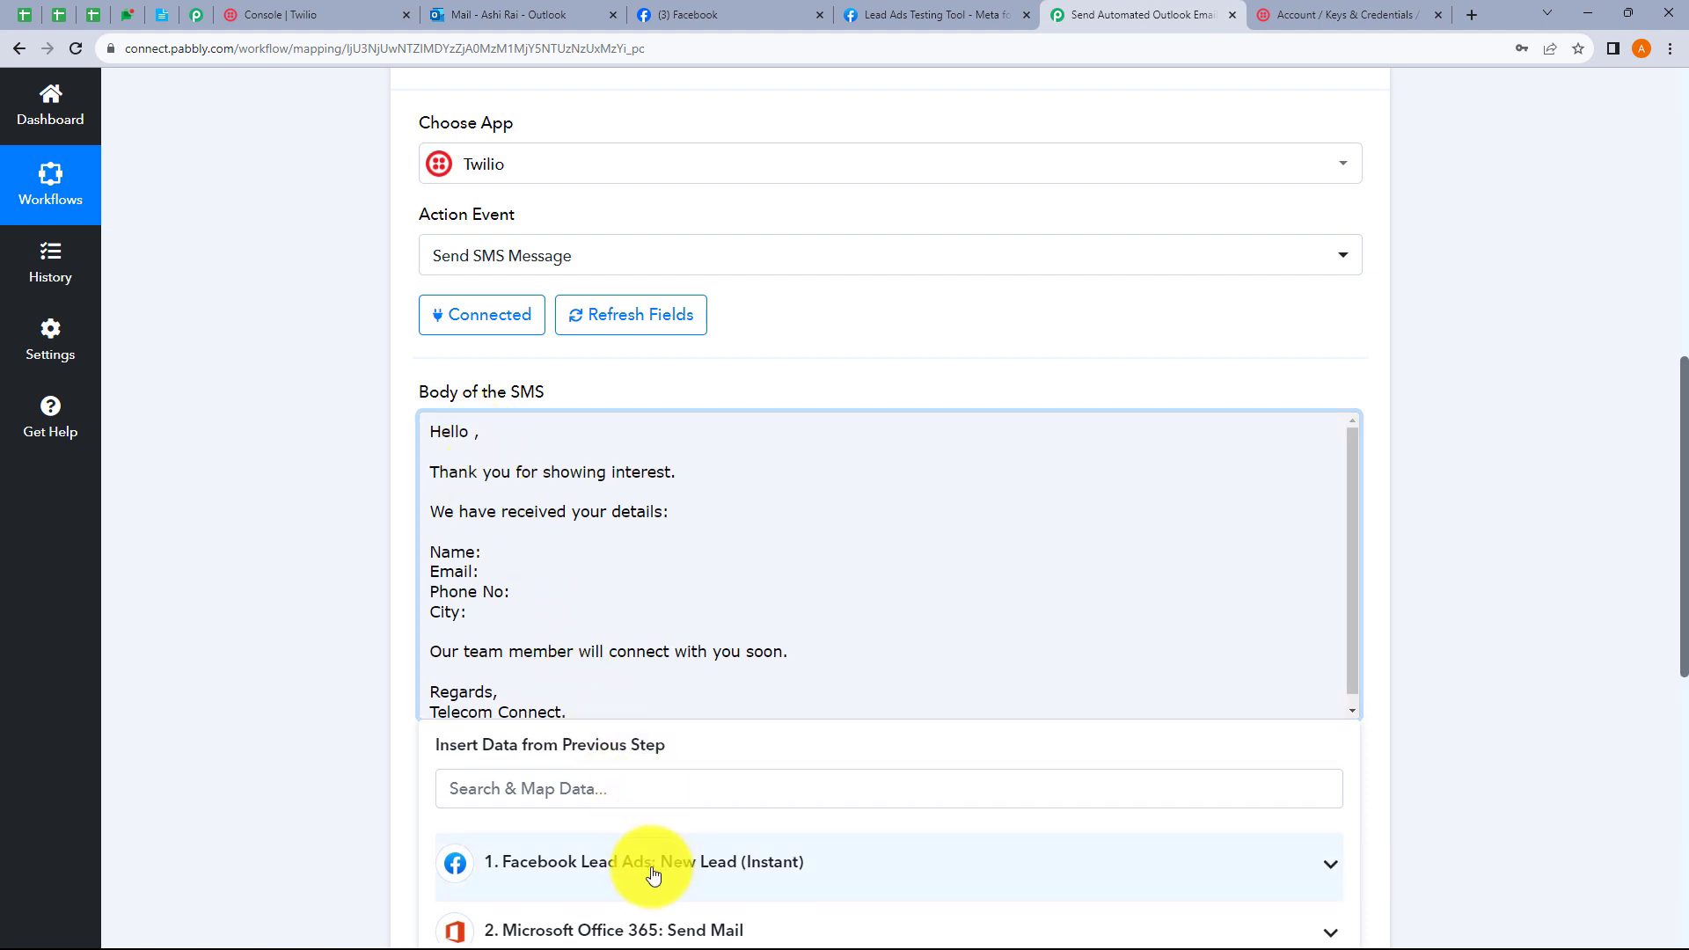
Step: Map the Facebook lead's Full Name into the SMS body after "Hello" and after "Name:"
{"action": "left_click", "coordinate": [611, 866]}
{"action": "scroll", "coordinate": [607, 866], "scroll_direction": "down", "scroll_amount": 5}
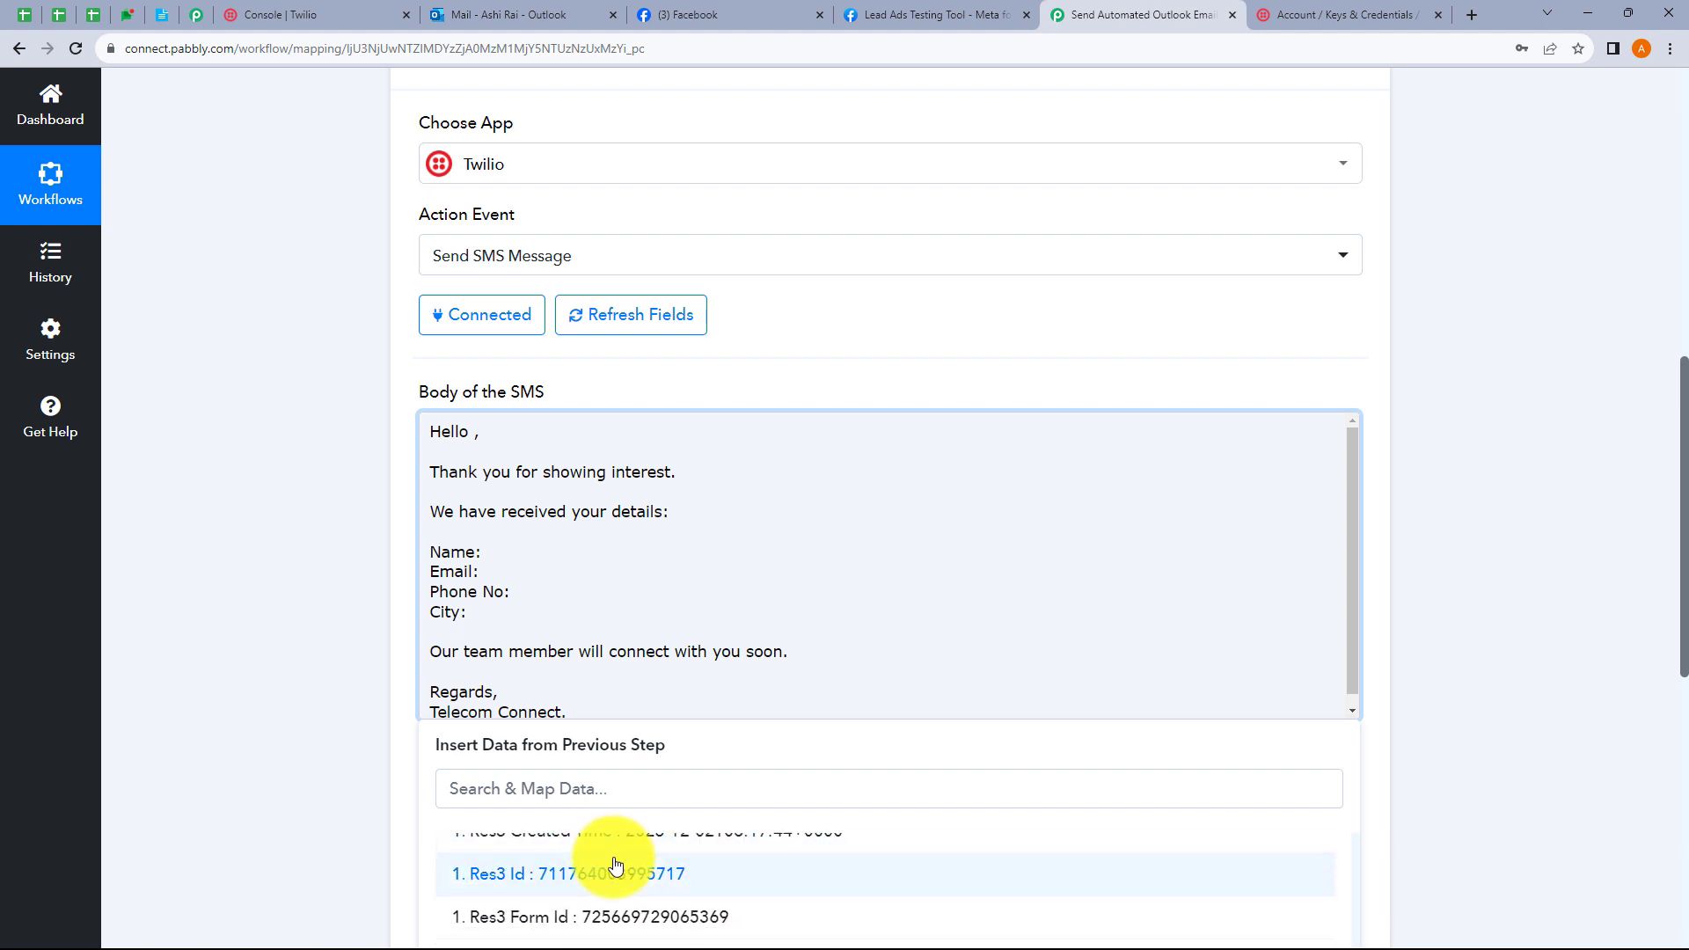
{"action": "left_click", "coordinate": [648, 880]}
{"action": "scroll", "coordinate": [282, 455], "scroll_direction": "down", "scroll_amount": 3}
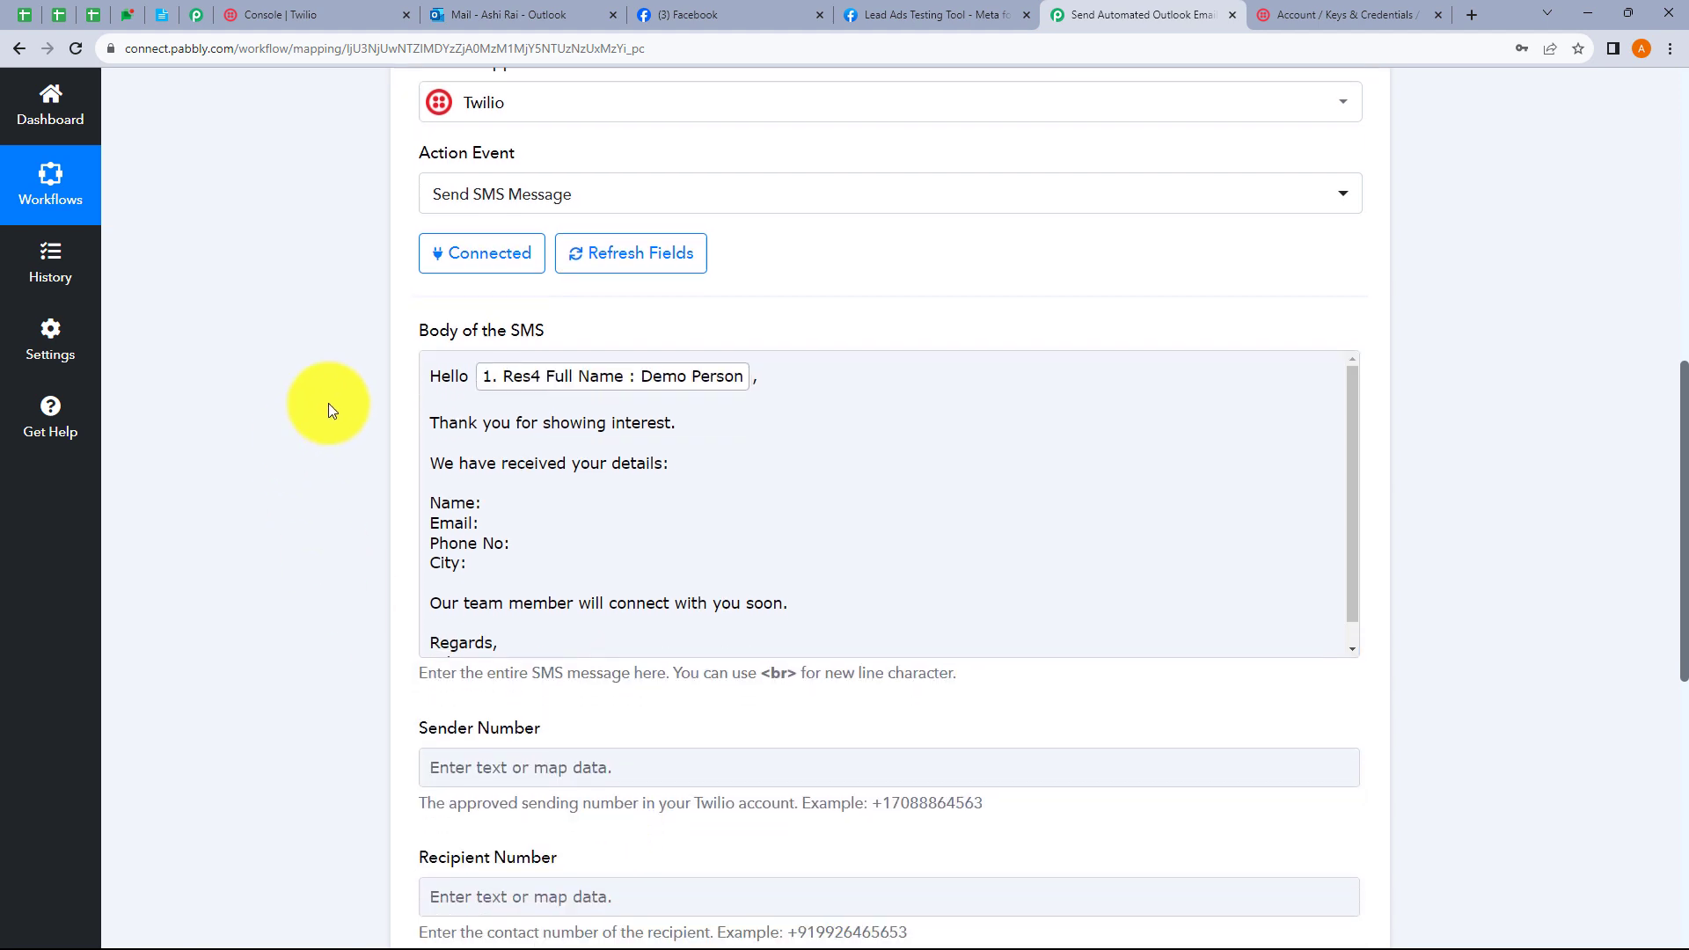
{"action": "left_click", "coordinate": [489, 301]}
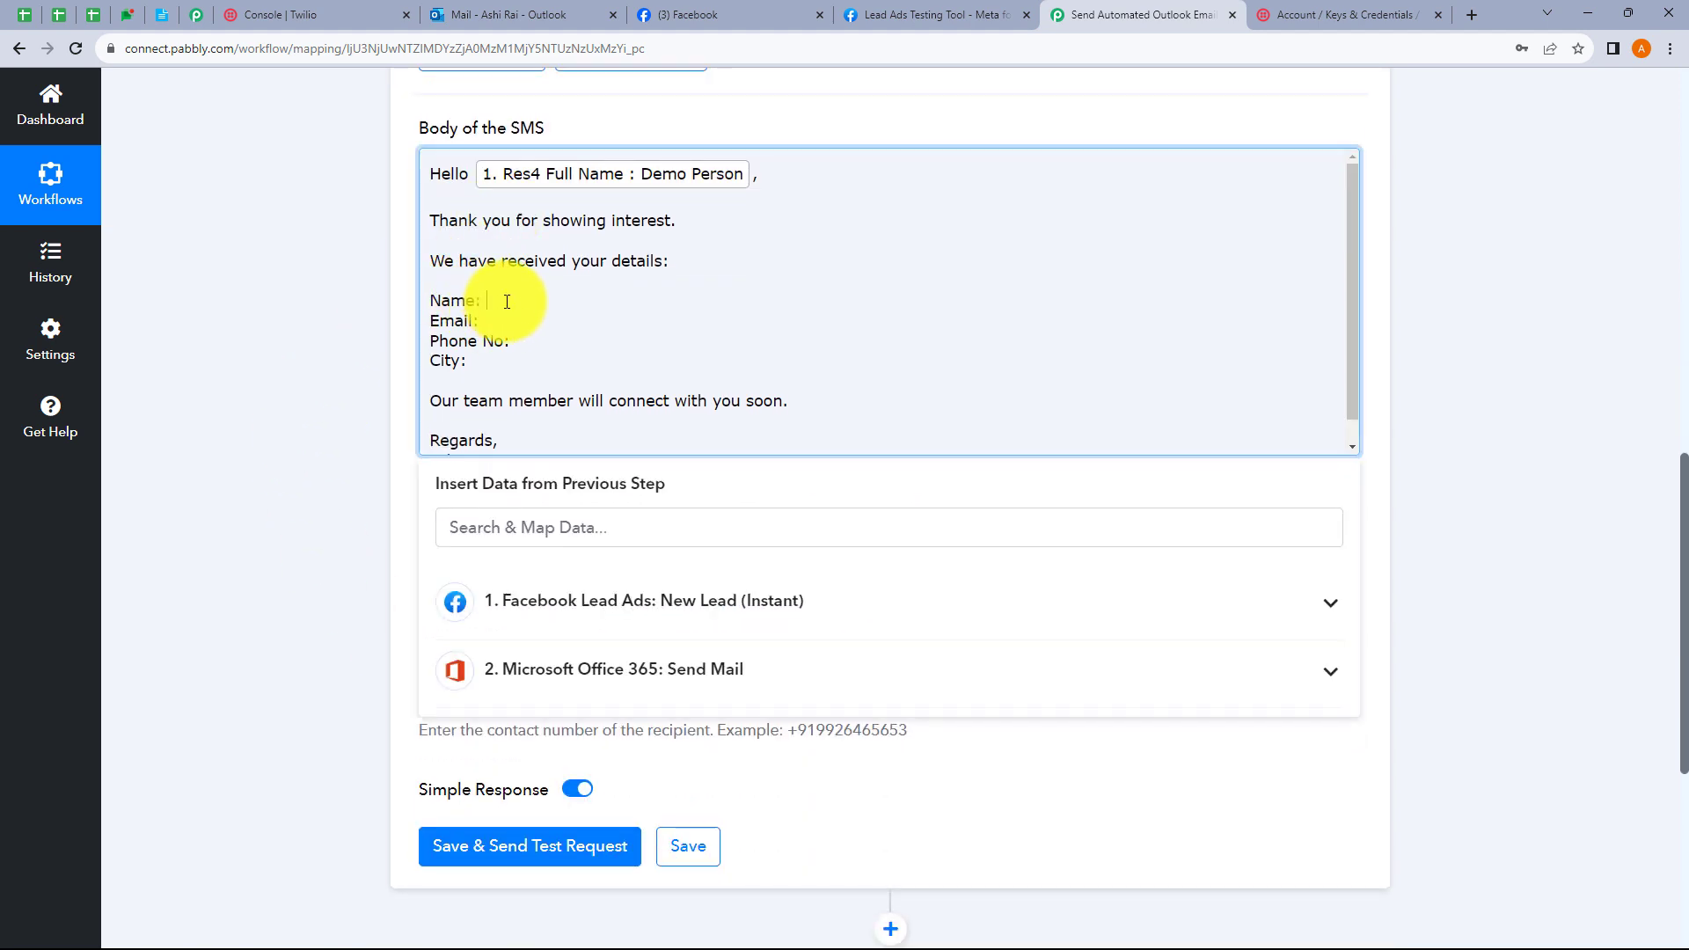
{"action": "left_click", "coordinate": [628, 607]}
{"action": "left_click", "coordinate": [743, 596]}
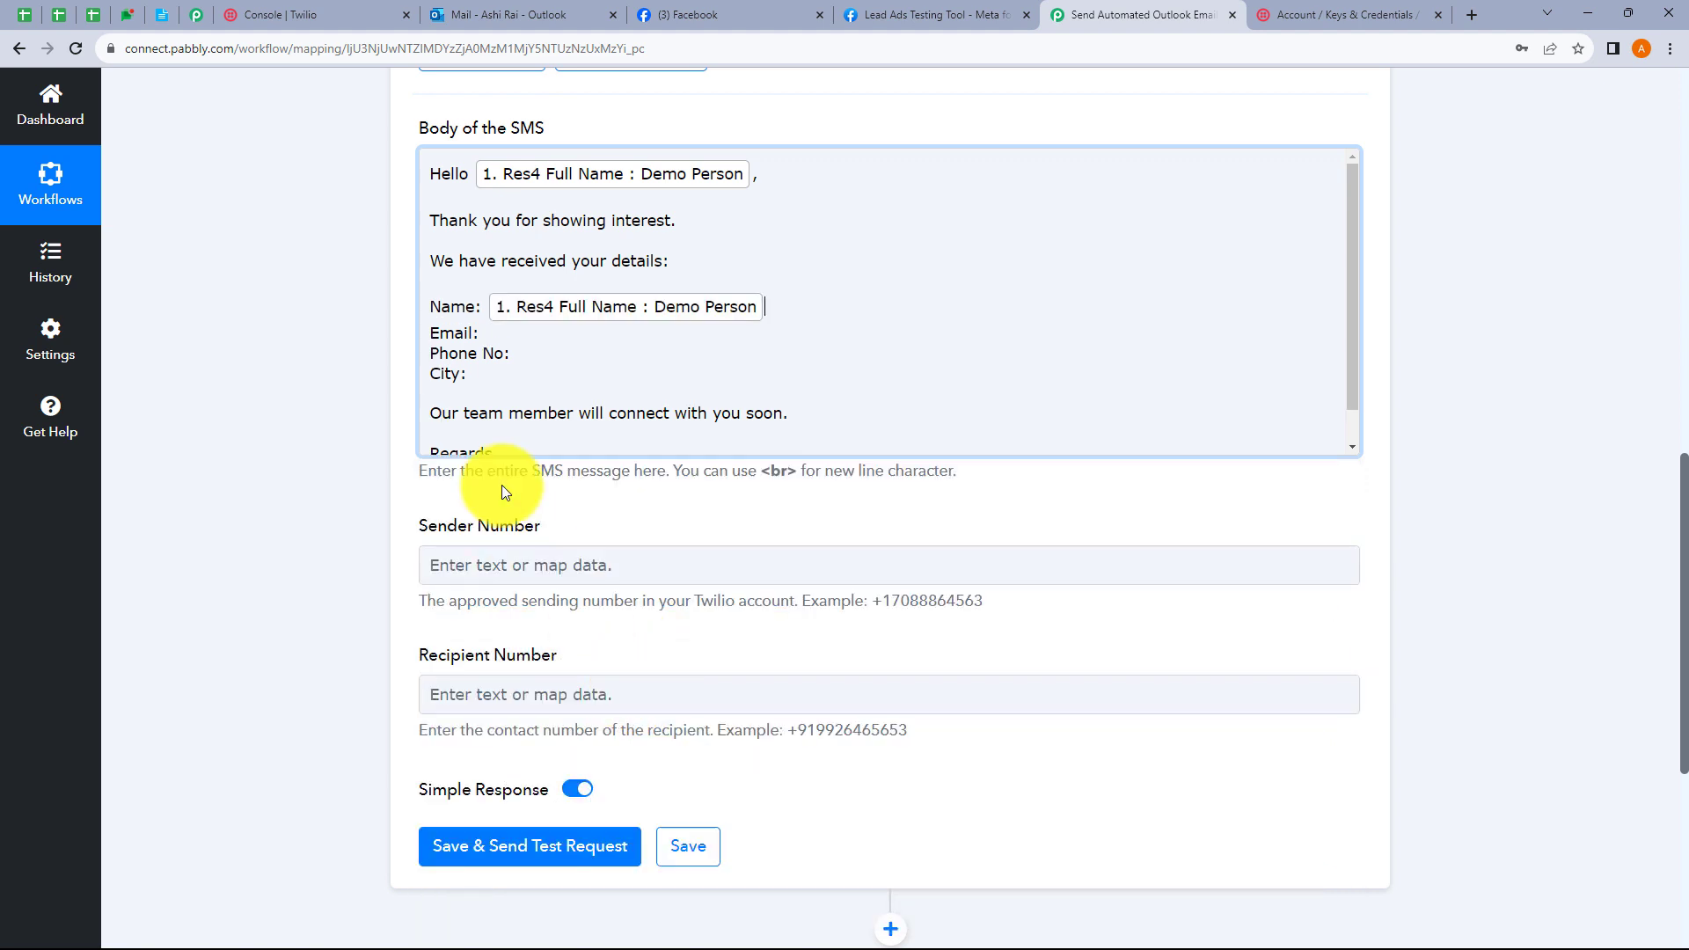
Step: Map the Facebook lead's Email, Phone Number and City to their matching lines in the SMS body
{"action": "left_click", "coordinate": [501, 334]}
{"action": "left_click", "coordinate": [632, 607]}
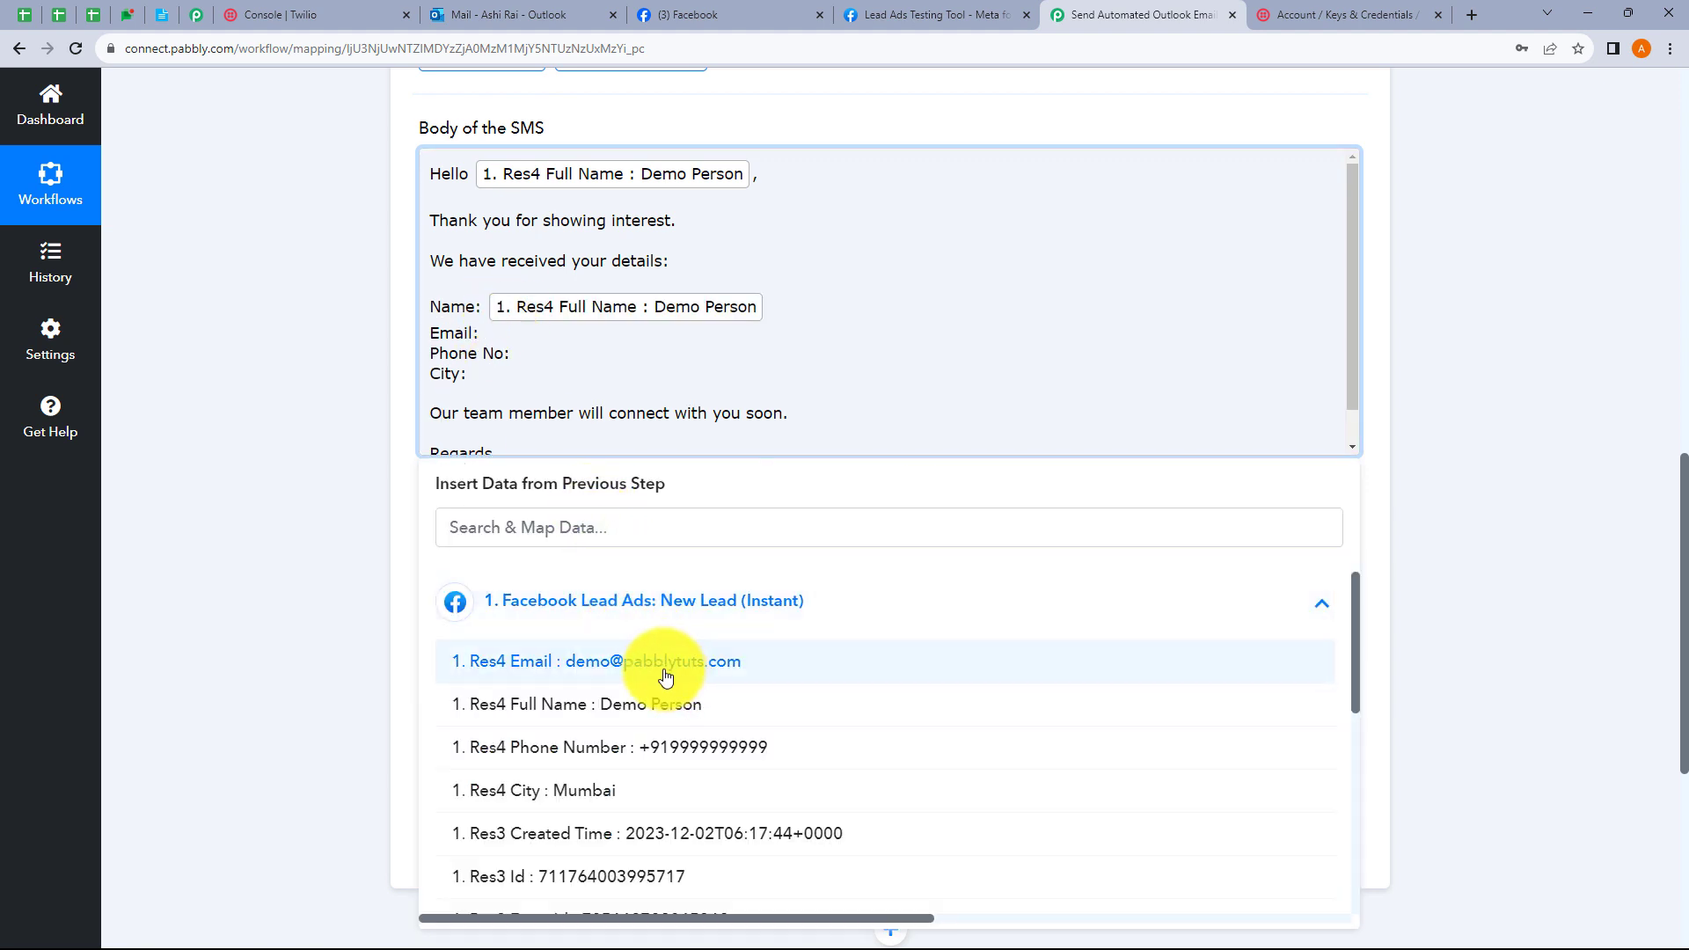
{"action": "left_click", "coordinate": [689, 554]}
{"action": "left_click", "coordinate": [526, 368]}
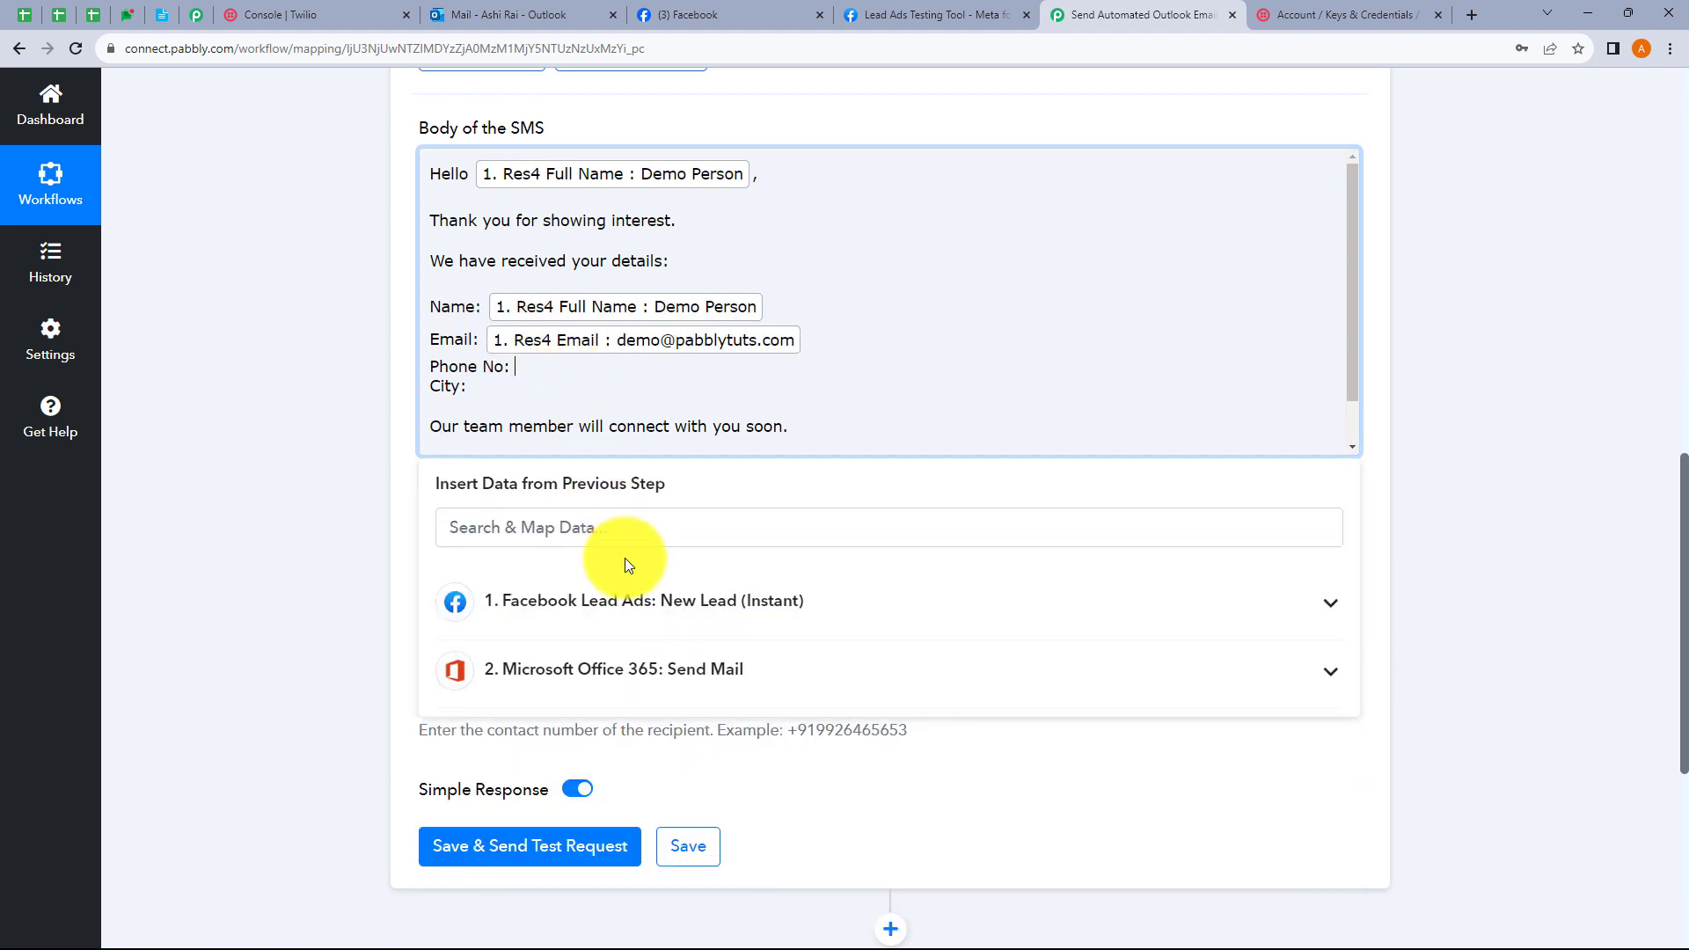
{"action": "left_click", "coordinate": [630, 603]}
{"action": "left_click", "coordinate": [646, 745]}
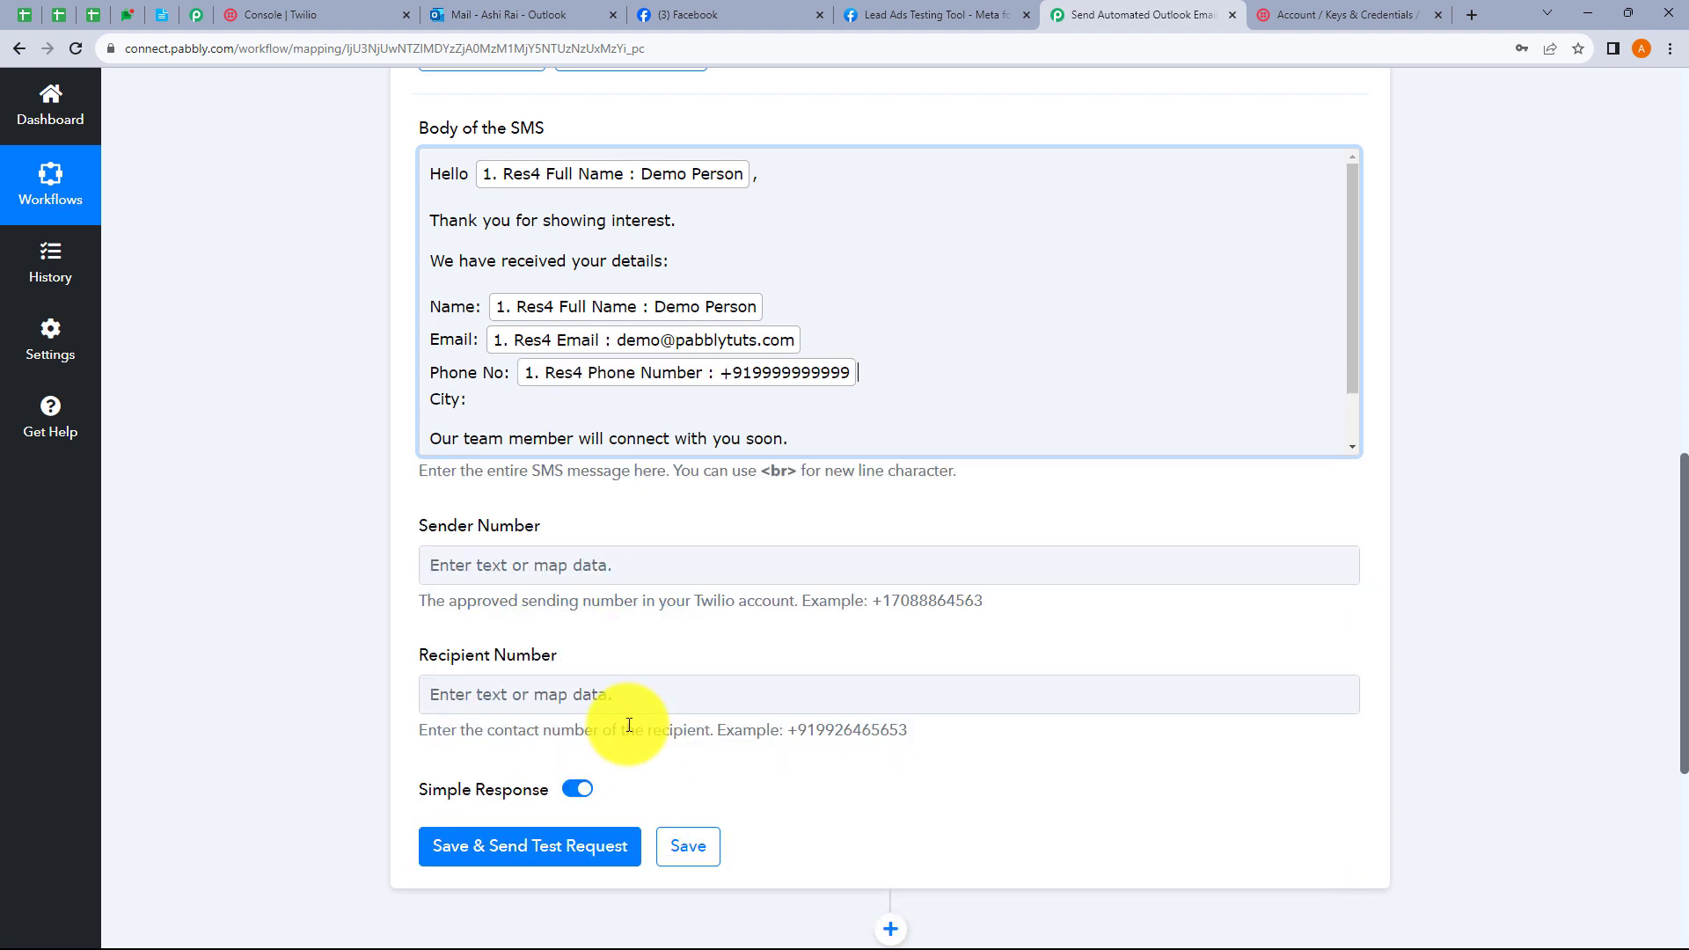
{"action": "left_click", "coordinate": [495, 408]}
{"action": "left_click", "coordinate": [603, 607]}
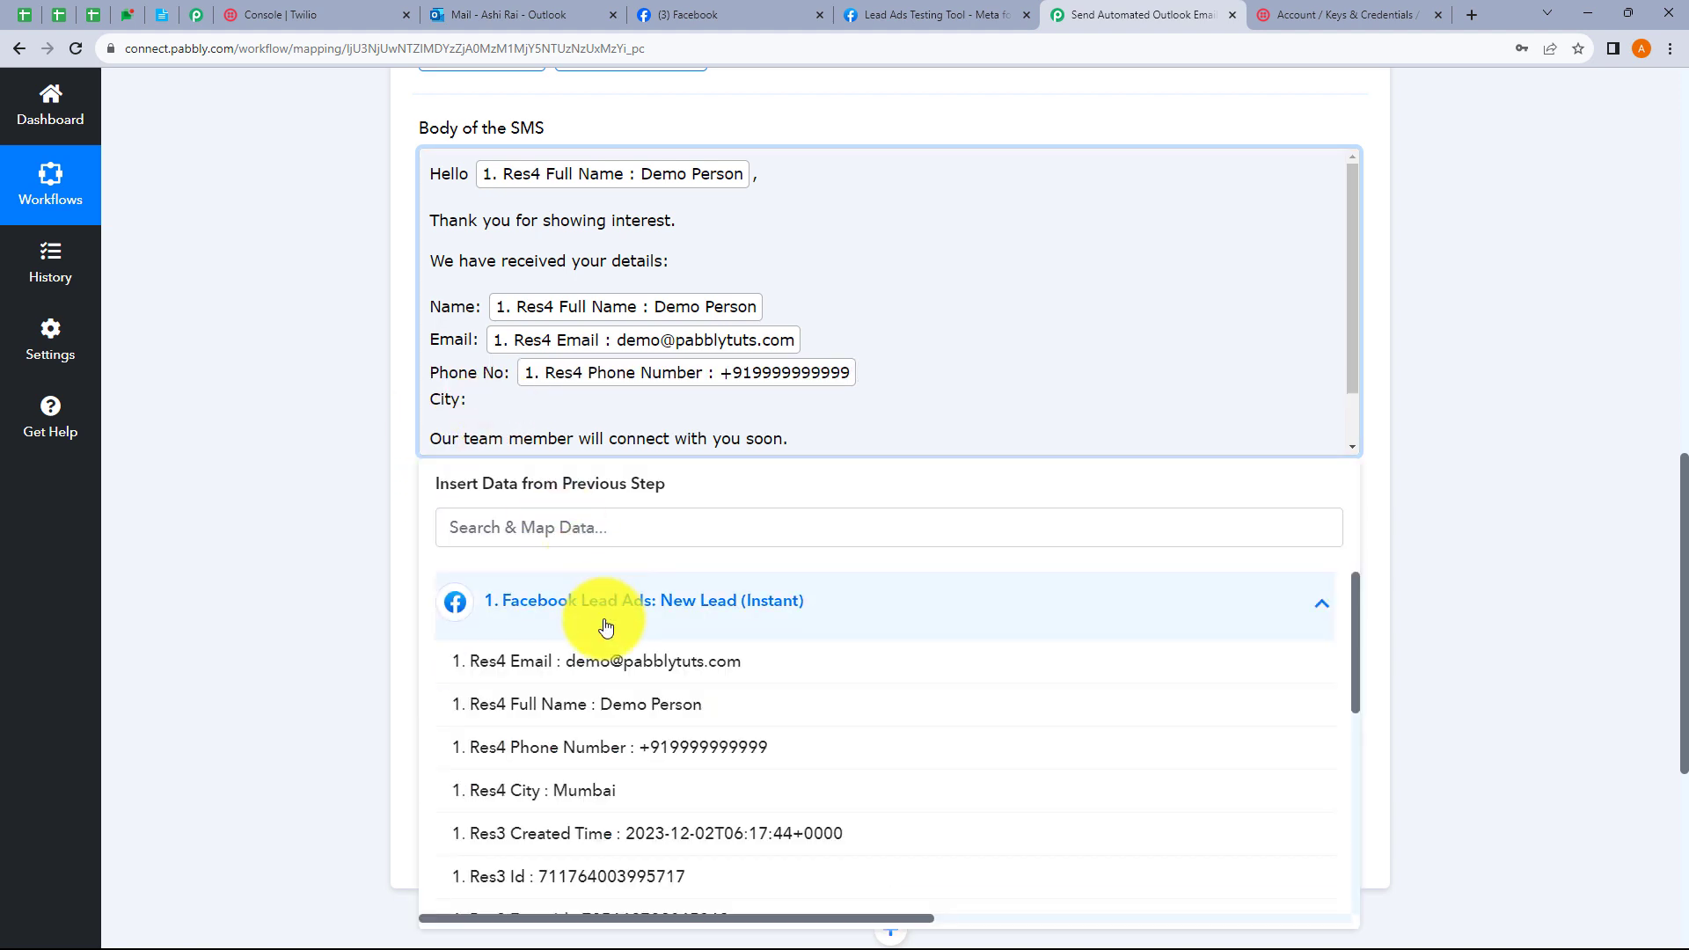
{"action": "left_click", "coordinate": [623, 788]}
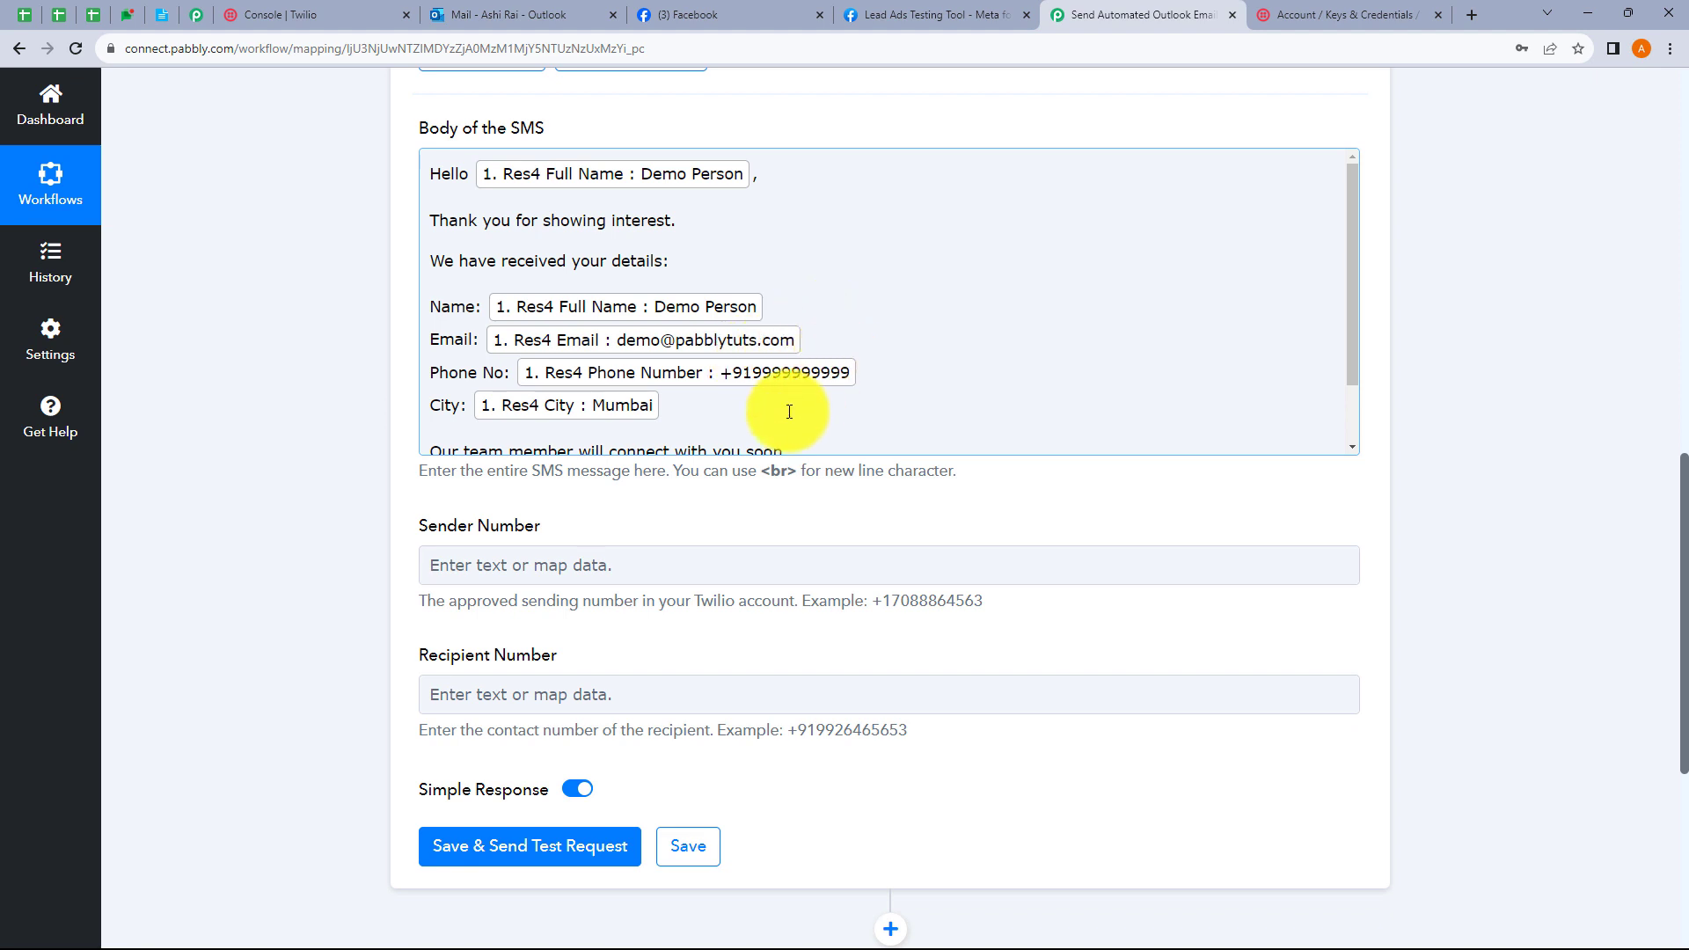
Step: Copy the trial phone number from the Twilio console and paste it as the Sender Number in the Pabbly Connect SMS action
{"action": "scroll", "coordinate": [543, 473], "scroll_direction": "down", "scroll_amount": 1}
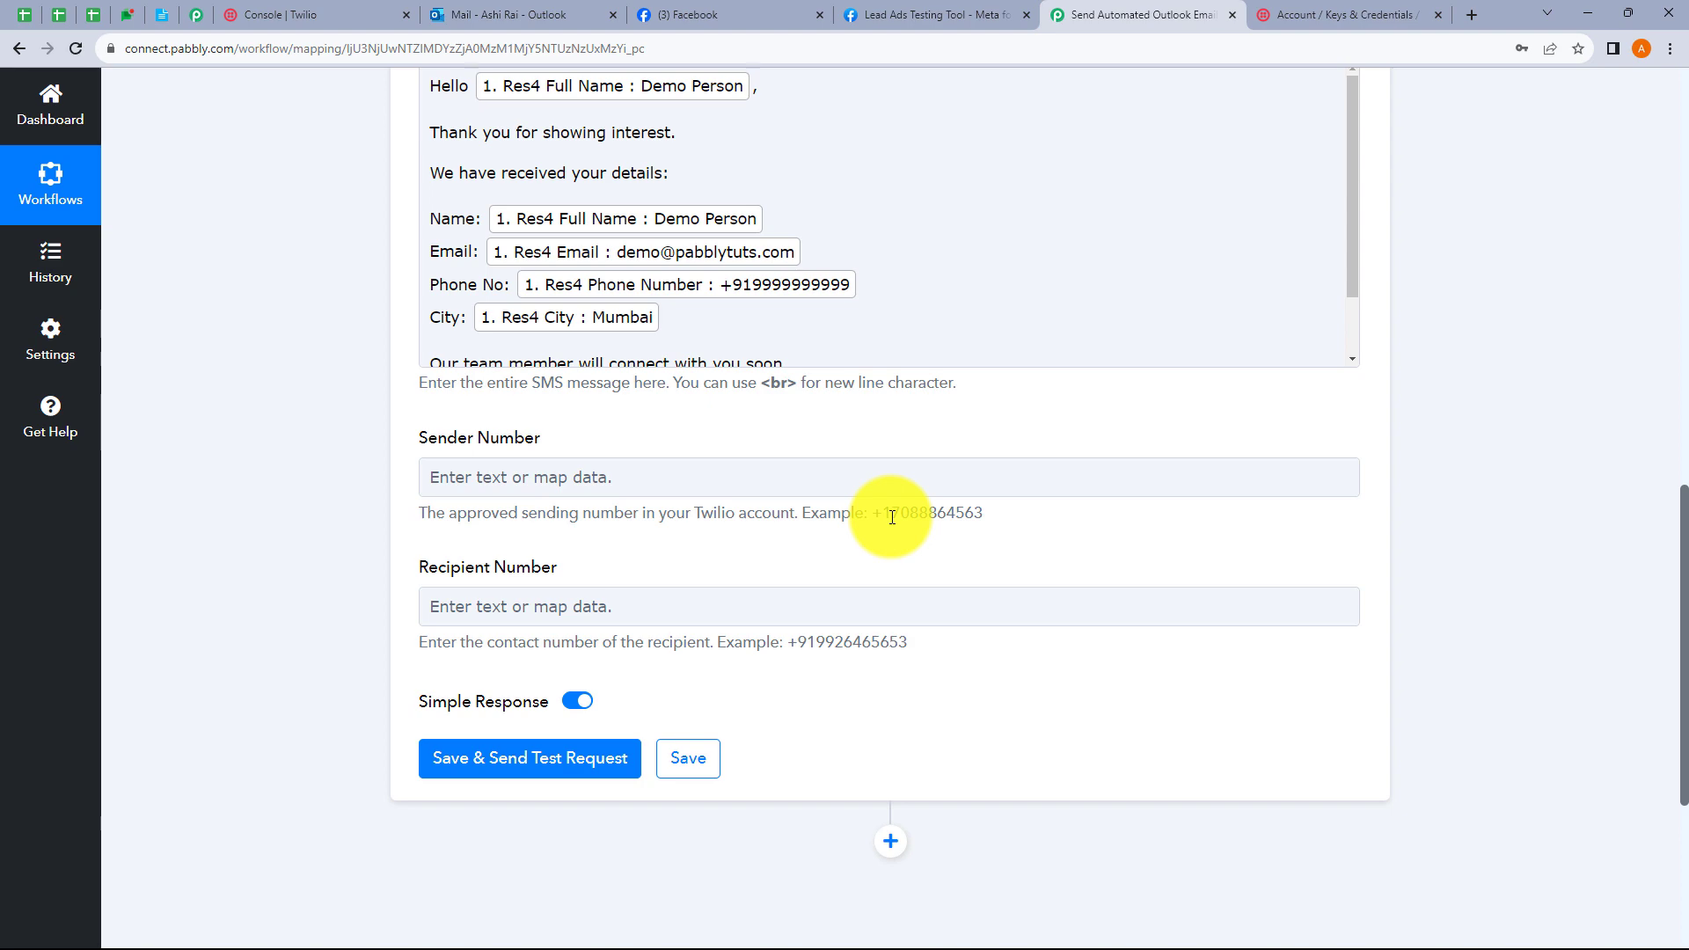
{"action": "left_click", "coordinate": [309, 11]}
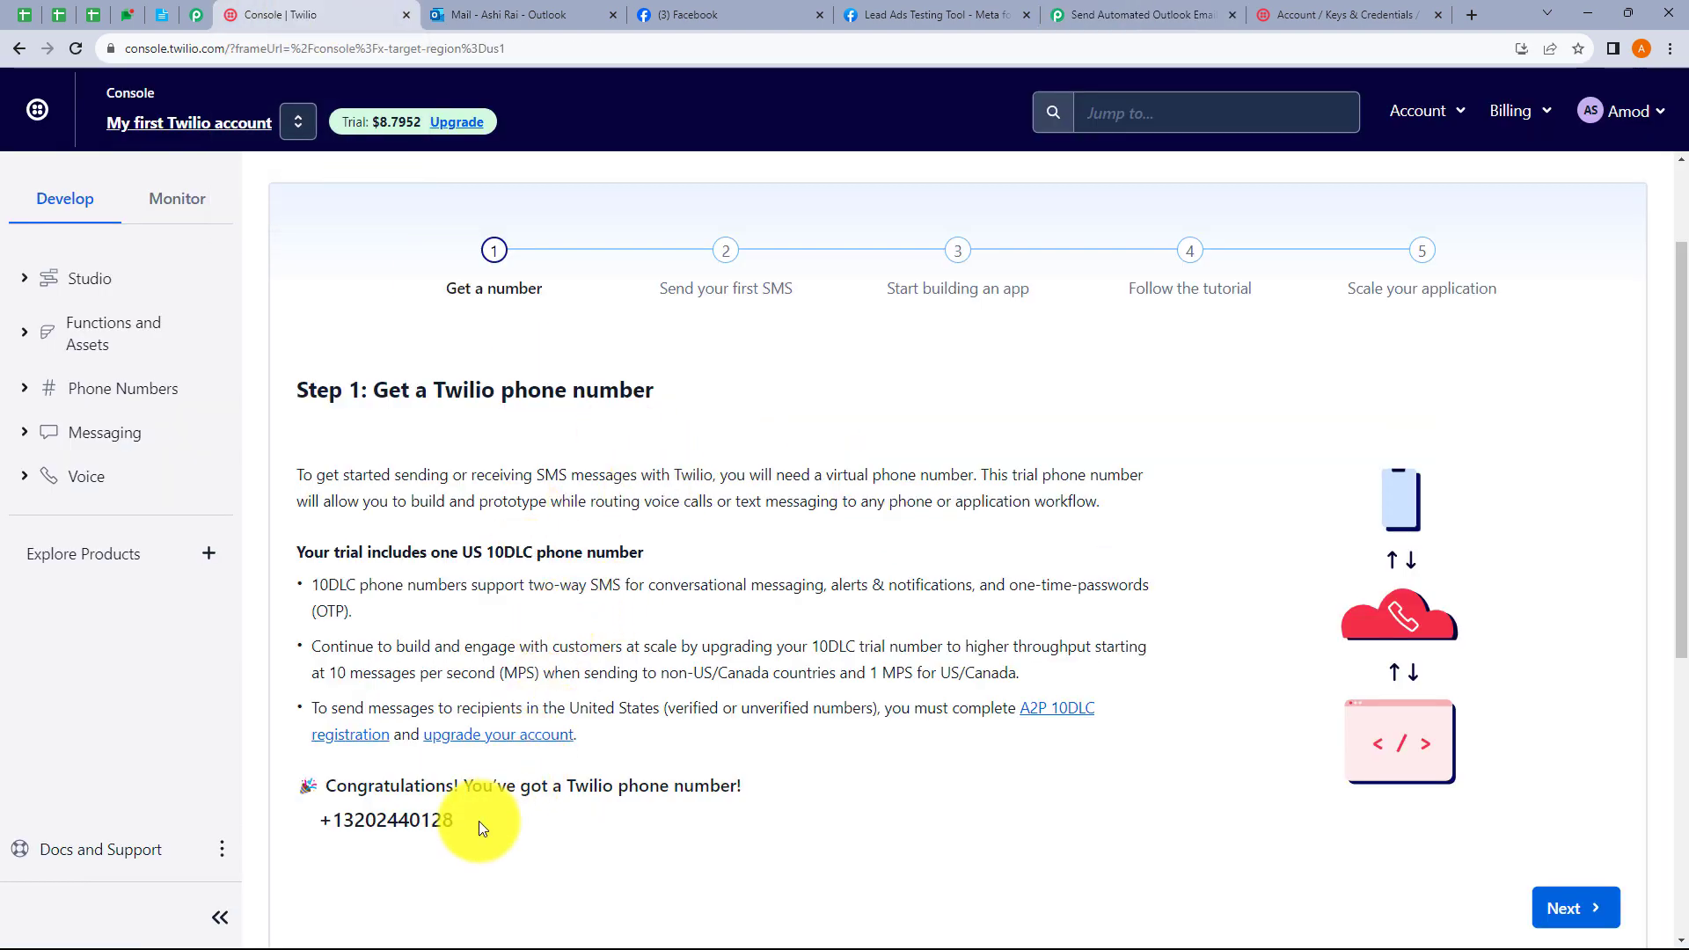
{"action": "left_click_drag", "start_coordinate": [461, 813], "coordinate": [323, 827]}
{"action": "key", "text": "ctrl+c"}
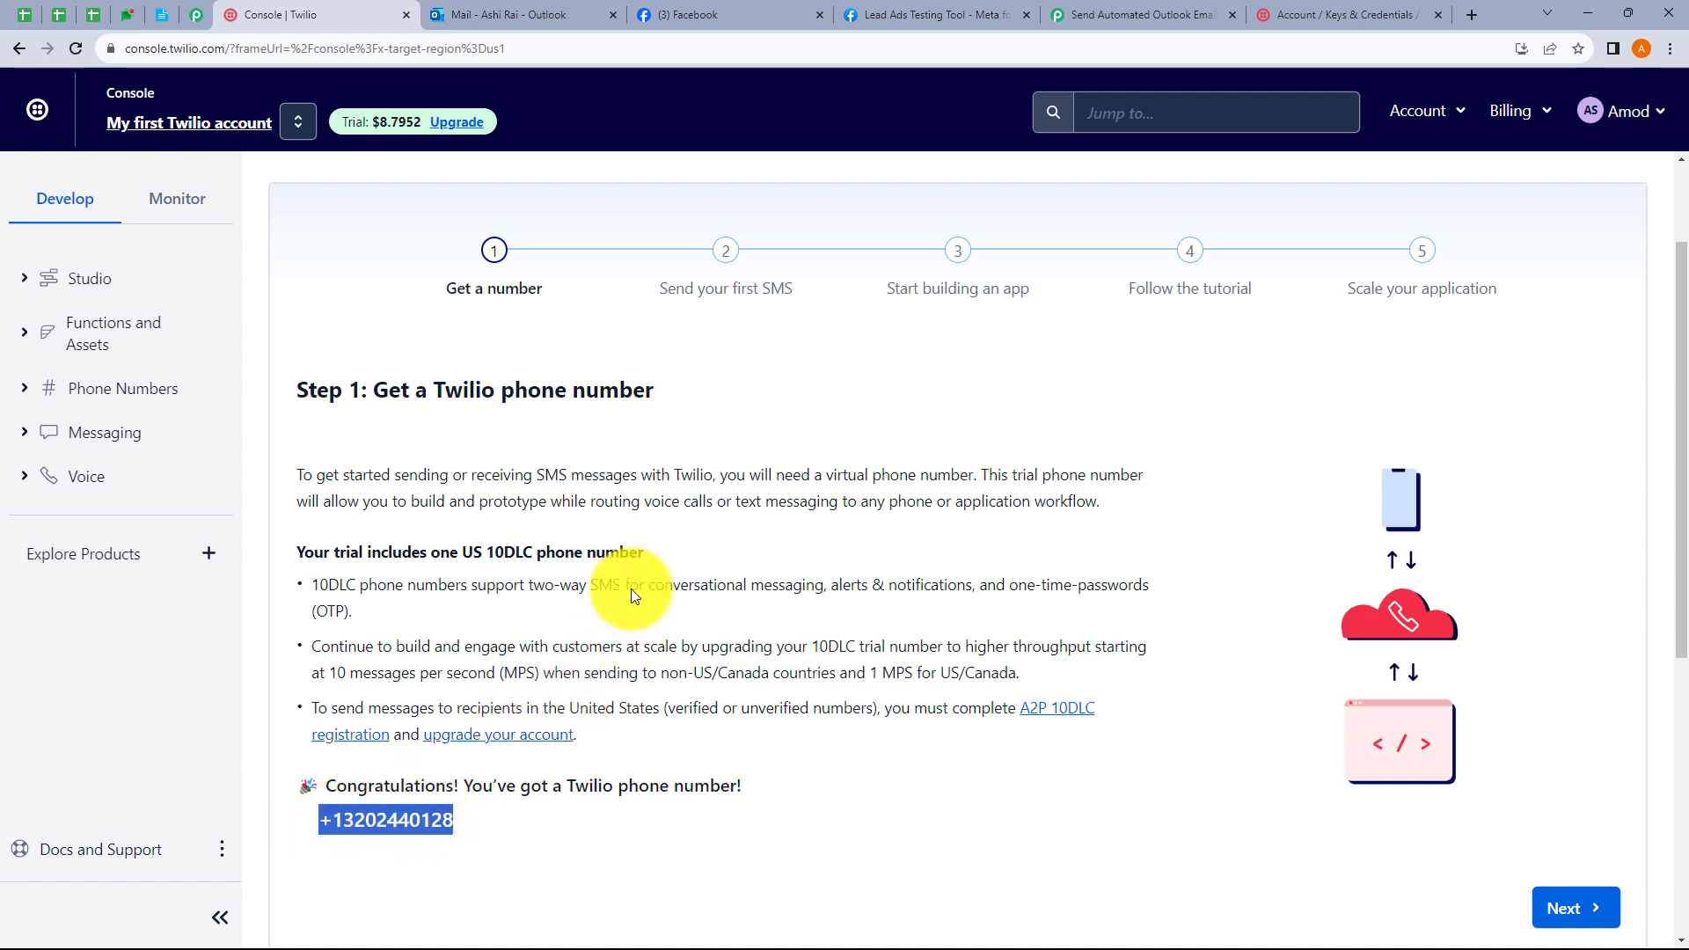
{"action": "left_click", "coordinate": [1112, 12]}
{"action": "key", "text": "ctrl+v"}
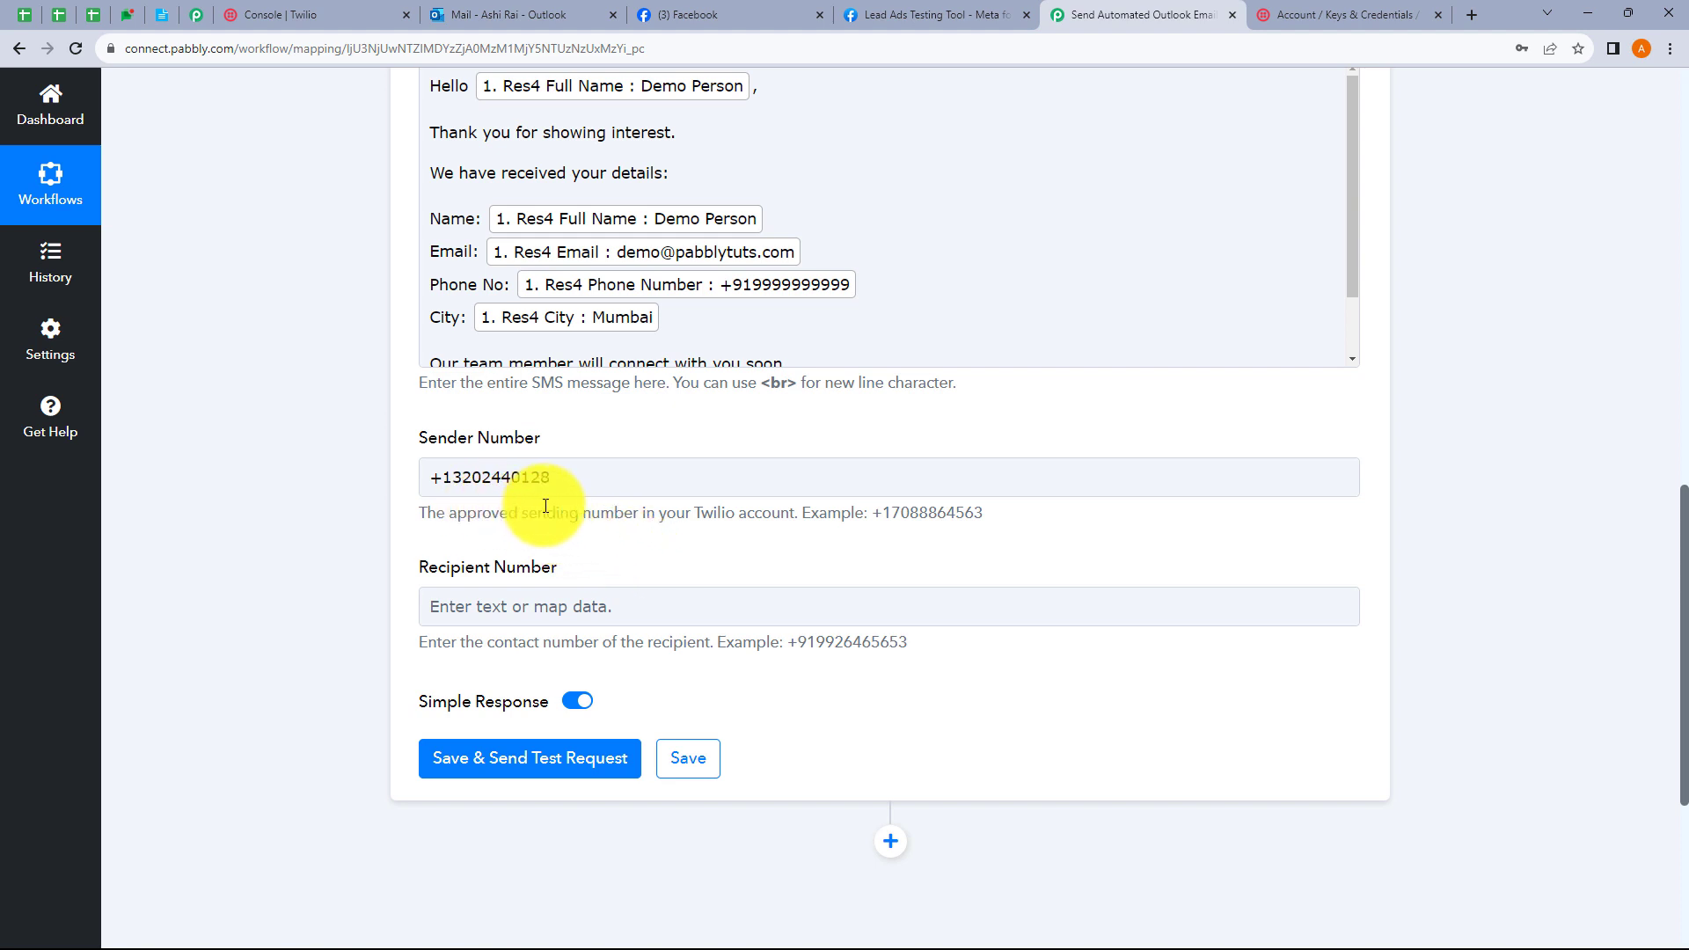
Step: Try mapping the Facebook lead's Phone Number as the Recipient Number and clear the field again
{"action": "left_click", "coordinate": [550, 596]}
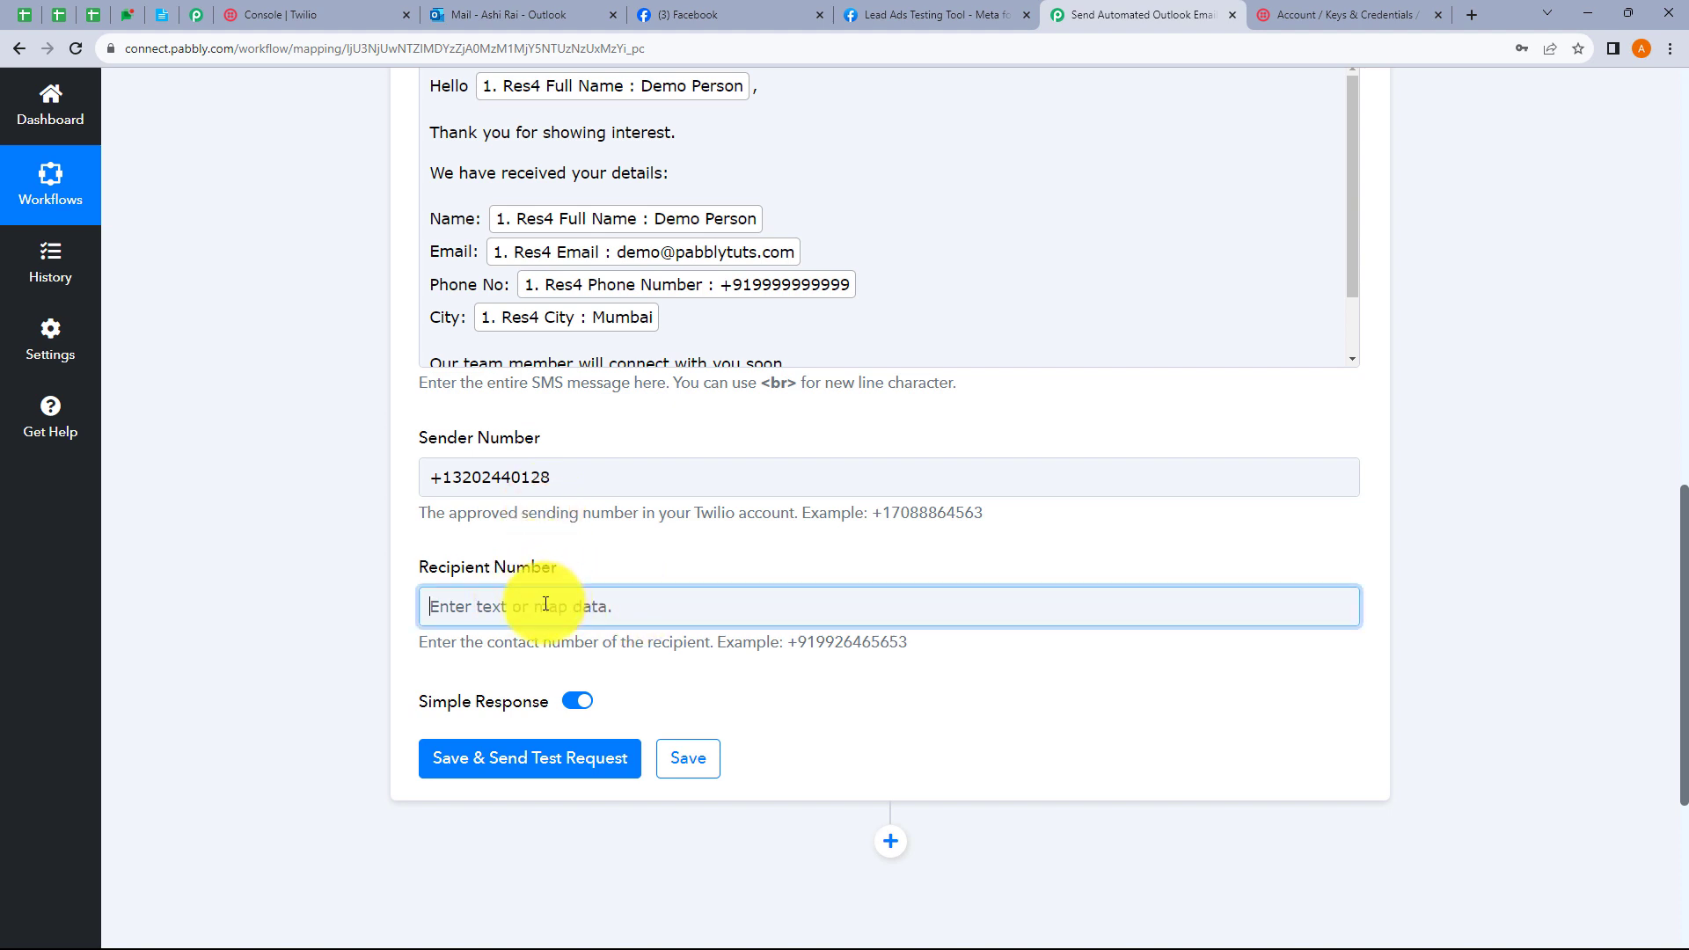
{"action": "left_click", "coordinate": [553, 778]}
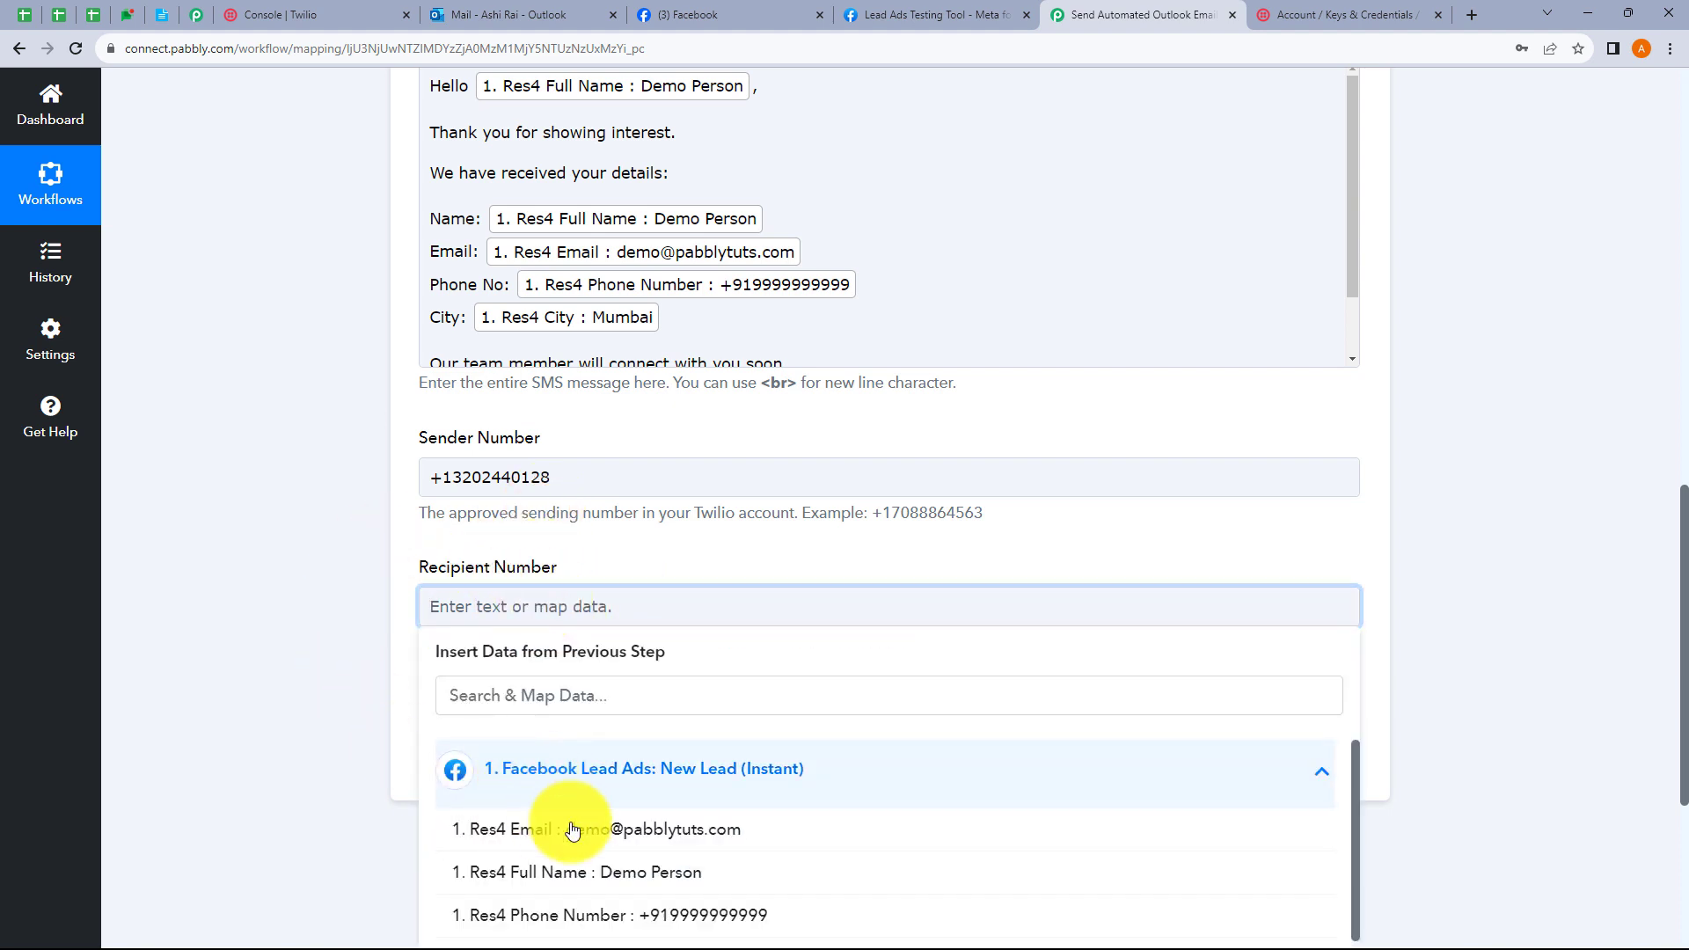
{"action": "left_click", "coordinate": [650, 920]}
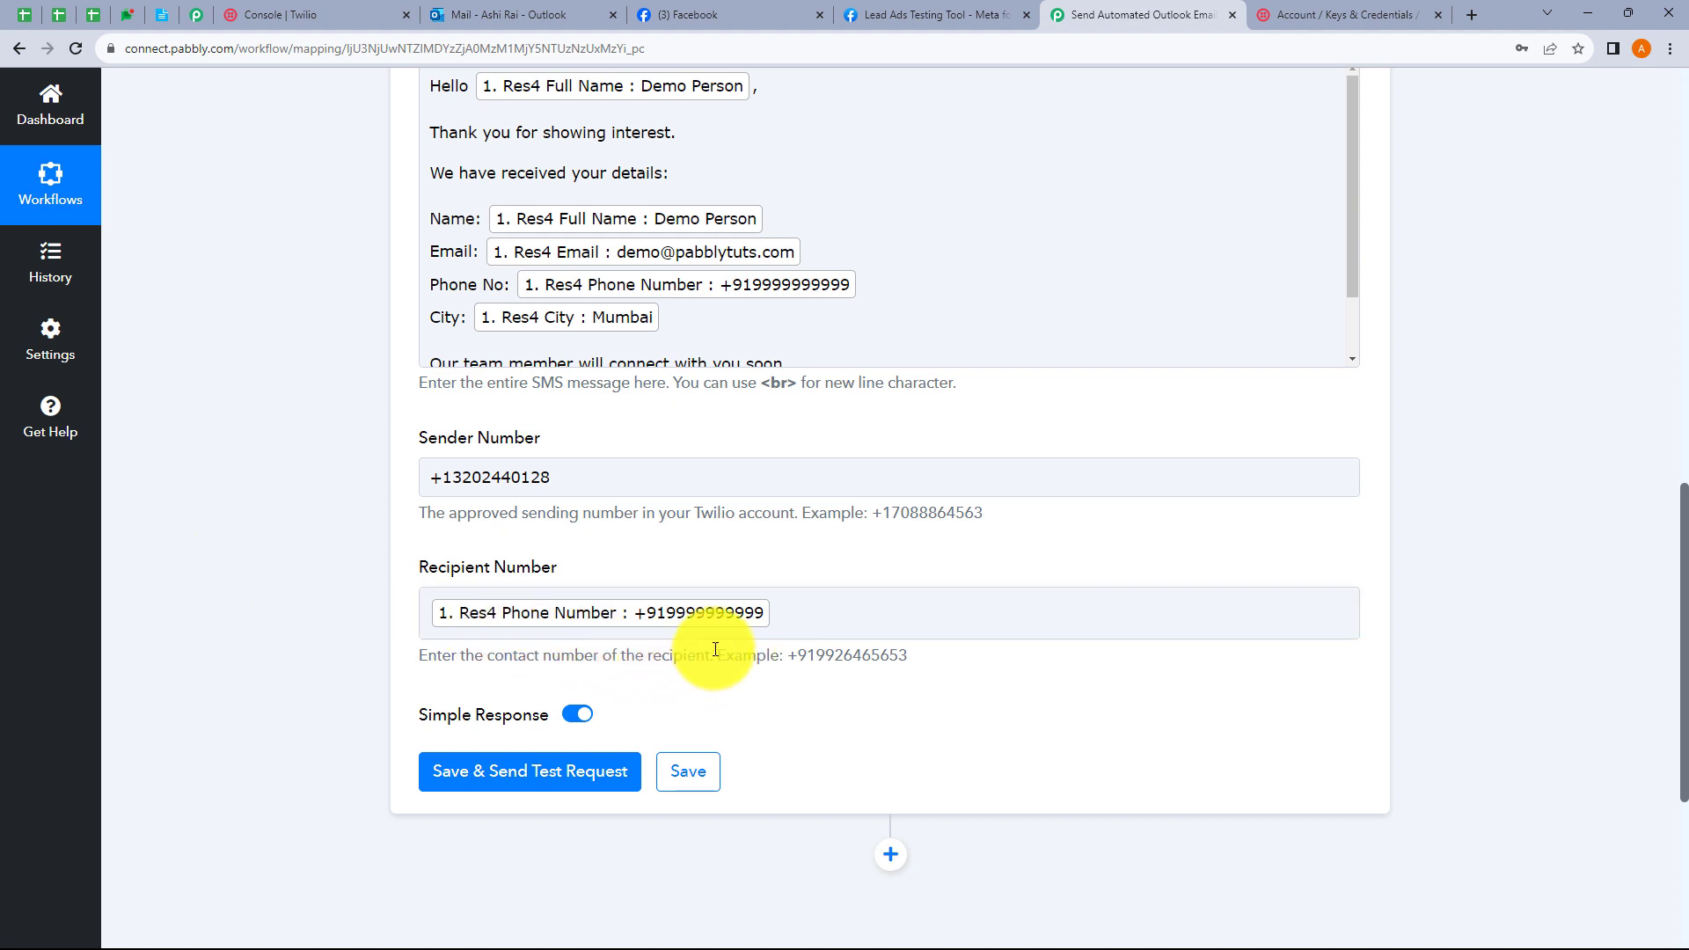
{"action": "left_click", "coordinate": [800, 622]}
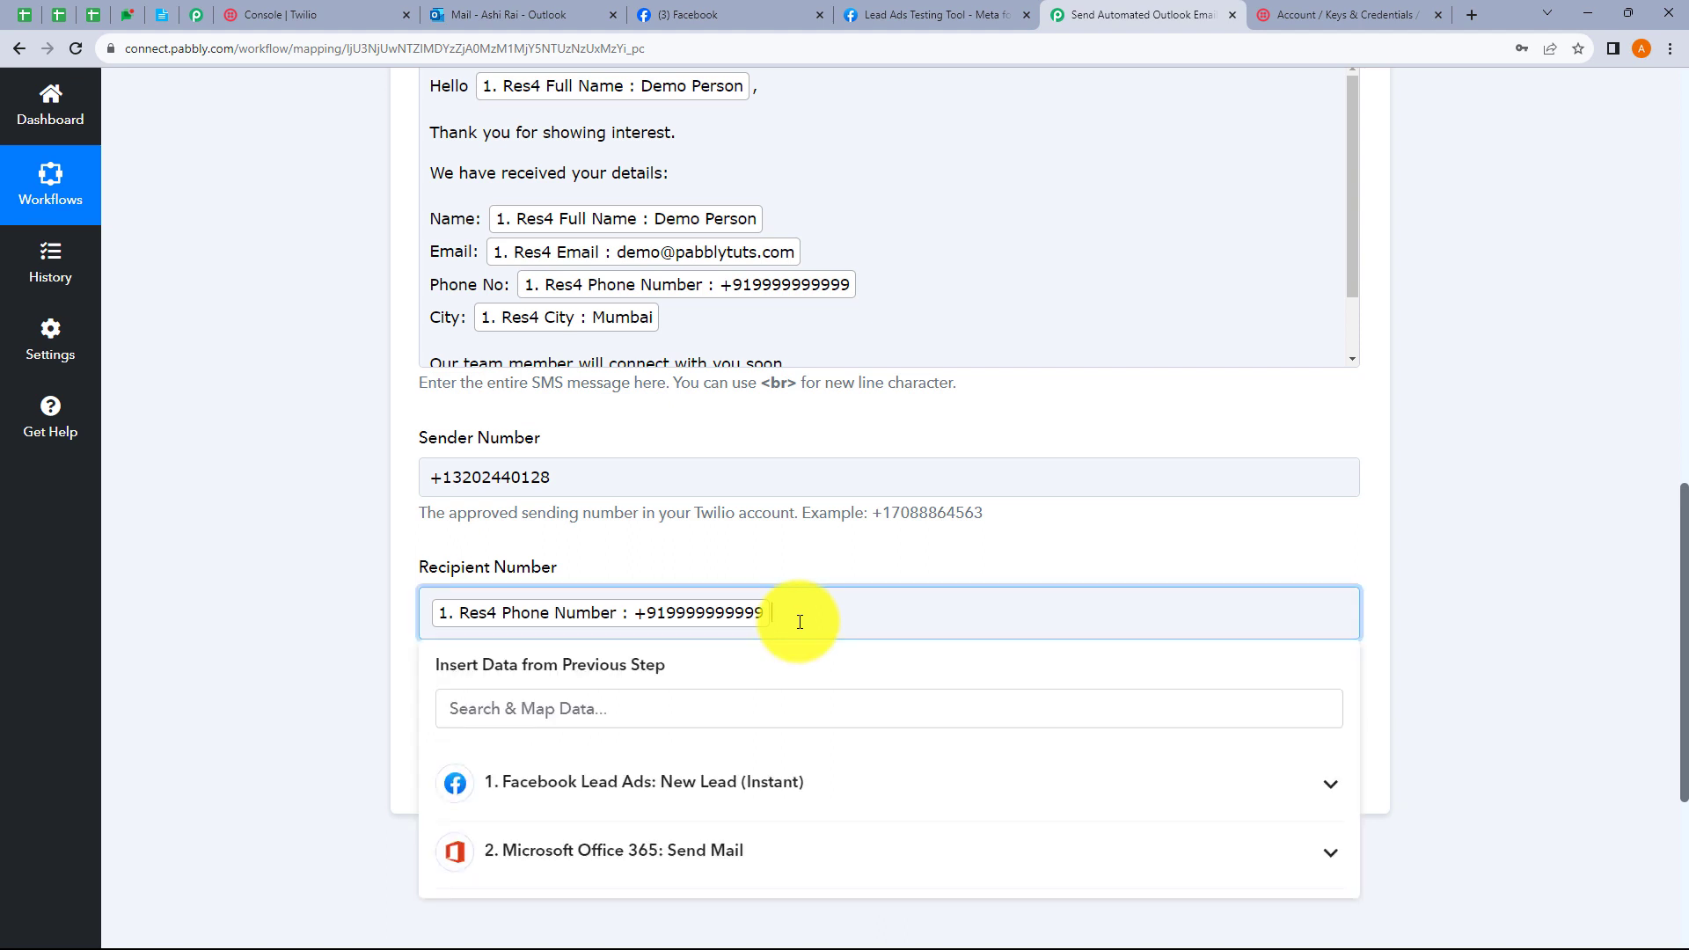
{"action": "key", "text": "BackSpace"}
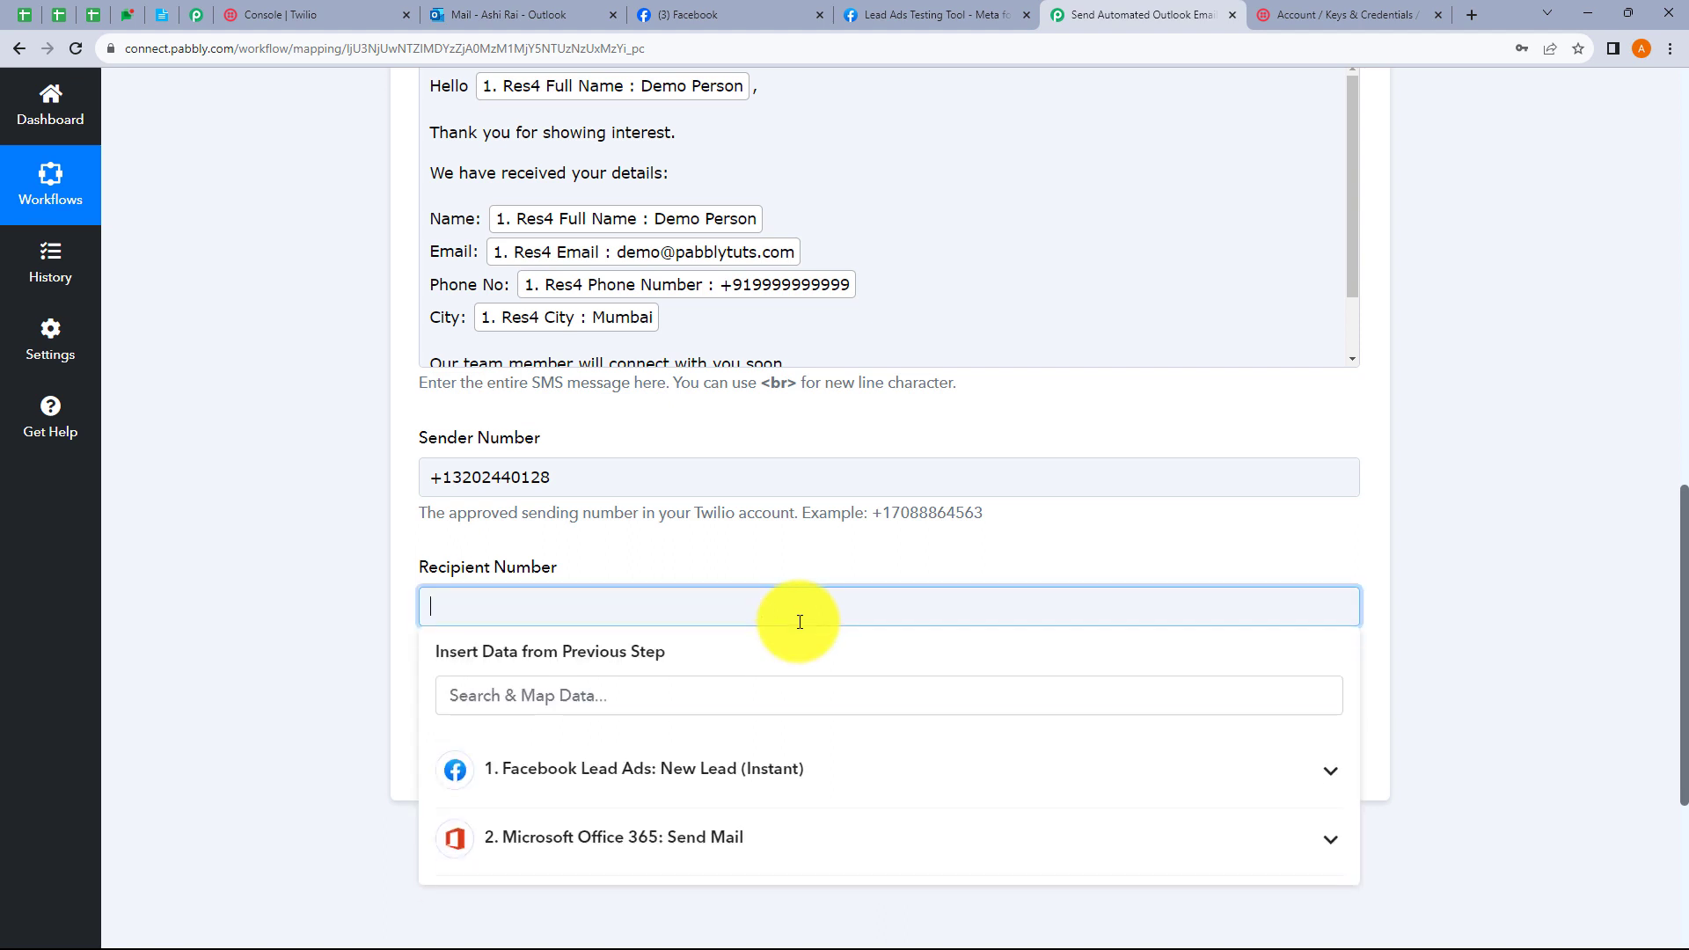
{"action": "left_click", "coordinate": [328, 588]}
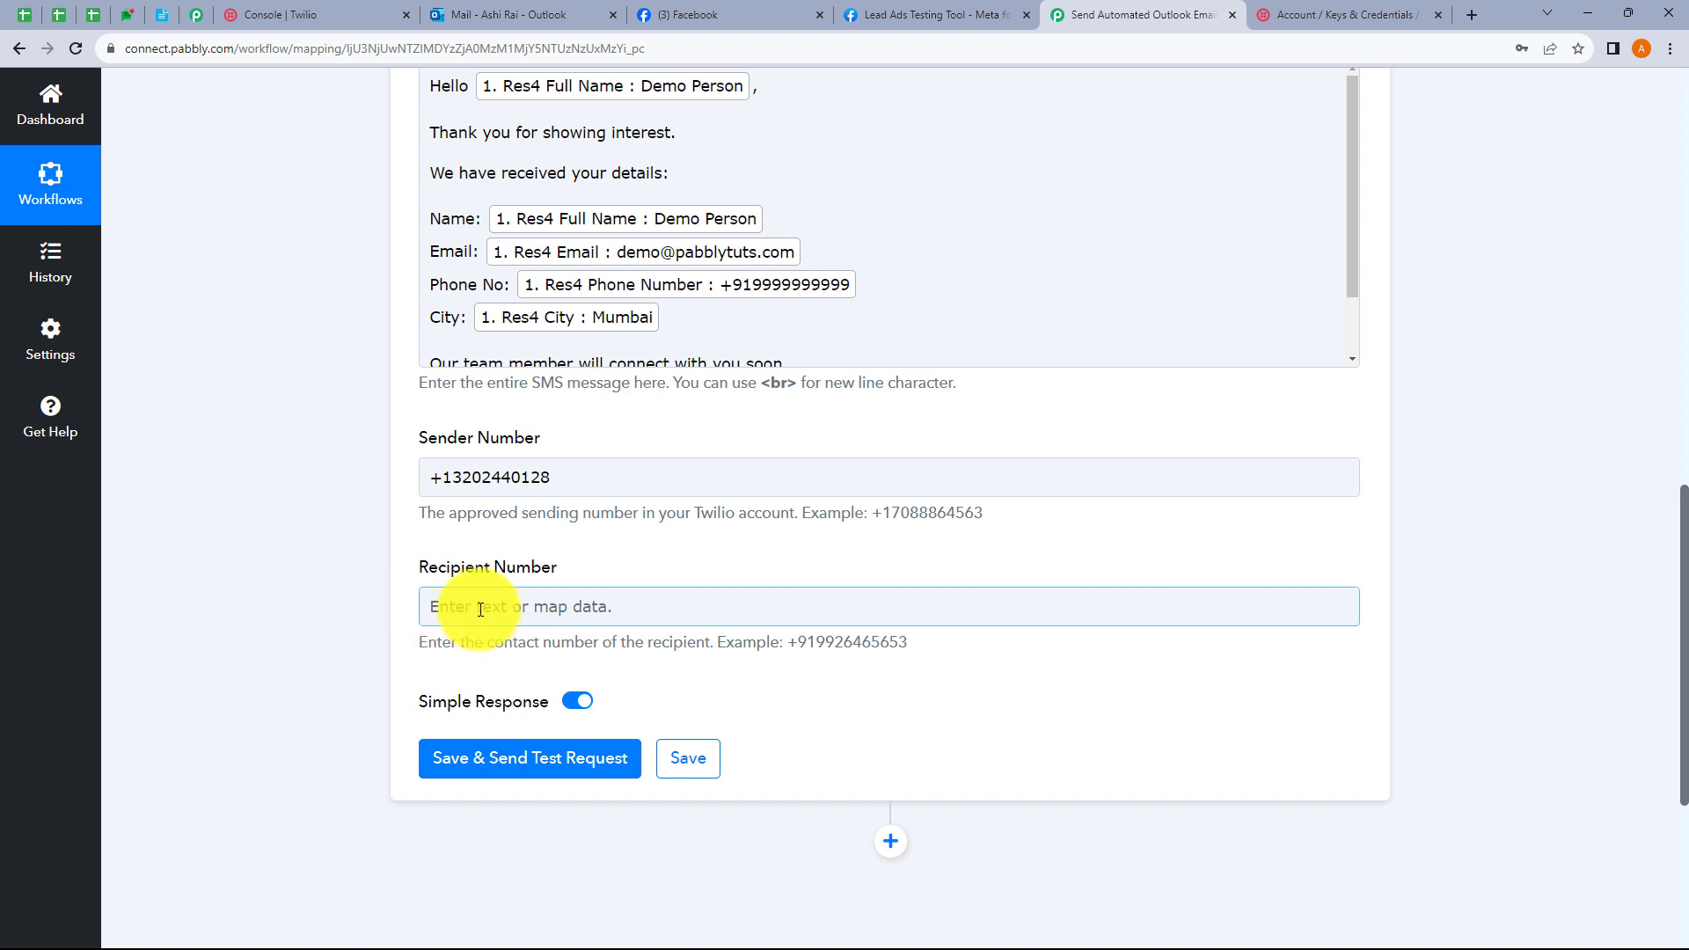
Step: Enter the test recipient's phone number as the Recipient Number, then save the SMS action and send a test request
{"action": "left_click", "coordinate": [462, 612]}
{"action": "left_click", "coordinate": [334, 599]}
{"action": "left_click", "coordinate": [476, 606]}
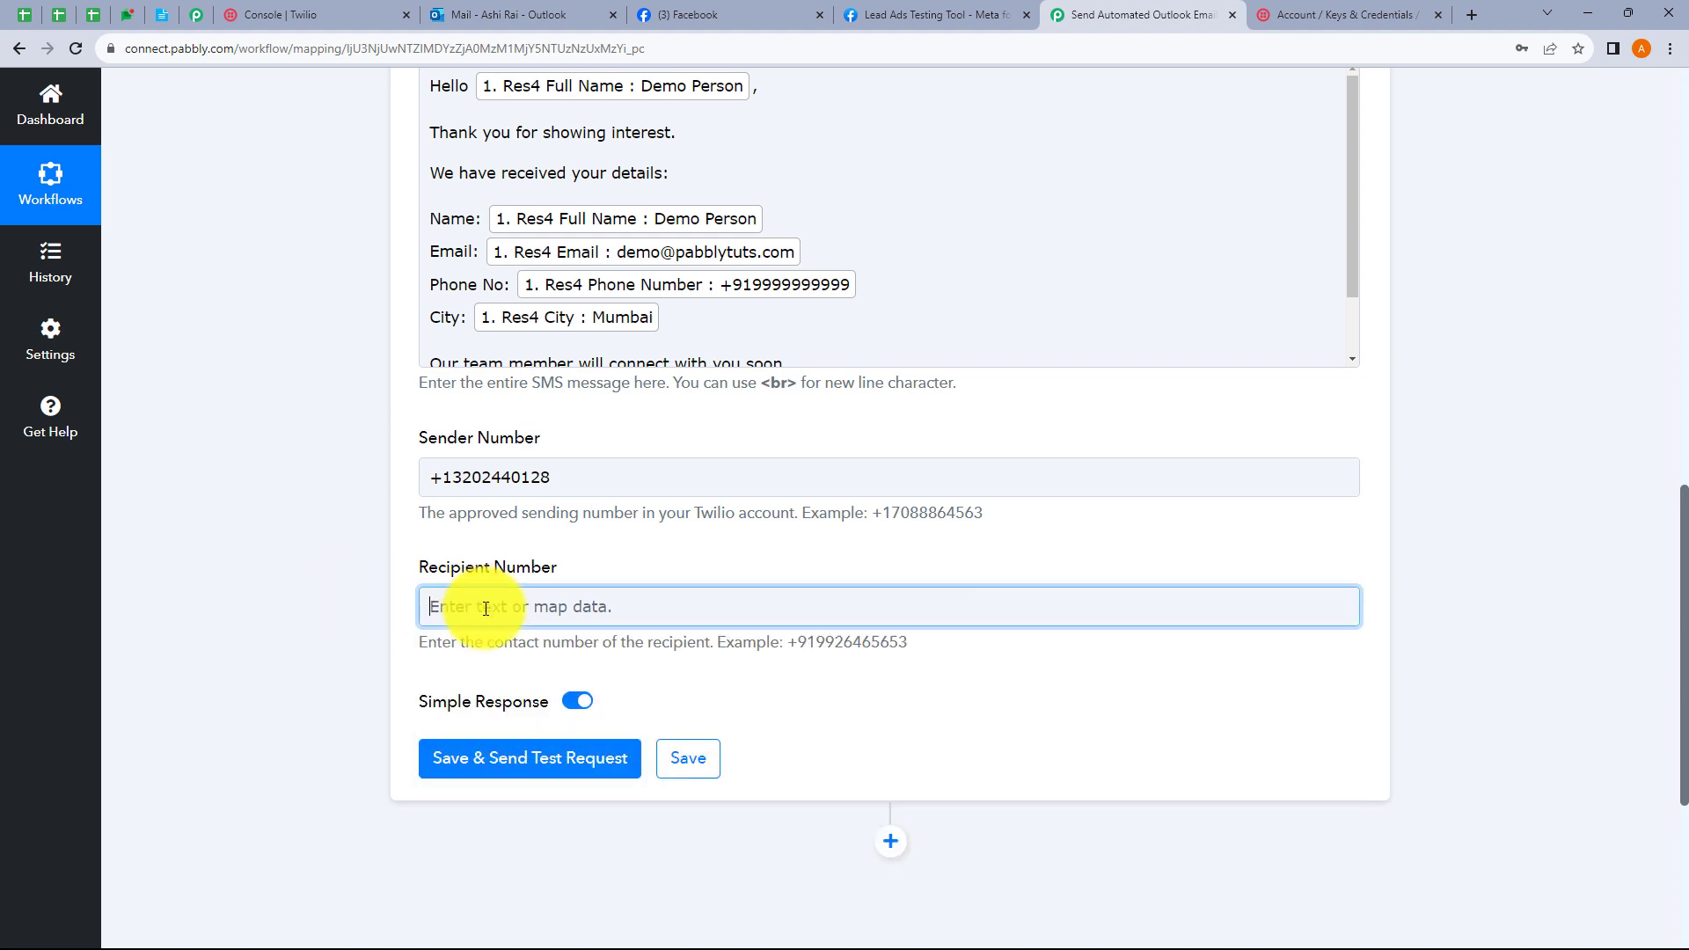
{"action": "key", "text": "ctrl+v"}
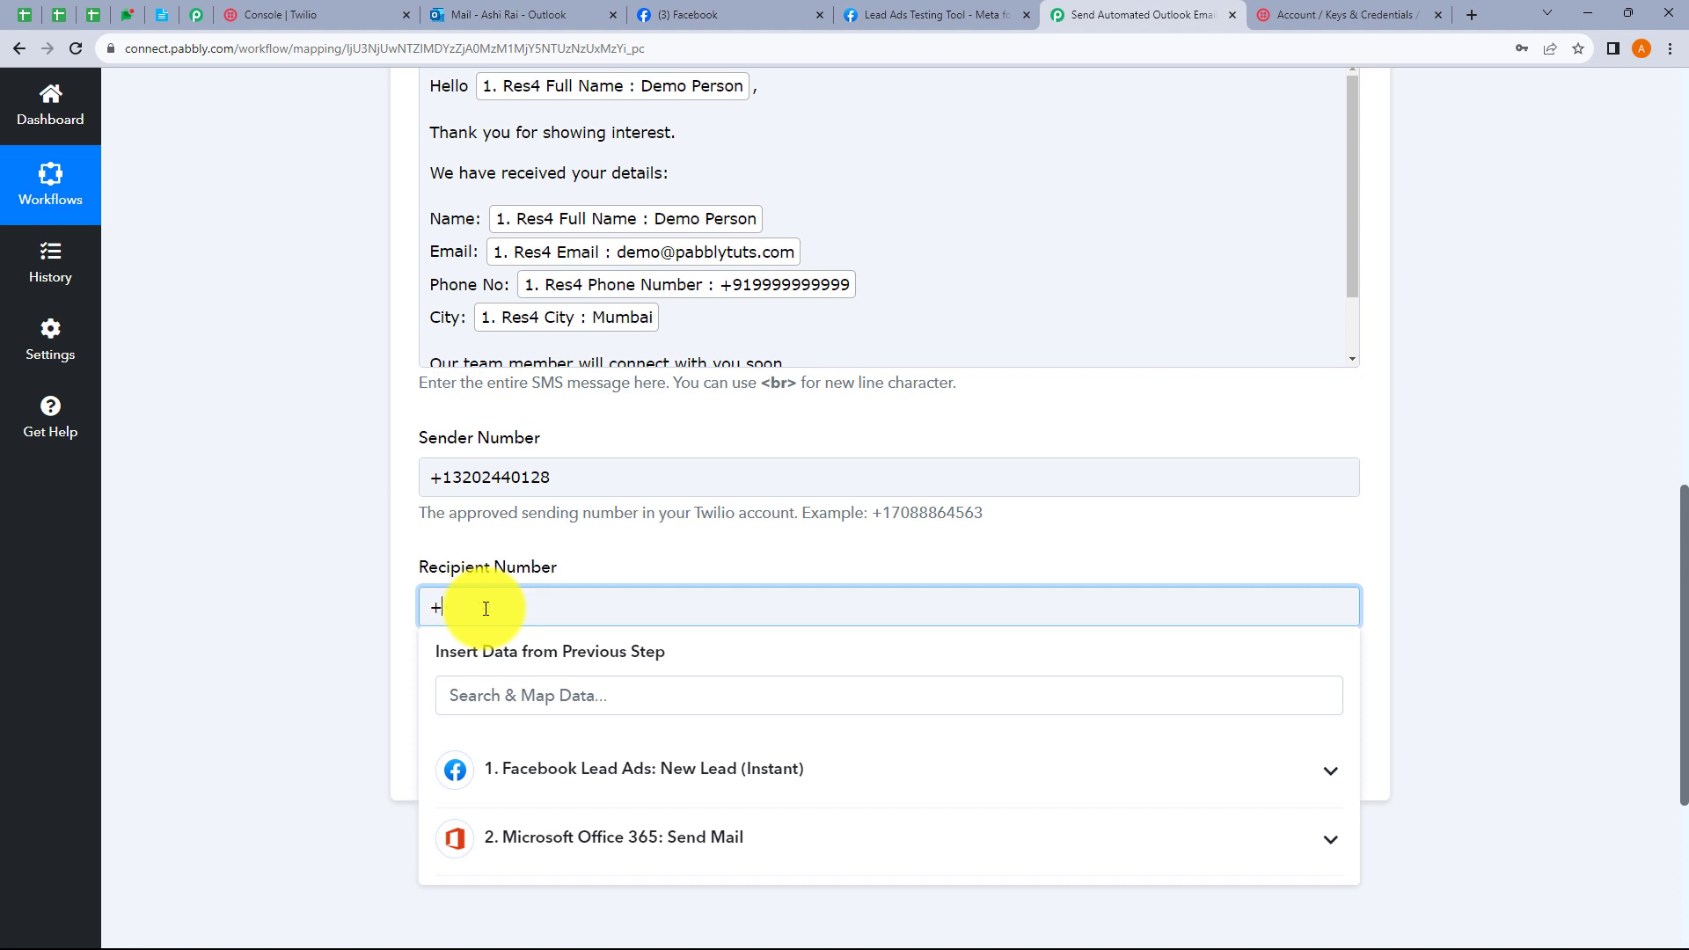
{"action": "left_click", "coordinate": [658, 652]}
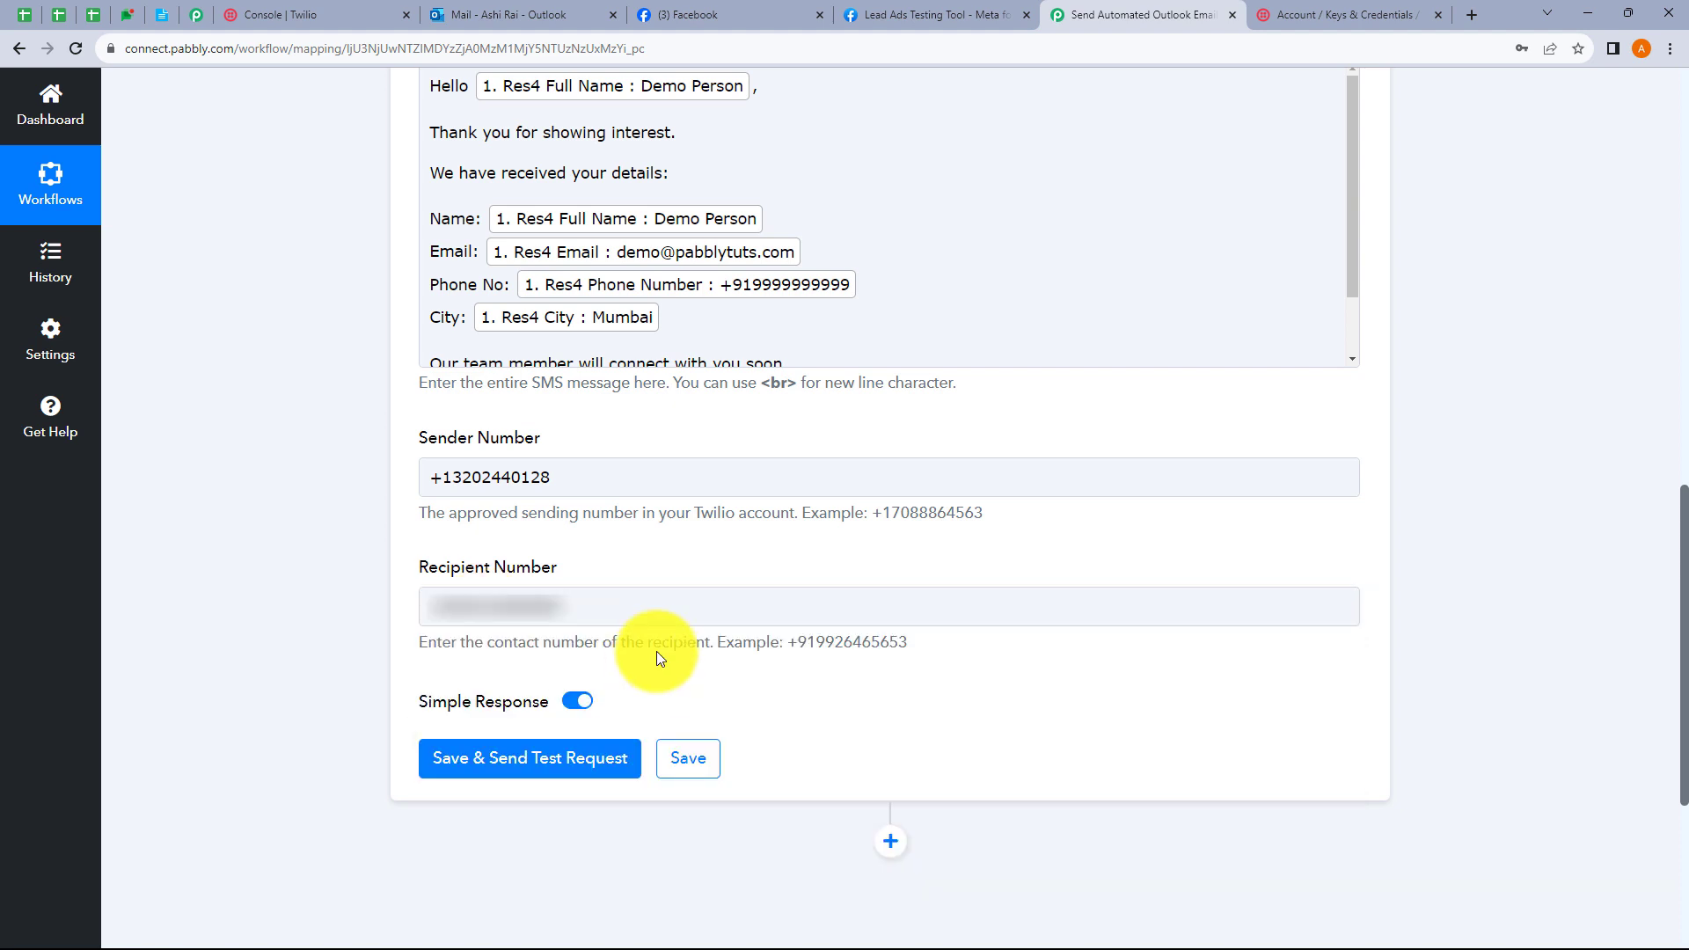
{"action": "left_click", "coordinate": [549, 763]}
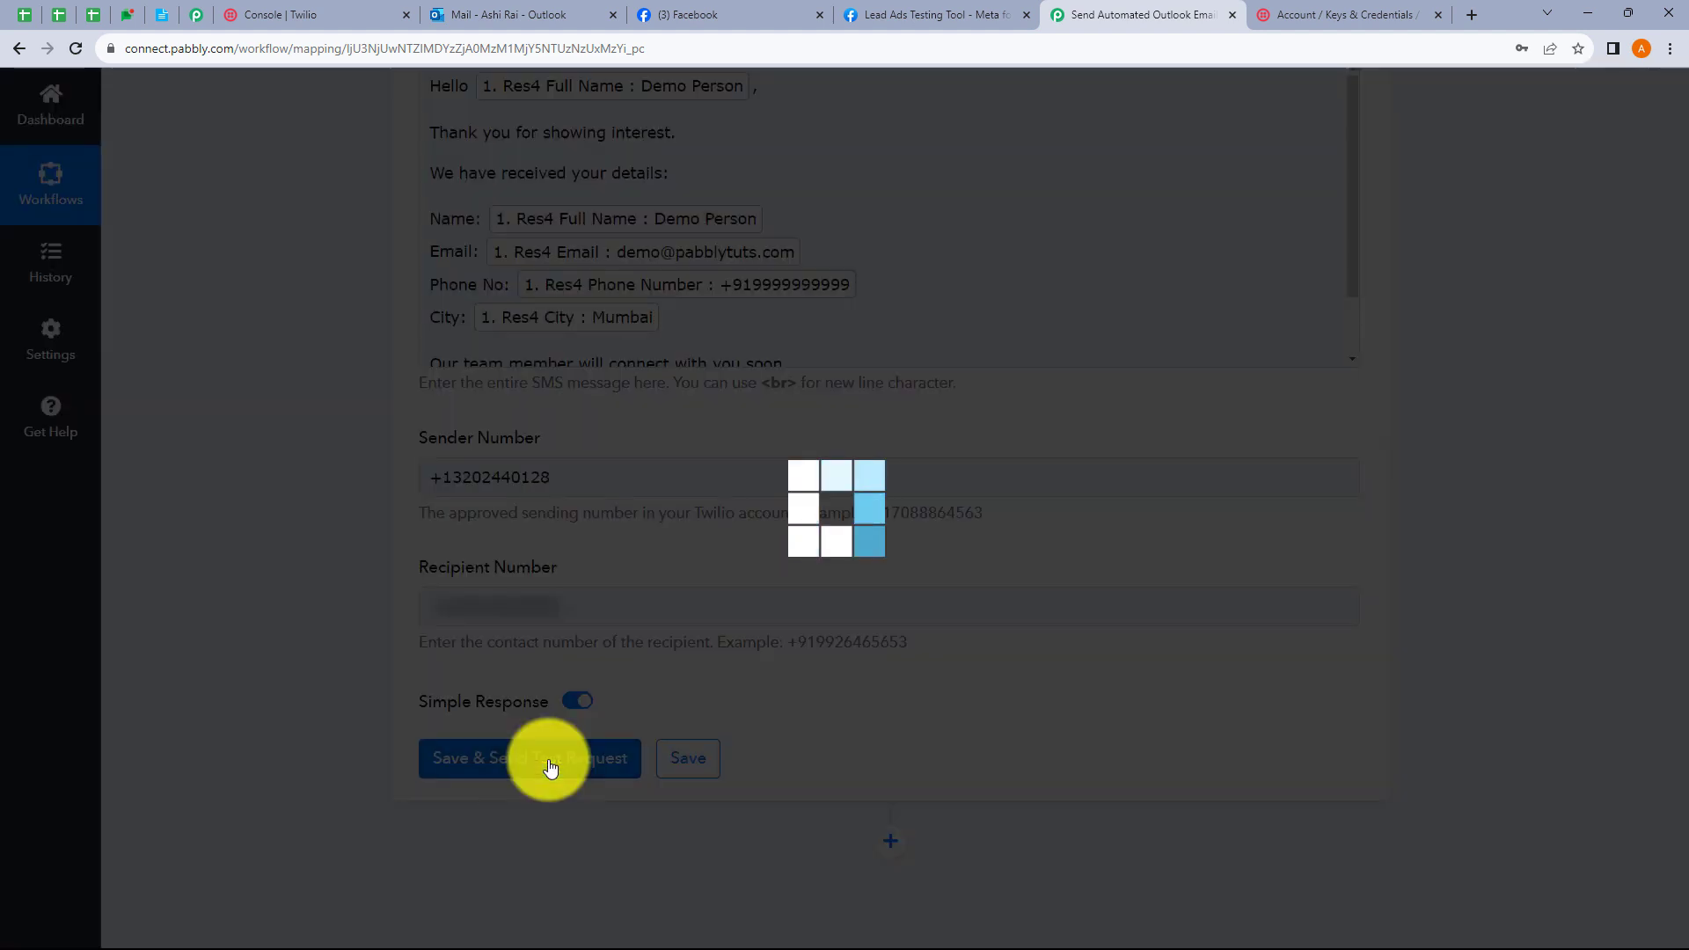
Step: Examine the full message Body in the received Twilio response and the screenshot of the SMS delivered to the phone
{"action": "scroll", "coordinate": [981, 576], "scroll_direction": "down", "scroll_amount": 3}
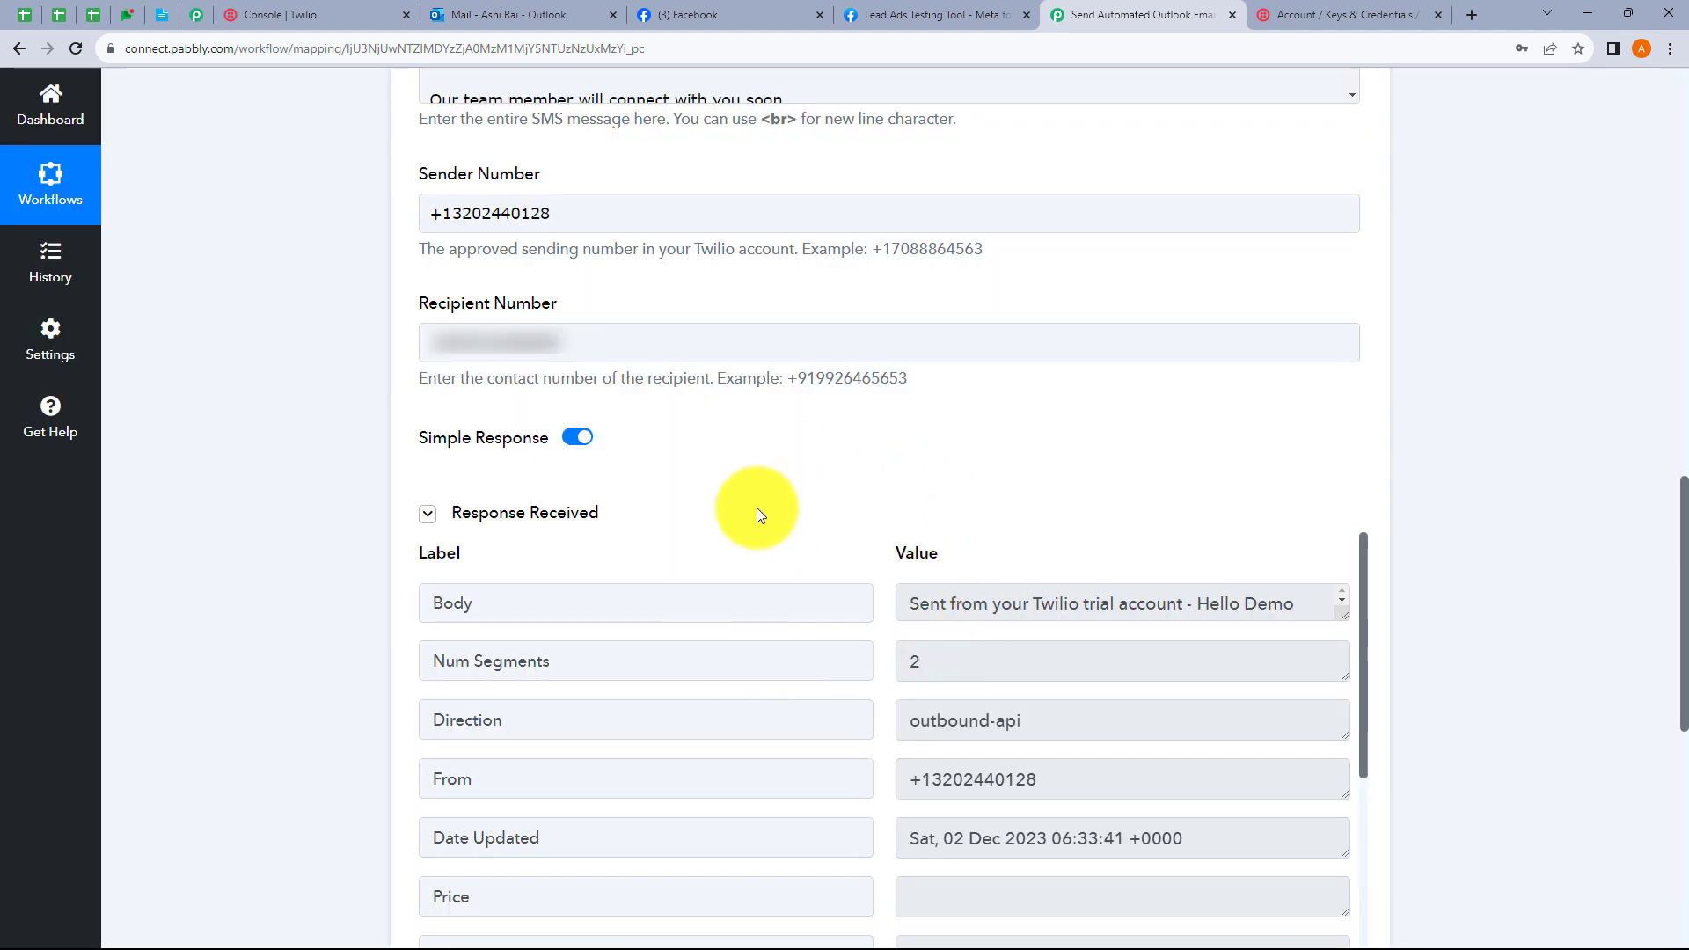
{"action": "left_click_drag", "start_coordinate": [1346, 617], "coordinate": [1346, 822]}
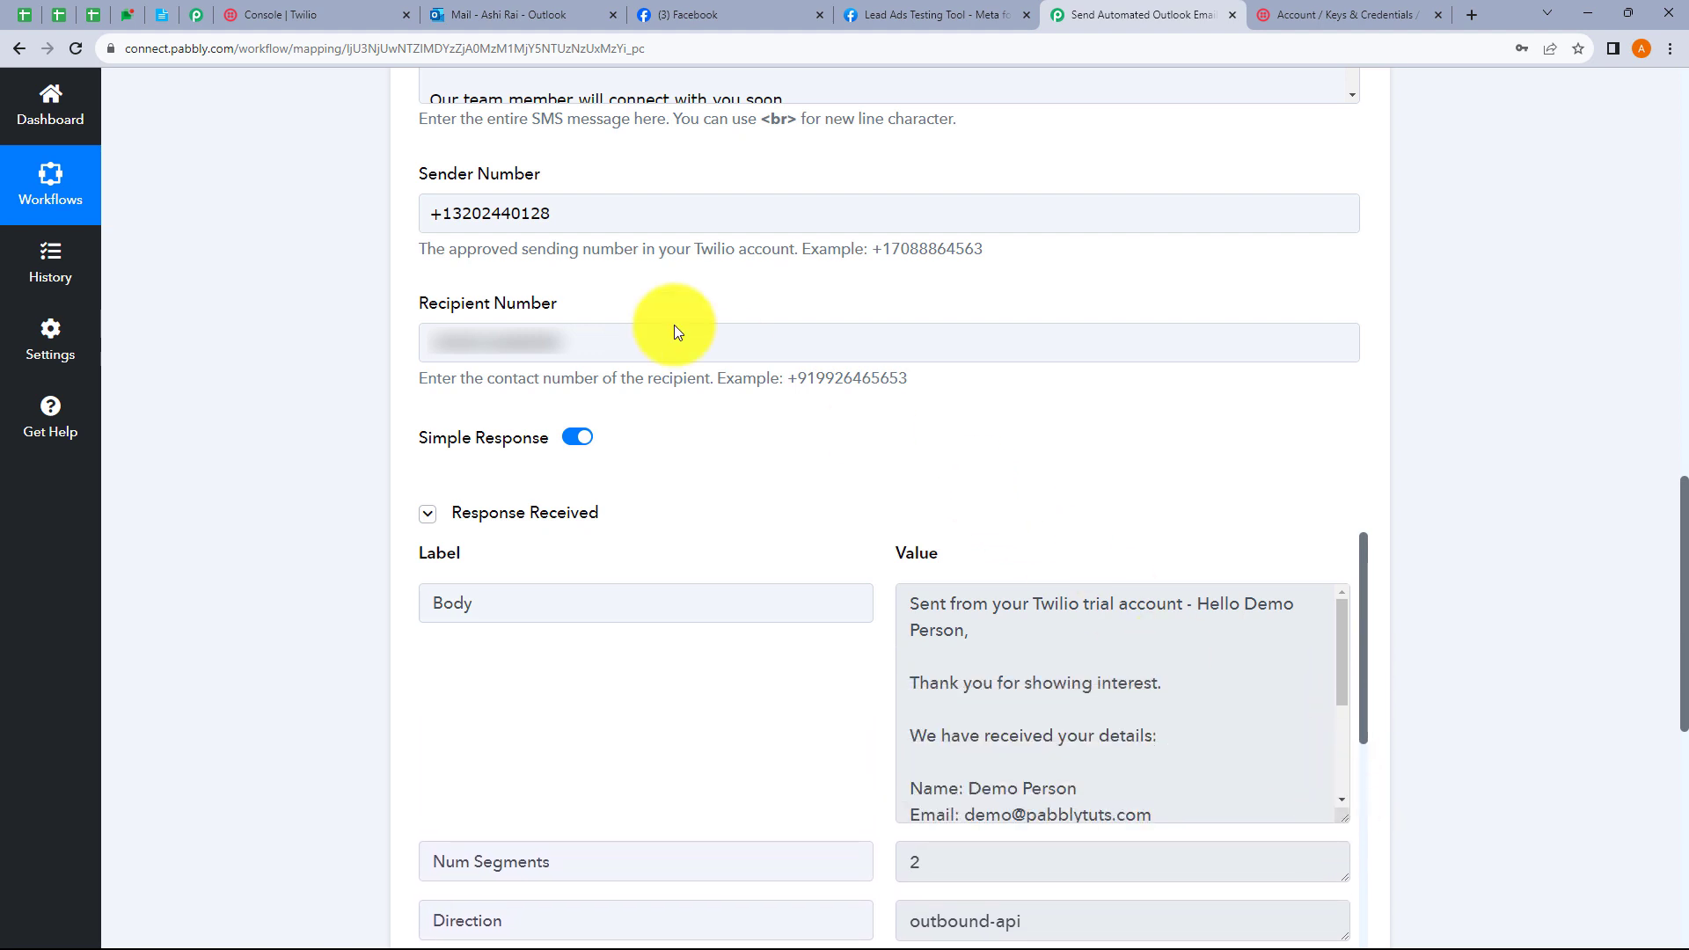
{"action": "left_click", "coordinate": [431, 214]}
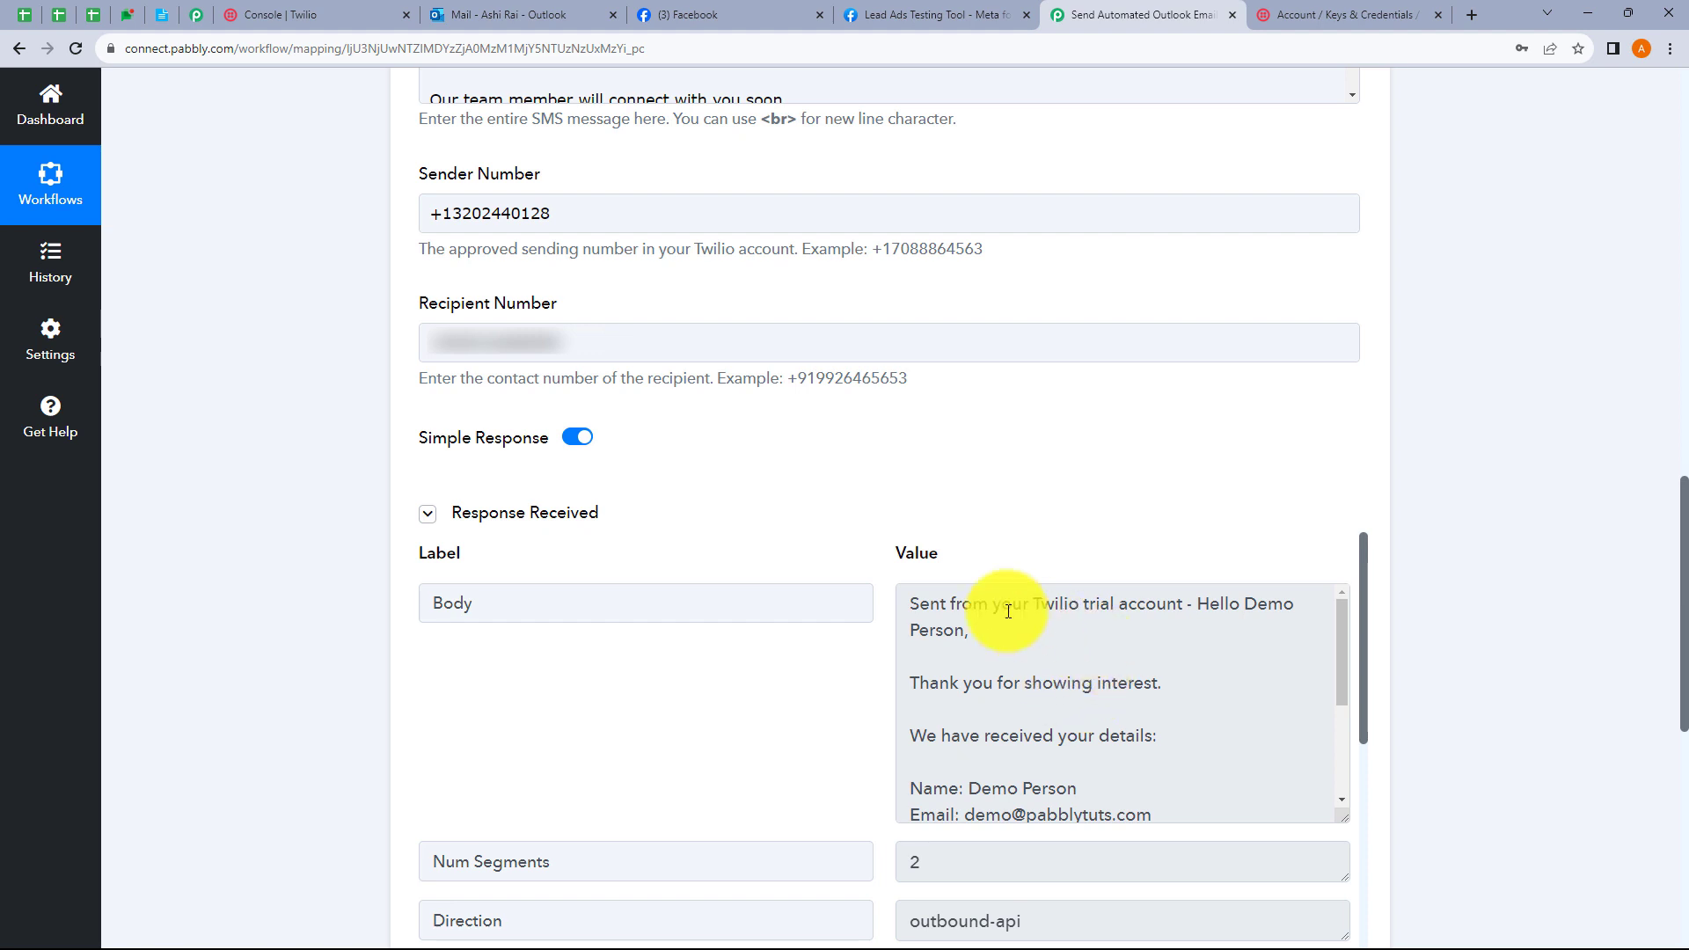
{"action": "left_click_drag", "start_coordinate": [908, 607], "coordinate": [1176, 621]}
{"action": "left_click", "coordinate": [1100, 526]}
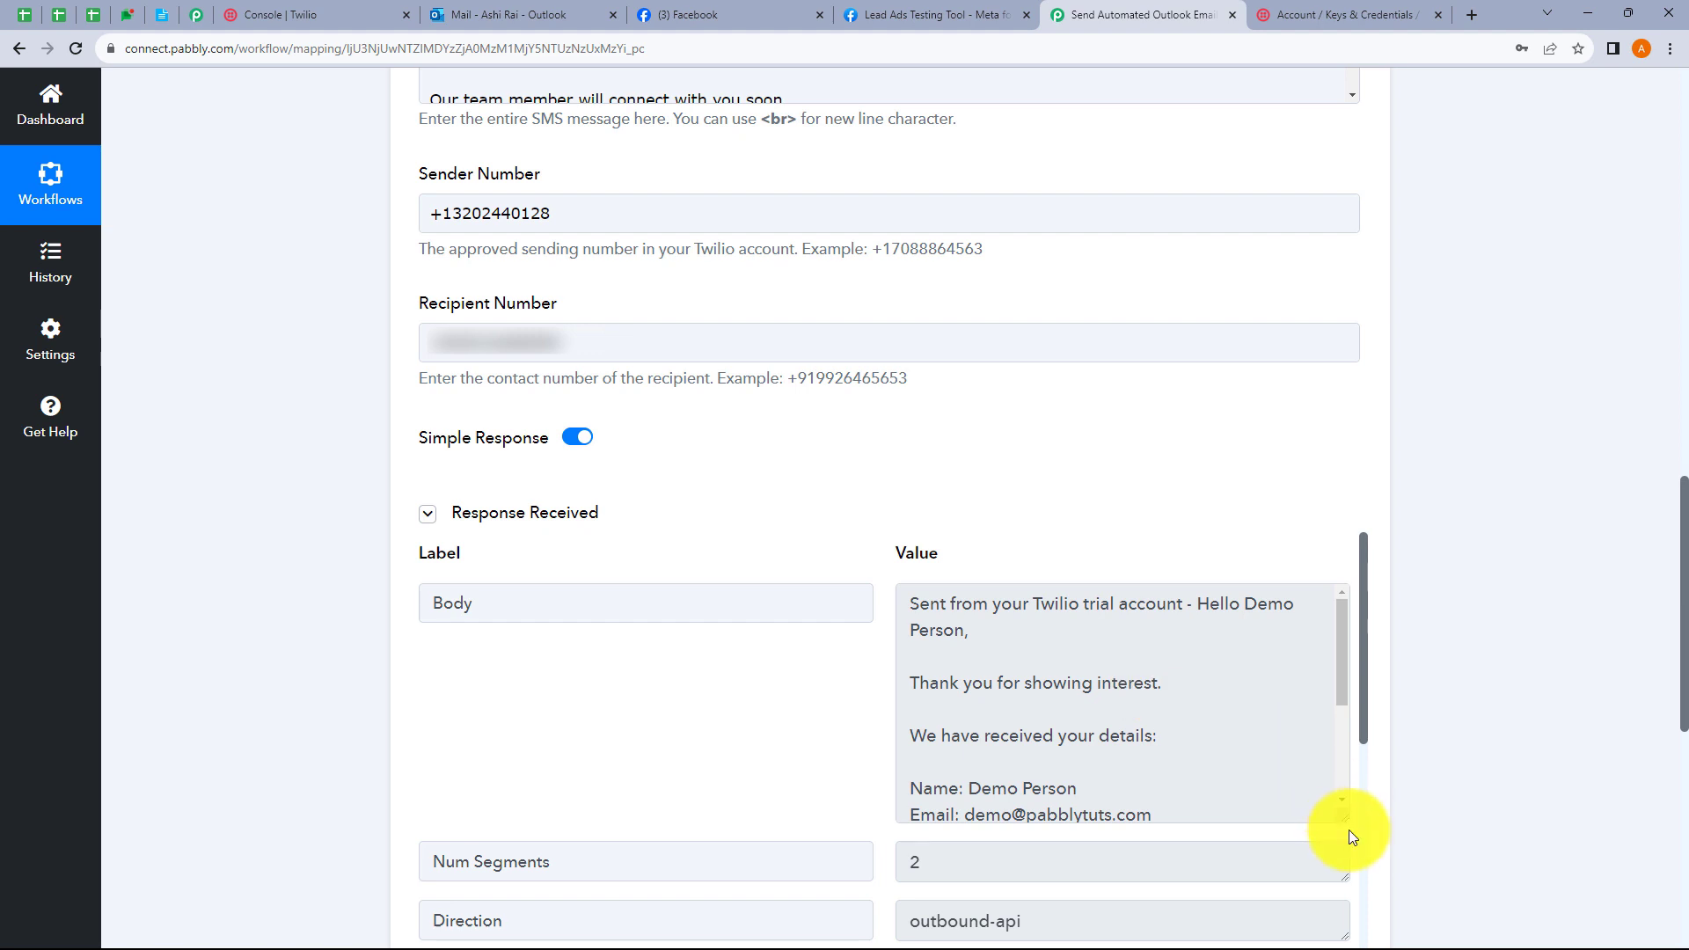
{"action": "left_click_drag", "start_coordinate": [1344, 822], "coordinate": [1336, 621]}
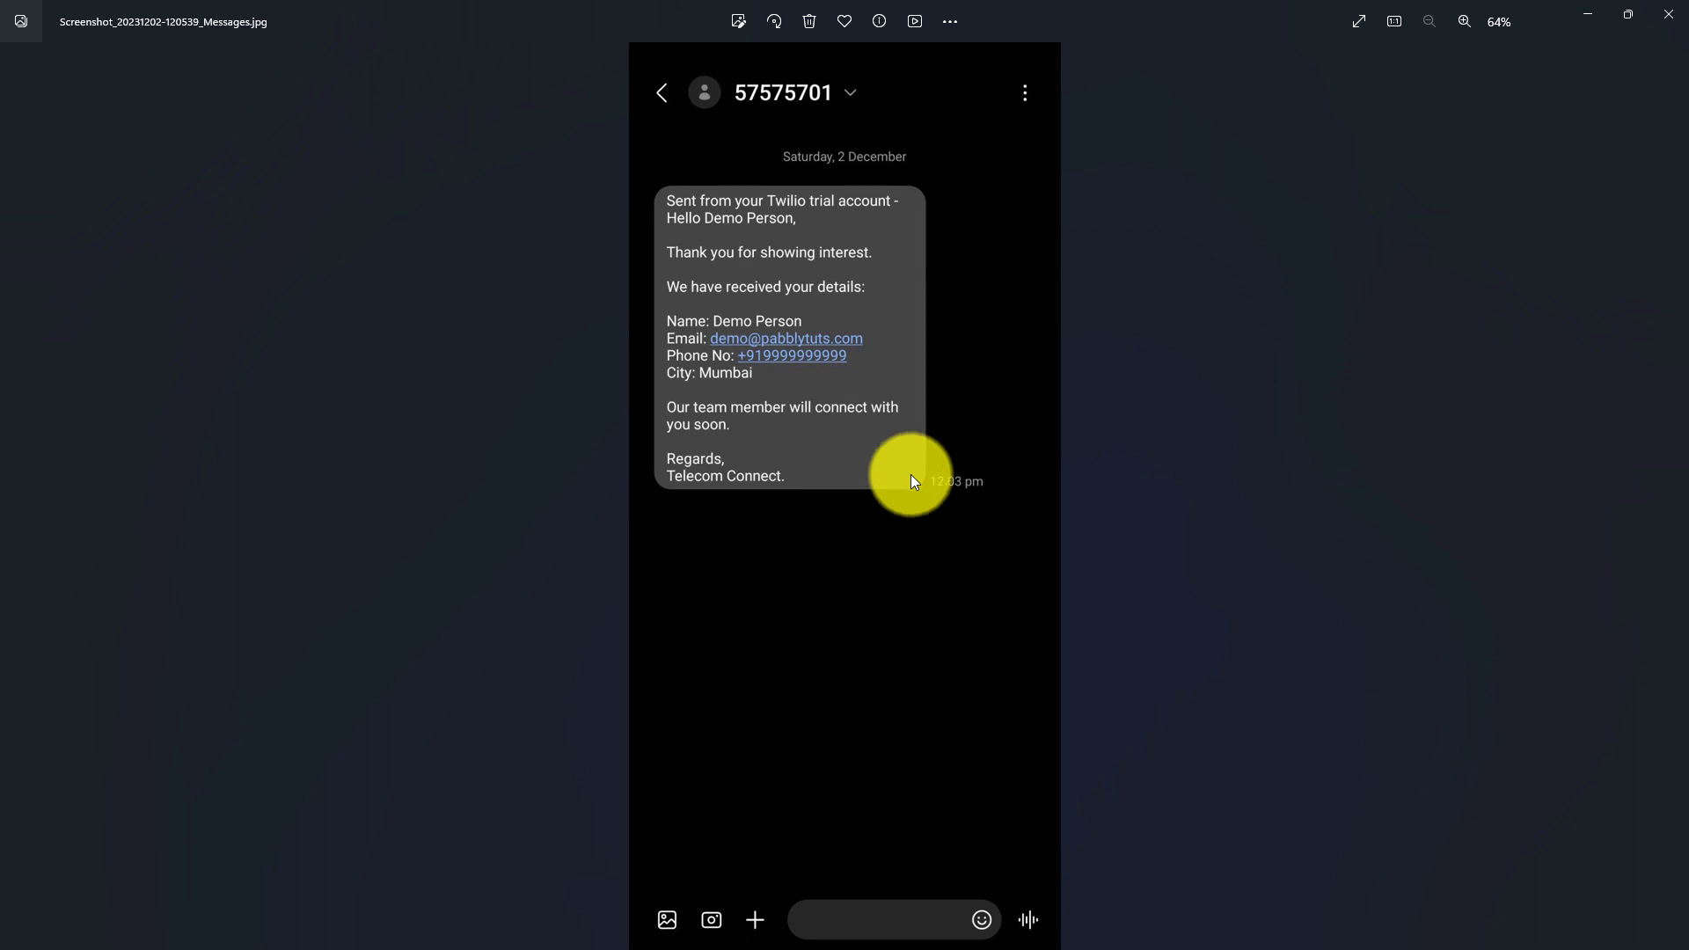
{"action": "left_click", "coordinate": [1067, 926]}
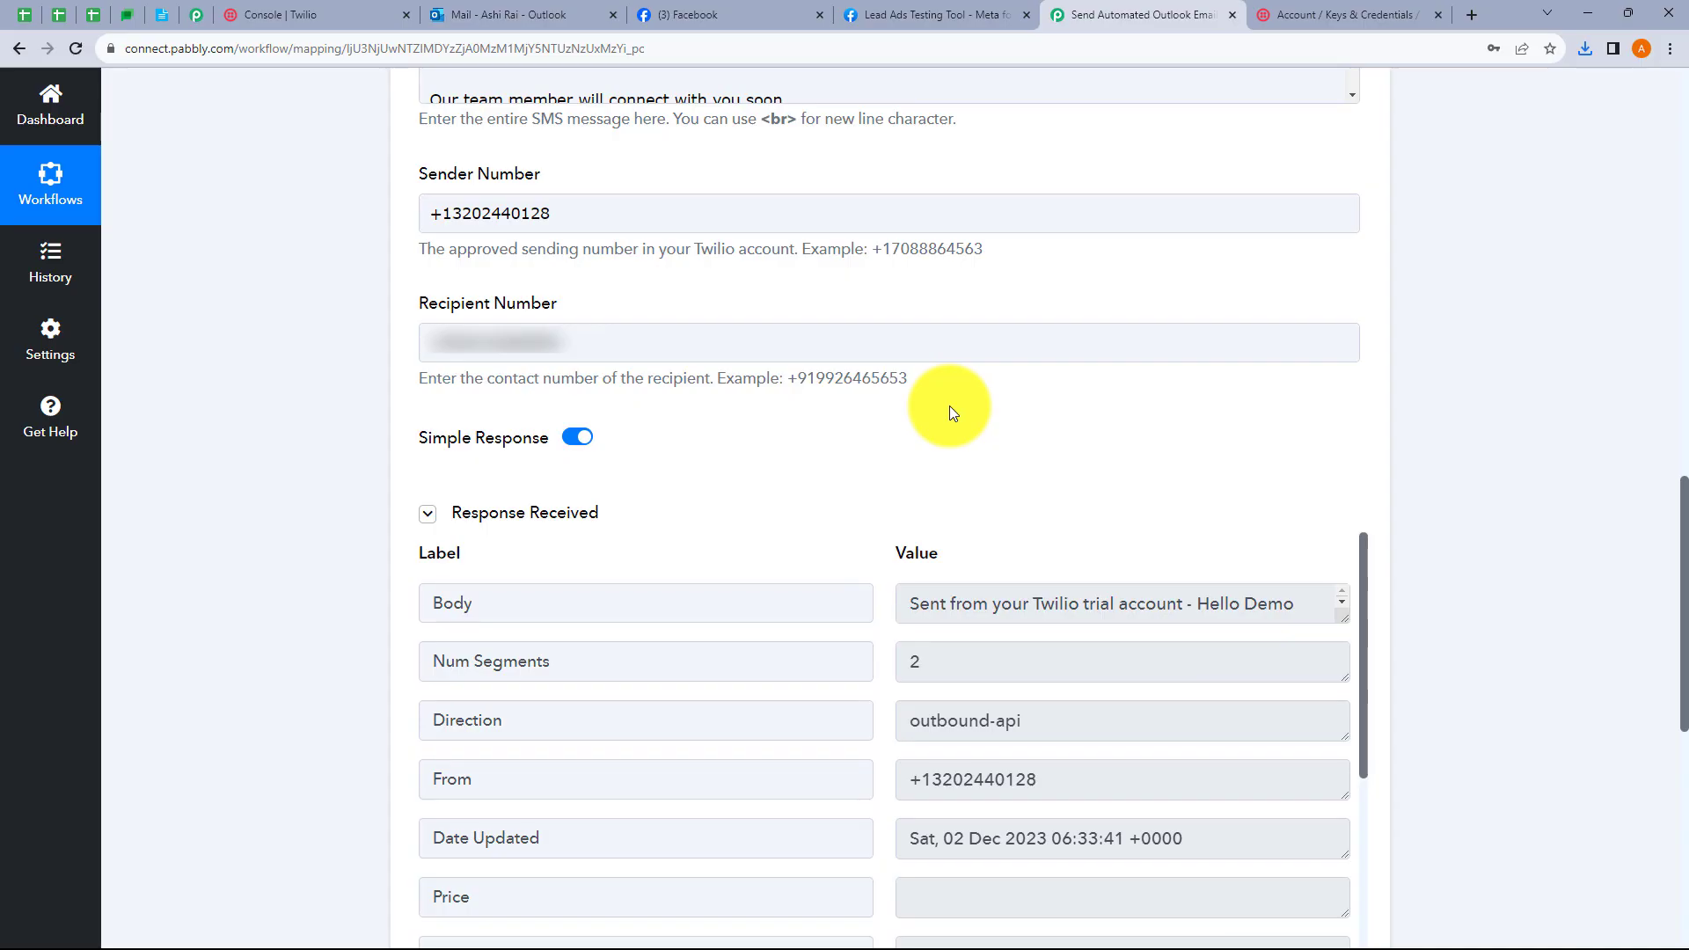